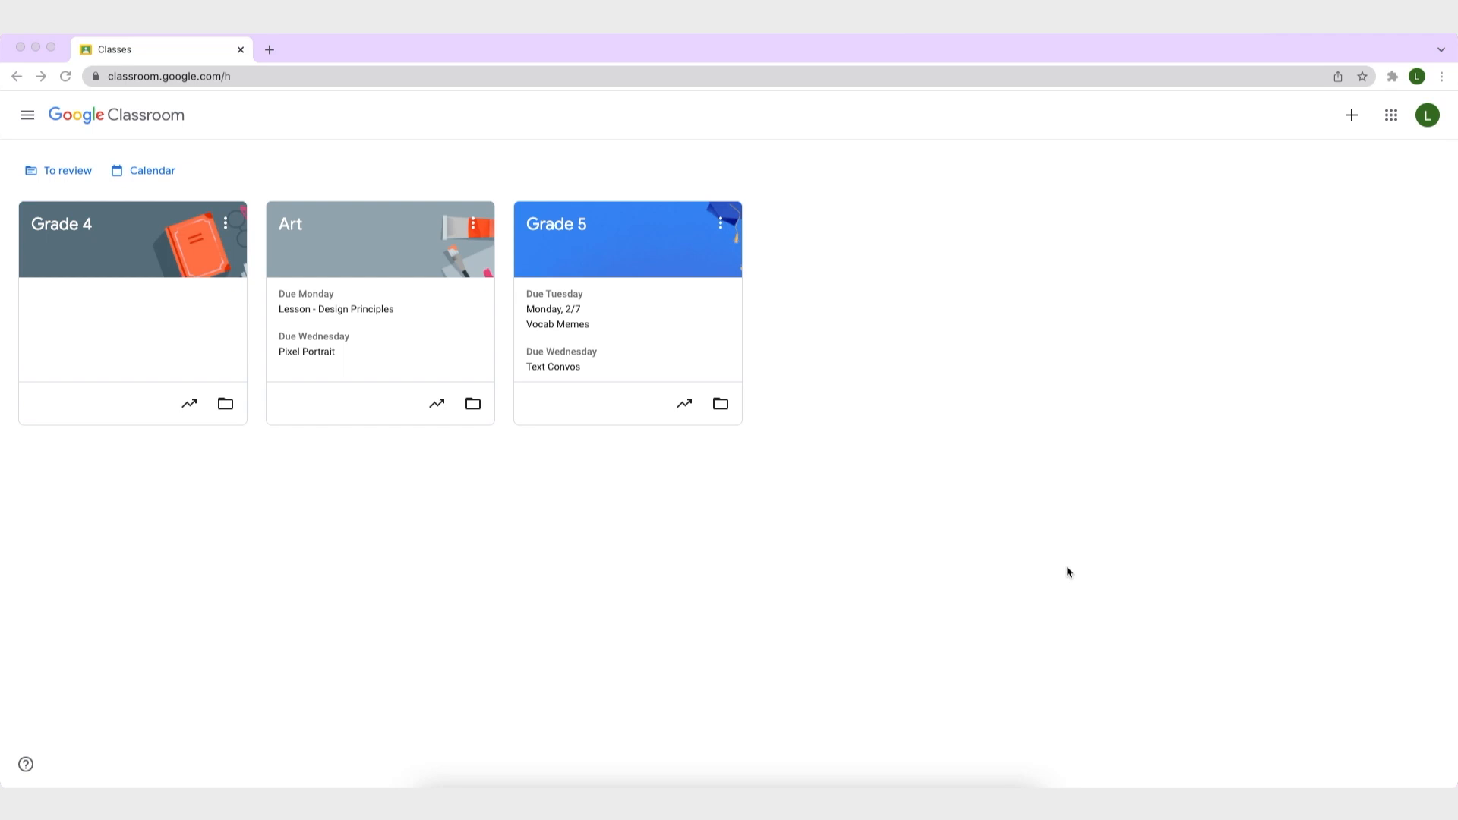
- Open the Grade 5 class and look through the posts on its Stream
{"action": "left_click", "coordinate": [564, 227]}
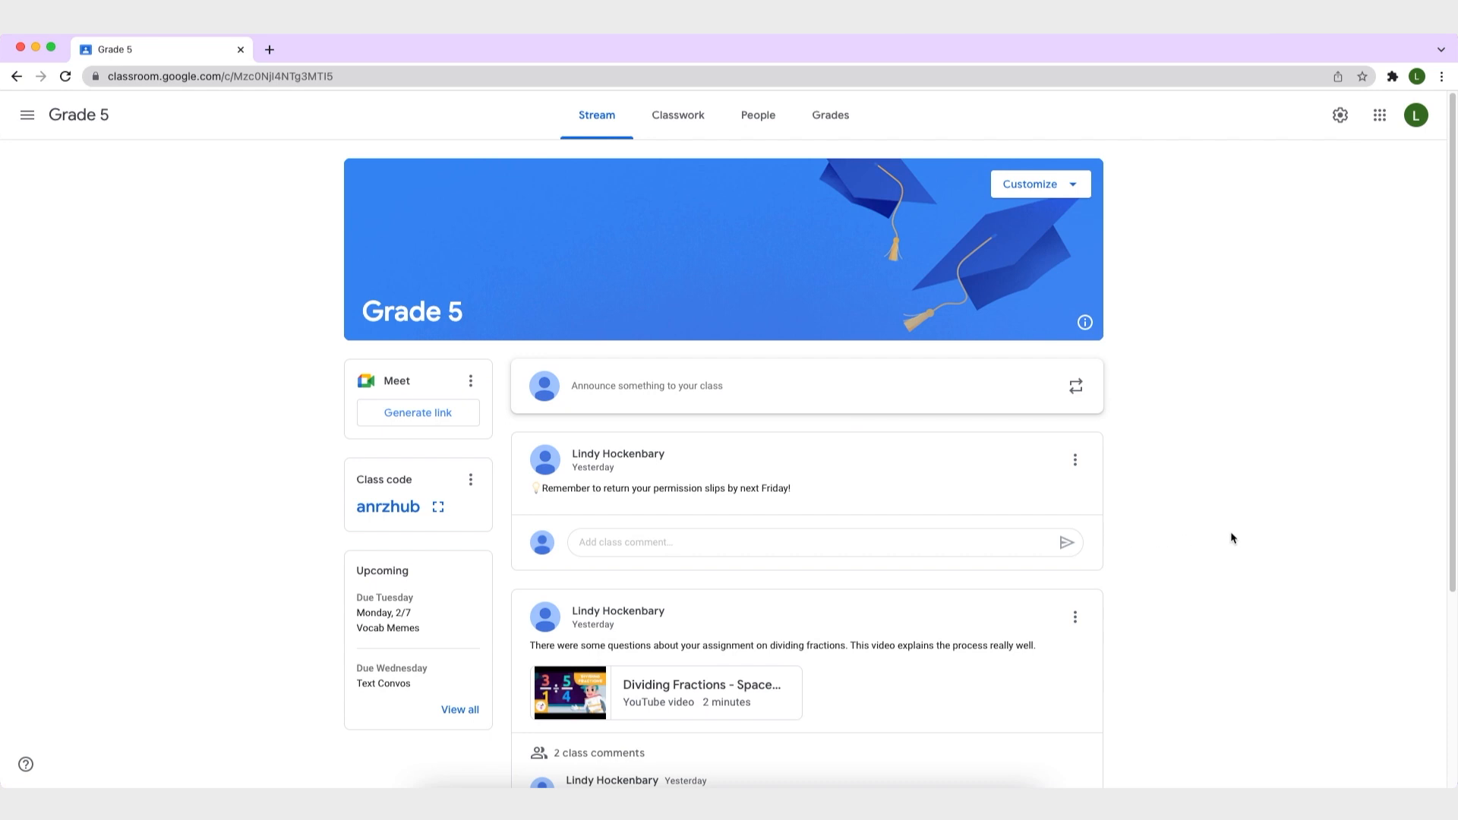
{"action": "scroll", "coordinate": [1214, 552], "scroll_direction": "down", "scroll_amount": 3}
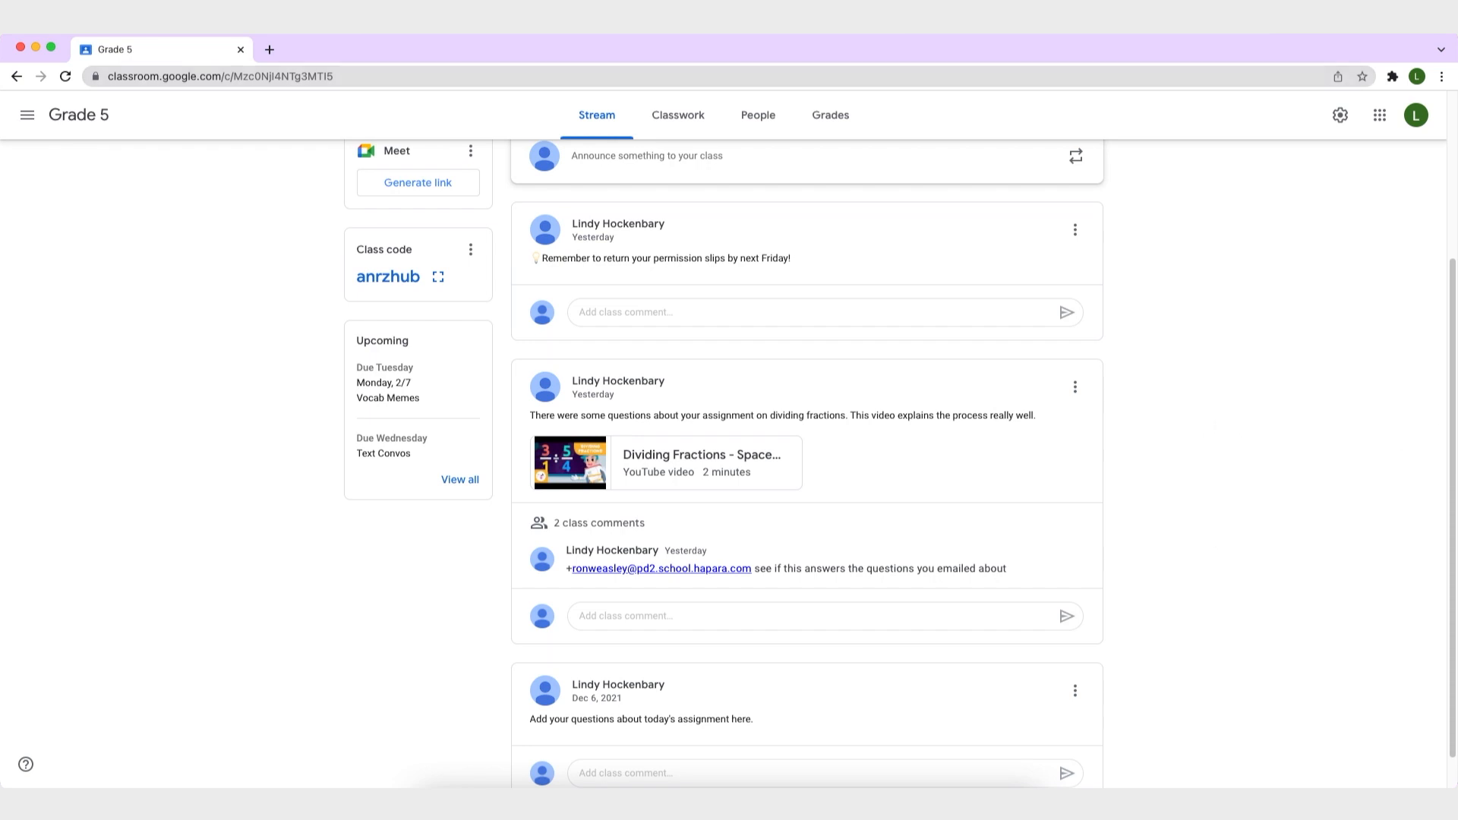
{"action": "scroll", "coordinate": [805, 455], "scroll_direction": "up", "scroll_amount": 5}
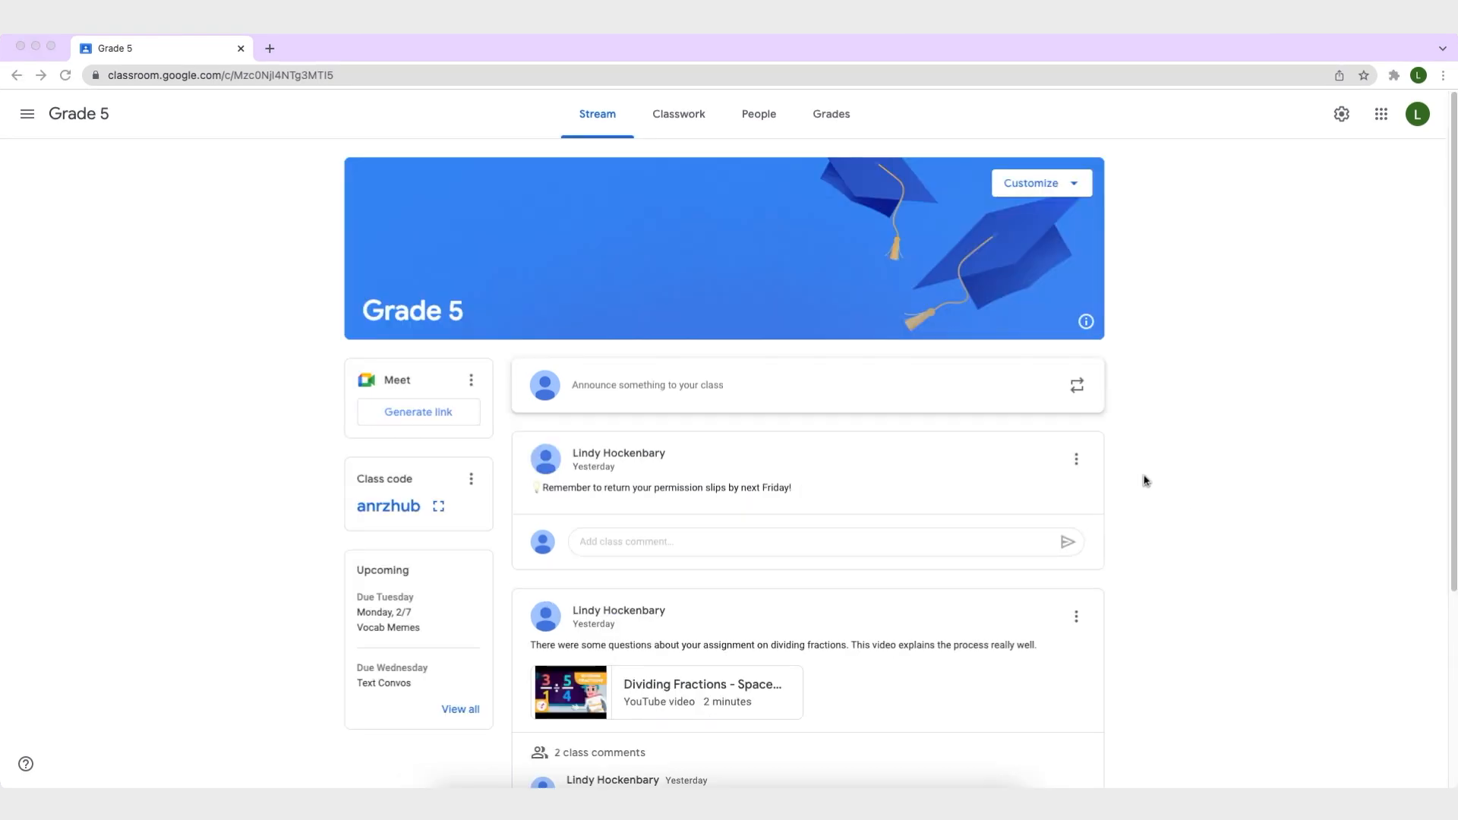
- In the Grade 5 classwork, view the Mysterious Photos assignment, the instant erosion reading and the mysterious photos question under Earth's Changing Surface
{"action": "left_click", "coordinate": [682, 121]}
{"action": "scroll", "coordinate": [732, 319], "scroll_direction": "down", "scroll_amount": 7}
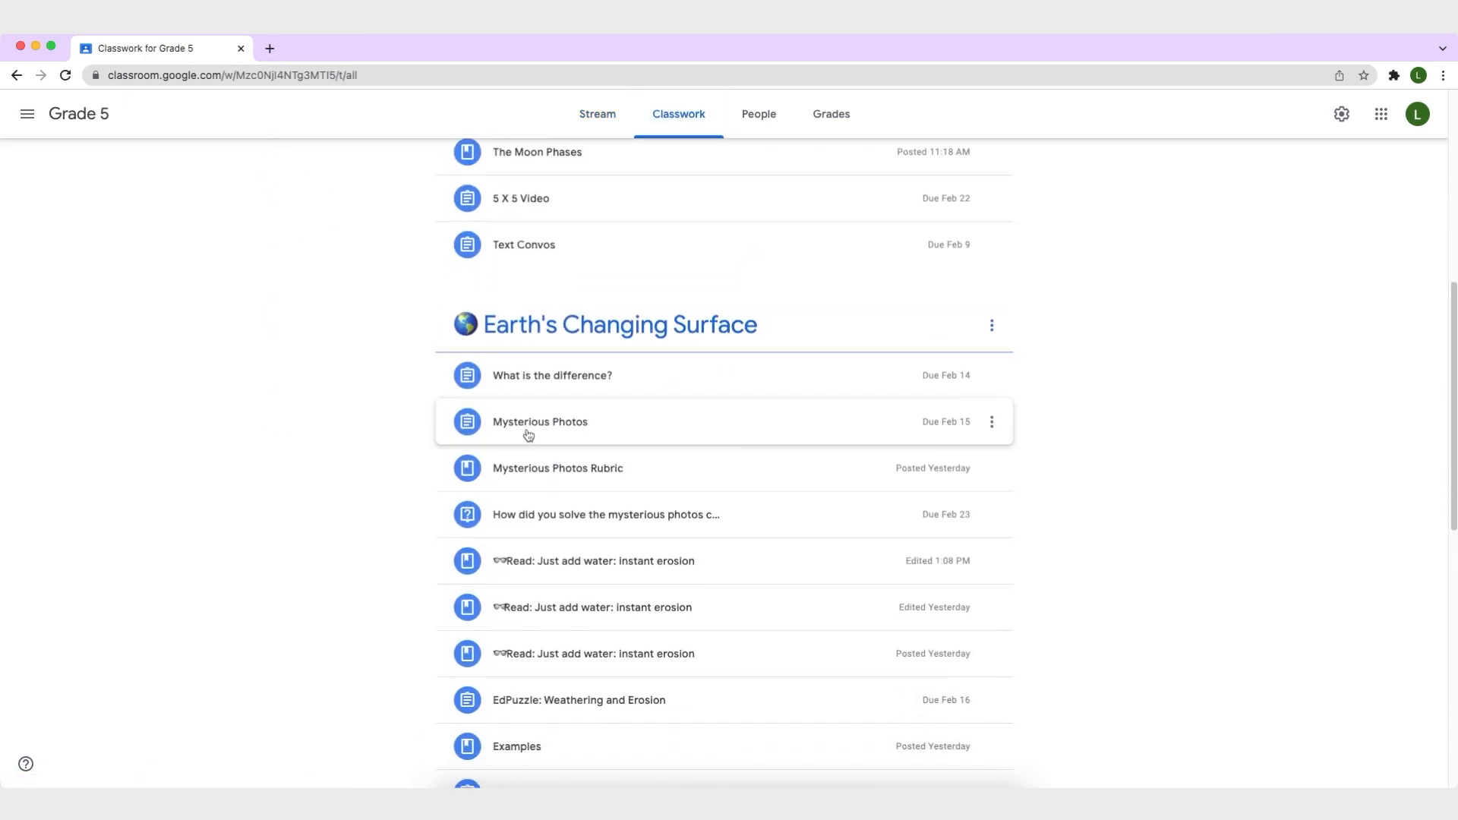
{"action": "left_click", "coordinate": [529, 433]}
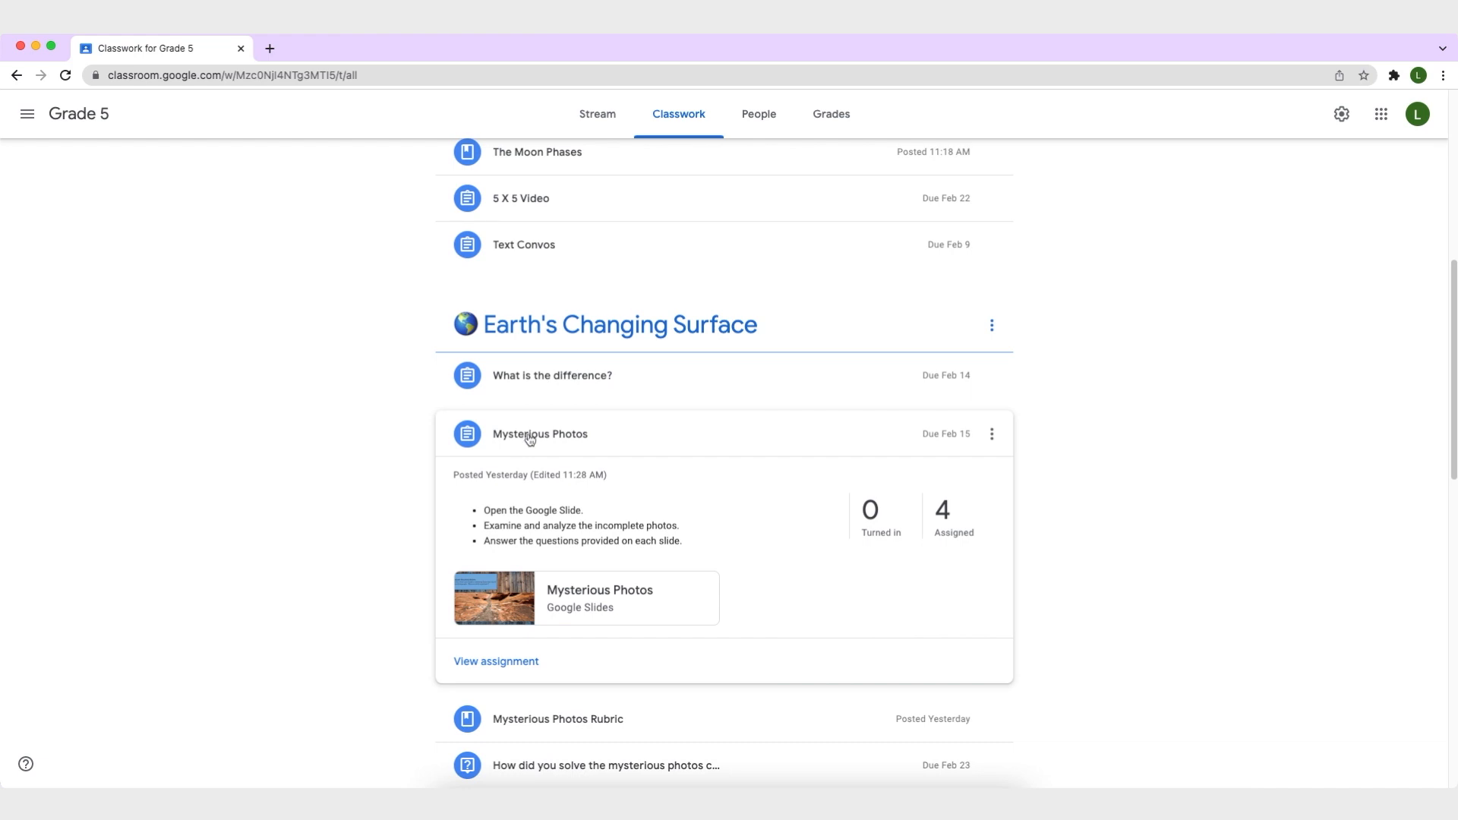
{"action": "scroll", "coordinate": [530, 441], "scroll_direction": "down", "scroll_amount": 5}
{"action": "left_click", "coordinate": [537, 469]}
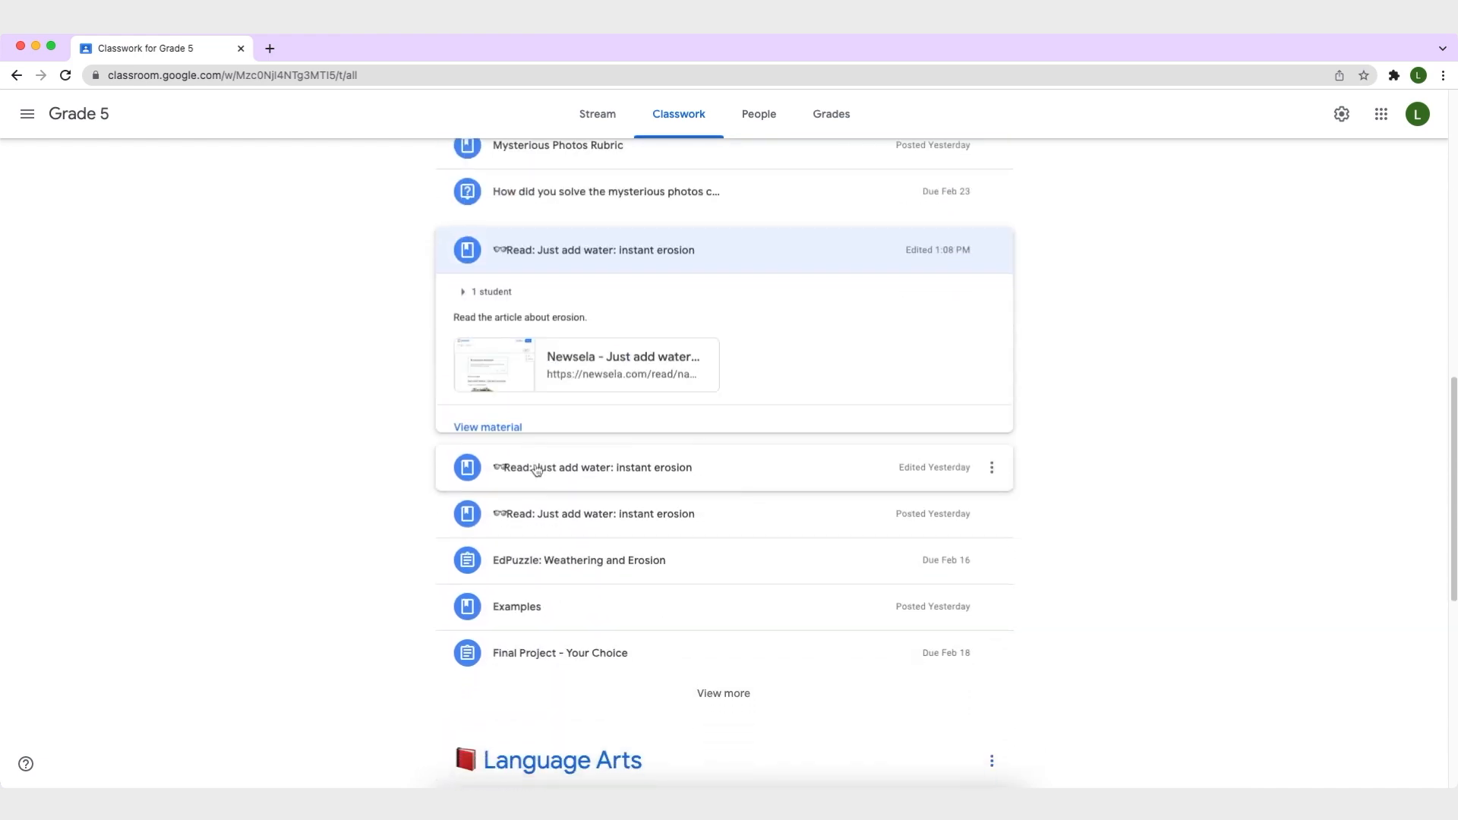
{"action": "left_click", "coordinate": [486, 176]}
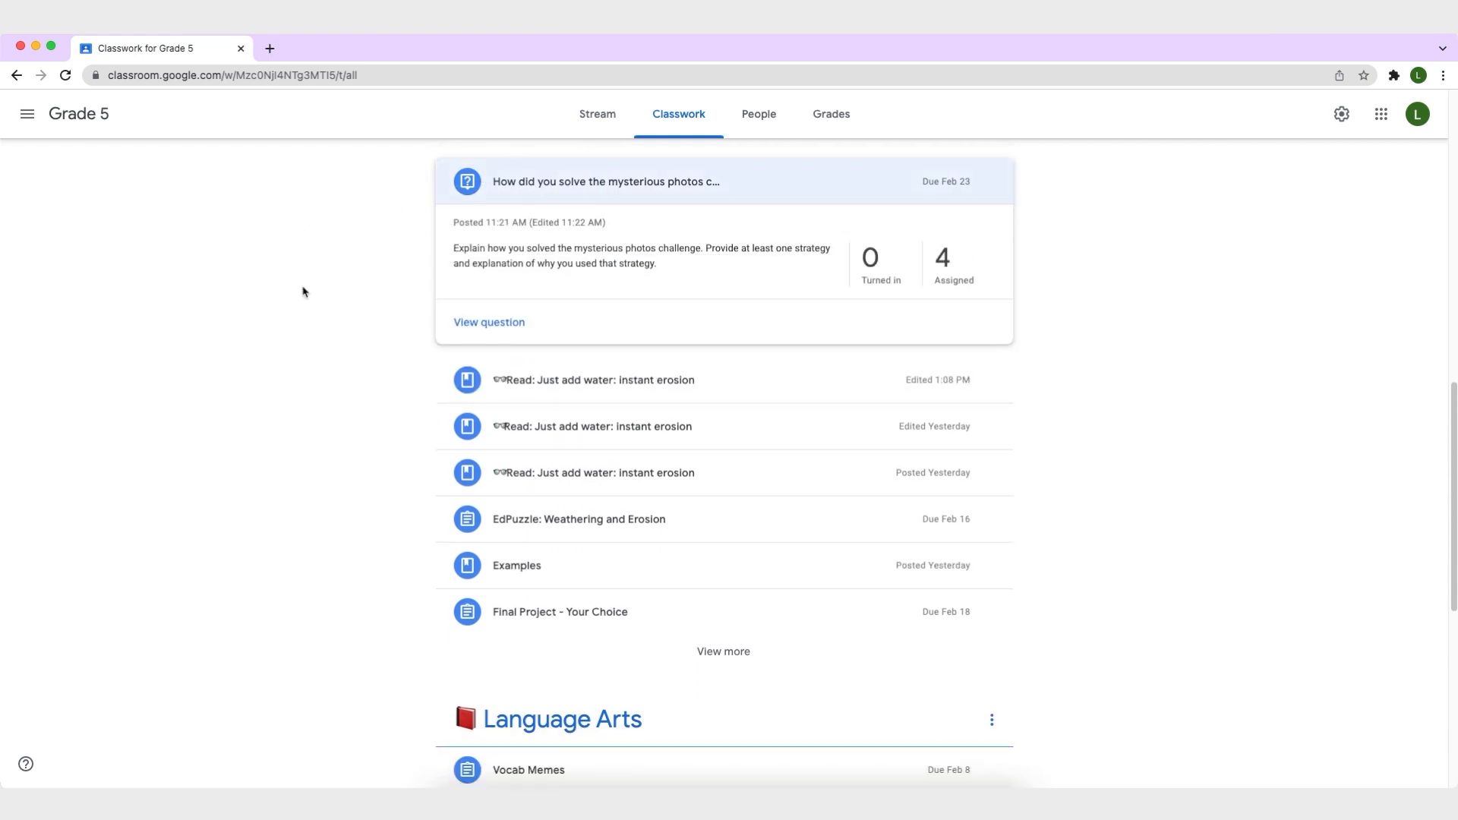
- View the classwork by topic for Daily Reflections, Getting to Know You and Earth's Changing Surface, and return to all topics
{"action": "scroll", "coordinate": [666, 433], "scroll_direction": "up", "scroll_amount": 15}
{"action": "left_click", "coordinate": [612, 230]}
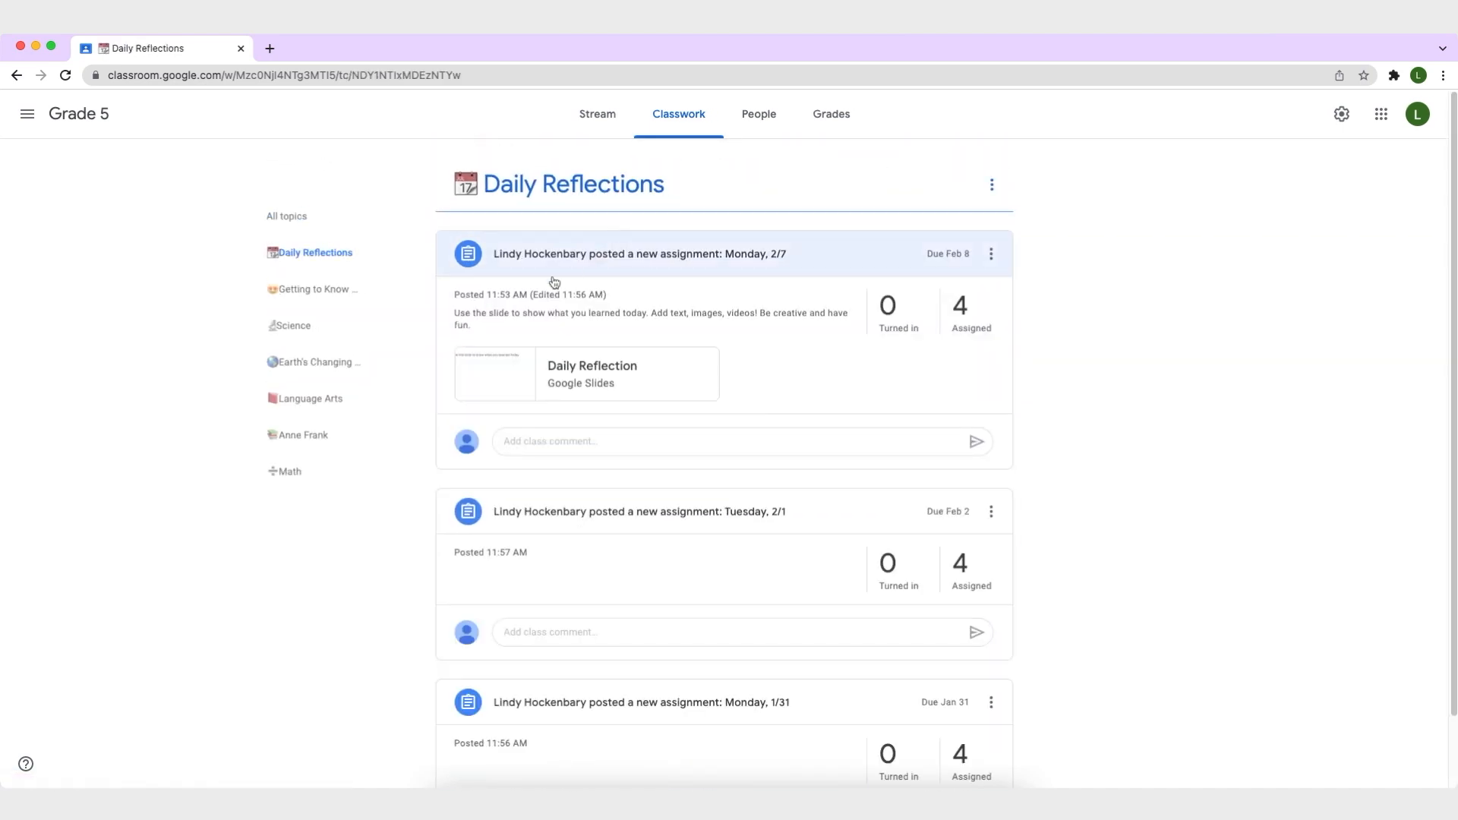
{"action": "left_click", "coordinate": [350, 298]}
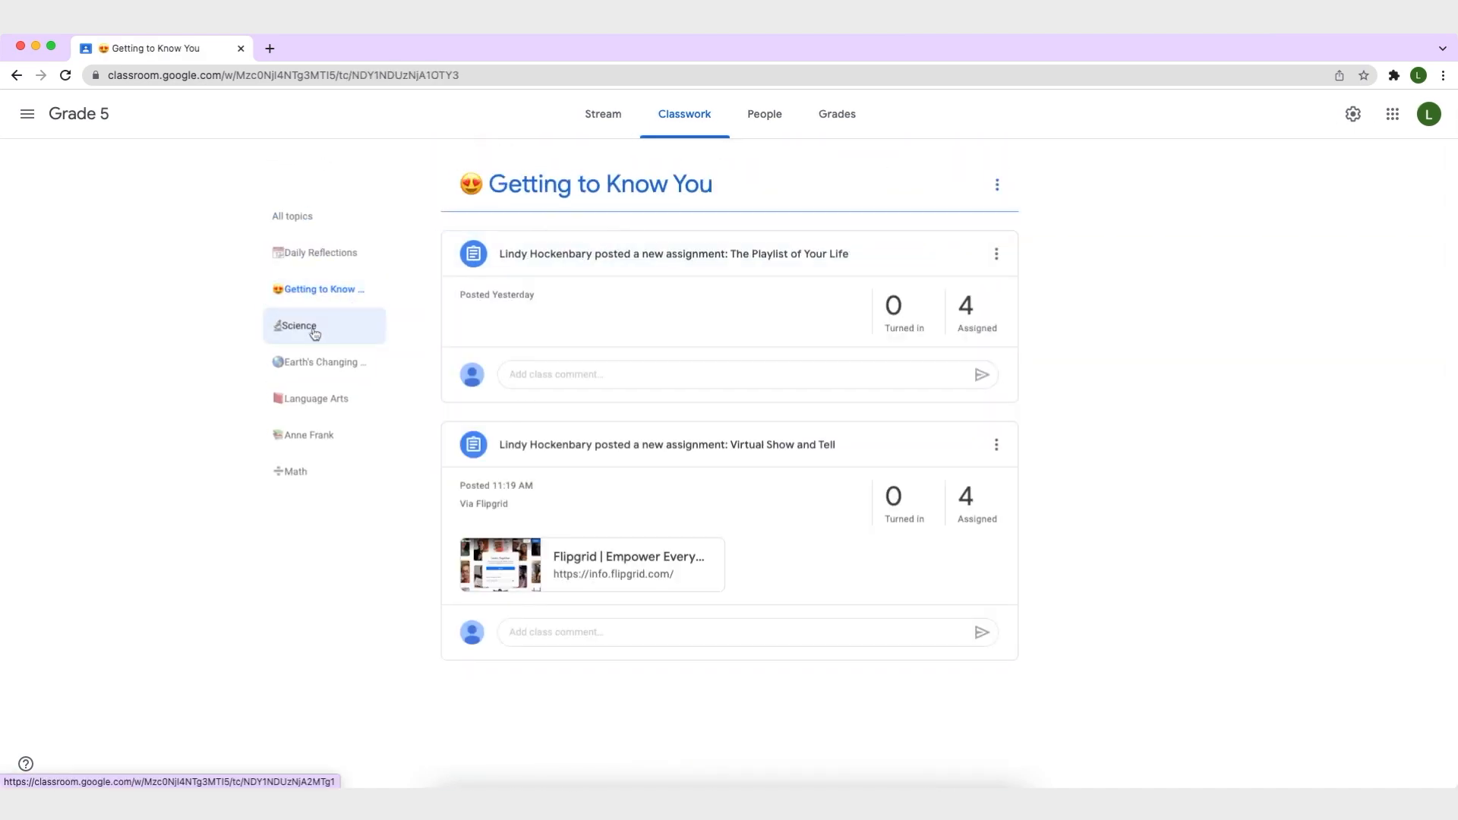
{"action": "left_click", "coordinate": [308, 369]}
{"action": "left_click", "coordinate": [292, 223]}
- Open the first "Read: Just add water: instant erosion" material under Earth's Changing Surface for editing
{"action": "scroll", "coordinate": [718, 464], "scroll_direction": "down", "scroll_amount": 8}
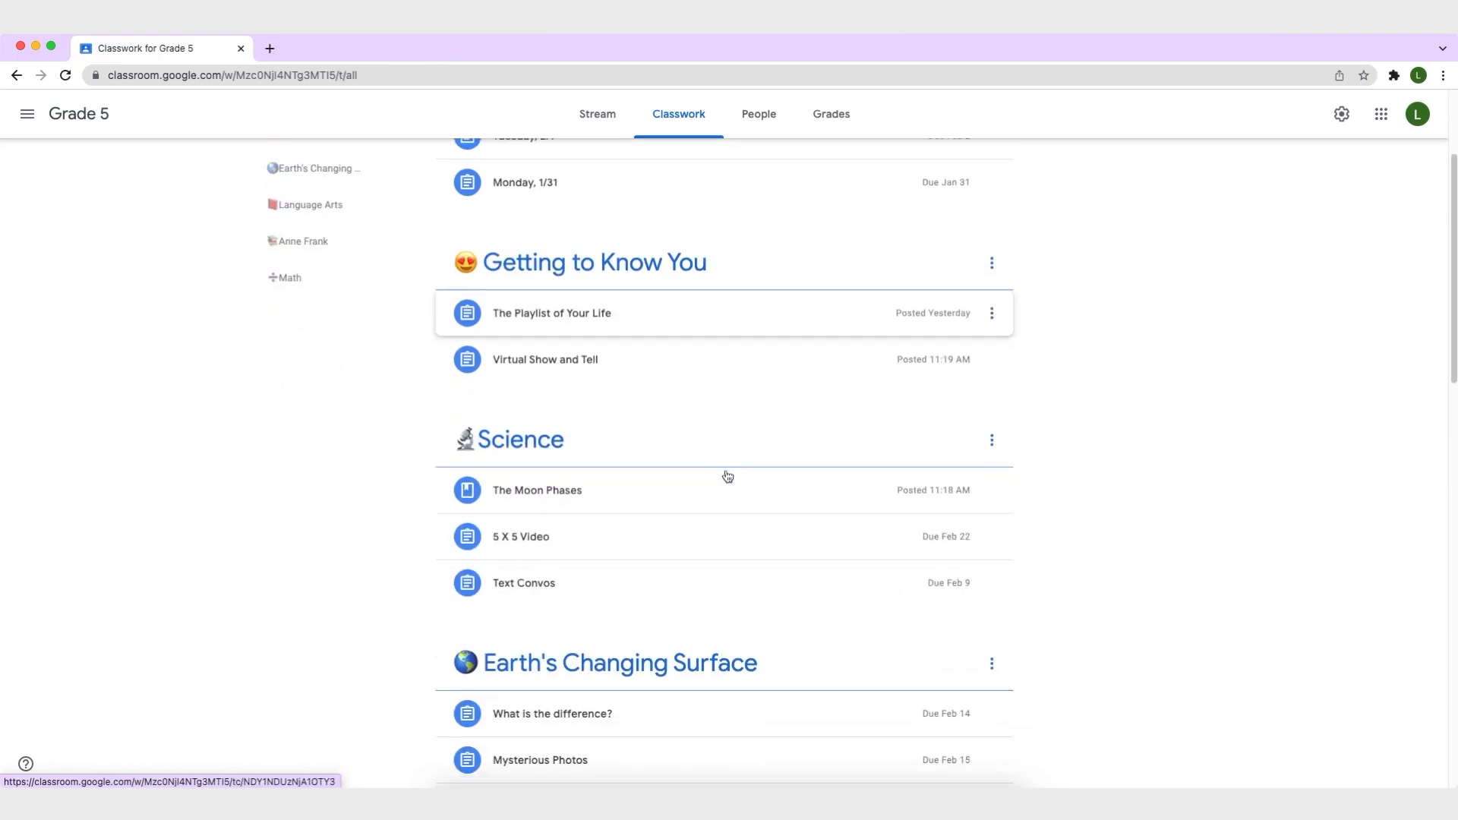
{"action": "scroll", "coordinate": [722, 477], "scroll_direction": "down", "scroll_amount": 3}
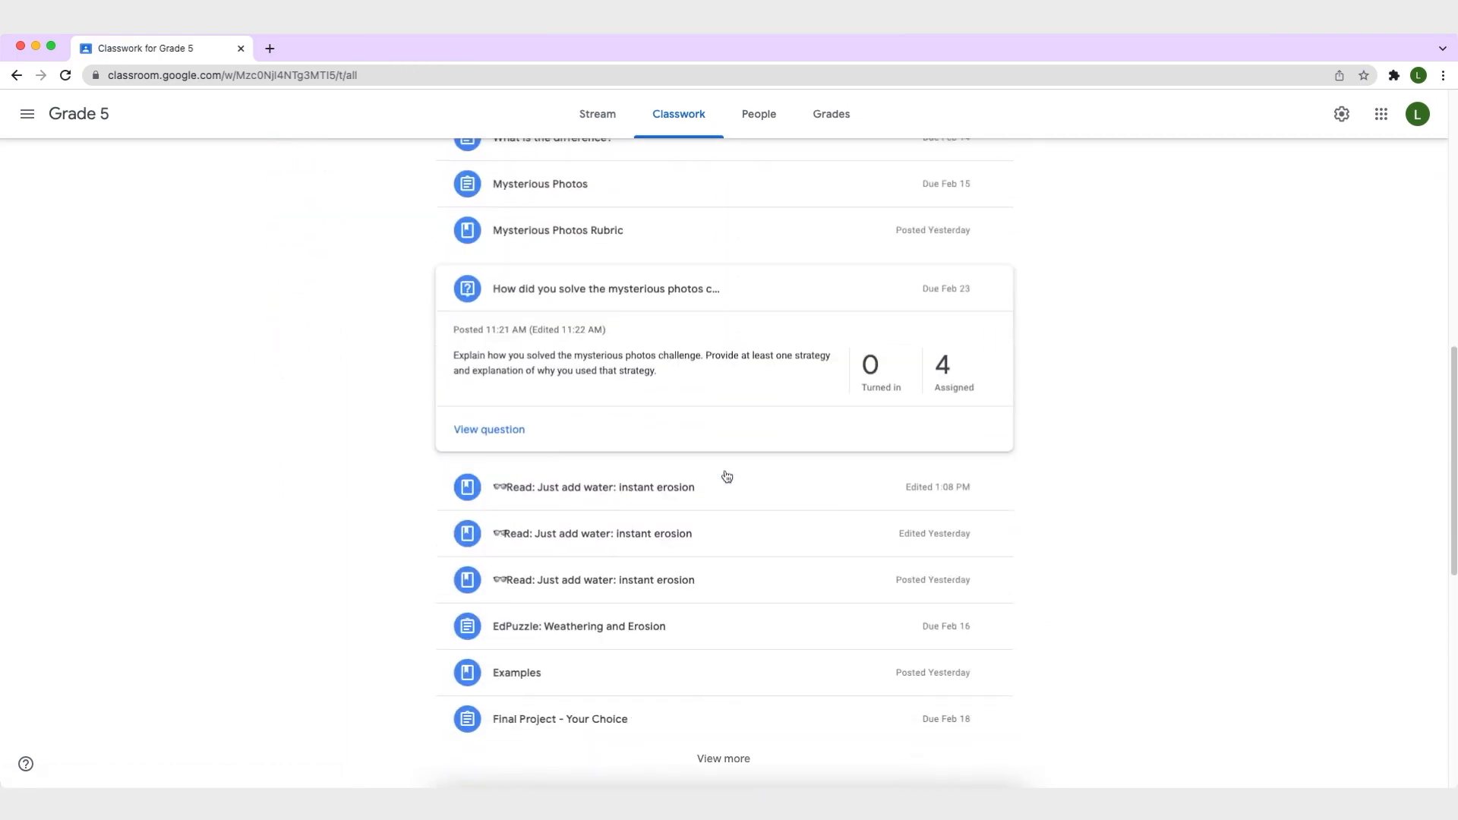
{"action": "left_click", "coordinate": [673, 457]}
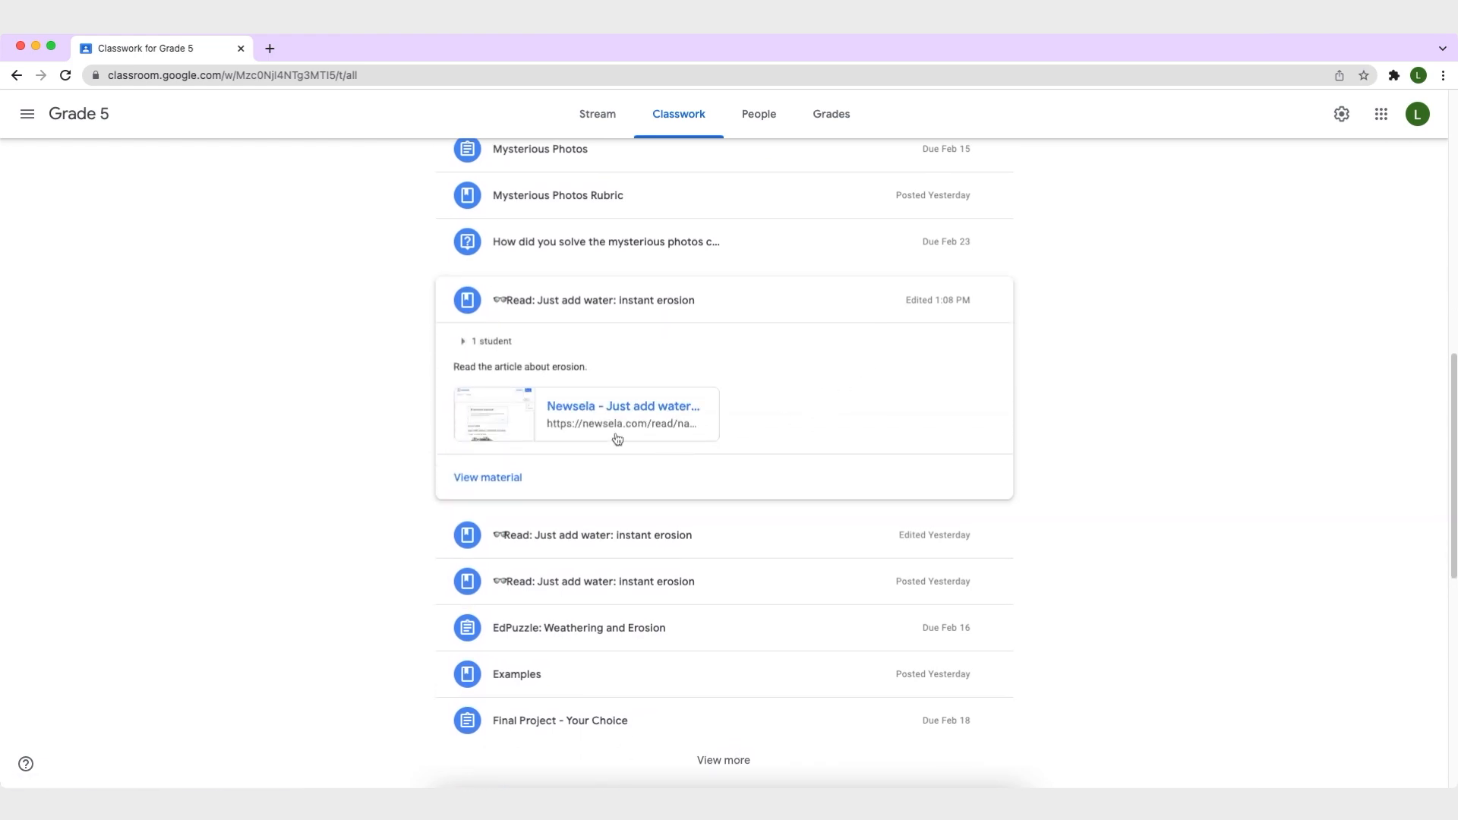
{"action": "left_click", "coordinate": [604, 308]}
{"action": "left_click", "coordinate": [992, 288]}
{"action": "left_click", "coordinate": [946, 320]}
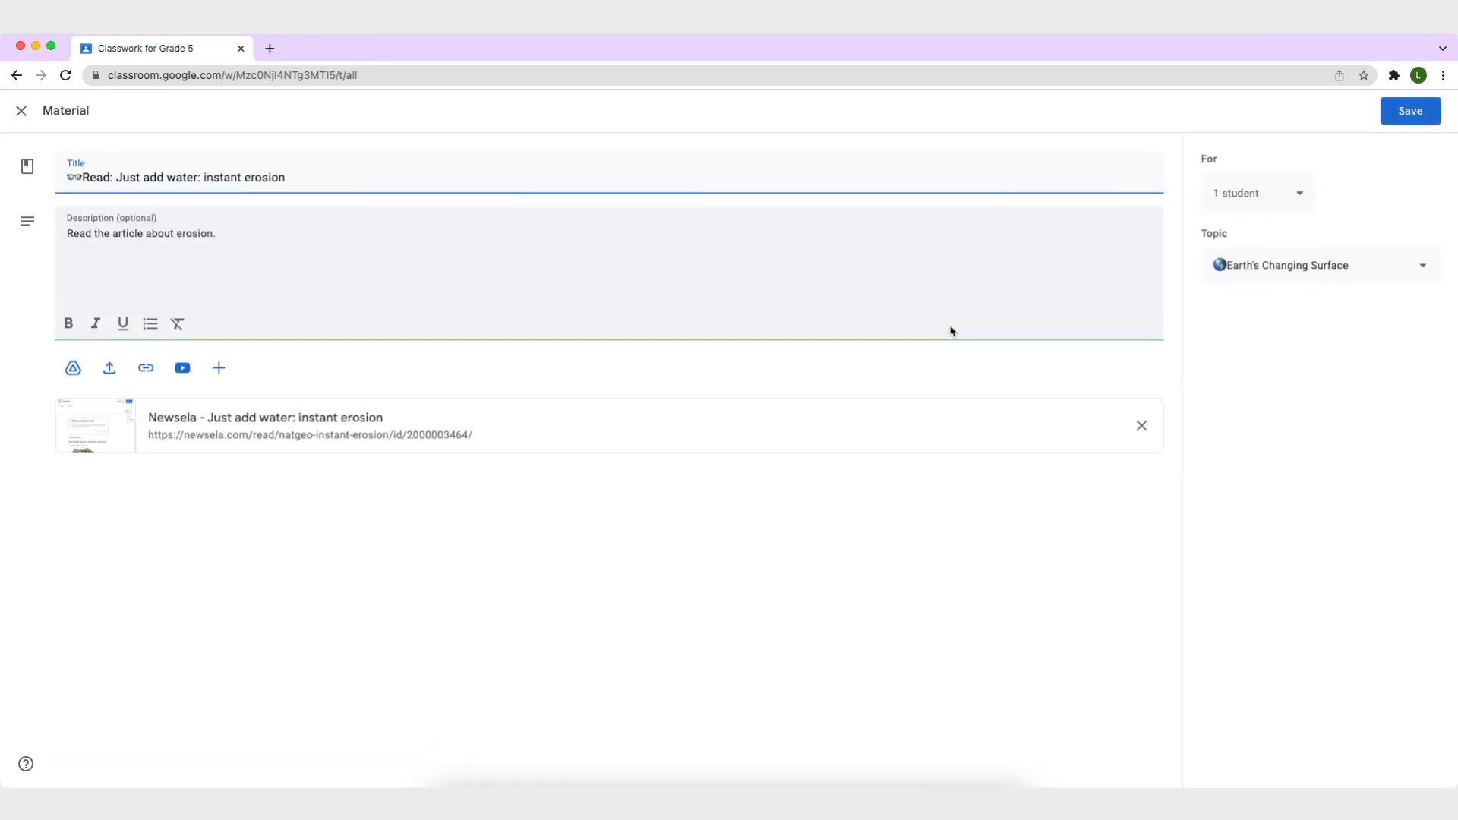
- Deselect and reselect the single student assigned to the reading material, and save the material
{"action": "left_click", "coordinate": [1226, 201]}
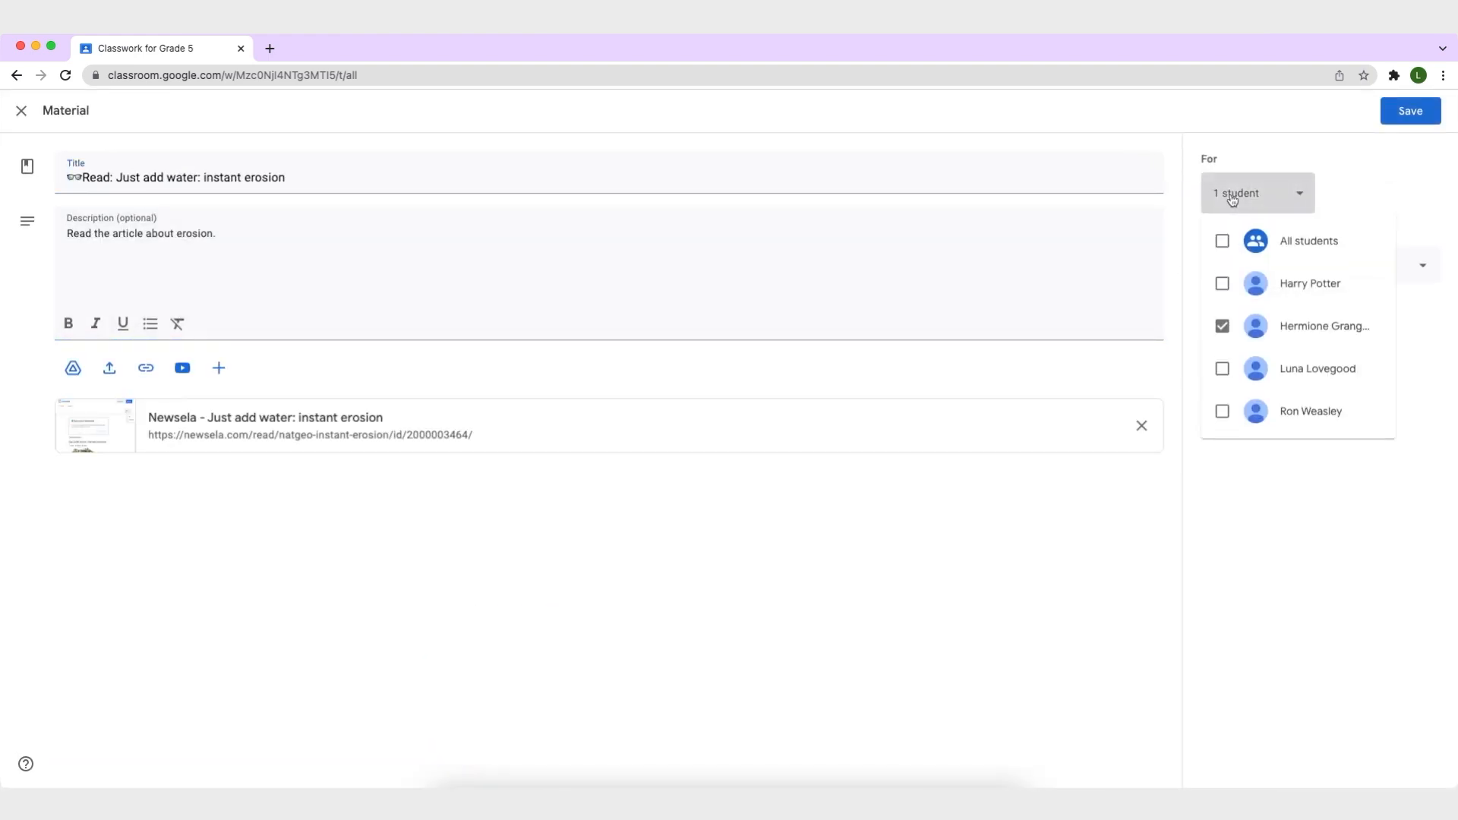
{"action": "left_click", "coordinate": [1340, 329]}
{"action": "left_click", "coordinate": [1340, 328]}
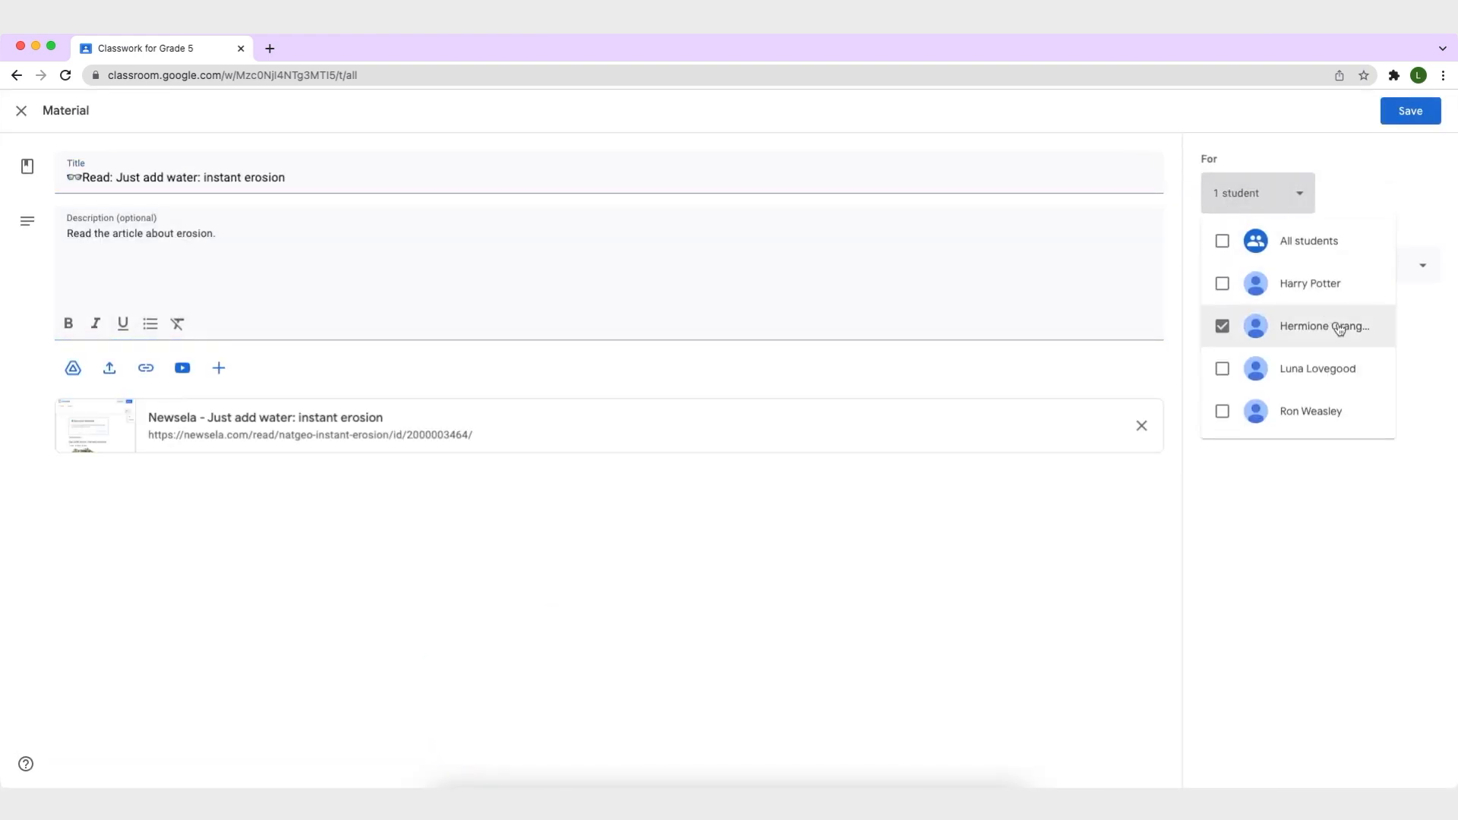
{"action": "left_click", "coordinate": [1393, 115]}
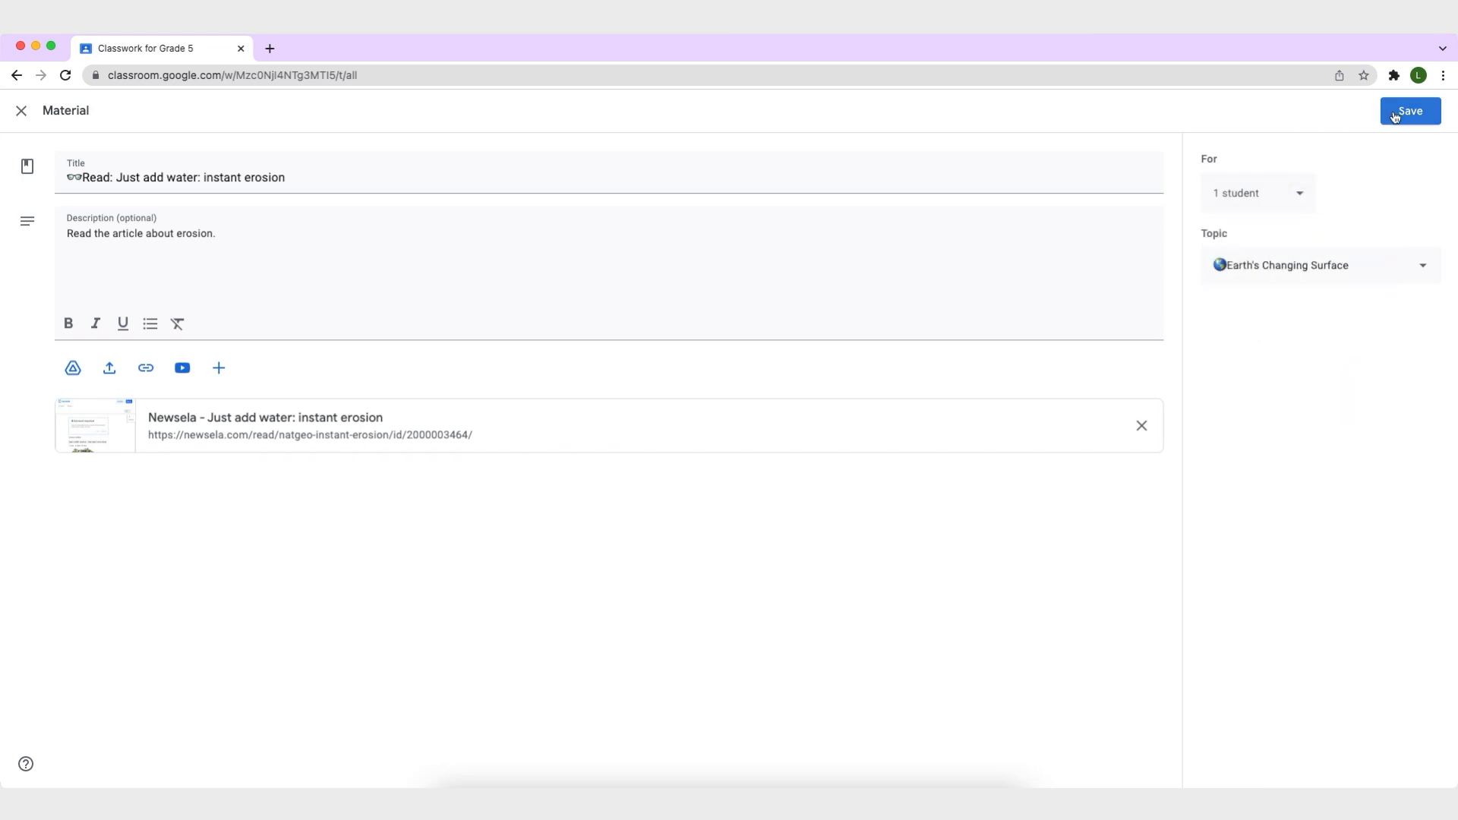
{"action": "left_click", "coordinate": [1396, 116]}
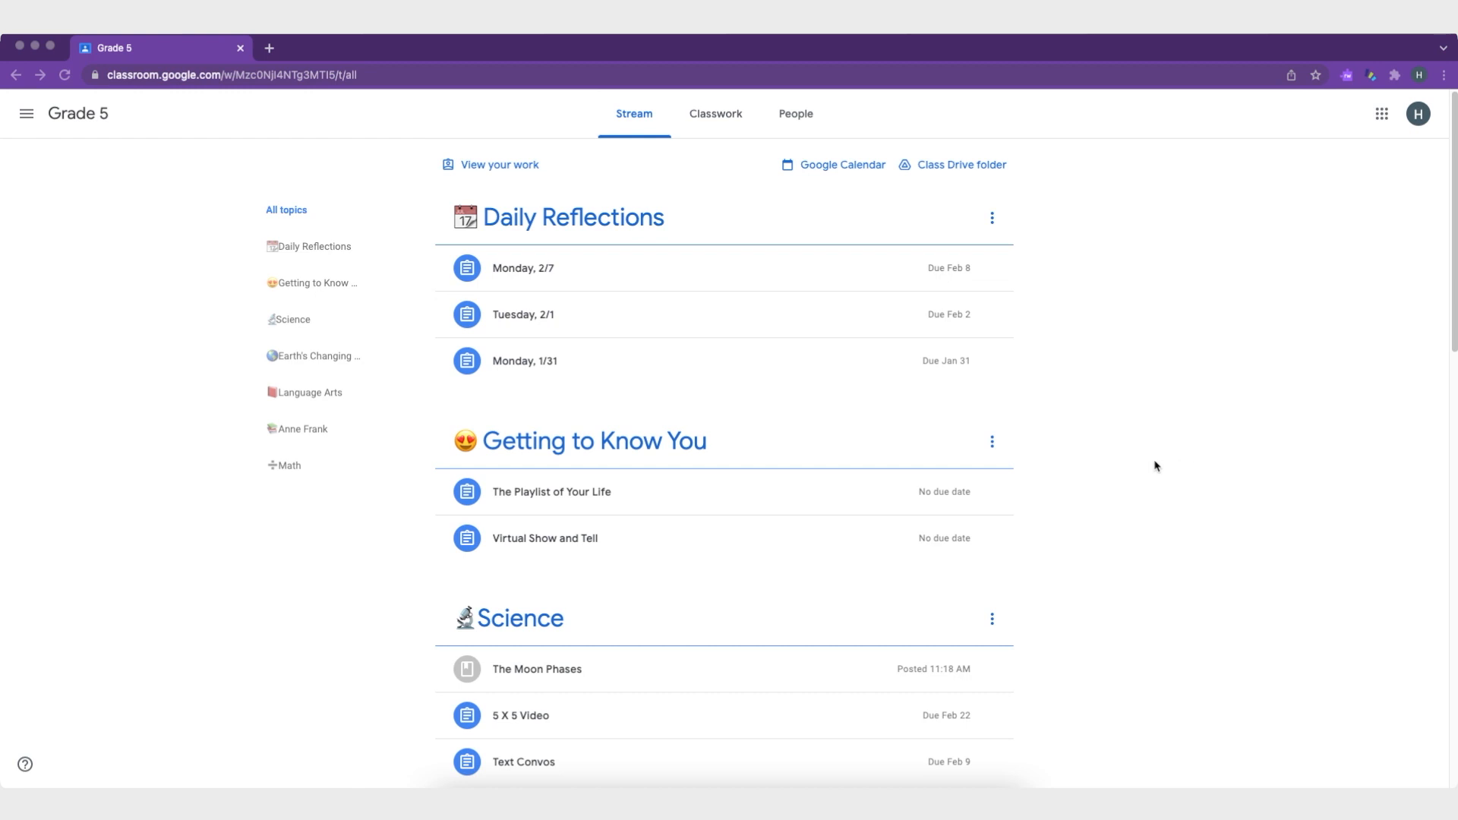
- In the student's view of Grade 5, open the full Mysterious Photos assignment under Earth's Changing Surface
{"action": "scroll", "coordinate": [1153, 469], "scroll_direction": "down", "scroll_amount": 3}
{"action": "scroll", "coordinate": [1153, 469], "scroll_direction": "down", "scroll_amount": 5}
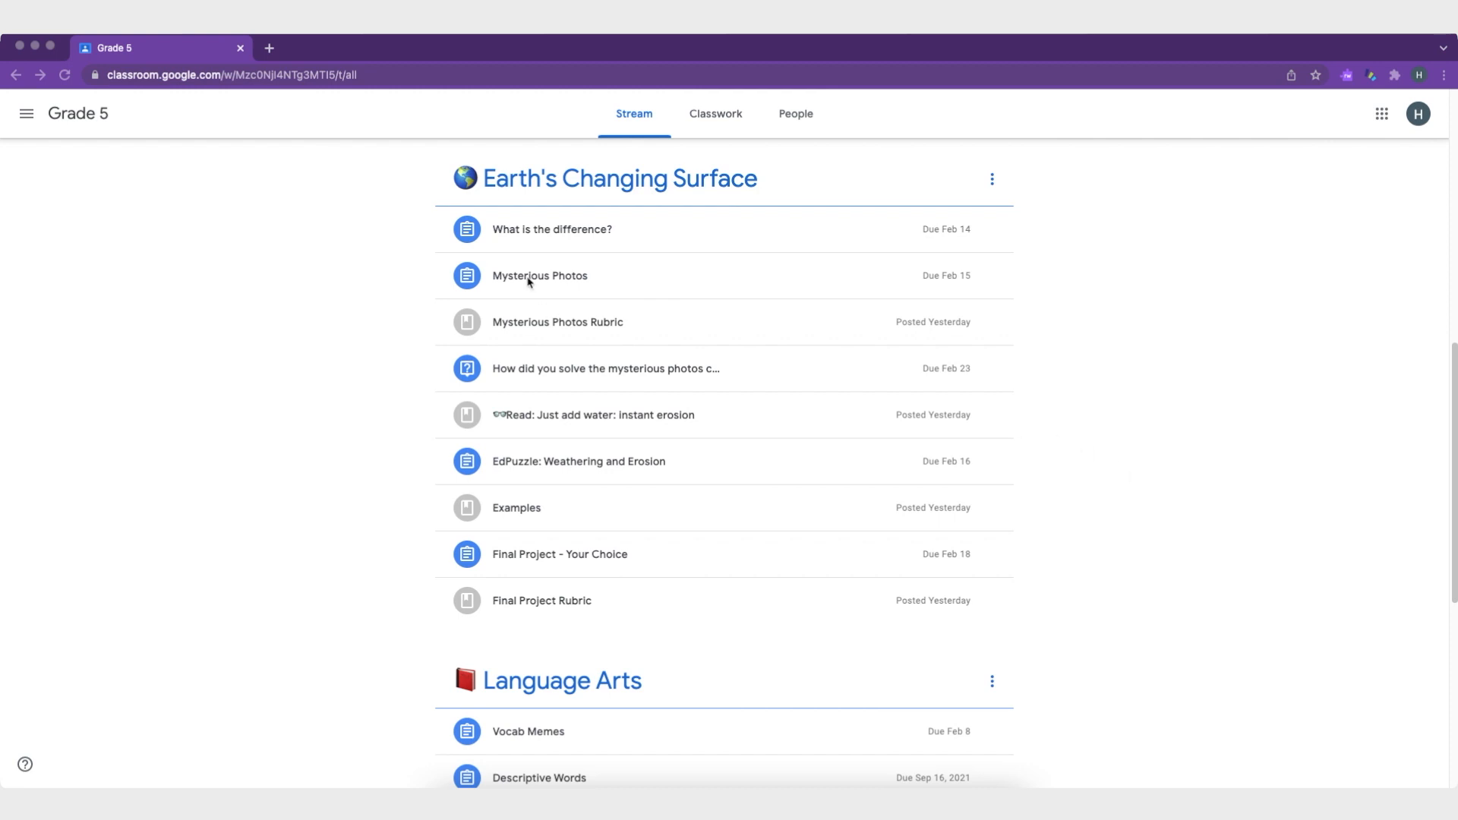
{"action": "left_click", "coordinate": [530, 280]}
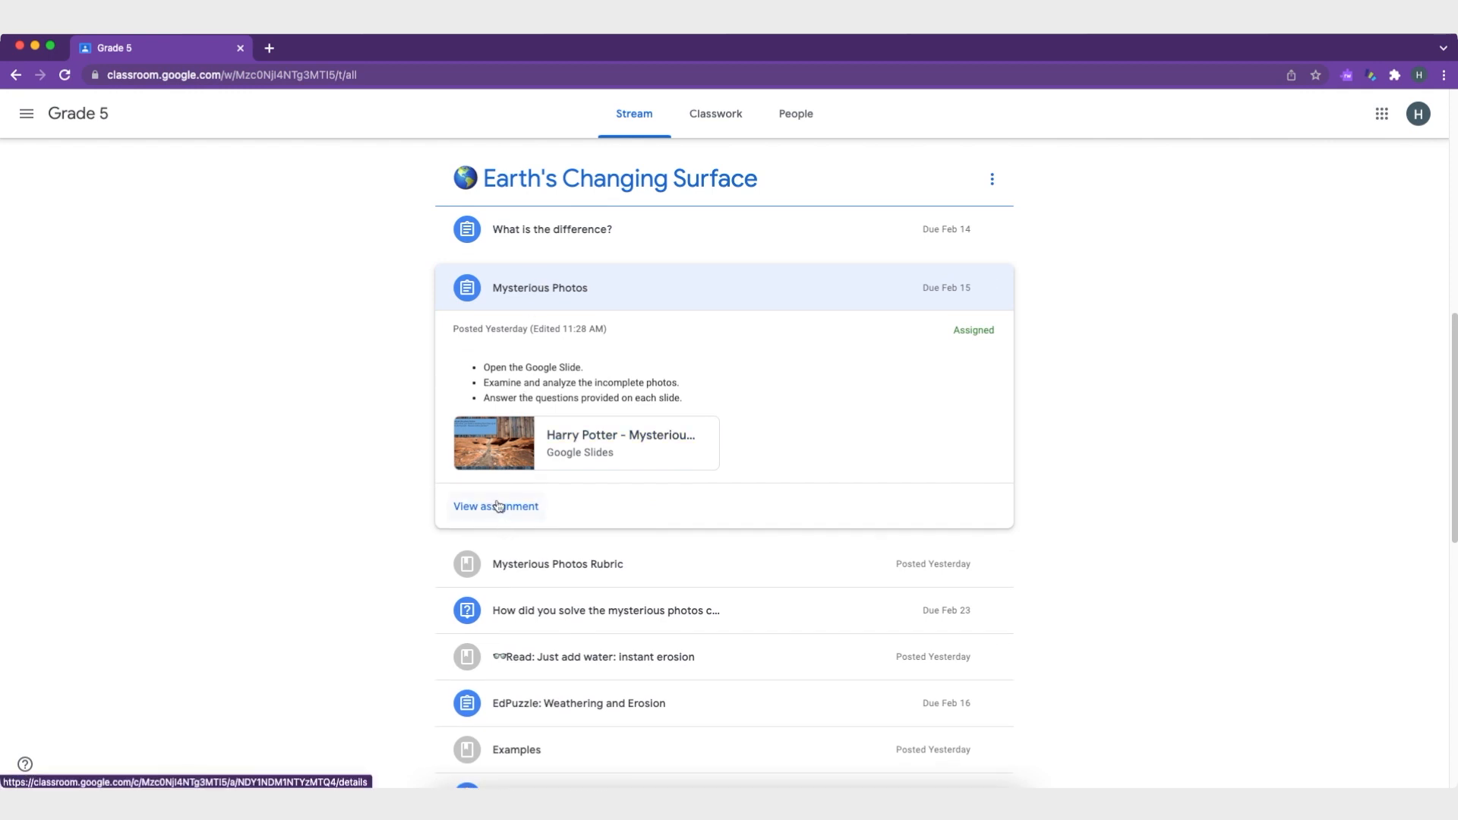
{"action": "left_click", "coordinate": [498, 507]}
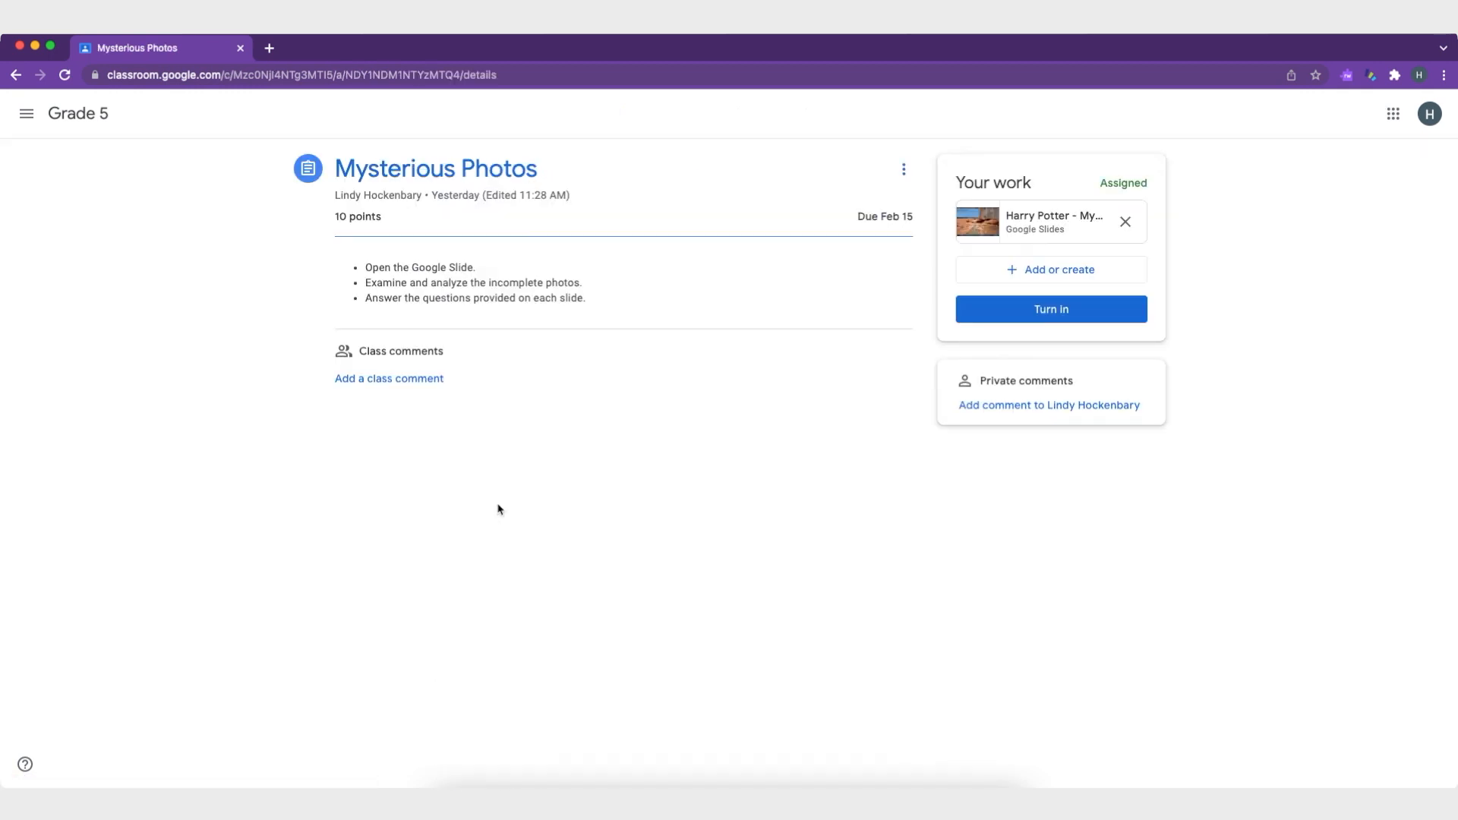
- Add "I think there is water somewhere at the top." to the blue text box on the attached presentation's first slide, and close the presentation
{"action": "left_click", "coordinate": [1024, 220]}
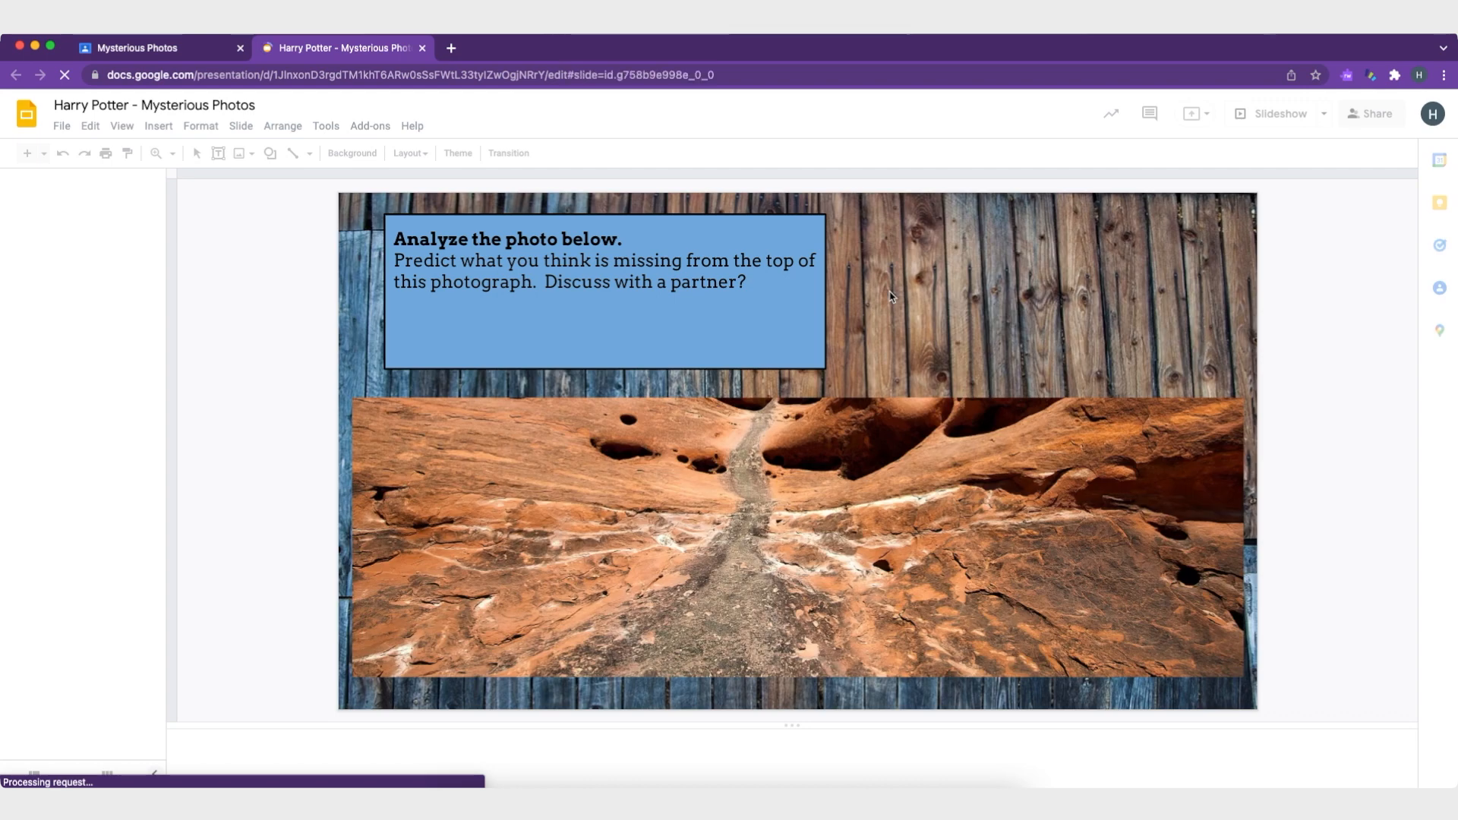
{"action": "left_click", "coordinate": [556, 337]}
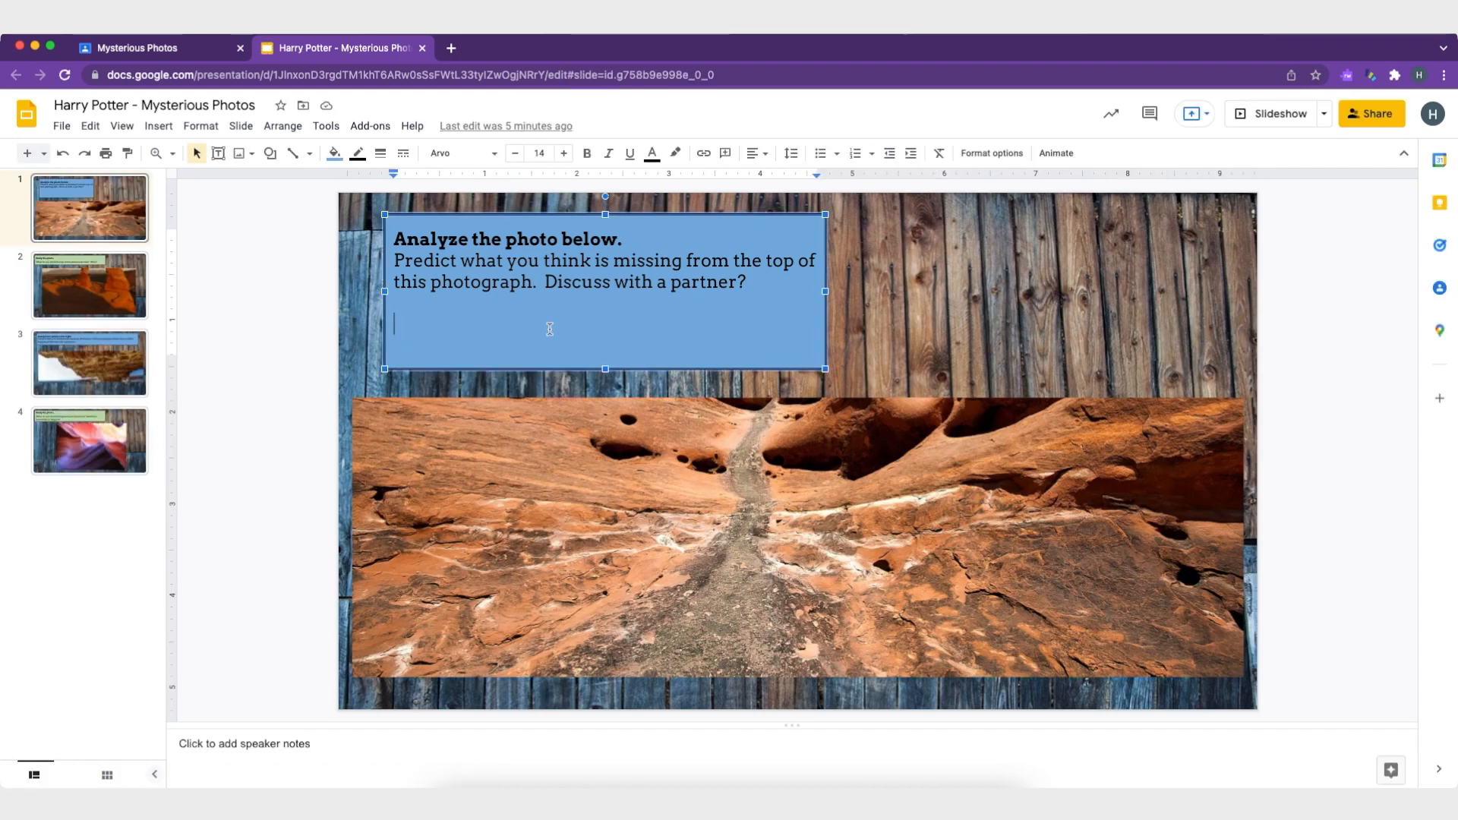
{"action": "type", "text": "I think there is water somewhere at the top."}
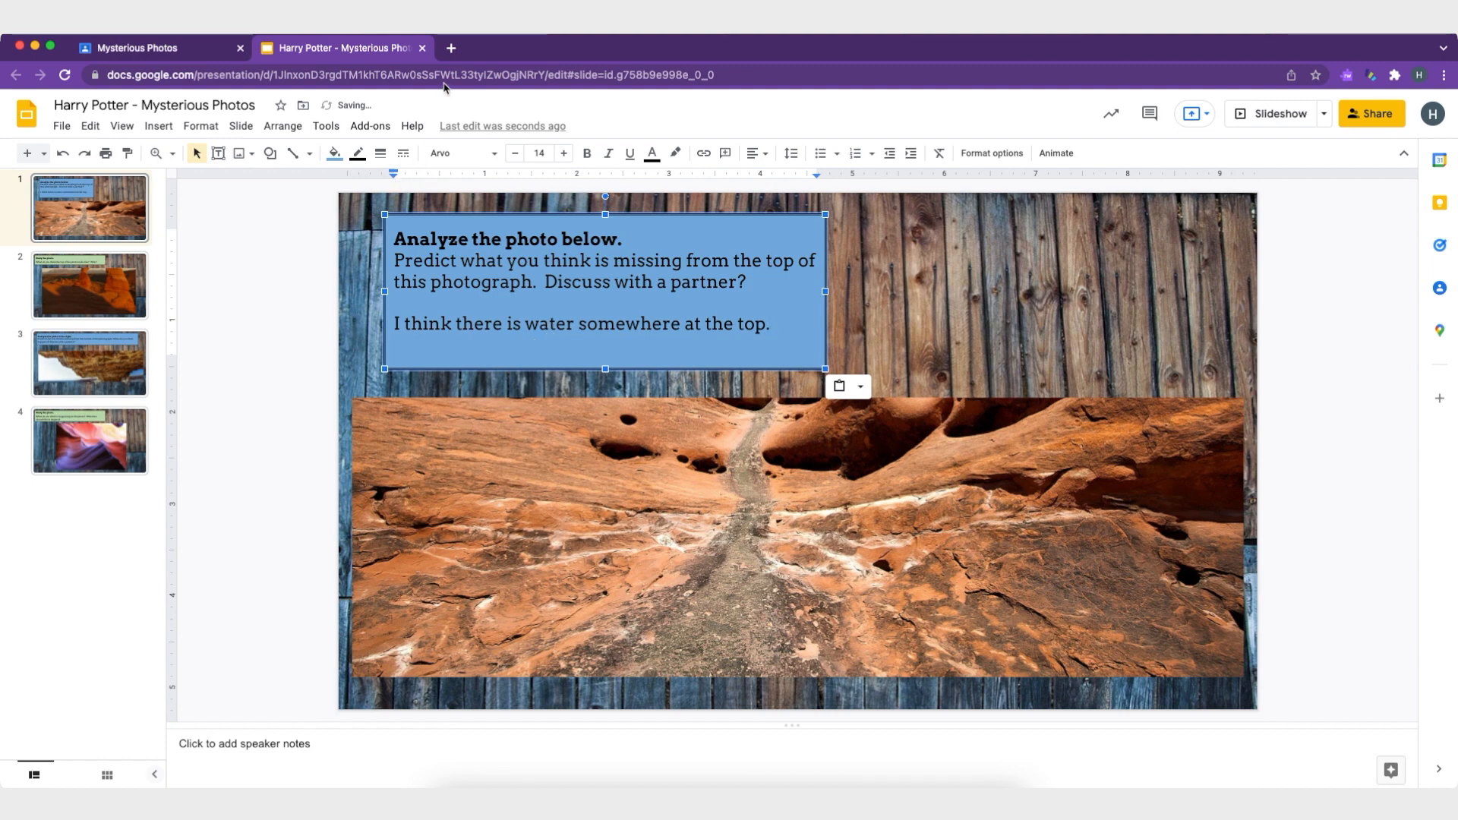
{"action": "left_click", "coordinate": [422, 48]}
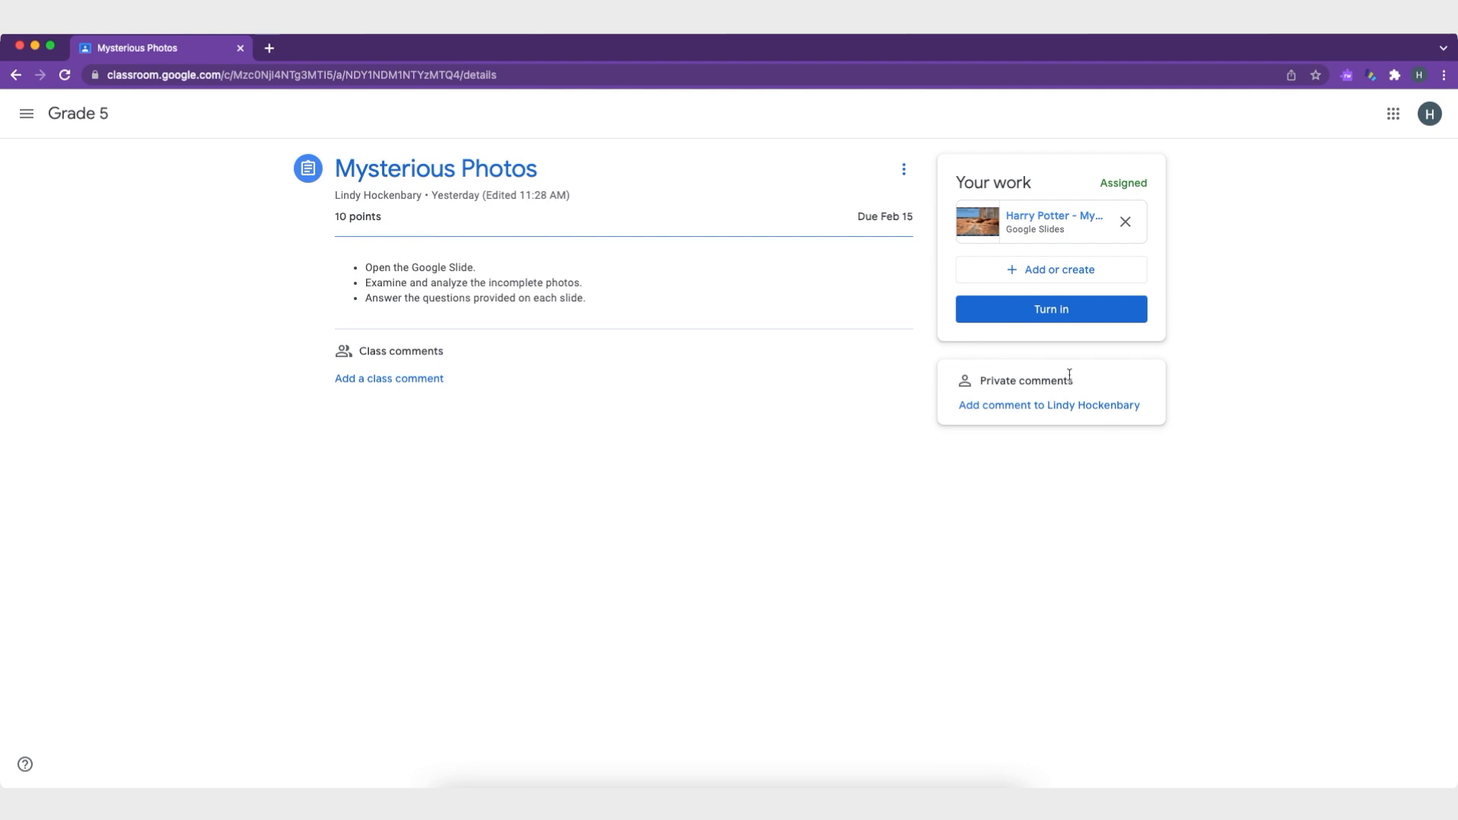
- Turn in the Mysterious Photos assignment and return to the Grade 5 classwork
{"action": "left_click", "coordinate": [1054, 315]}
{"action": "left_click", "coordinate": [855, 494]}
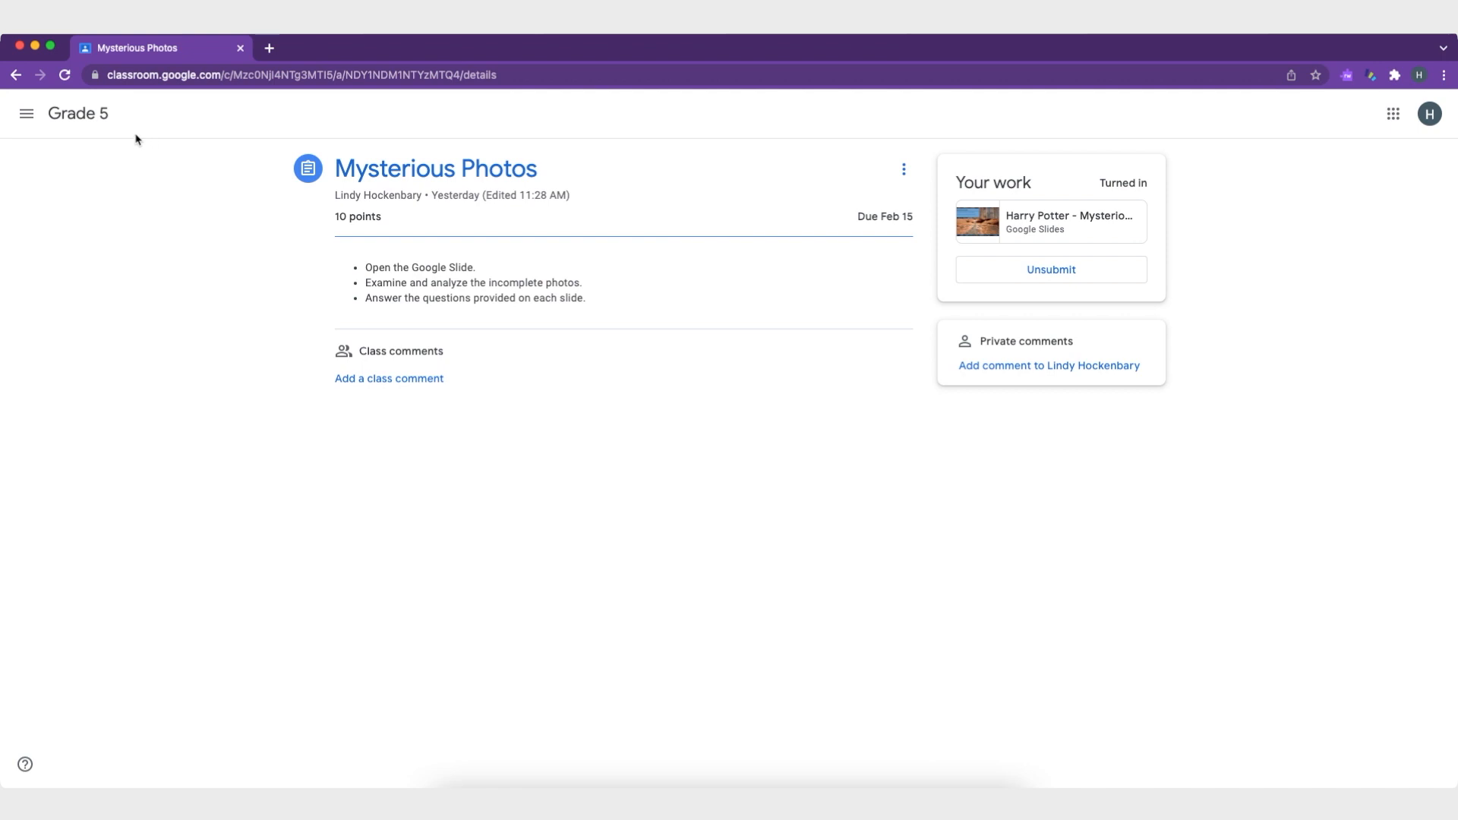
{"action": "left_click", "coordinate": [85, 118]}
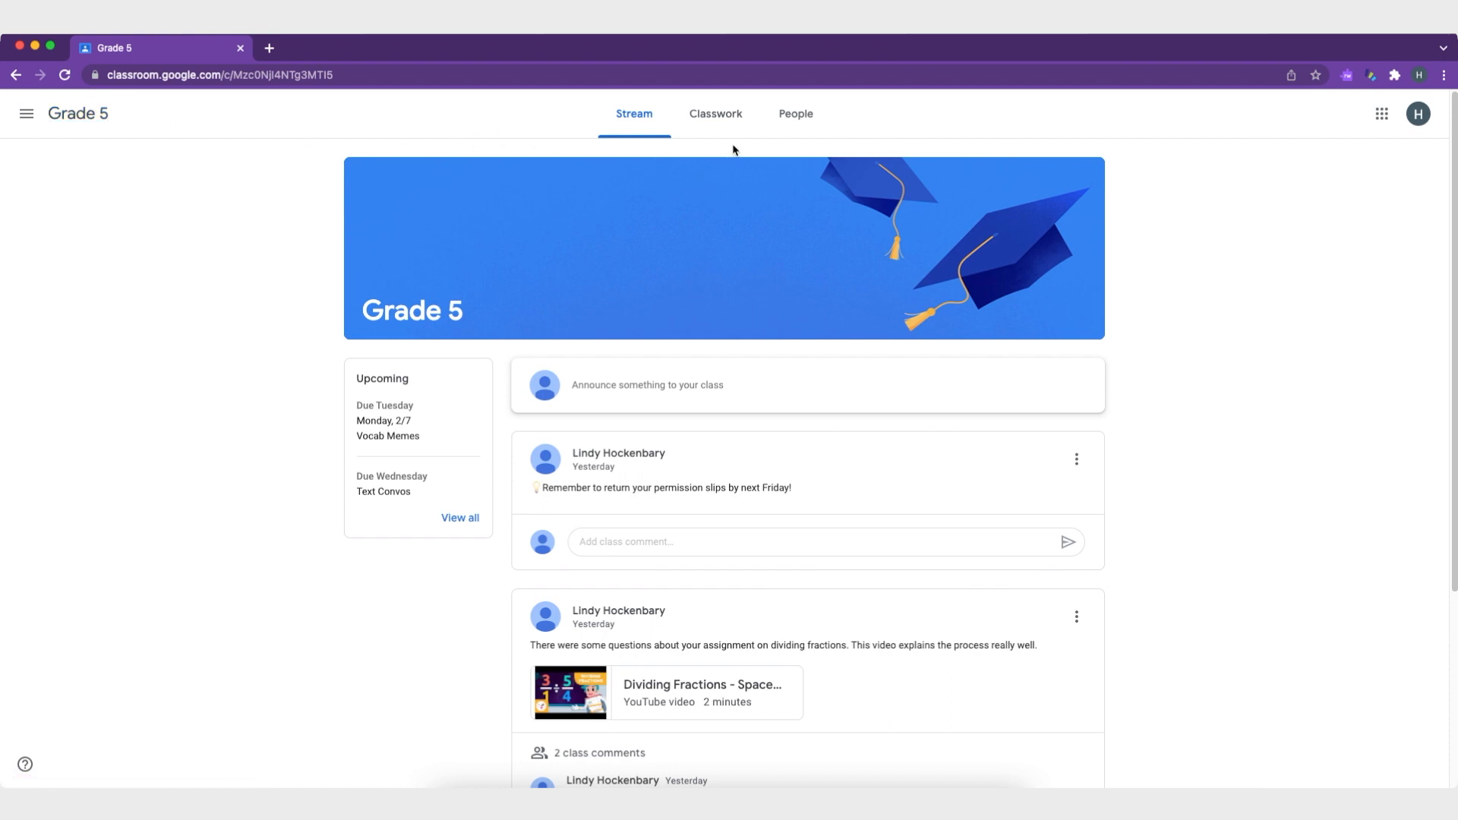
{"action": "left_click", "coordinate": [717, 120]}
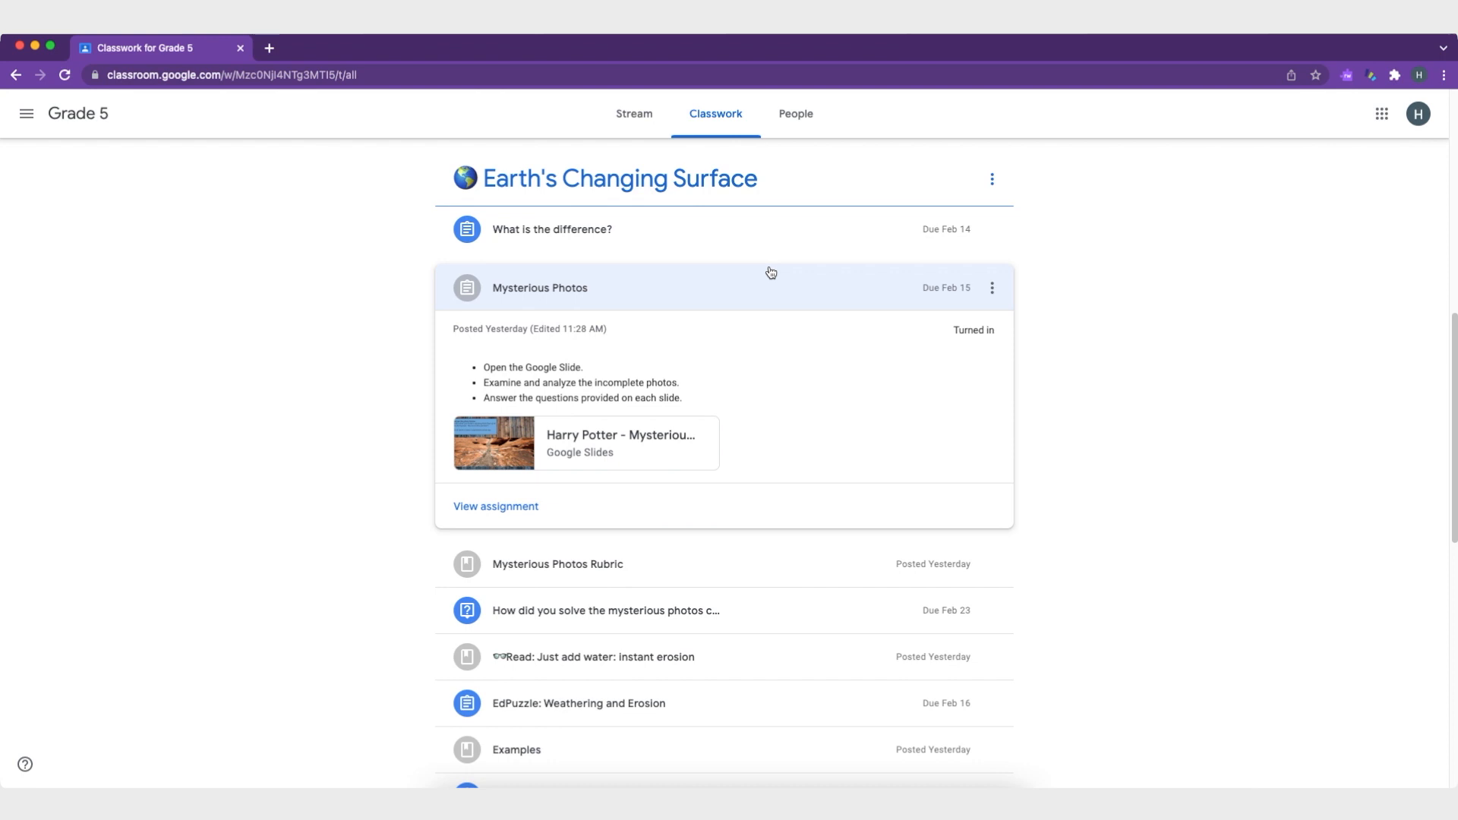
- Open the full question "How did you solve the mysterious photos challenge?" under Earth's Changing Surface
{"action": "scroll", "coordinate": [736, 523], "scroll_direction": "down", "scroll_amount": 3}
{"action": "left_click", "coordinate": [621, 402]}
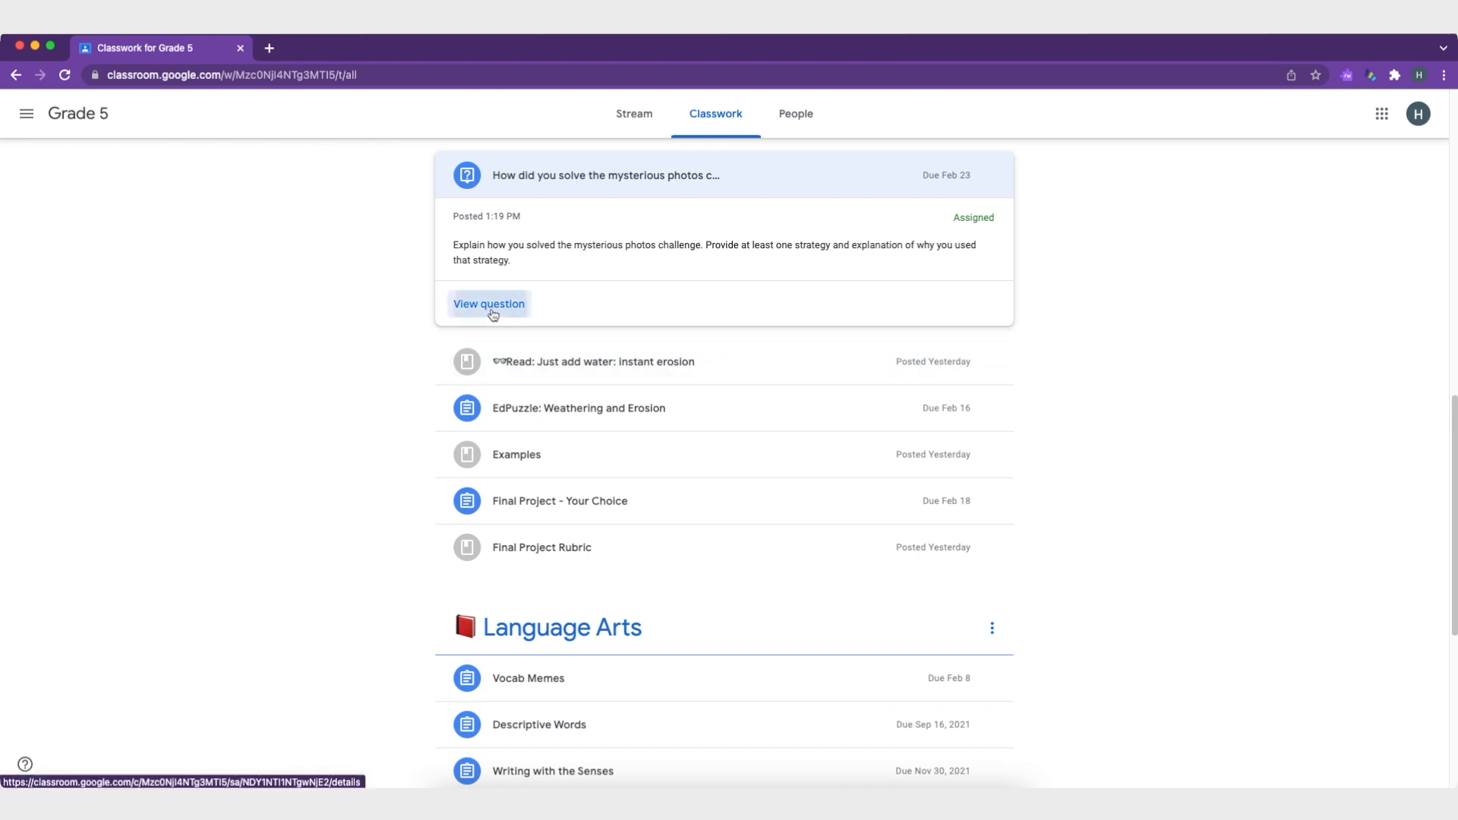
{"action": "left_click", "coordinate": [493, 314]}
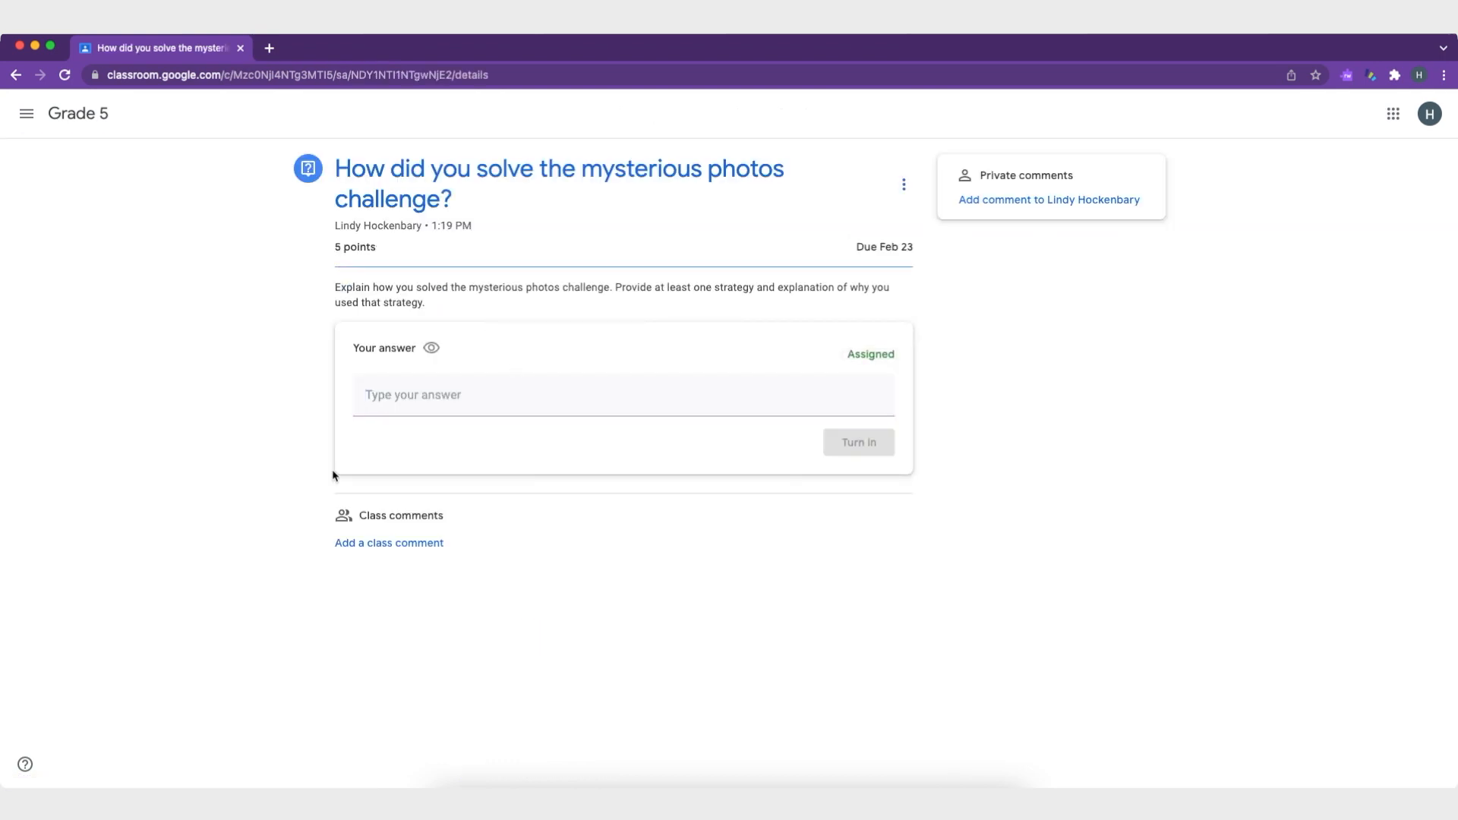
- Turn in the answer "I saw signs of water erosion on the rock. The rock was a different color where water at been." and return to classwork
{"action": "left_click", "coordinate": [420, 405]}
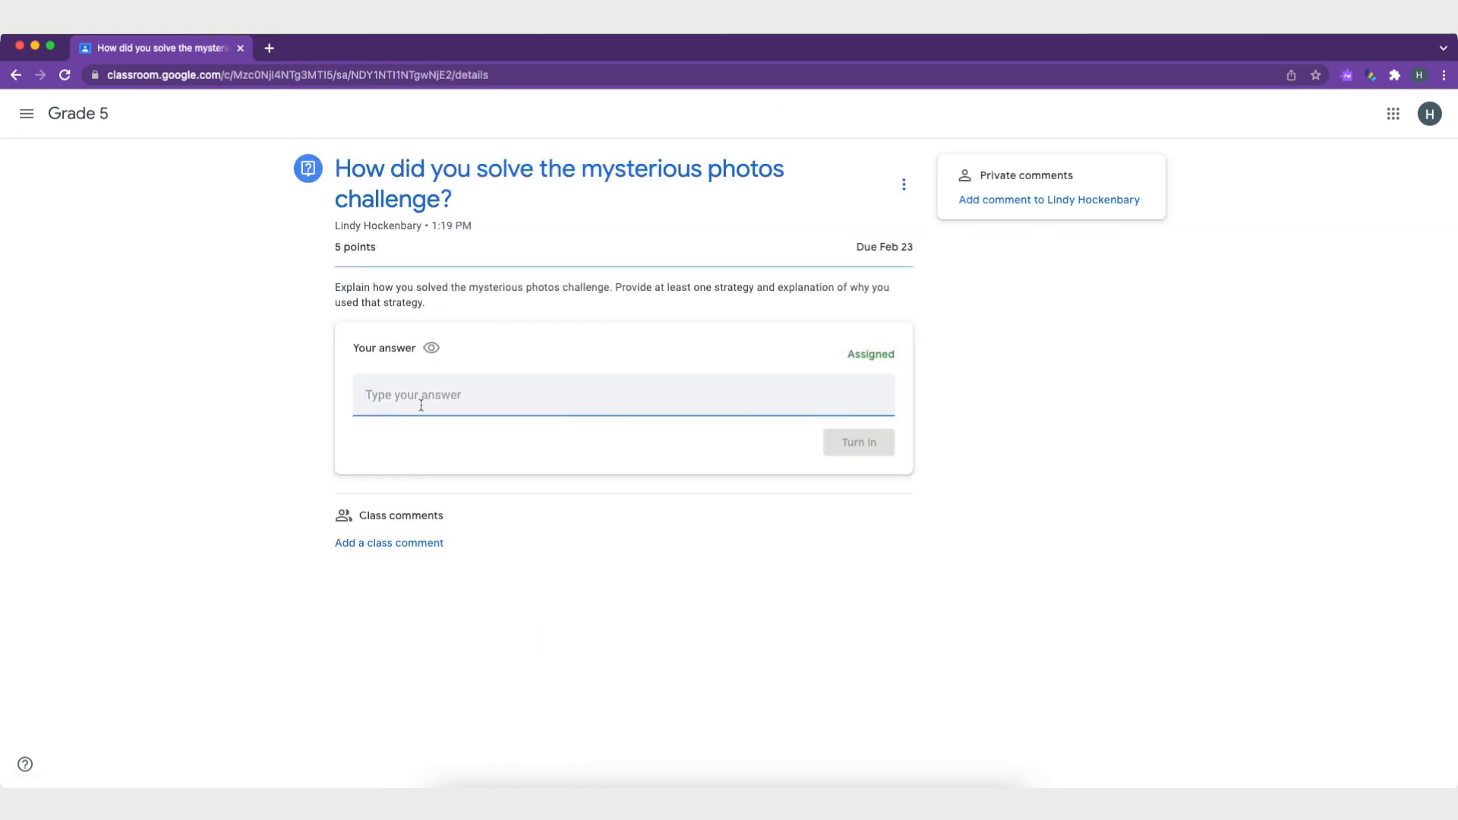
{"action": "type", "text": "I saw signs of water erosion on the rock. The rock was a different color where water at been."}
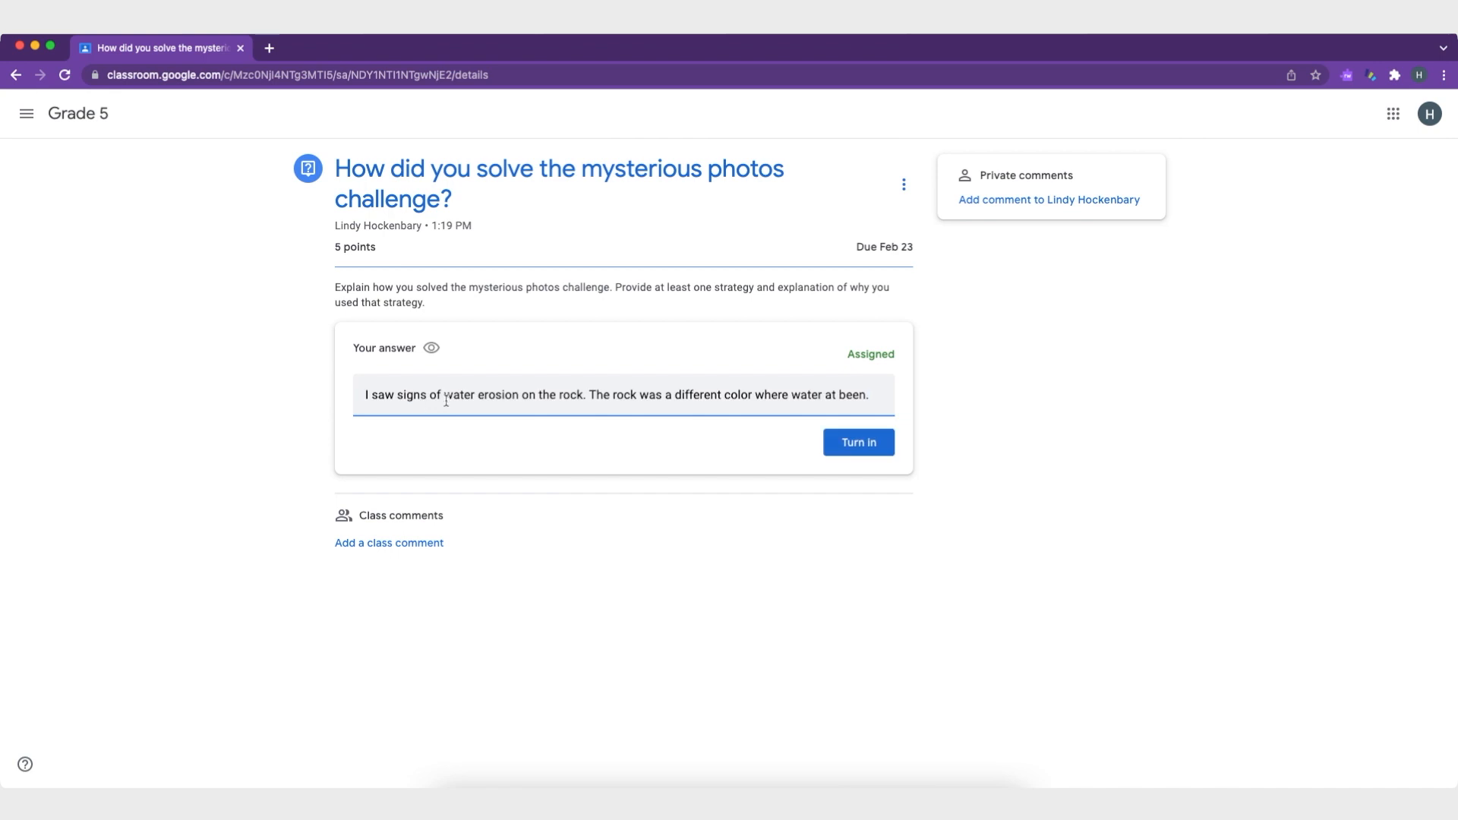
{"action": "left_click", "coordinate": [832, 448]}
{"action": "left_click", "coordinate": [824, 481]}
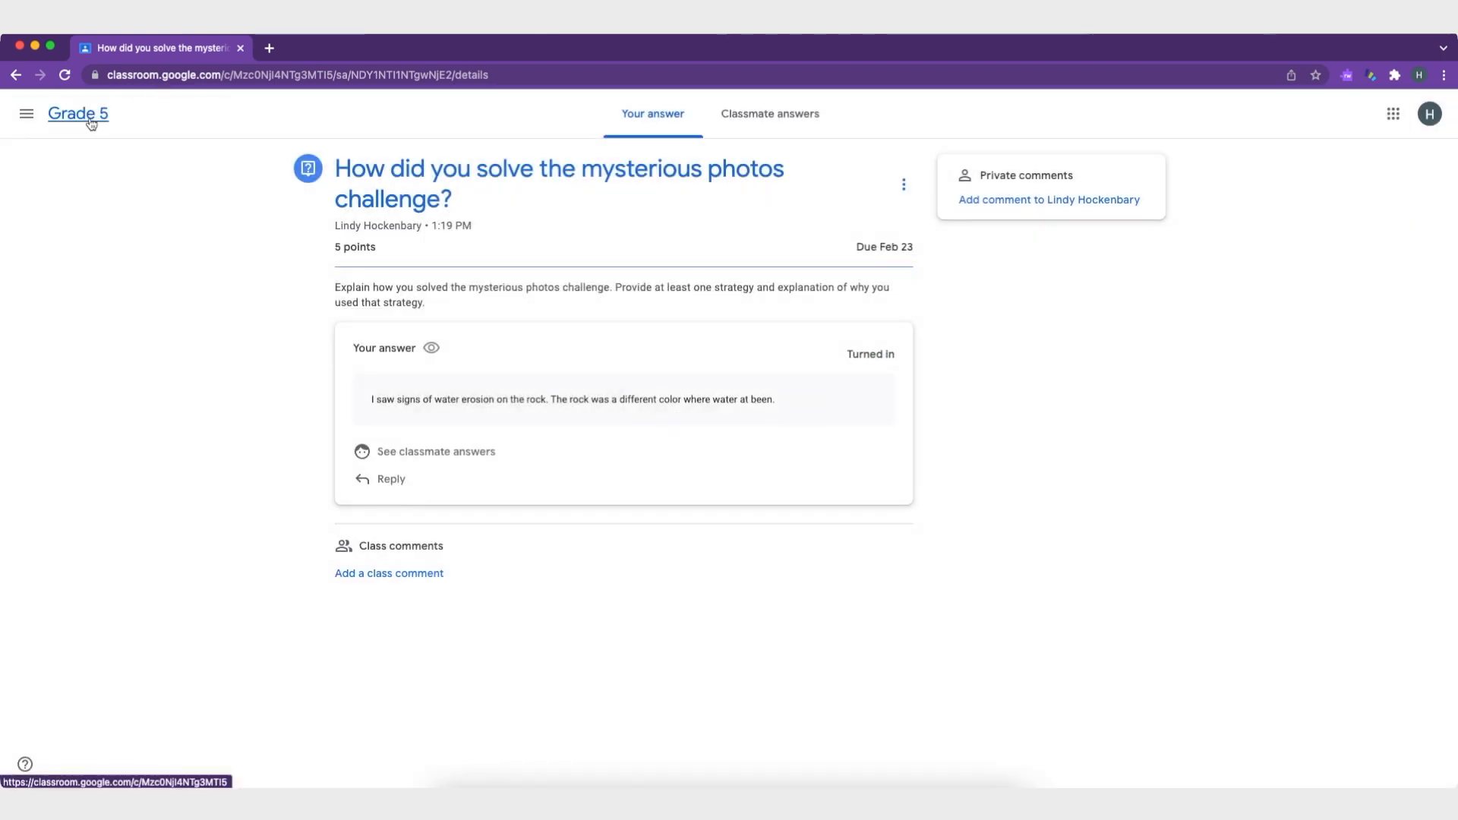
{"action": "left_click", "coordinate": [91, 121]}
{"action": "left_click", "coordinate": [716, 128]}
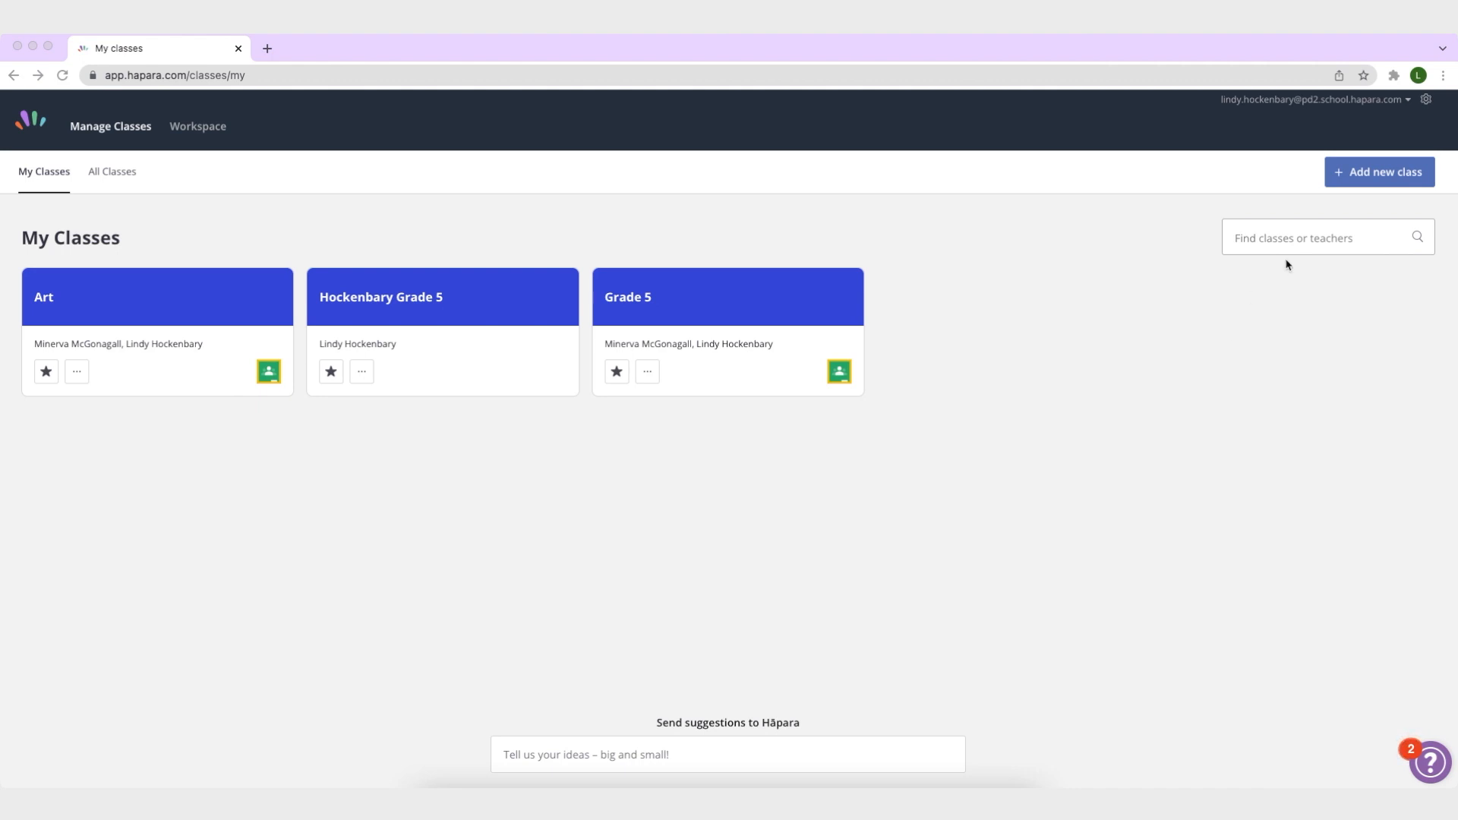
- Add the Grade 4 class from Google Classroom to Hāpara
{"action": "left_click", "coordinate": [1343, 178]}
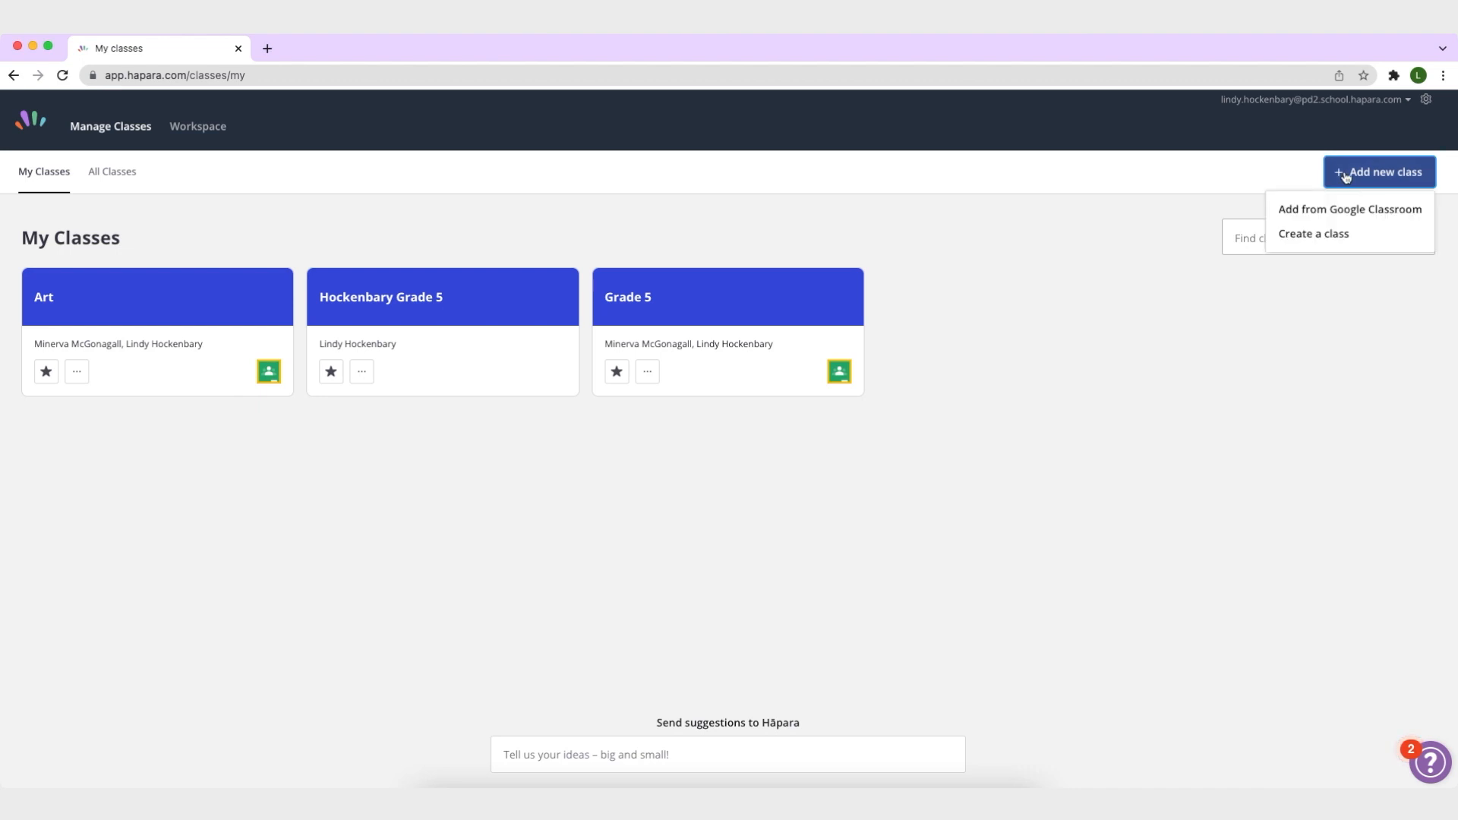
{"action": "left_click", "coordinate": [1350, 219]}
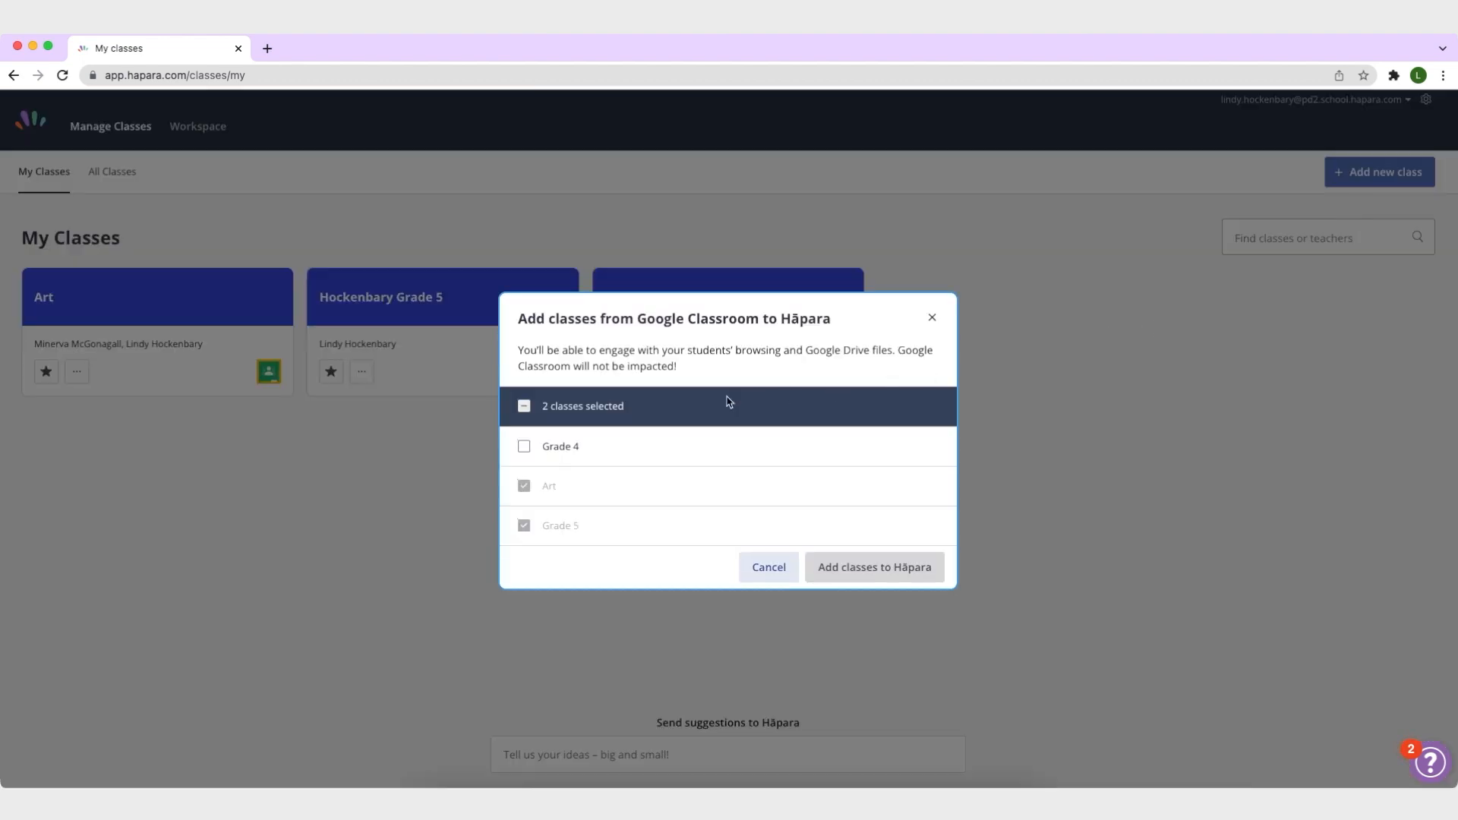
{"action": "left_click", "coordinate": [524, 446]}
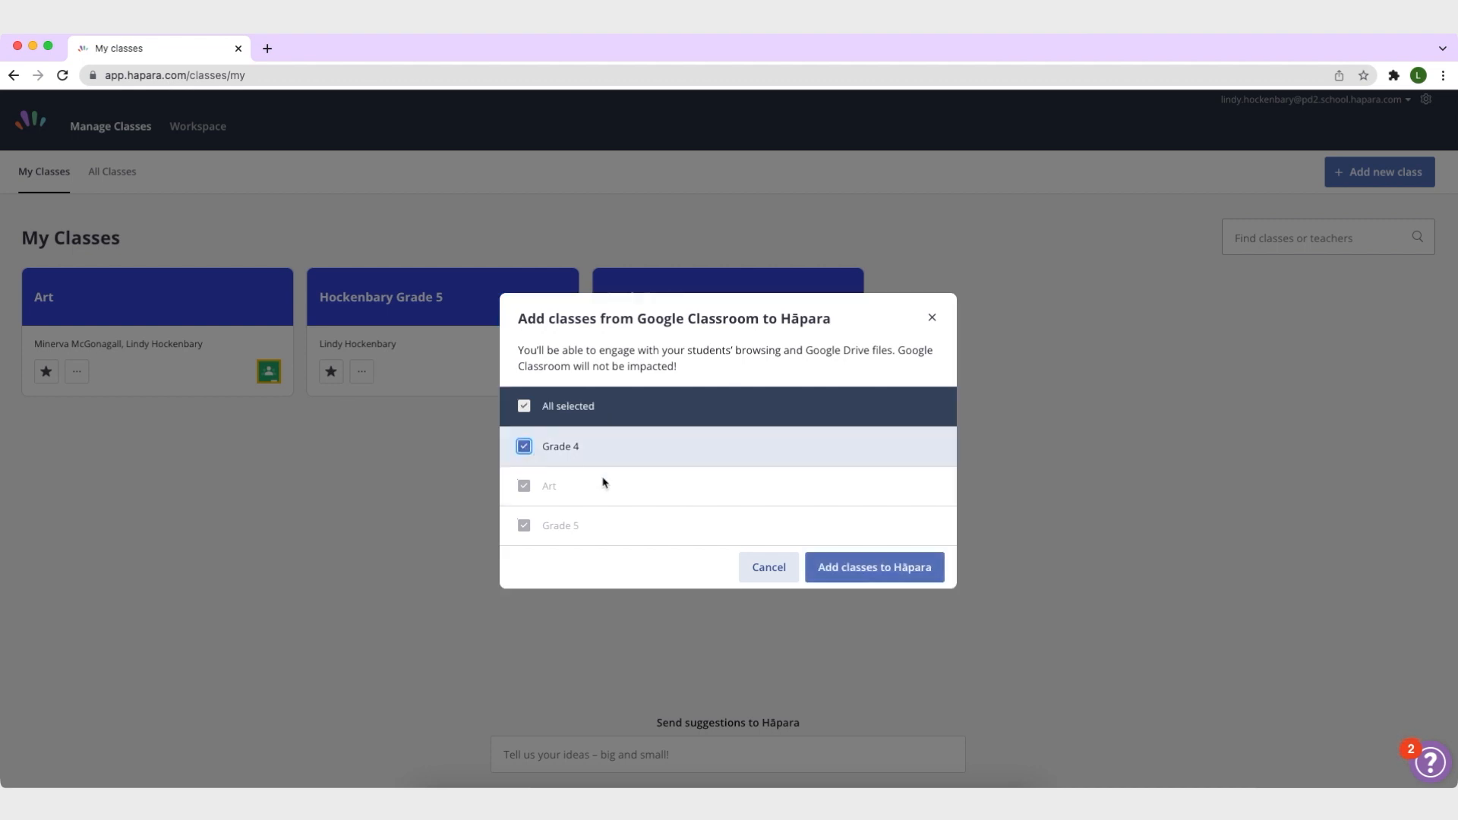
{"action": "left_click", "coordinate": [877, 583]}
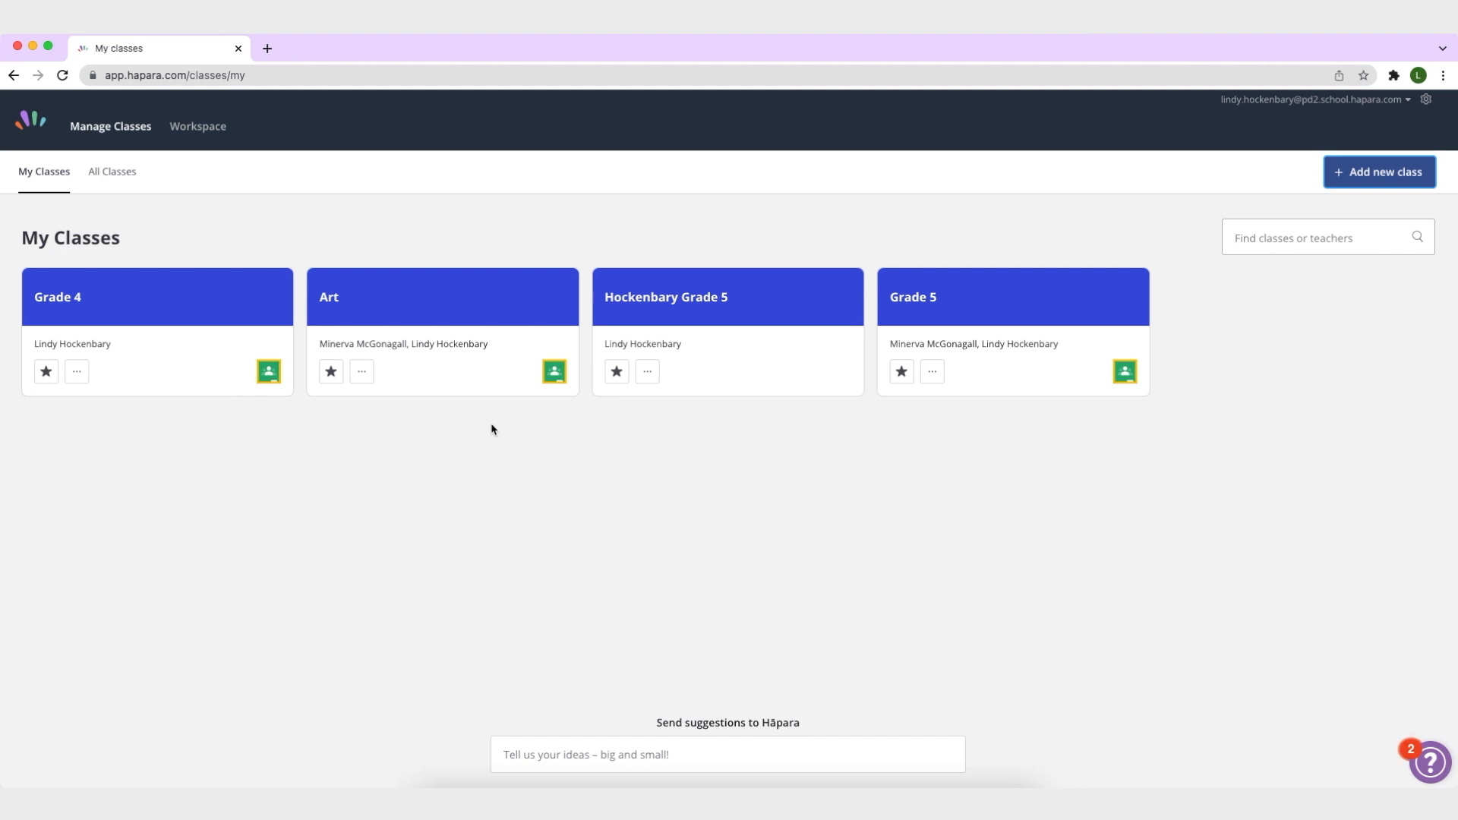
- In the Grade 5 class's browser tabs view, send the first student the message "Why don't you start your research on Wonderopolis?"
{"action": "left_click", "coordinate": [911, 302]}
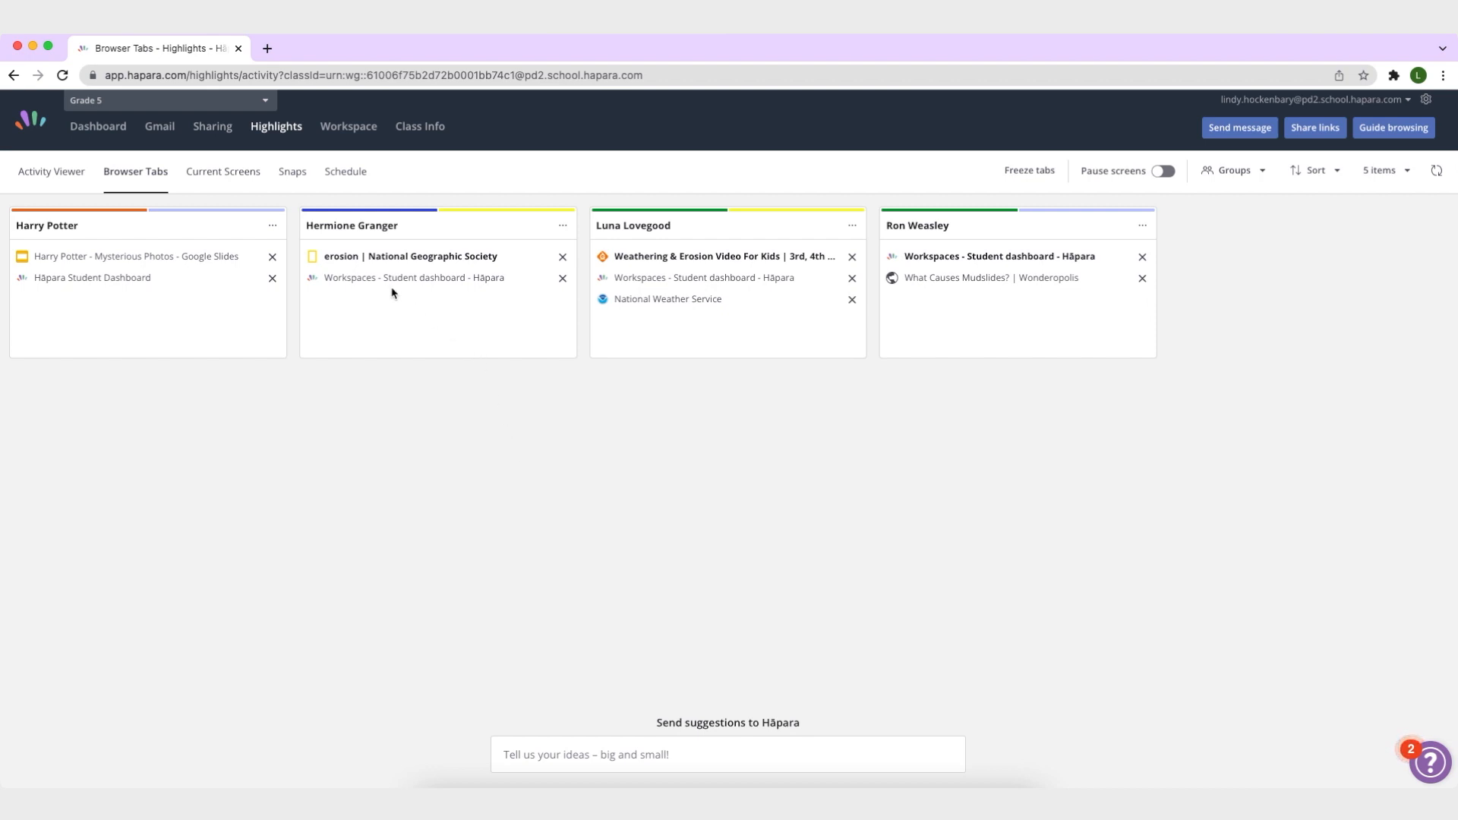
{"action": "left_click", "coordinate": [272, 226]}
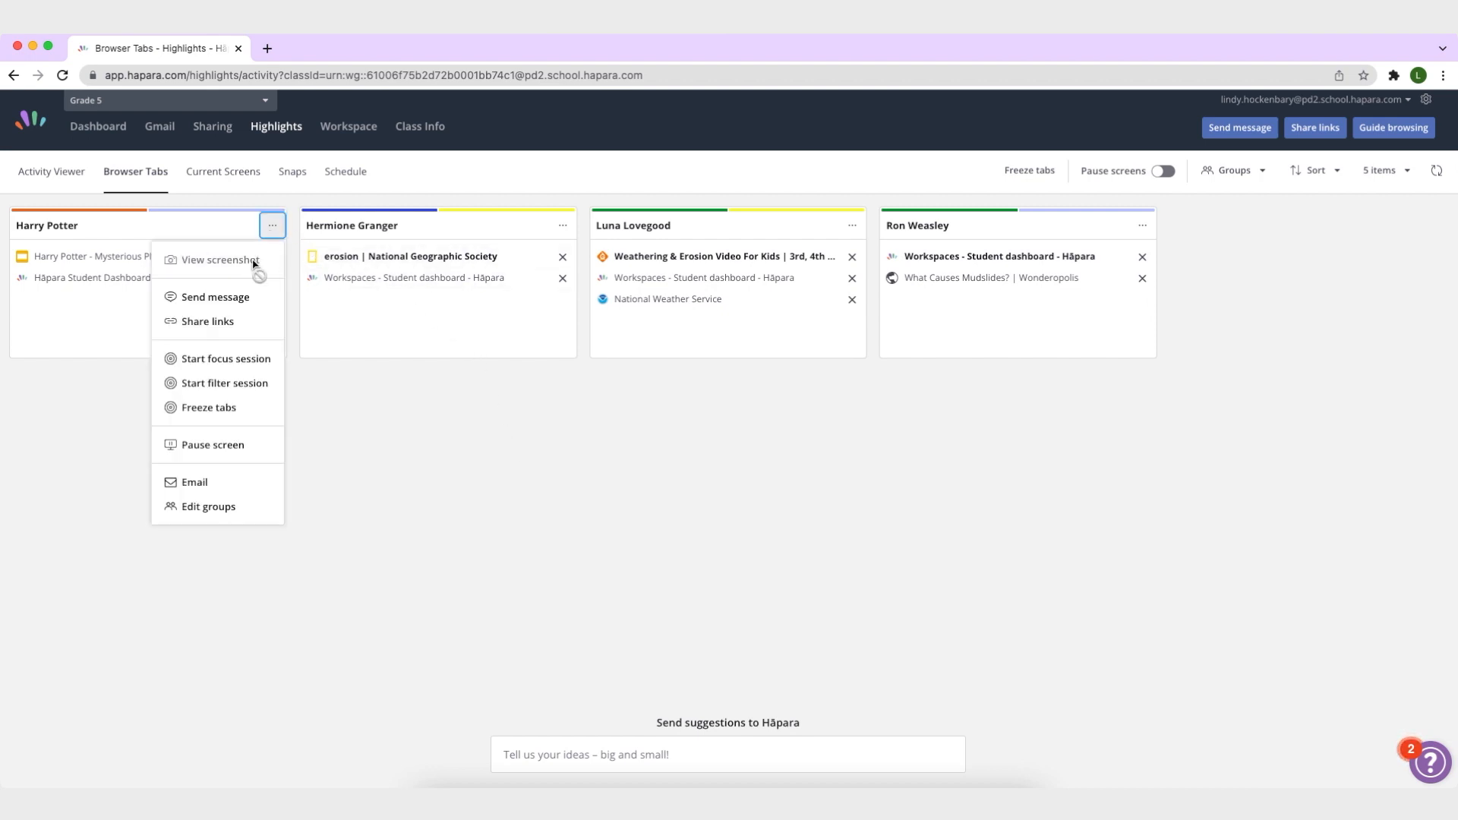
{"action": "left_click", "coordinate": [220, 298]}
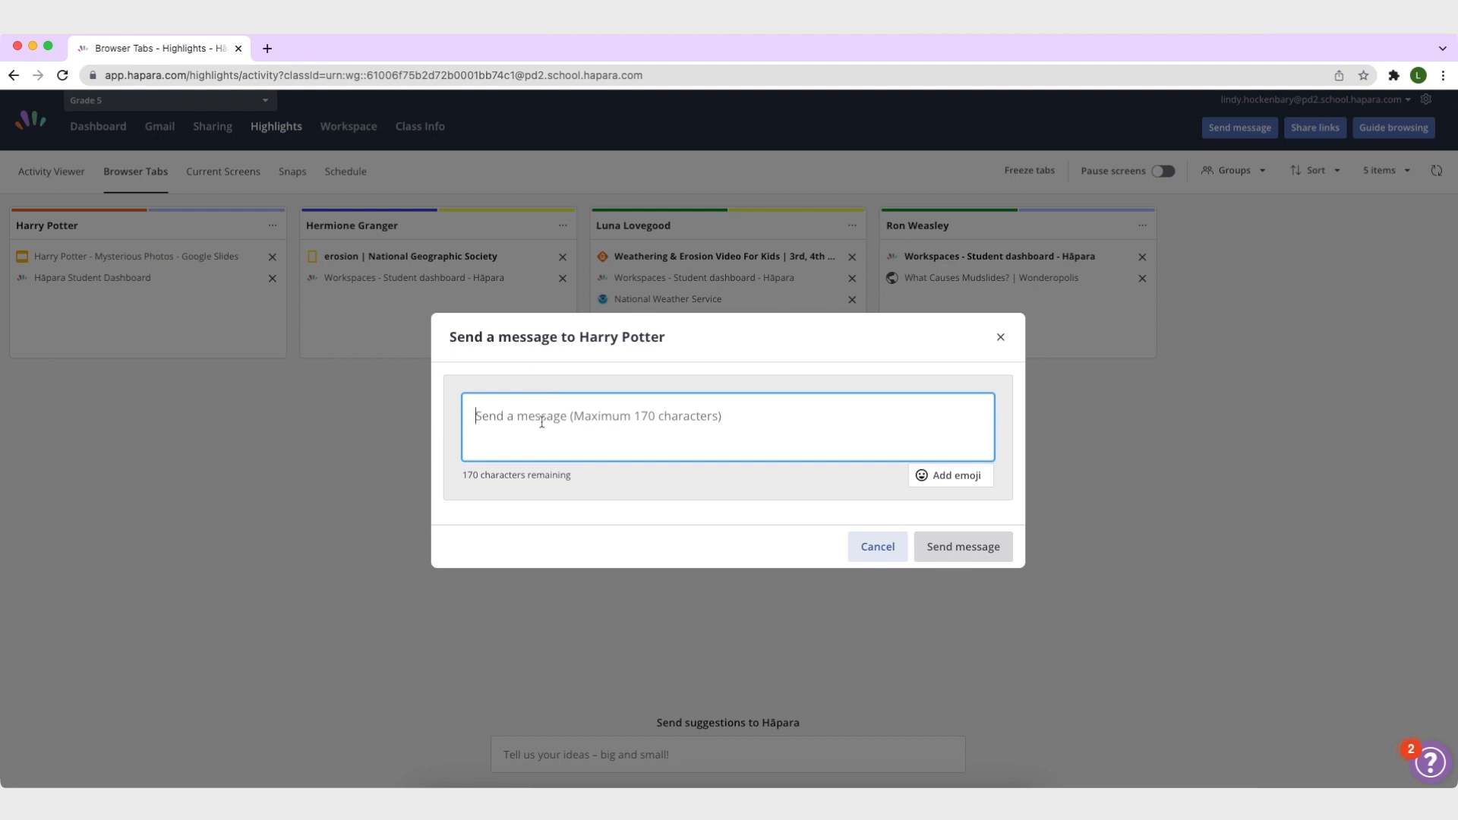
{"action": "type", "text": "Why don't you start your research on Wonderopolis?"}
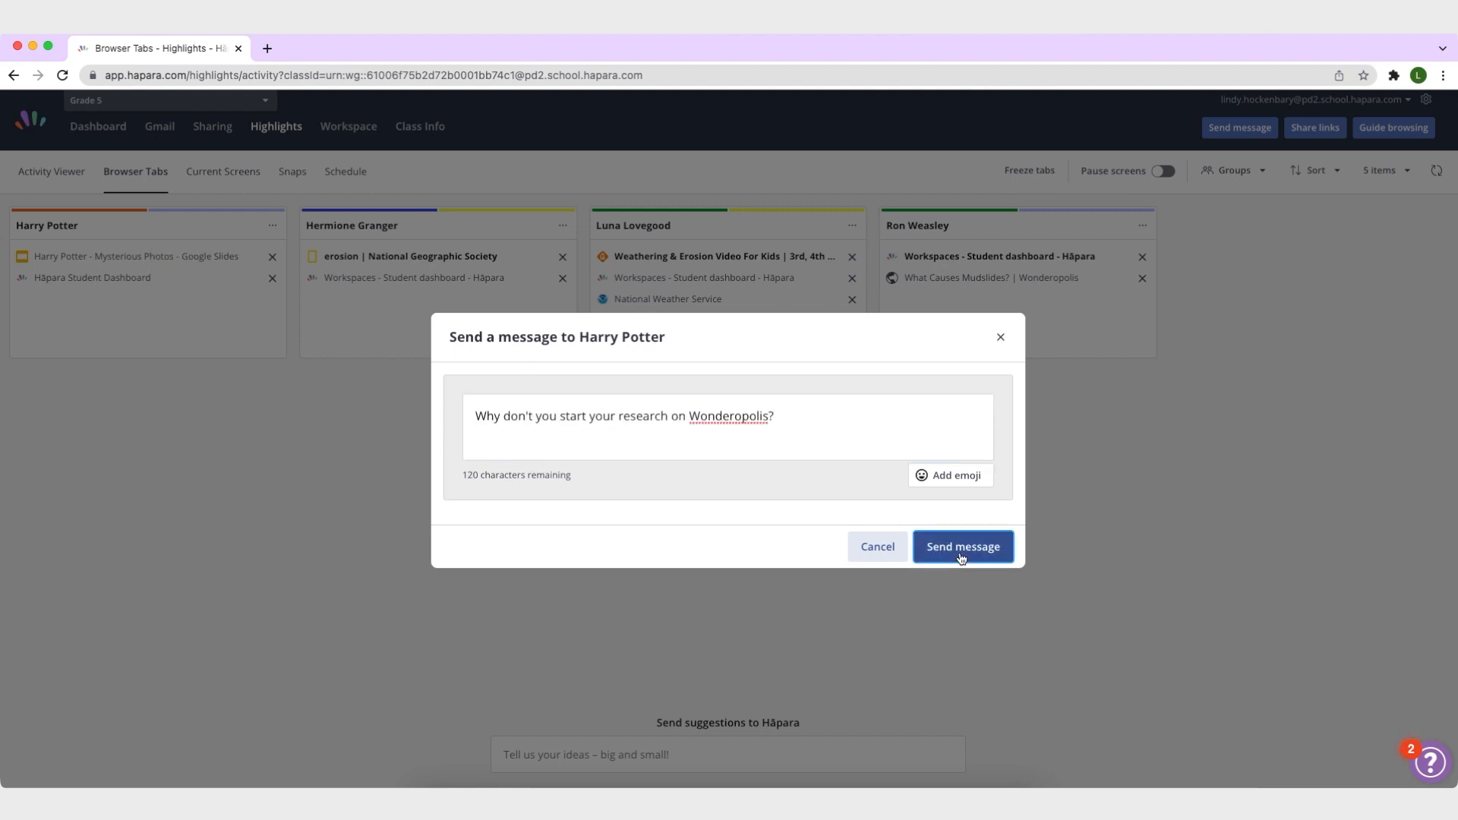
{"action": "left_click", "coordinate": [960, 557]}
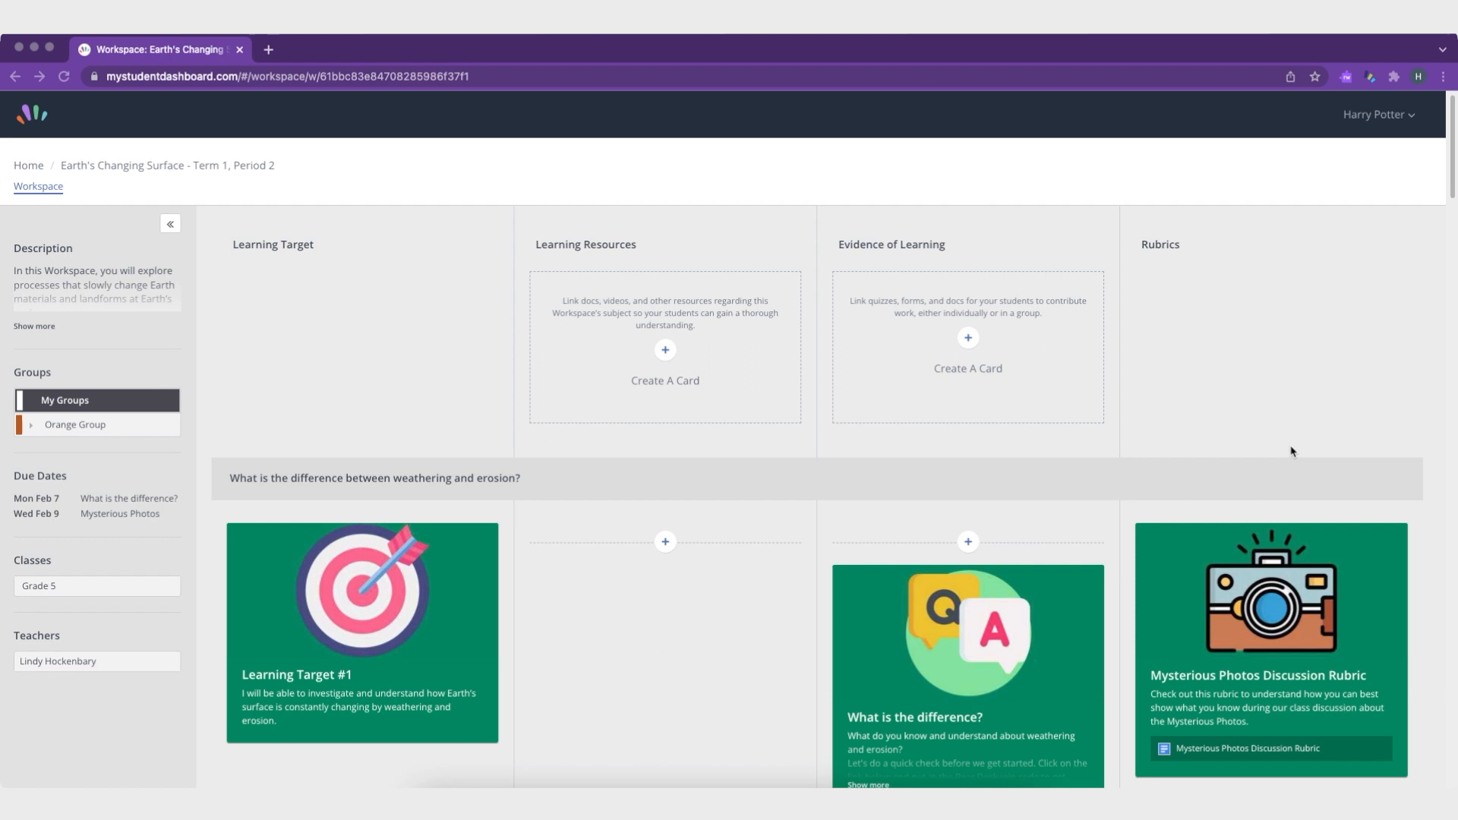
- In the student's Earth's Changing Surface workspace, view the Newsela erosion article linked on the Read card, and close it
{"action": "scroll", "coordinate": [1292, 451], "scroll_direction": "down", "scroll_amount": 4}
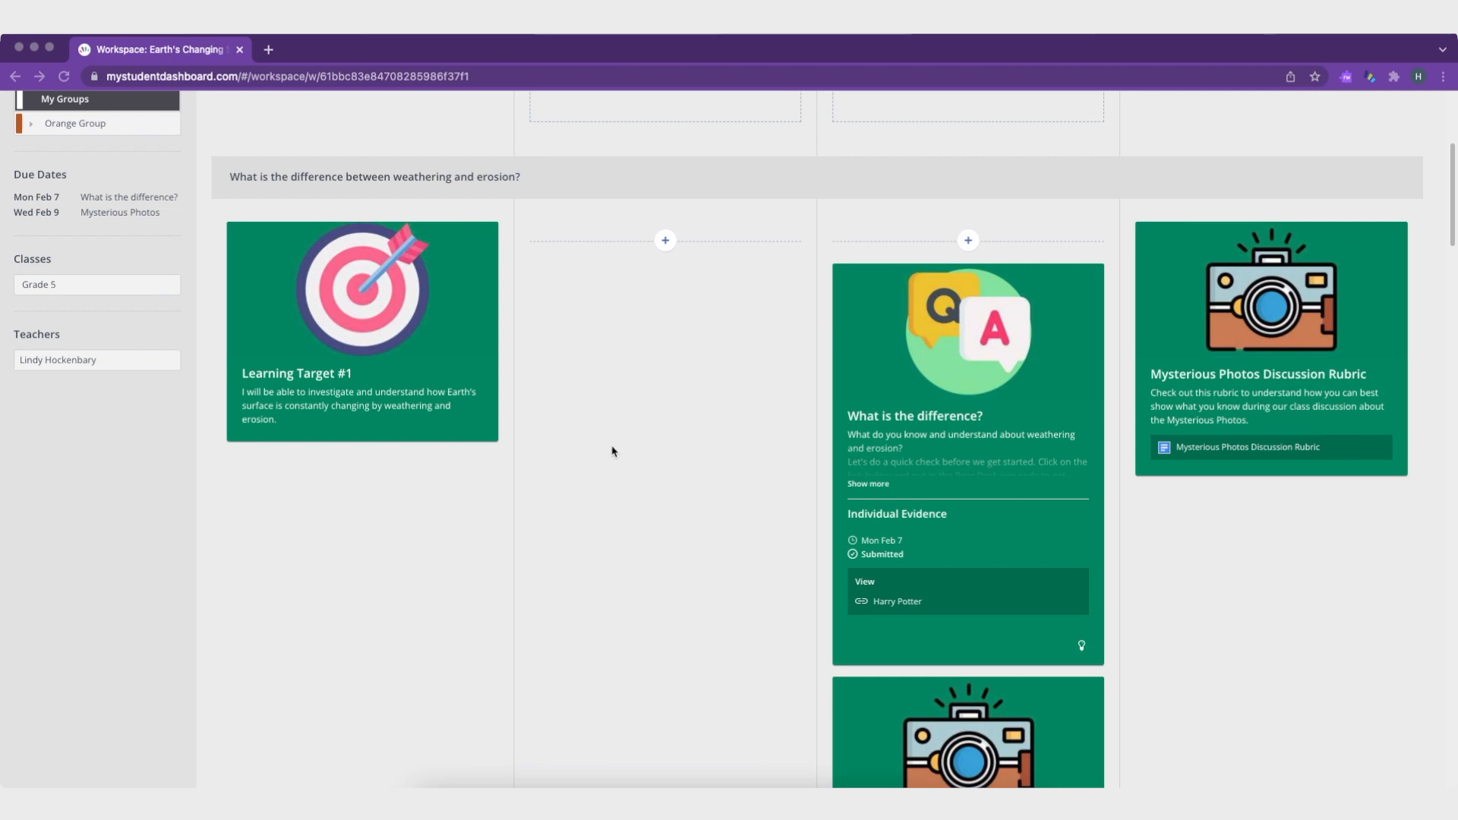
{"action": "scroll", "coordinate": [612, 451], "scroll_direction": "down", "scroll_amount": 15}
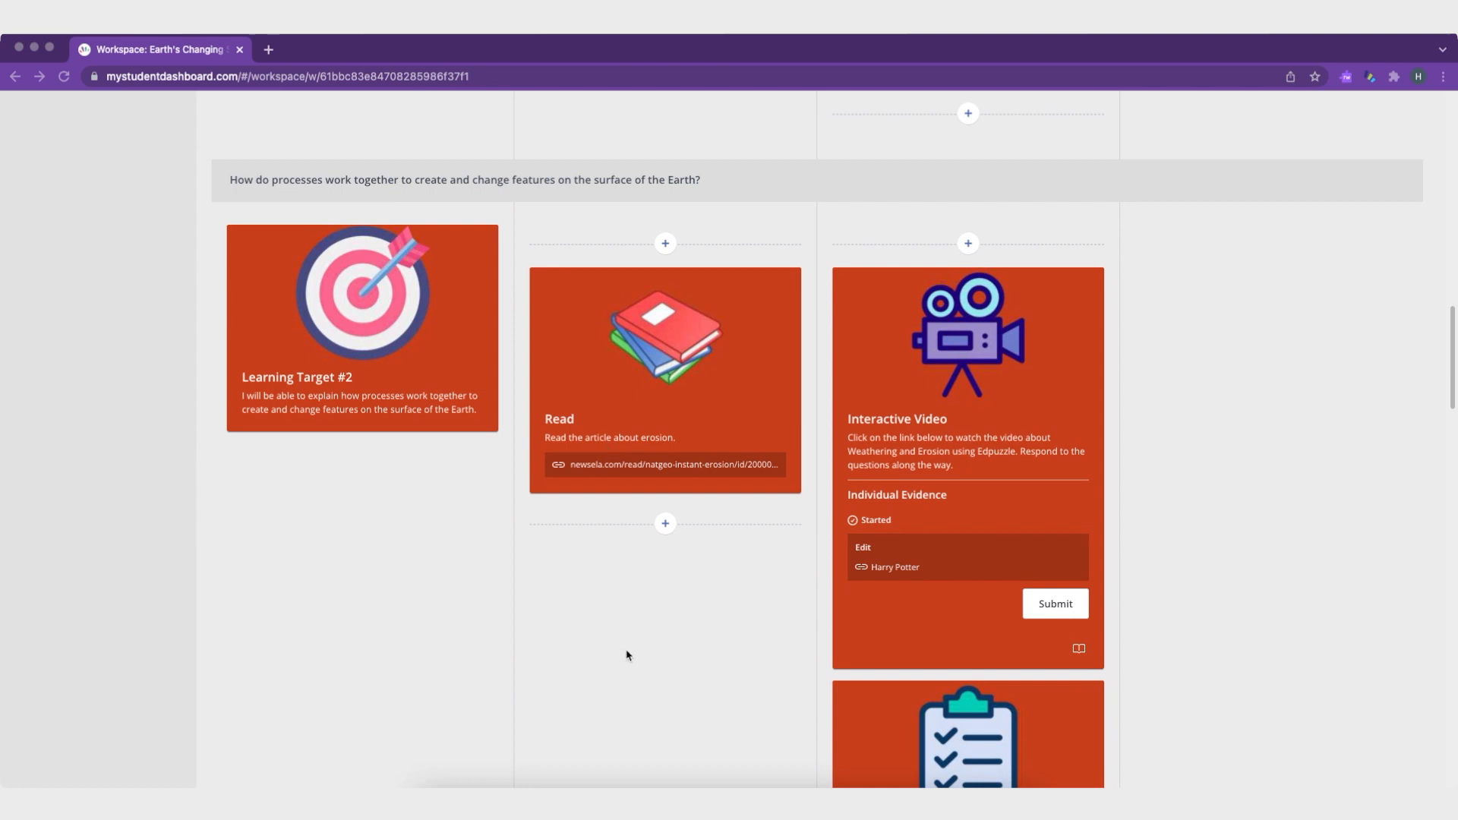
{"action": "left_click", "coordinate": [741, 467]}
{"action": "left_click", "coordinate": [739, 468]}
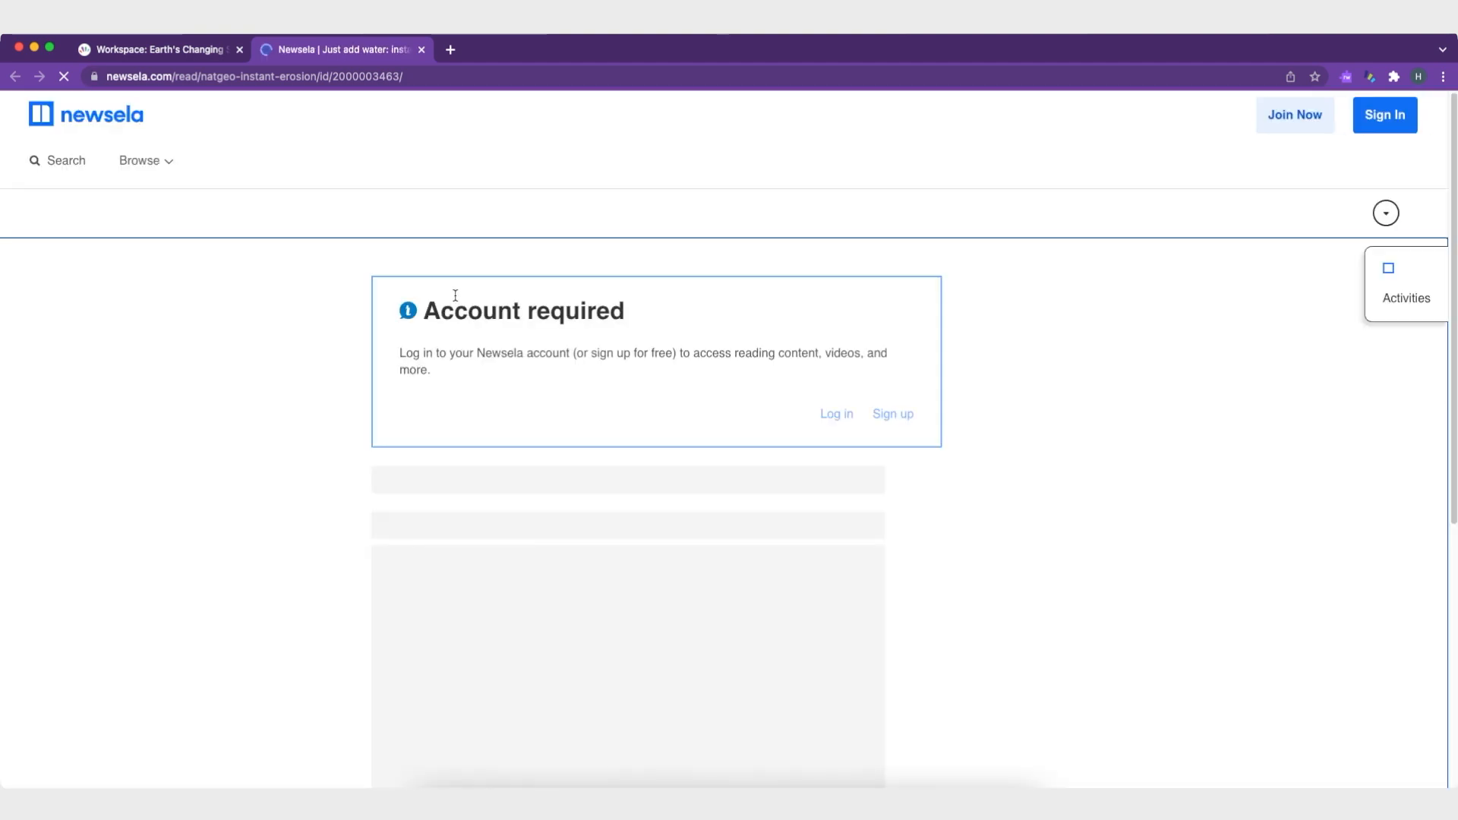
{"action": "left_click", "coordinate": [423, 50]}
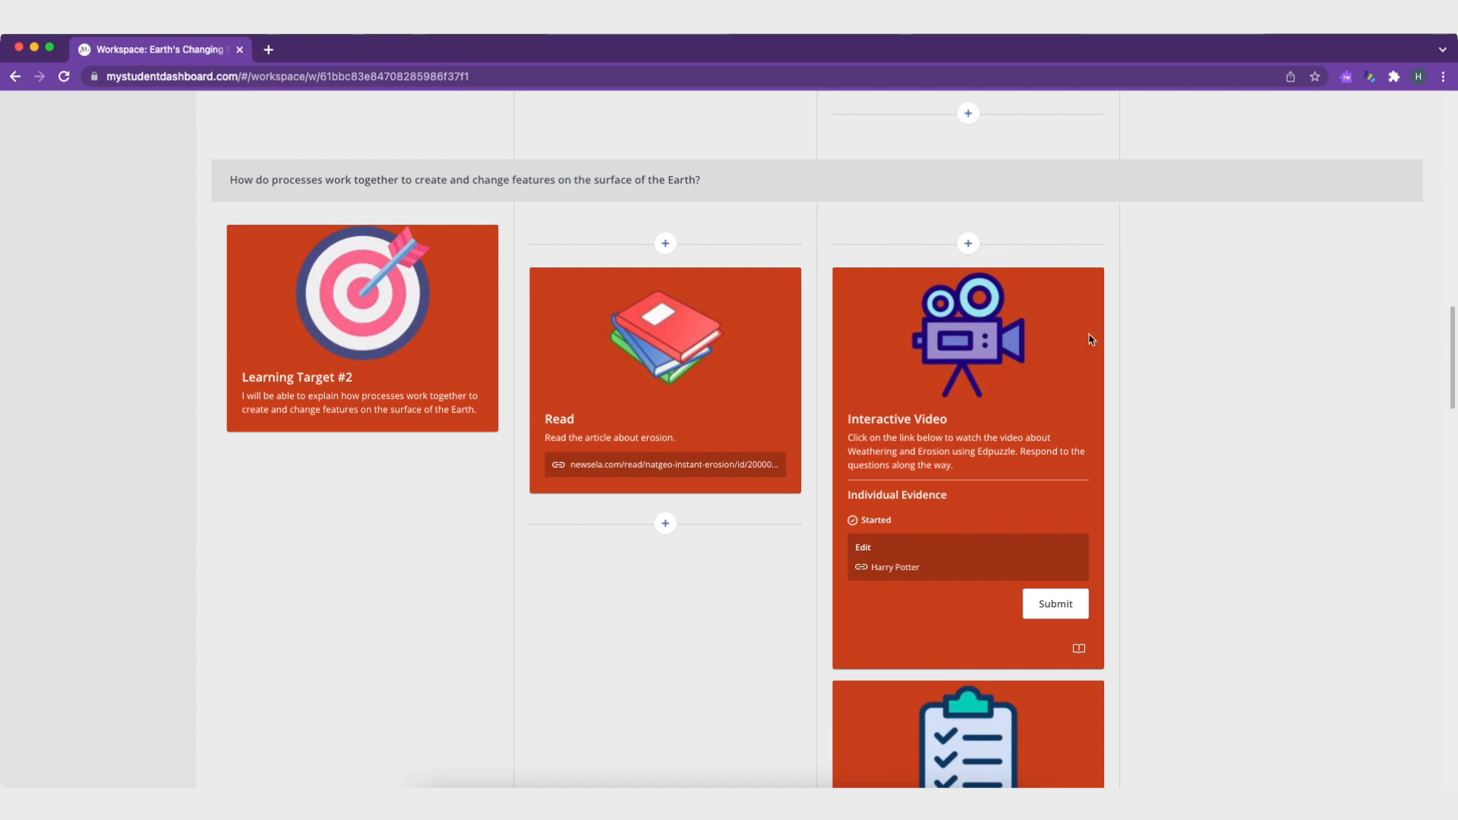
- View the student's assessed presentation on the Mysterious Photos evidence card, and close it
{"action": "scroll", "coordinate": [1201, 392], "scroll_direction": "up", "scroll_amount": 3}
{"action": "scroll", "coordinate": [1198, 395], "scroll_direction": "up", "scroll_amount": 4}
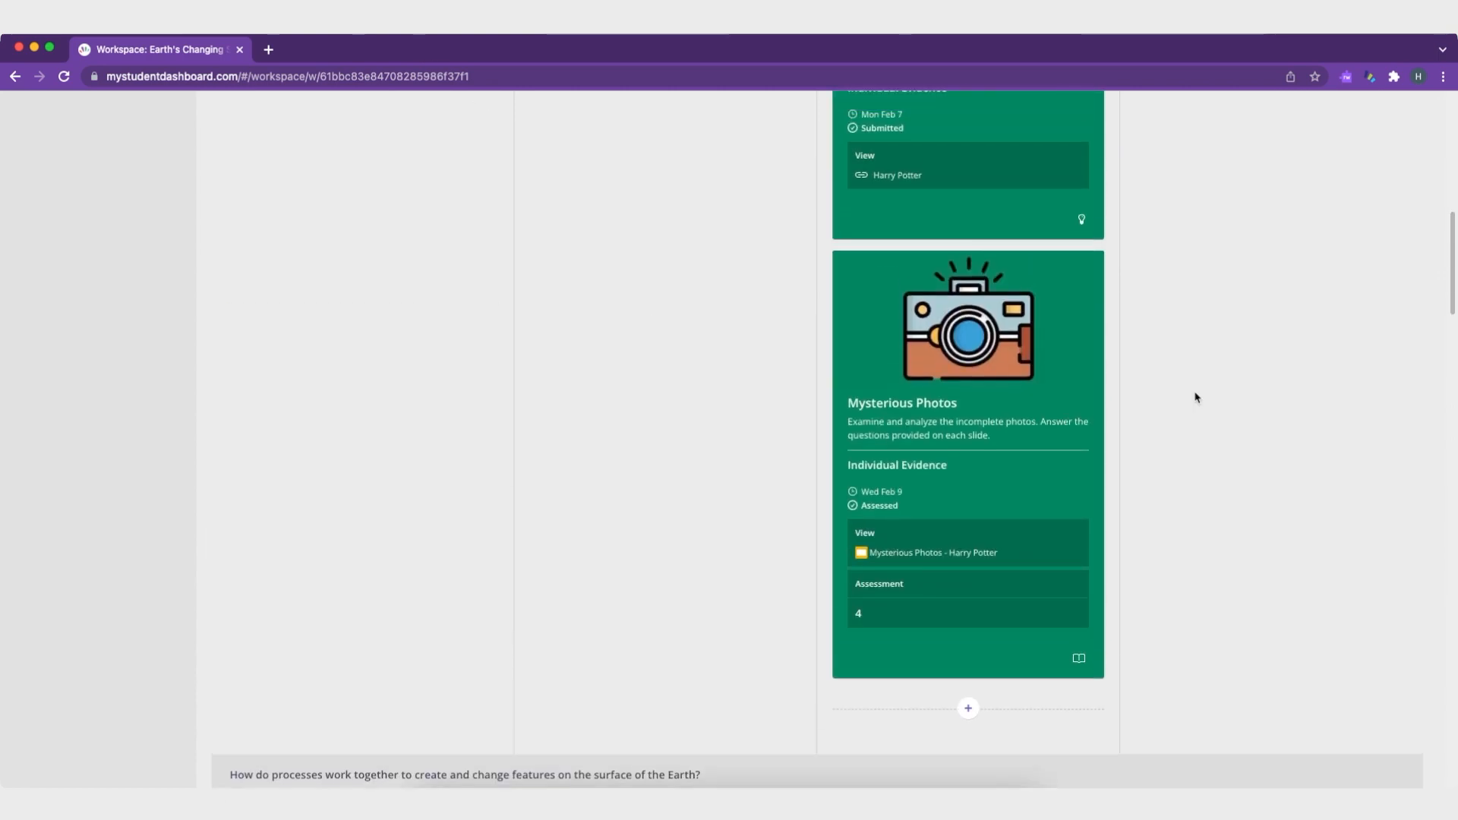
{"action": "scroll", "coordinate": [1194, 398], "scroll_direction": "up", "scroll_amount": 1}
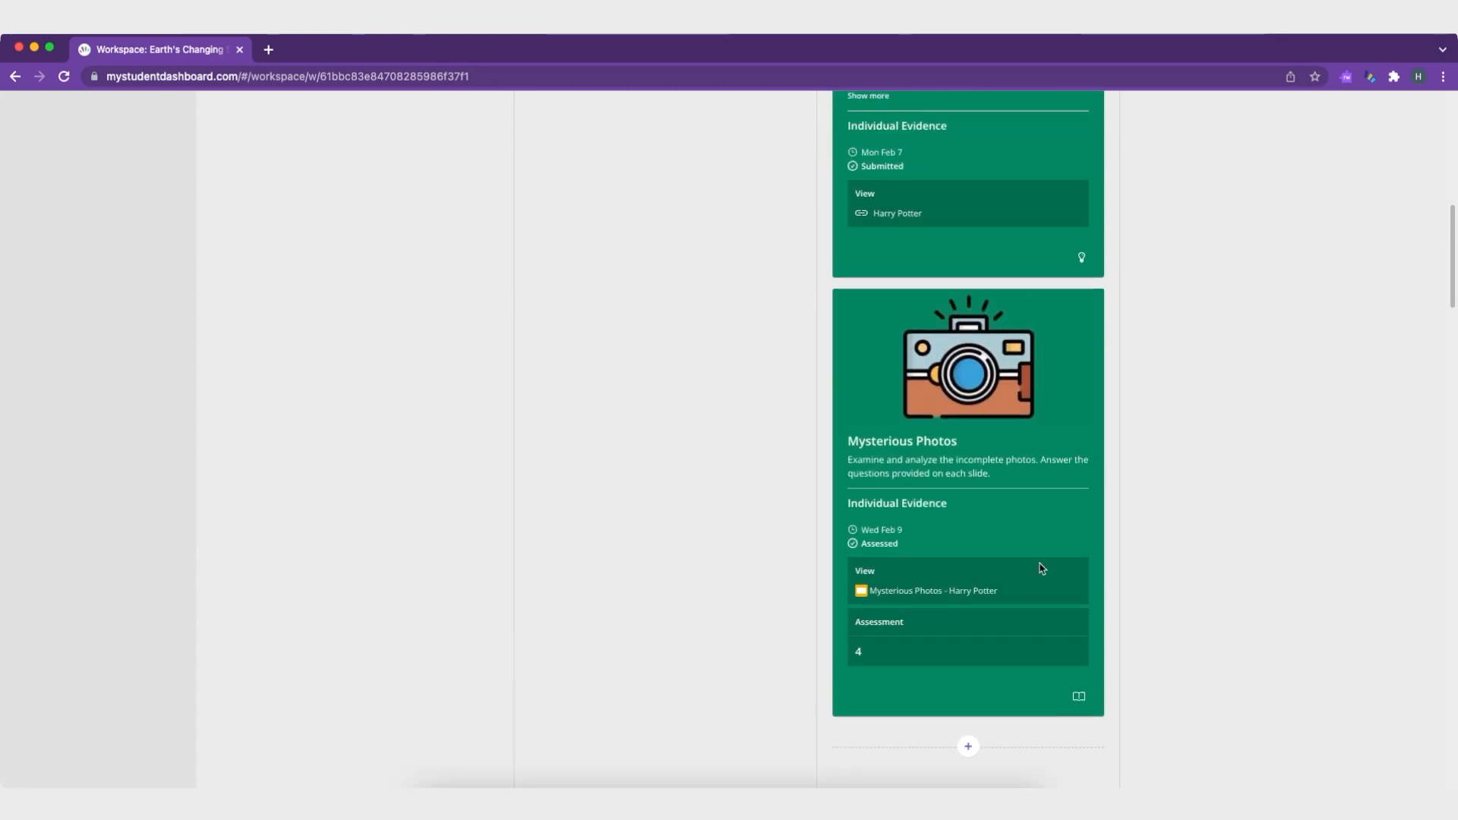
{"action": "left_click", "coordinate": [901, 594]}
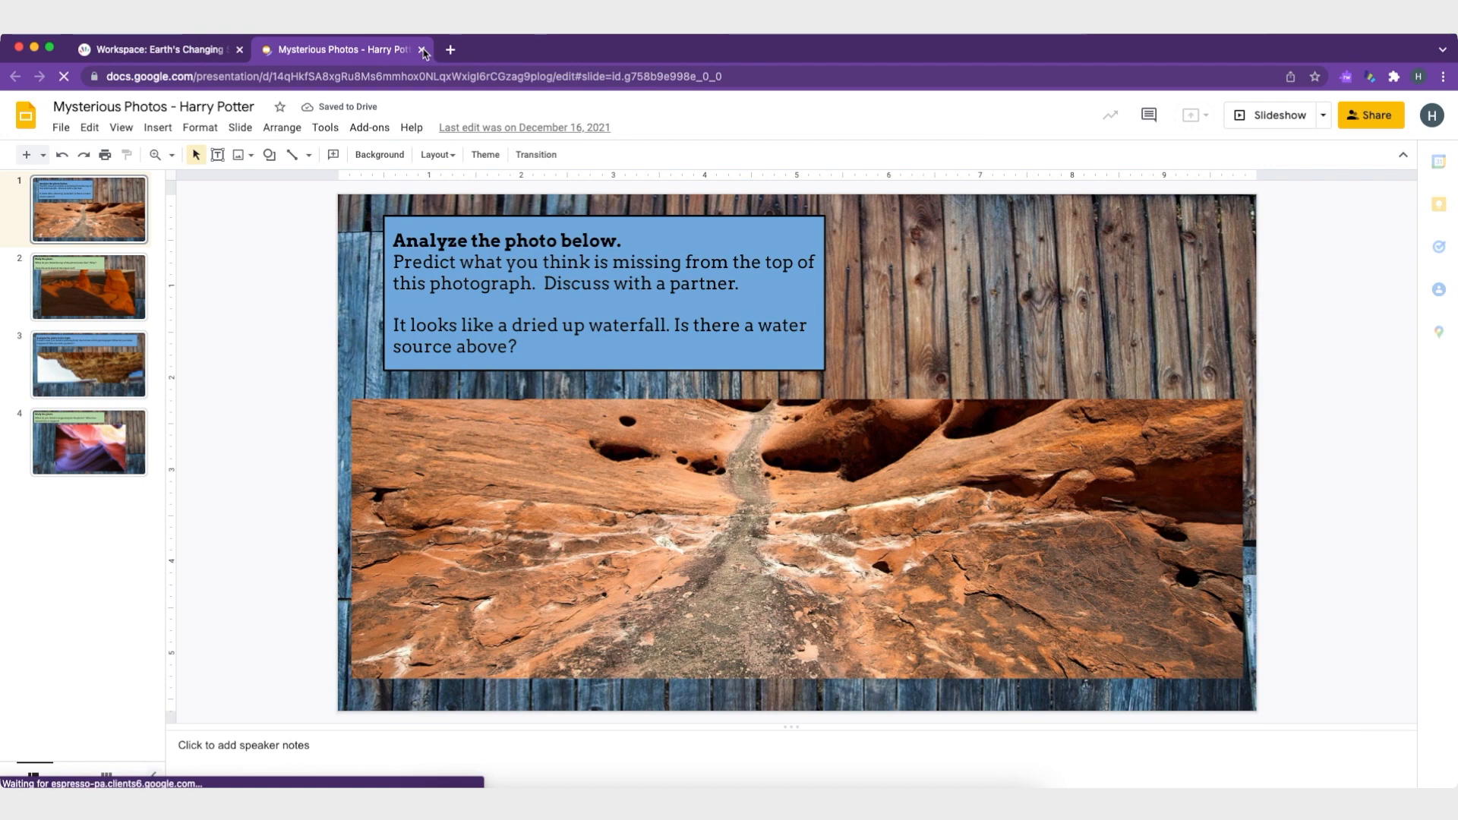
{"action": "left_click", "coordinate": [421, 50]}
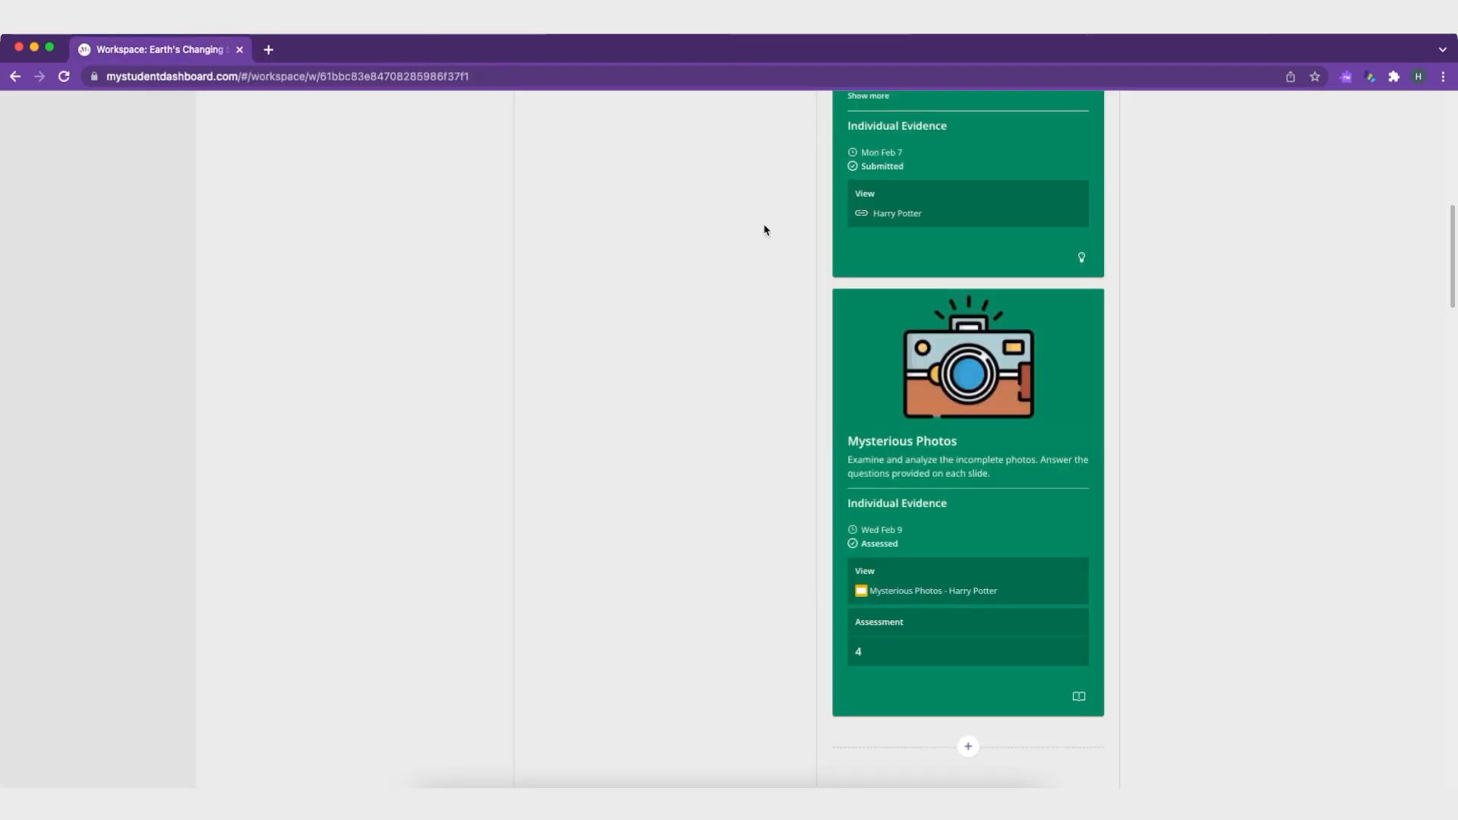
- View the submitted evidence link on the "What is the difference?" card, and close the page
{"action": "scroll", "coordinate": [1064, 372], "scroll_direction": "up", "scroll_amount": 3}
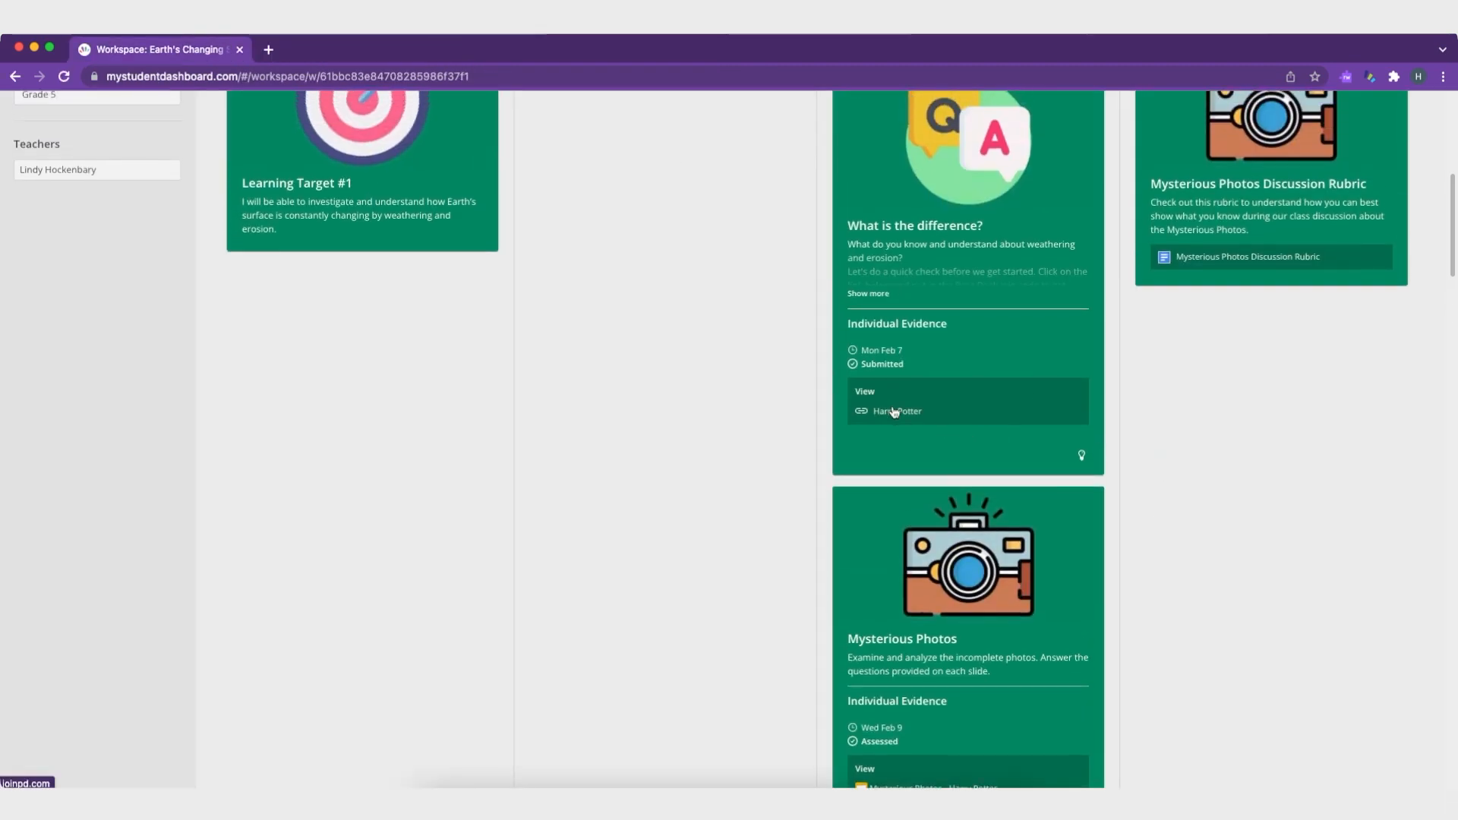
{"action": "left_click", "coordinate": [896, 412]}
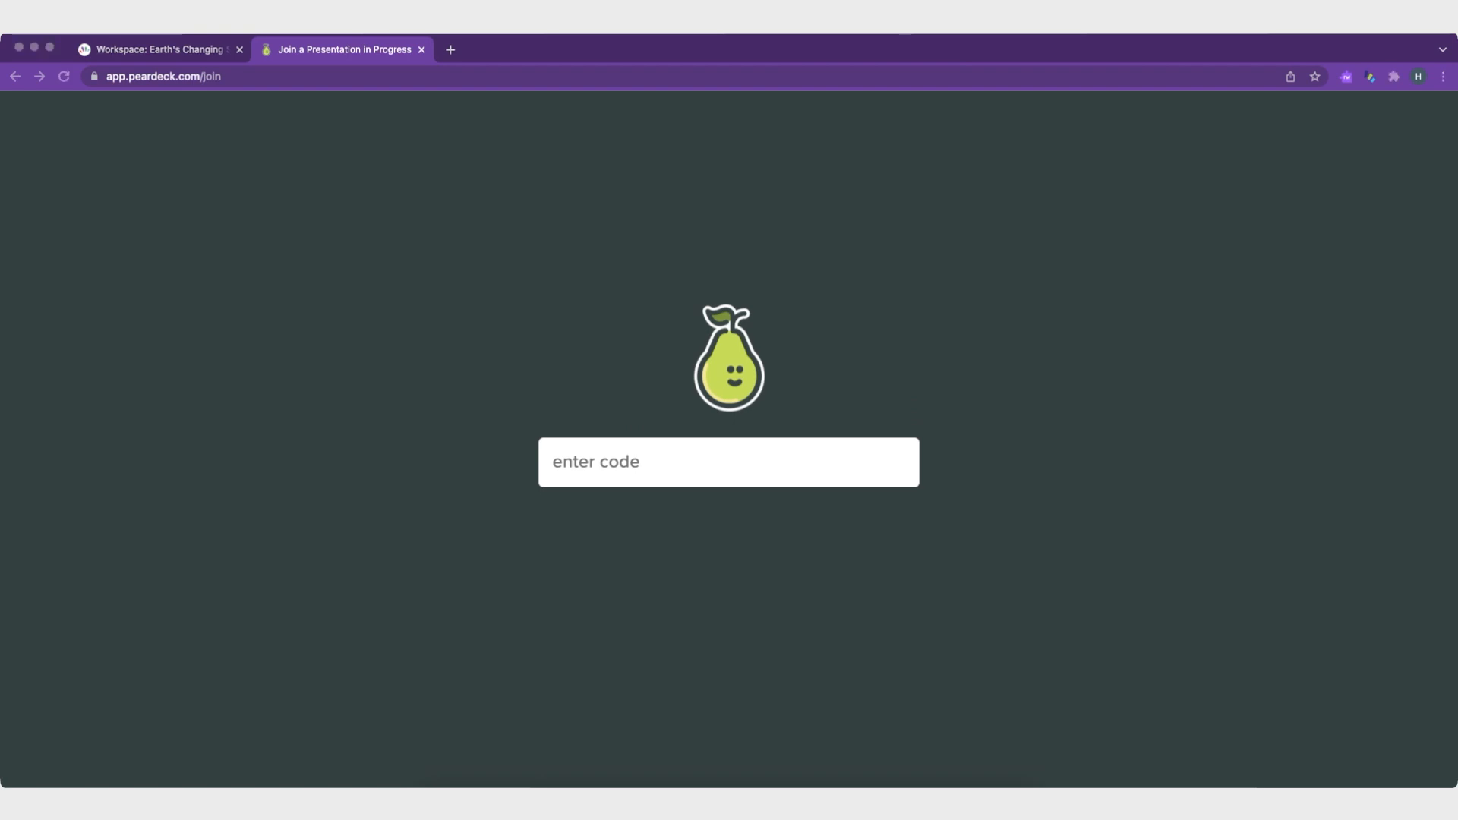
{"action": "key", "text": "super+w"}
- Look through the workspace's learning targets, resources, evidence cards and rubrics across all of its guiding-question sections
{"action": "scroll", "coordinate": [1253, 334], "scroll_direction": "up", "scroll_amount": 5}
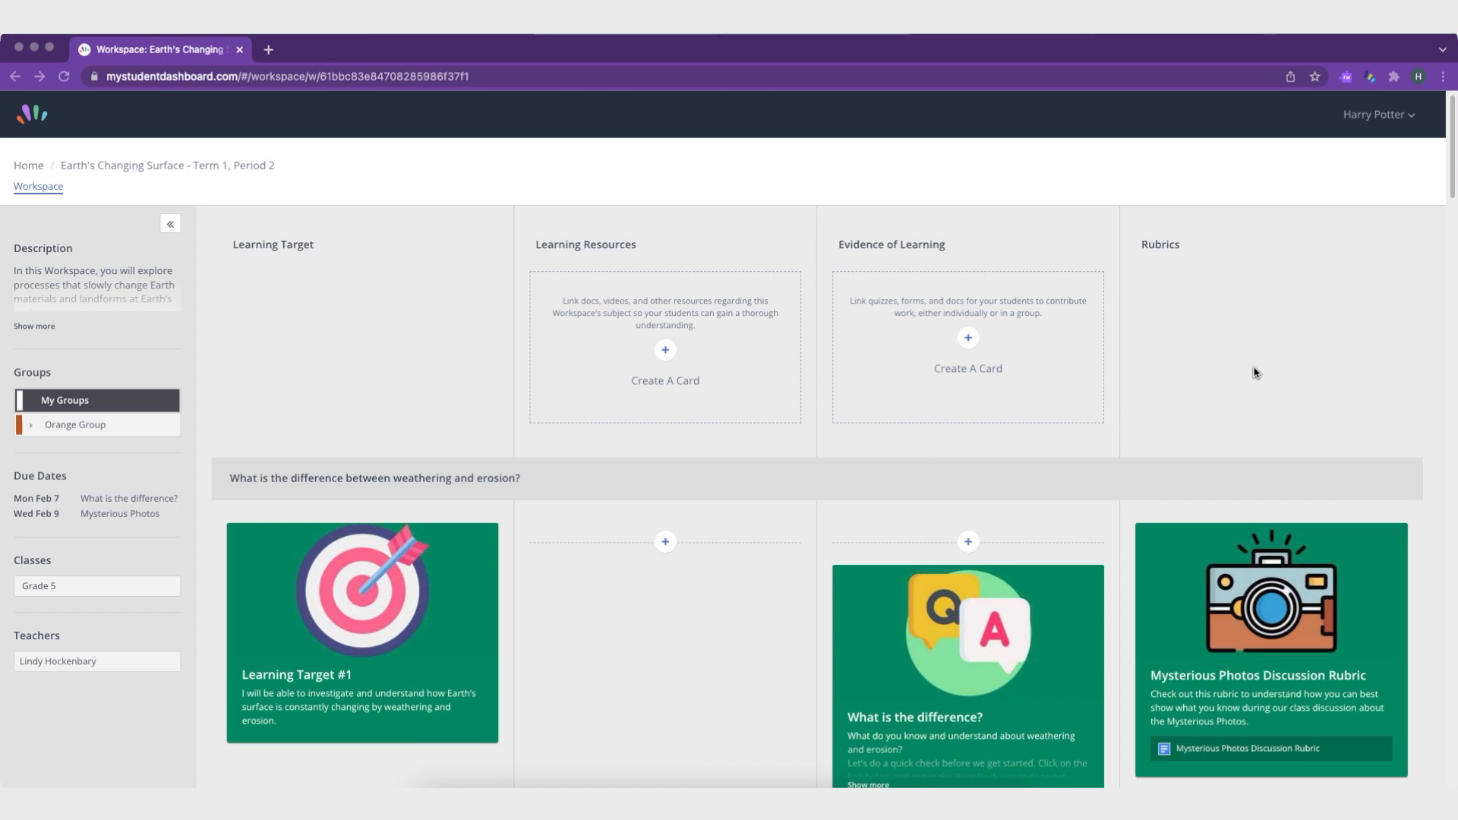
{"action": "scroll", "coordinate": [1254, 372], "scroll_direction": "down", "scroll_amount": 10}
{"action": "scroll", "coordinate": [1255, 372], "scroll_direction": "down", "scroll_amount": 15}
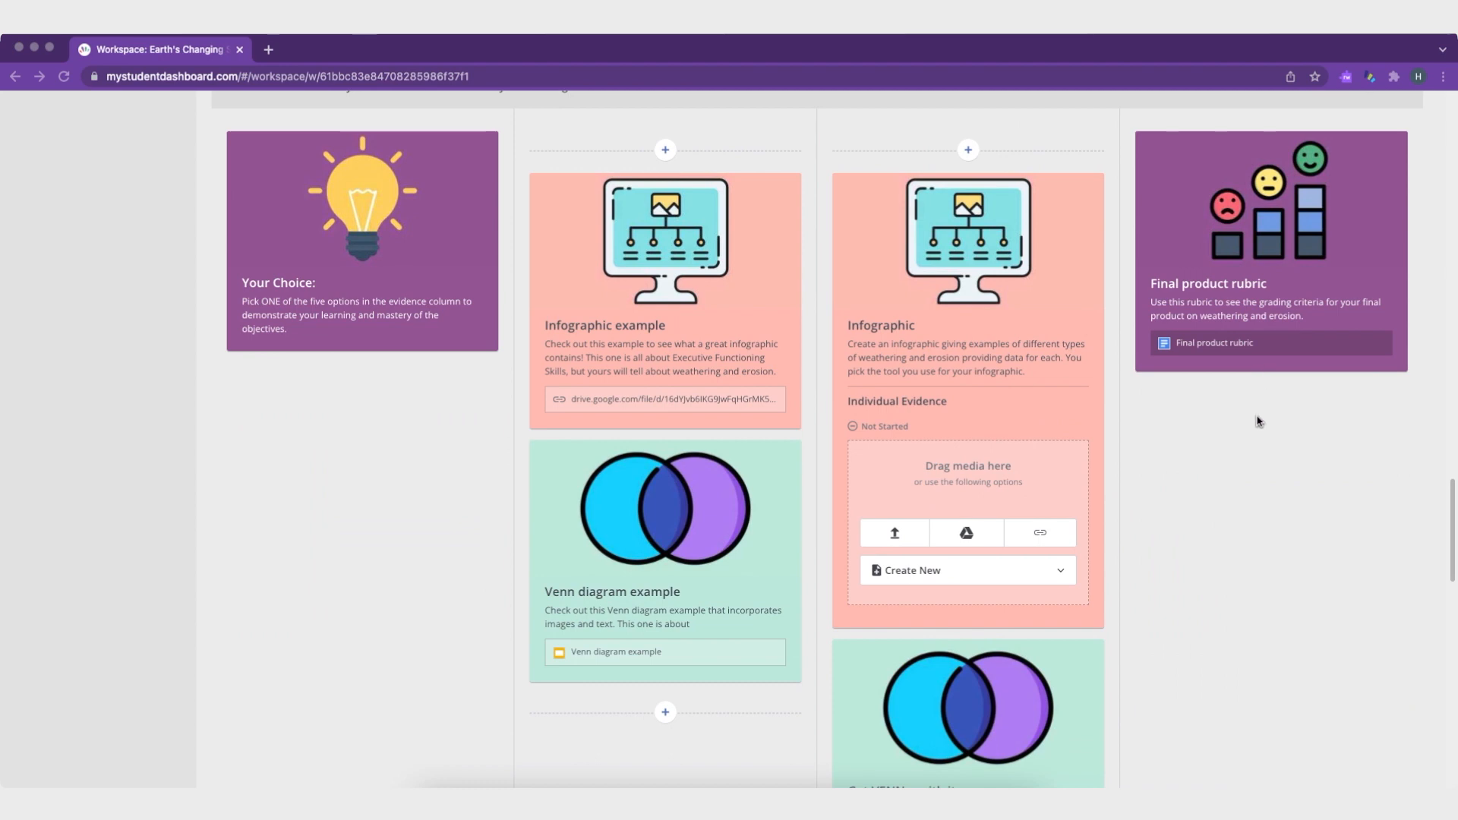
{"action": "scroll", "coordinate": [1243, 460], "scroll_direction": "up", "scroll_amount": 20}
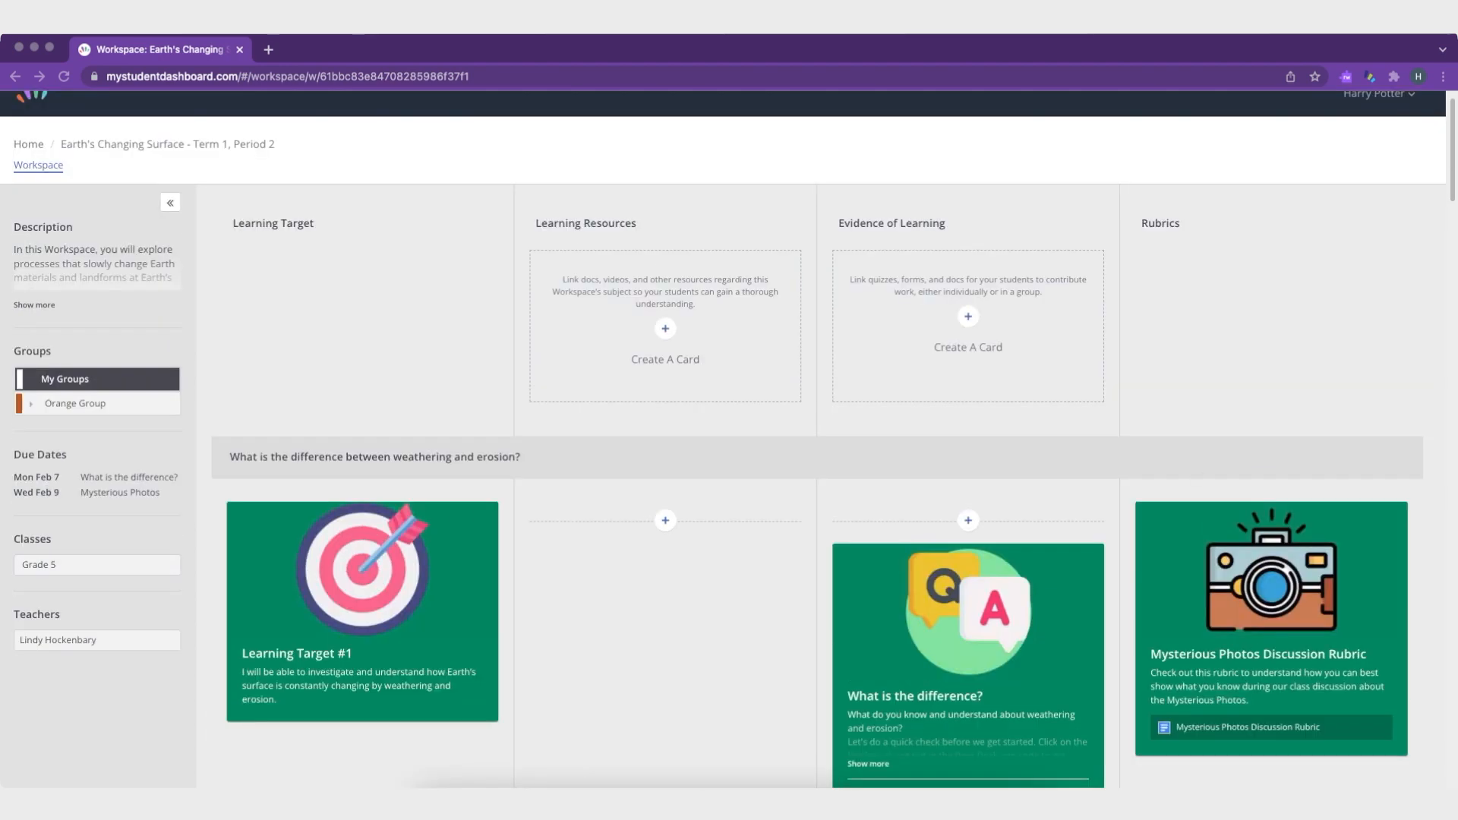
{"action": "scroll", "coordinate": [723, 612], "scroll_direction": "down", "scroll_amount": 10}
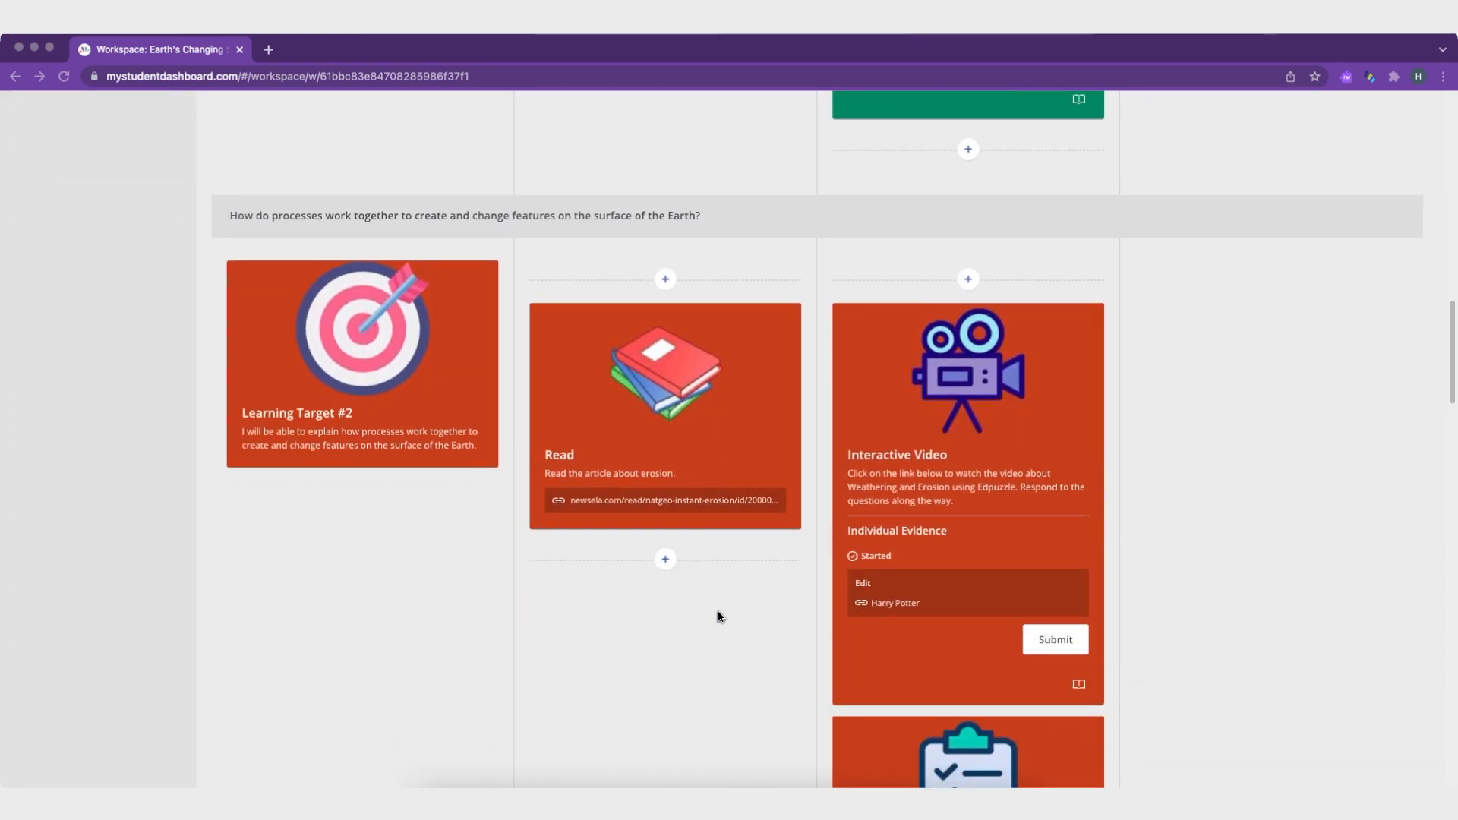
{"action": "scroll", "coordinate": [718, 614], "scroll_direction": "down", "scroll_amount": 15}
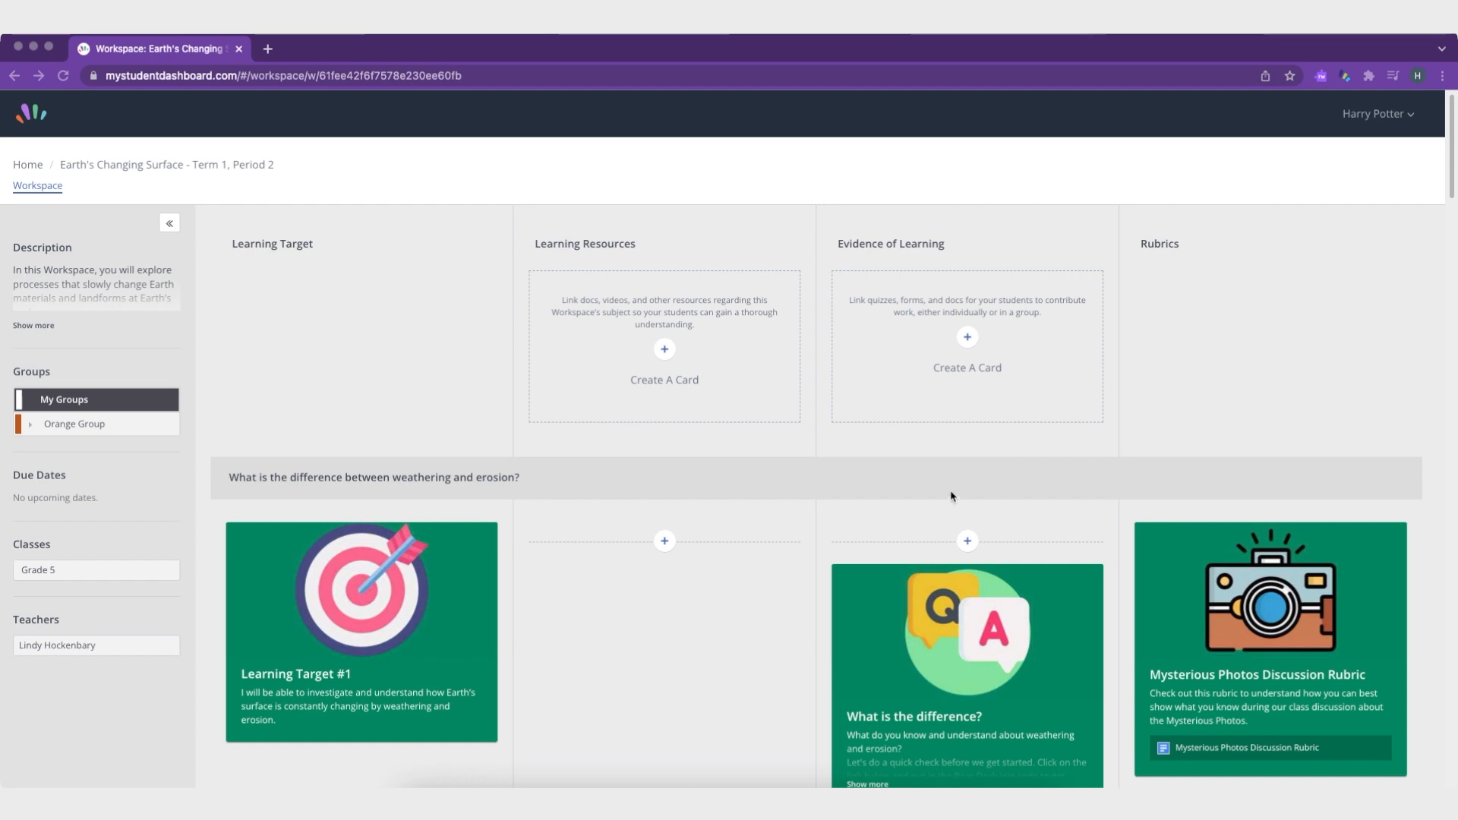
- Open the Read card's article in the section on processes that change the Earth's surface, and return to the workspace
{"action": "scroll", "coordinate": [958, 495], "scroll_direction": "down", "scroll_amount": 15}
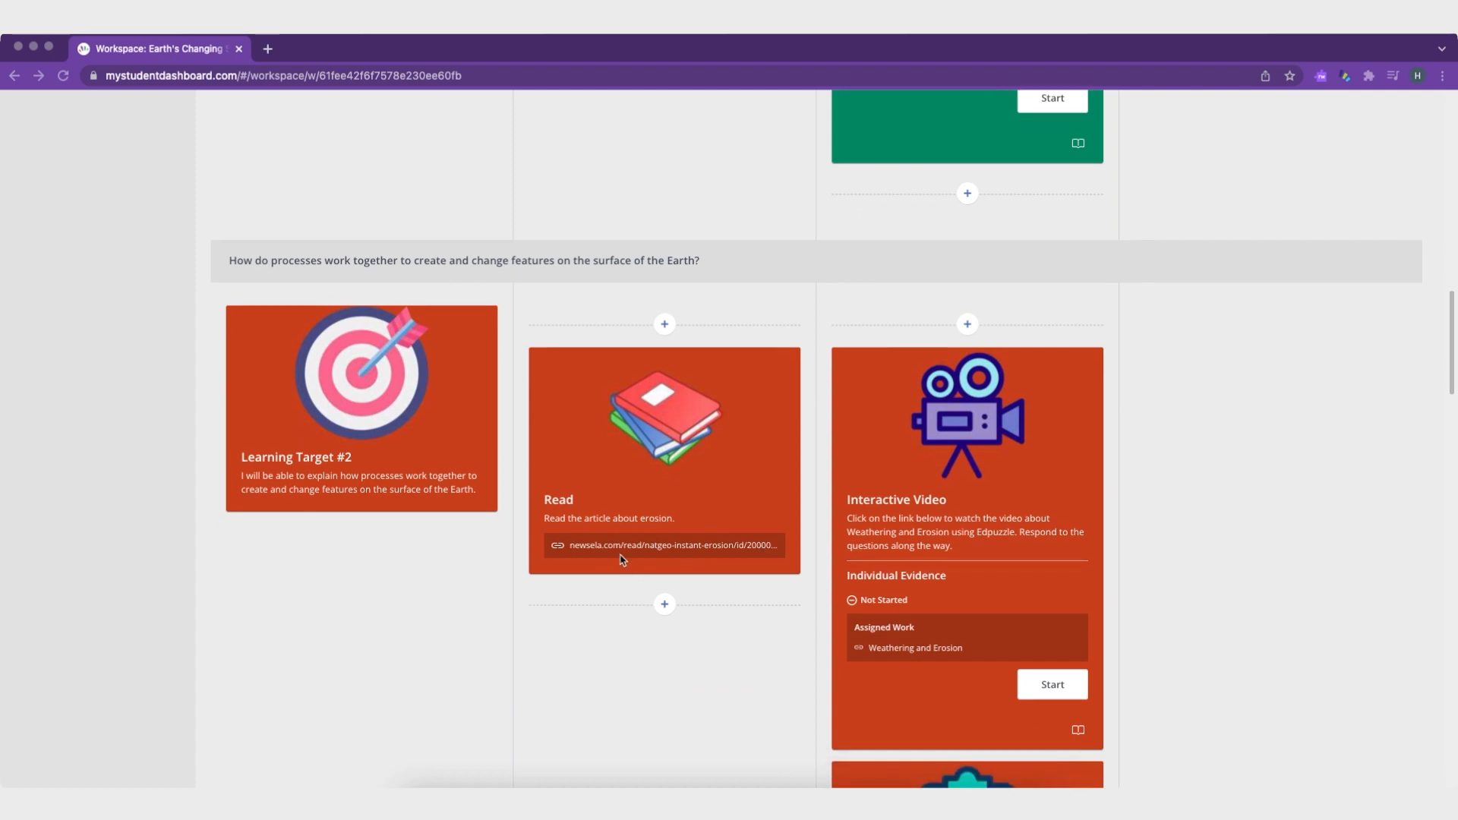
{"action": "left_click", "coordinate": [615, 553]}
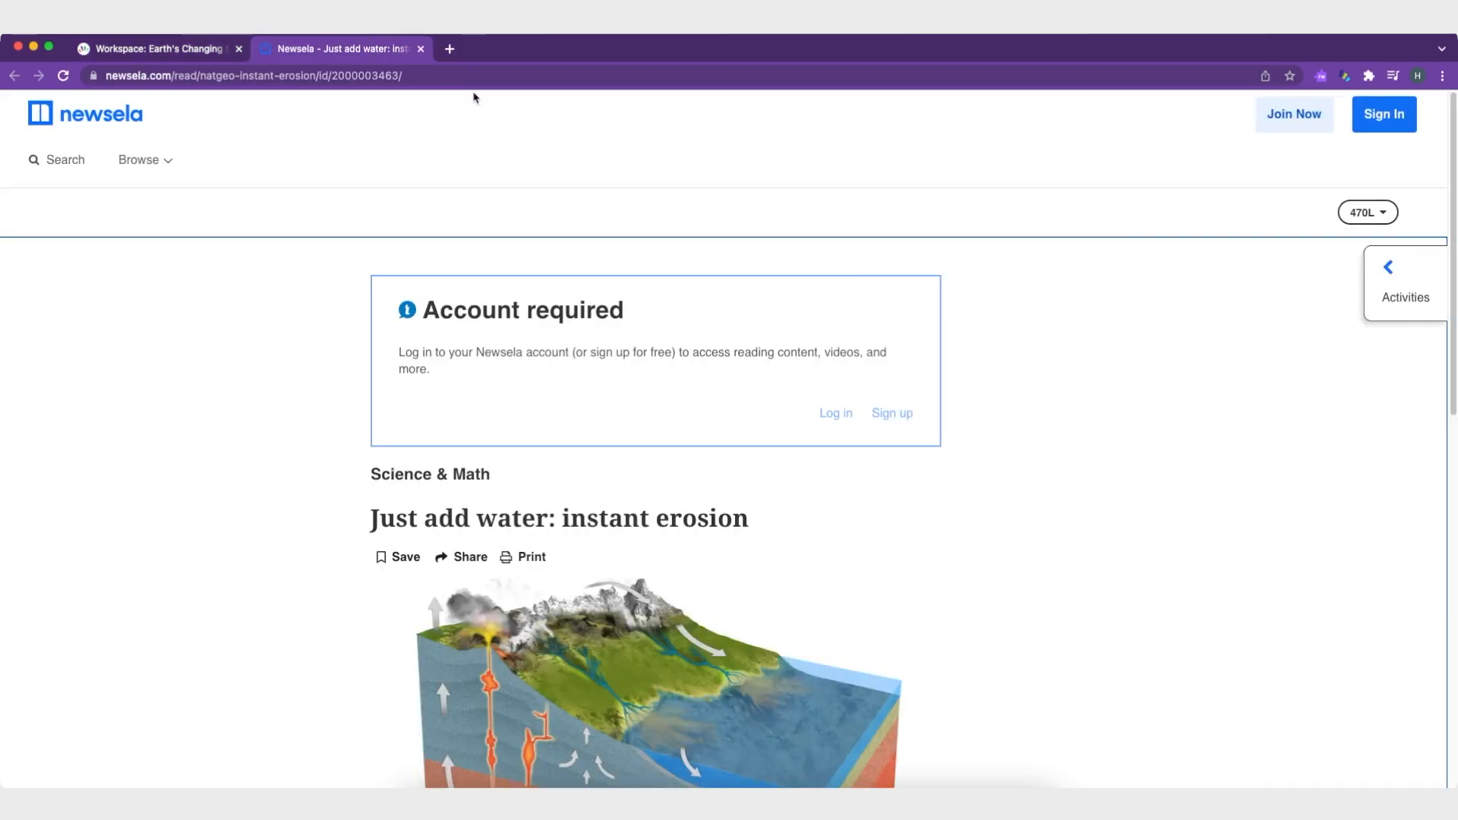
{"action": "left_click", "coordinate": [421, 48]}
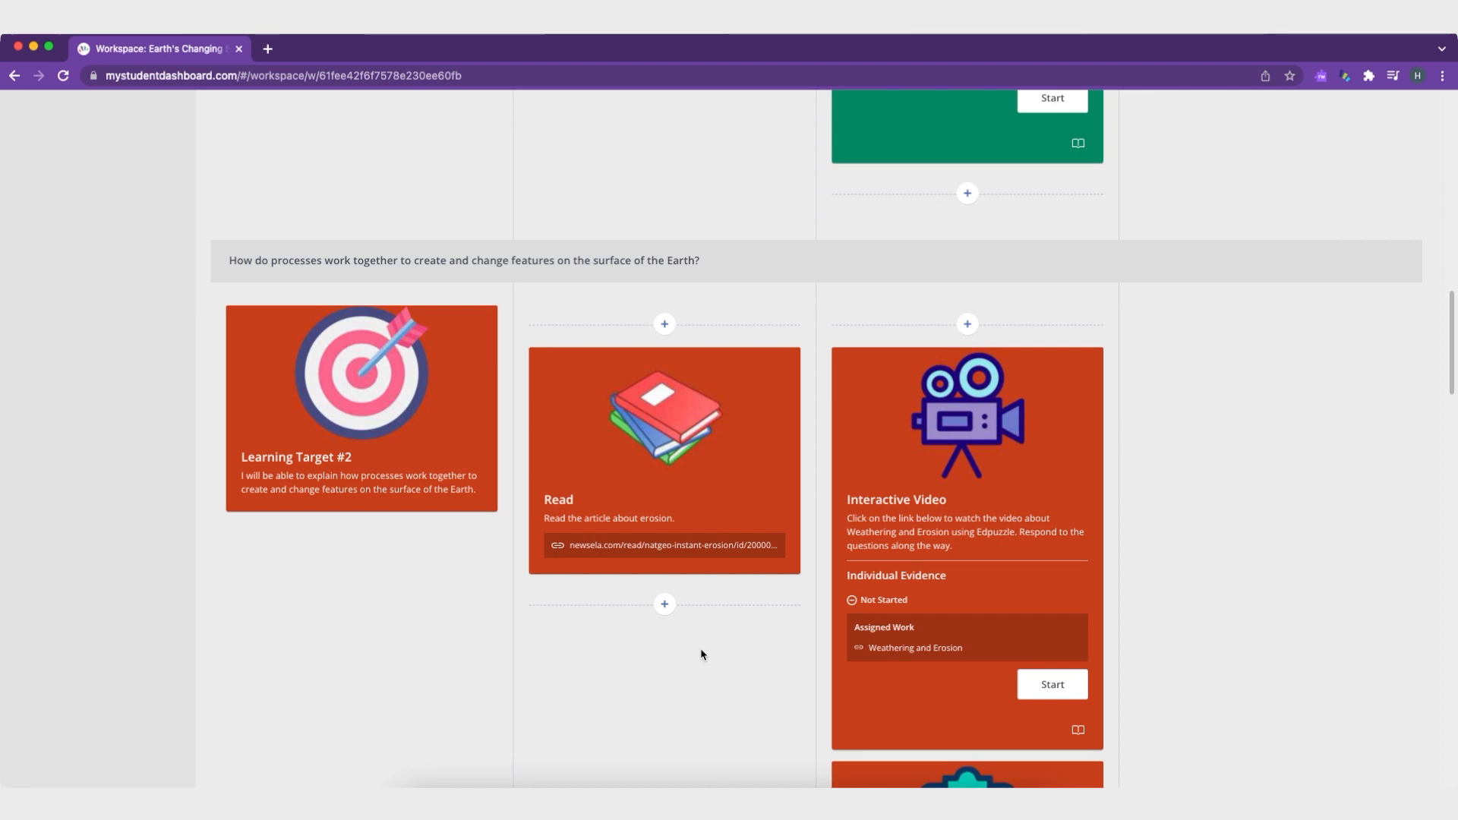
- Play the "What Makes an Effective Infographic?" video on the Infographic example card in full screen, exit full screen and skip ahead
{"action": "scroll", "coordinate": [700, 650], "scroll_direction": "down", "scroll_amount": 10}
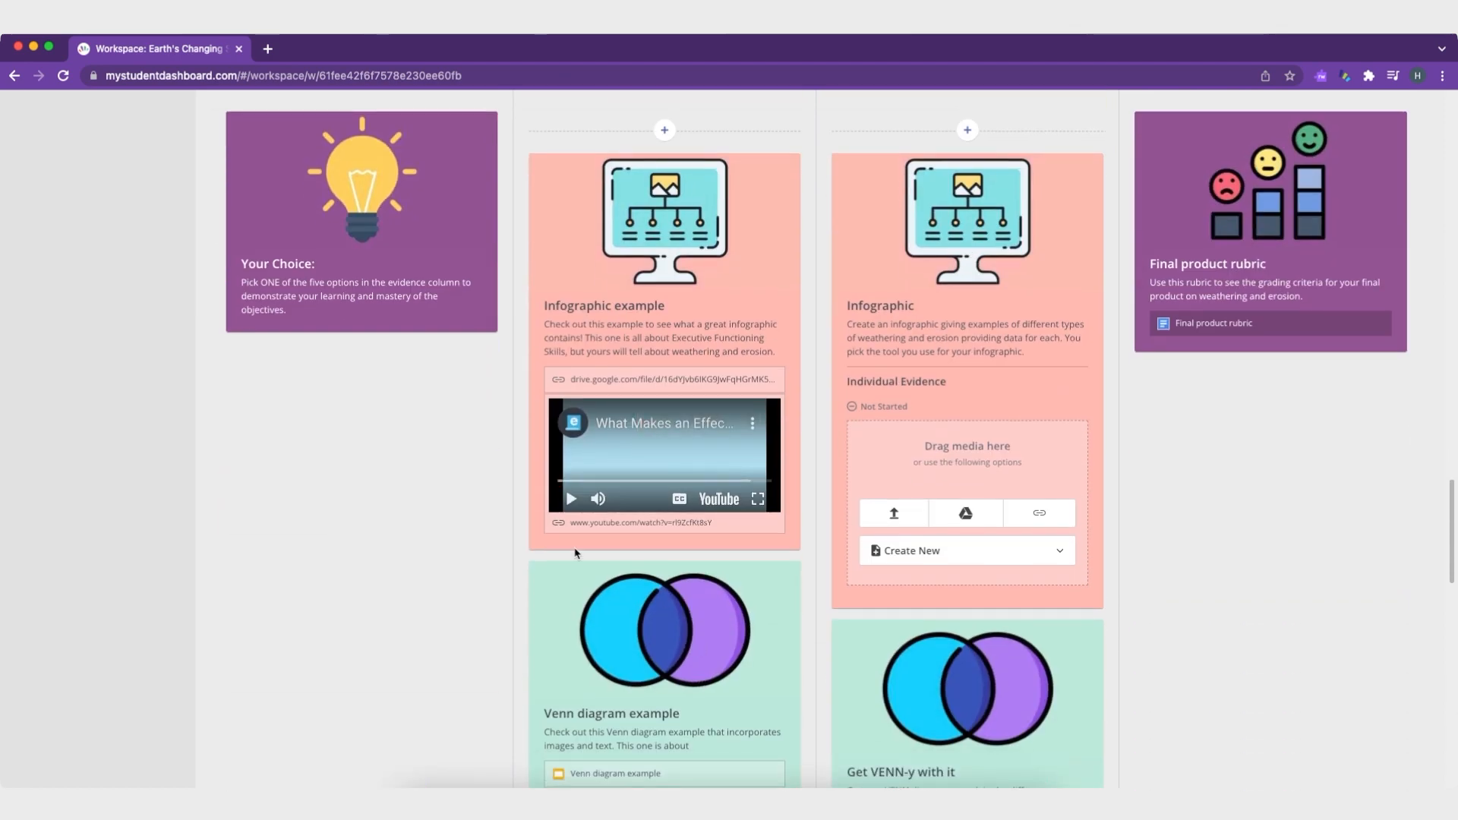
{"action": "left_click", "coordinate": [571, 499]}
{"action": "left_click", "coordinate": [758, 499]}
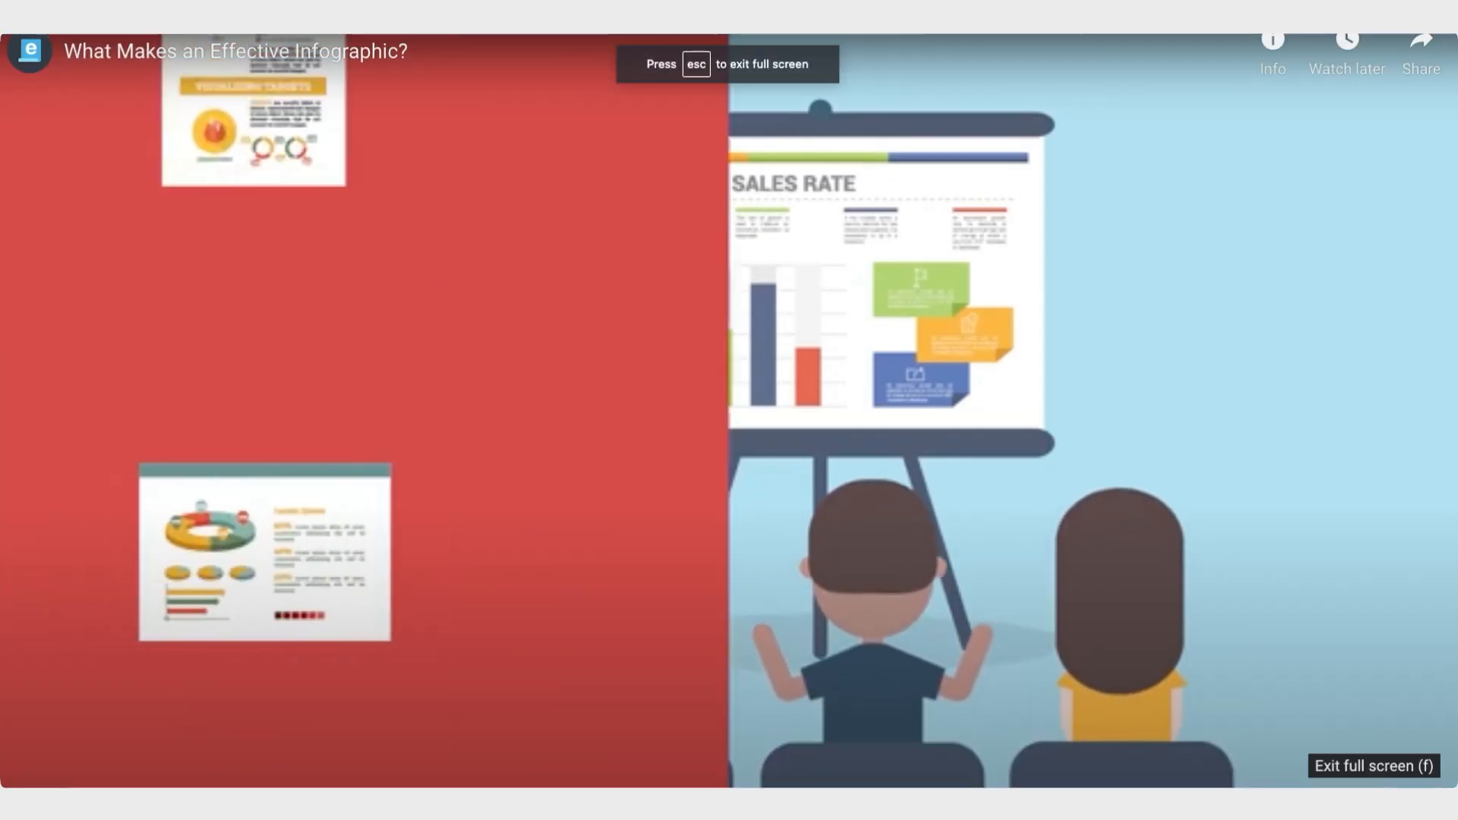
{"action": "left_click", "coordinate": [1432, 806]}
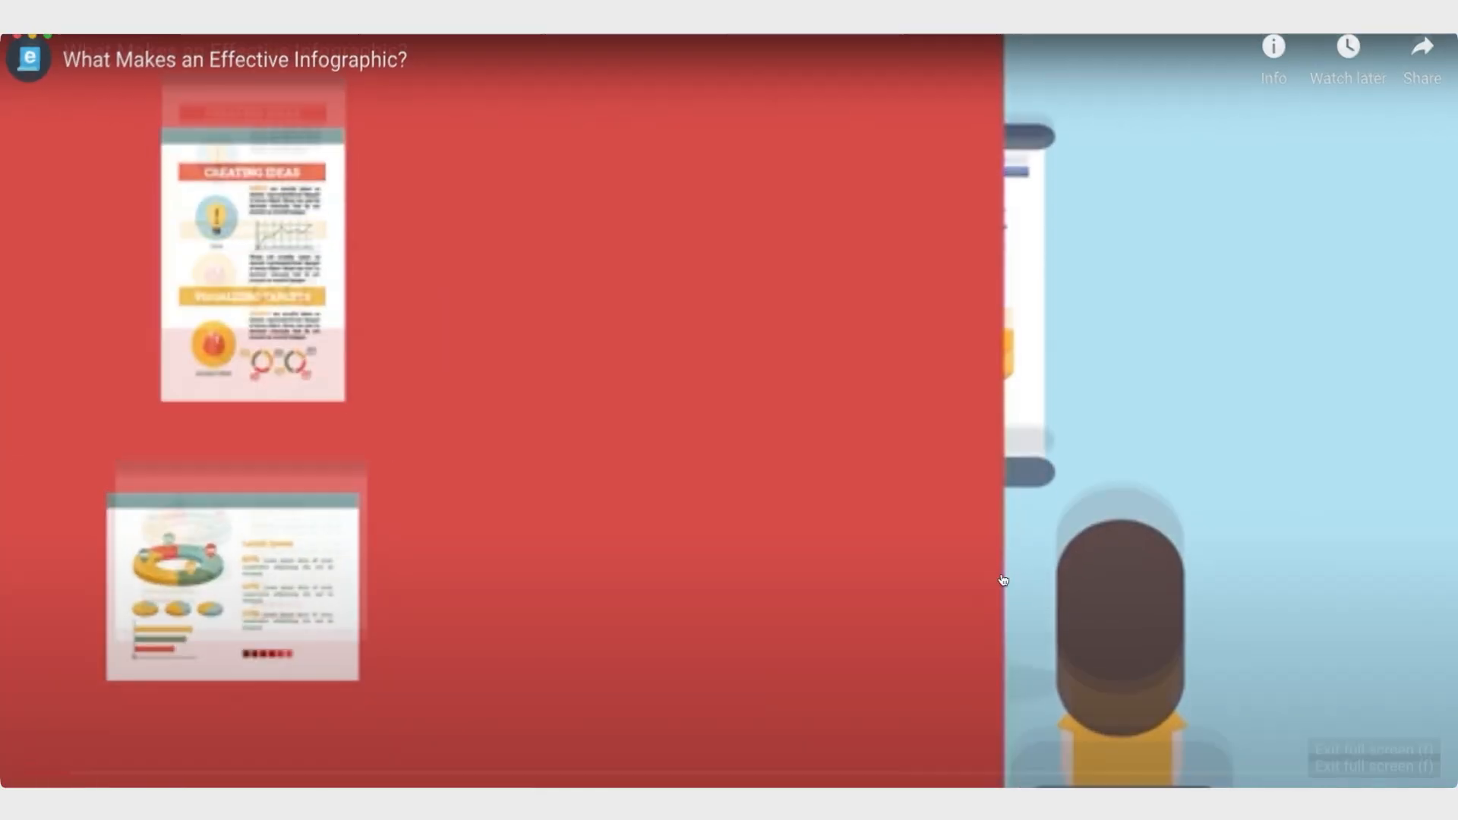
{"action": "left_click", "coordinate": [644, 482]}
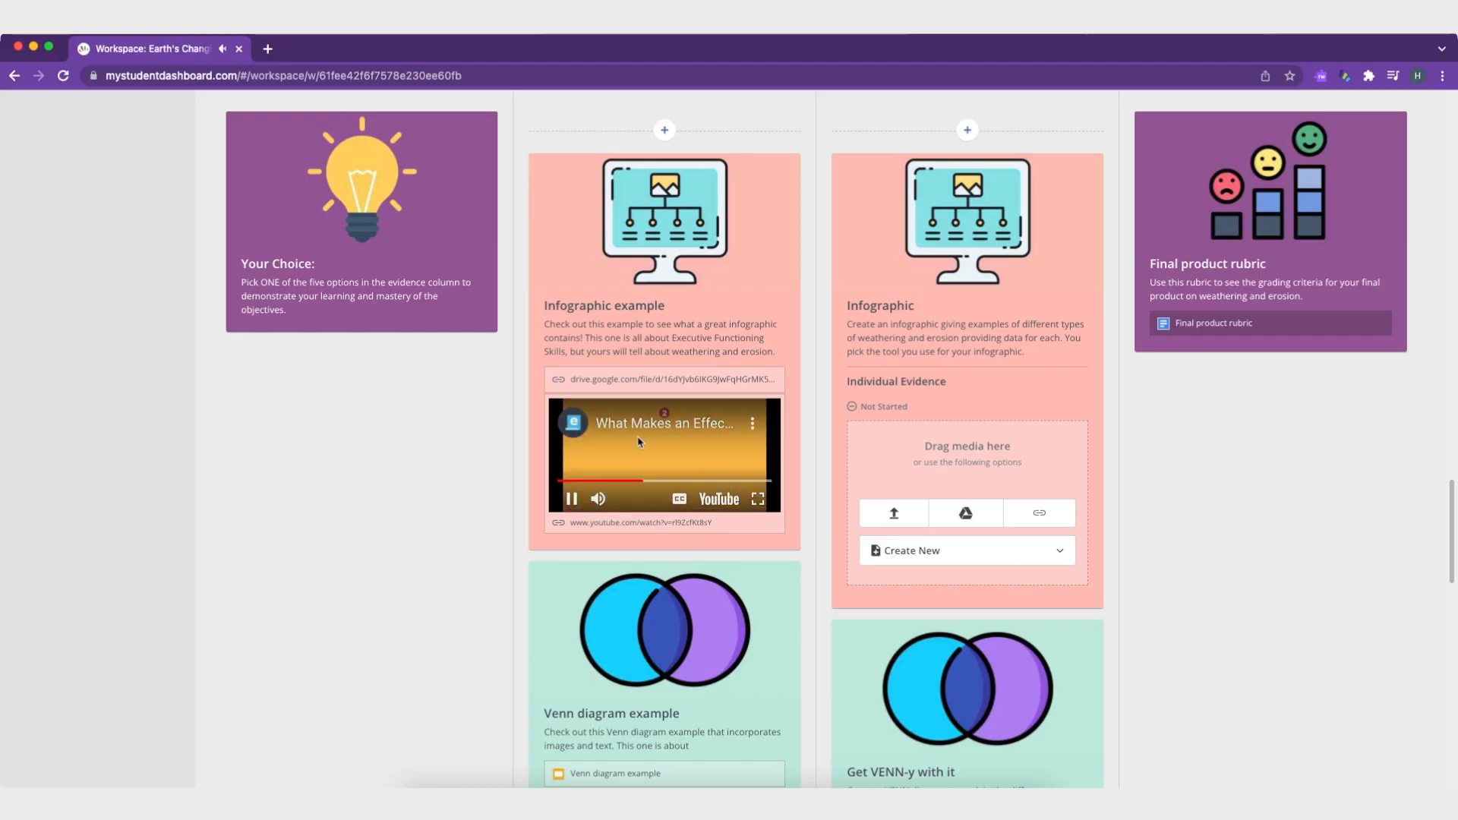
- Start the Mysterious Photos assignment from its evidence card, opening the student's own copy of the presentation
{"action": "scroll", "coordinate": [714, 463], "scroll_direction": "up", "scroll_amount": 5}
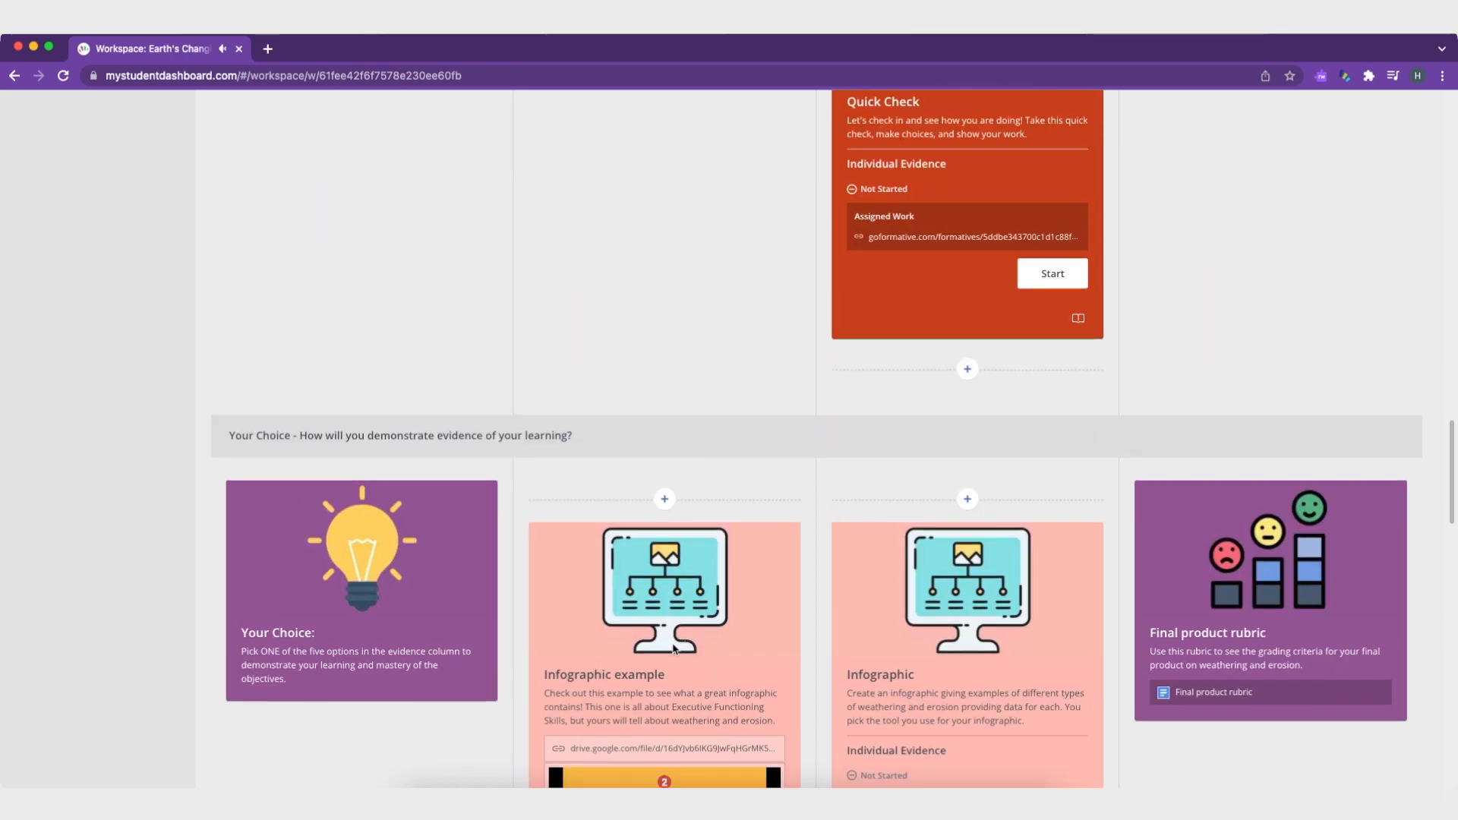
{"action": "scroll", "coordinate": [756, 469], "scroll_direction": "down", "scroll_amount": 3}
{"action": "scroll", "coordinate": [770, 589], "scroll_direction": "up", "scroll_amount": 6}
{"action": "scroll", "coordinate": [976, 635], "scroll_direction": "up", "scroll_amount": 2}
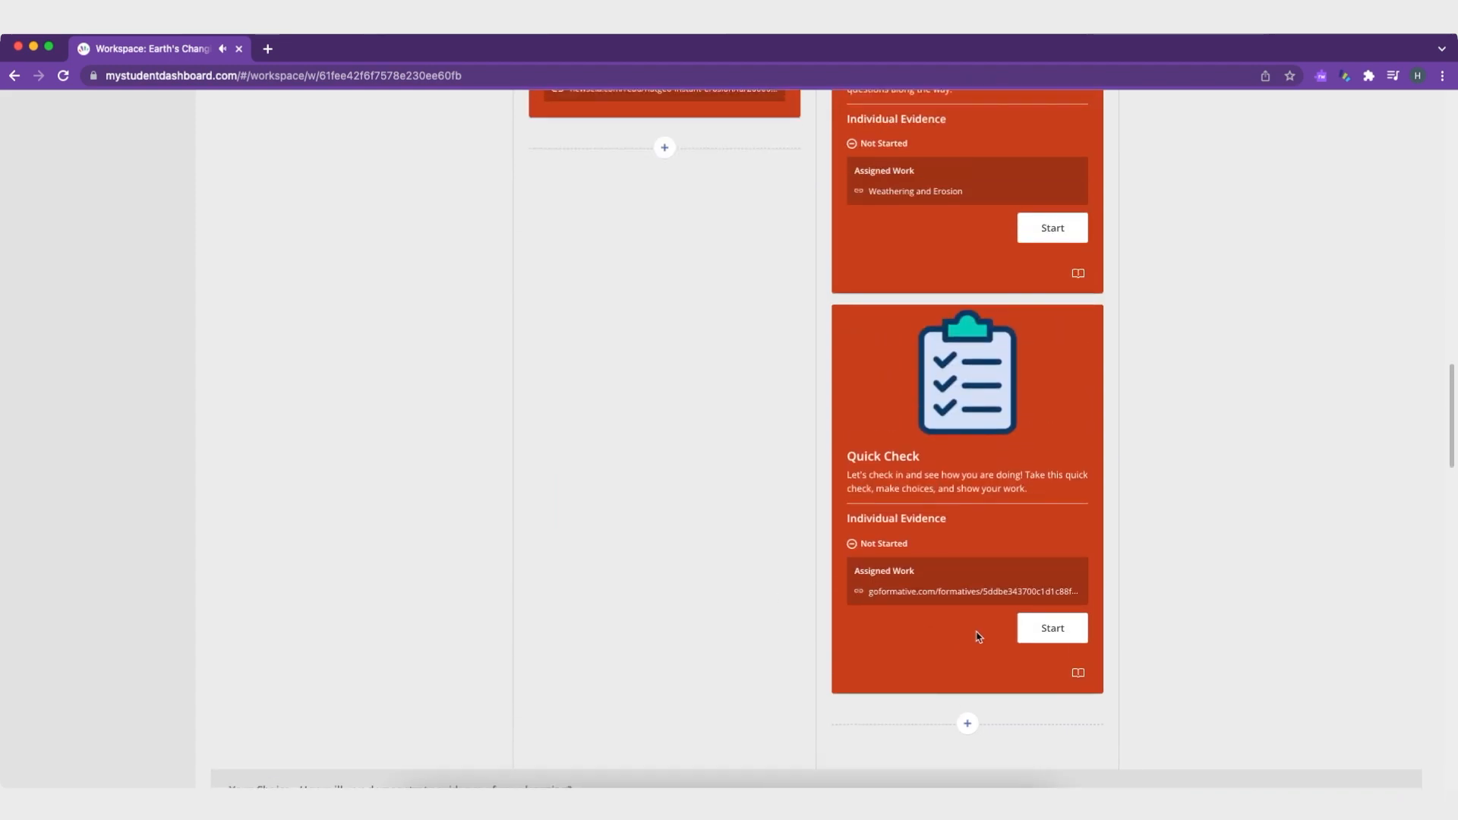
{"action": "scroll", "coordinate": [1025, 641], "scroll_direction": "up", "scroll_amount": 8}
{"action": "scroll", "coordinate": [1033, 590], "scroll_direction": "up", "scroll_amount": 3}
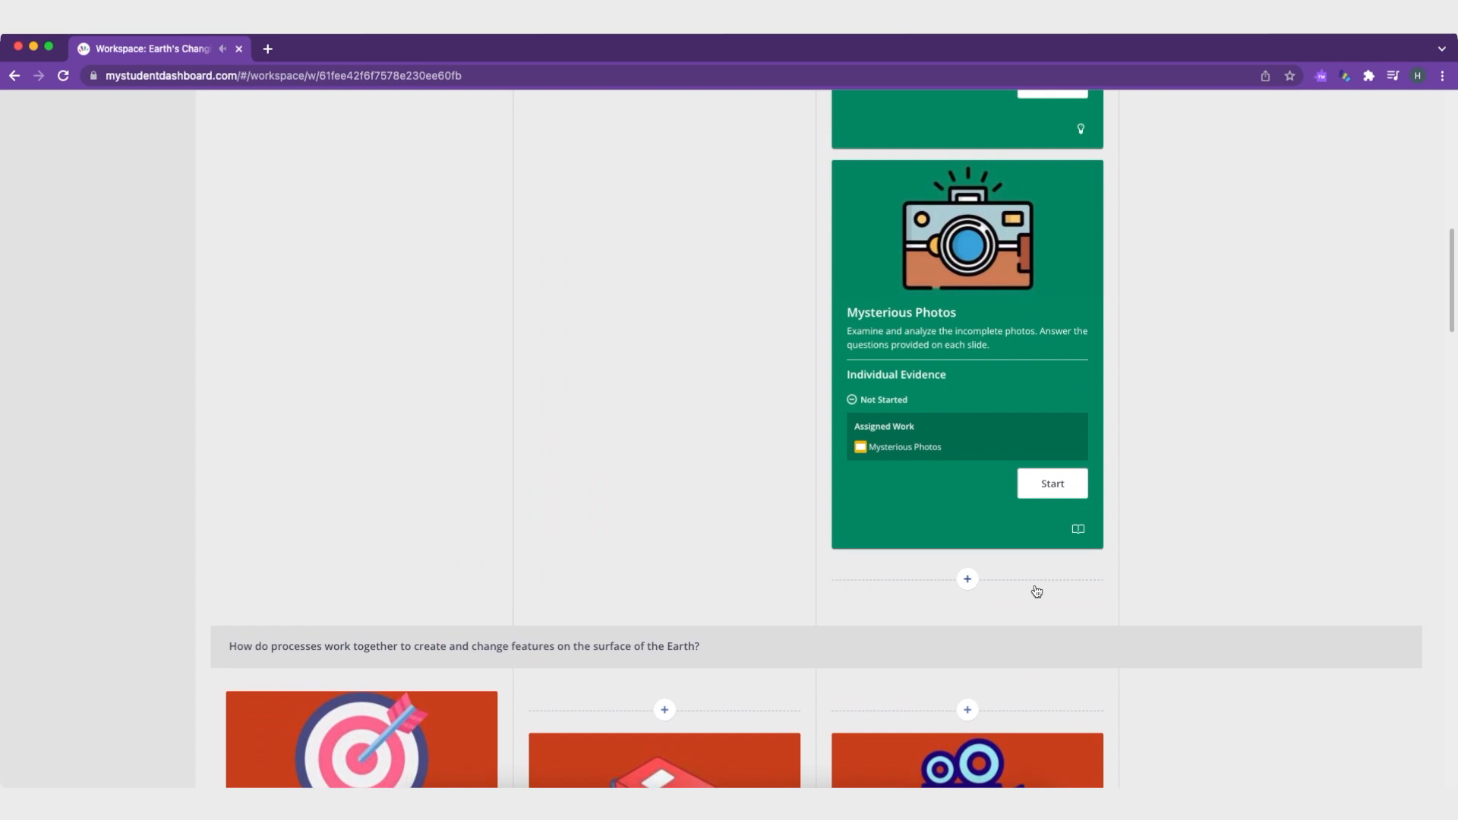
{"action": "left_click", "coordinate": [1052, 518]}
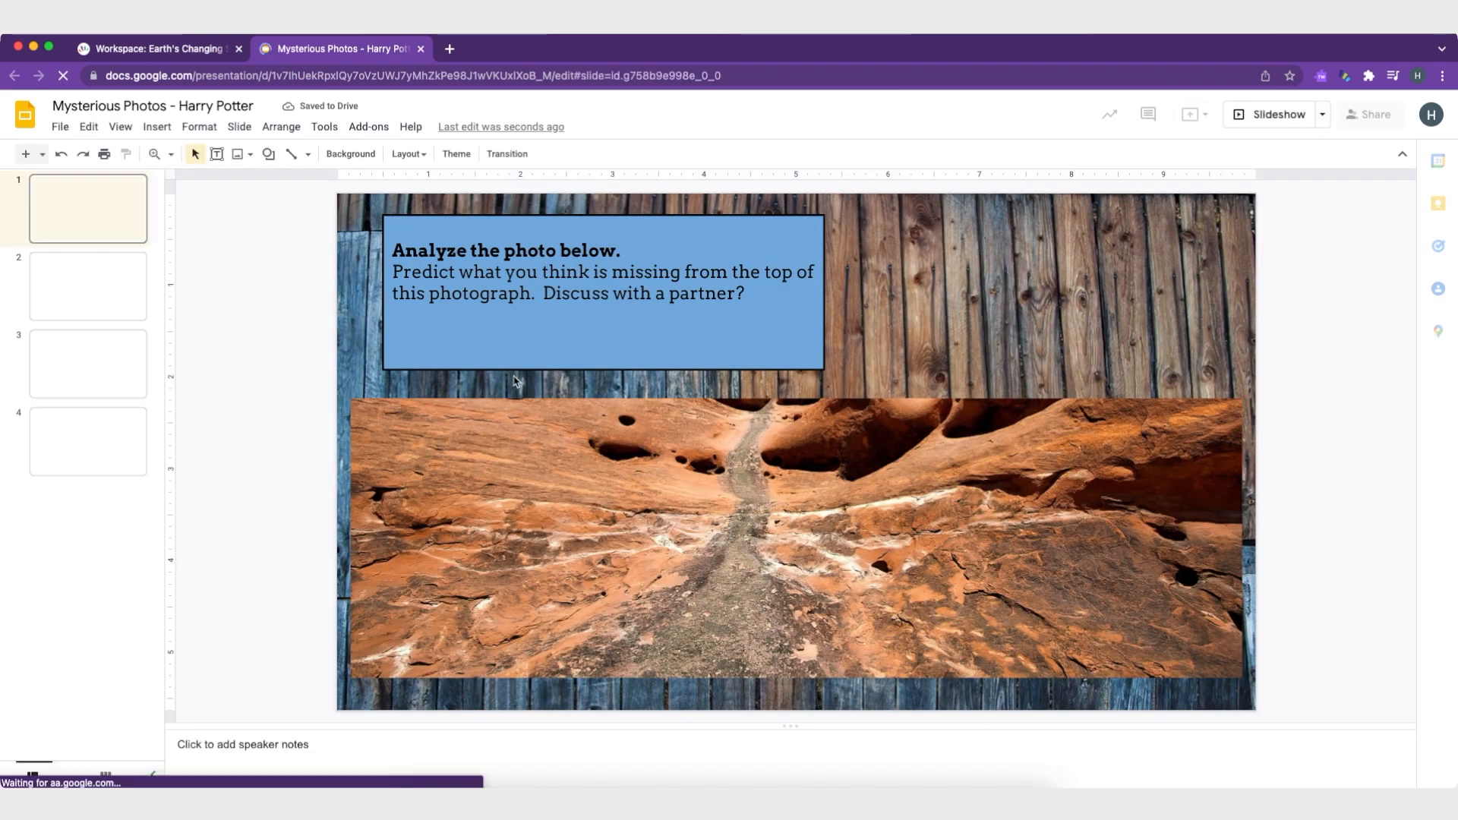
- Answer the prompt on the first slide by adding "I think there is water somewhere at the top." beneath the question
{"action": "left_click", "coordinate": [495, 334]}
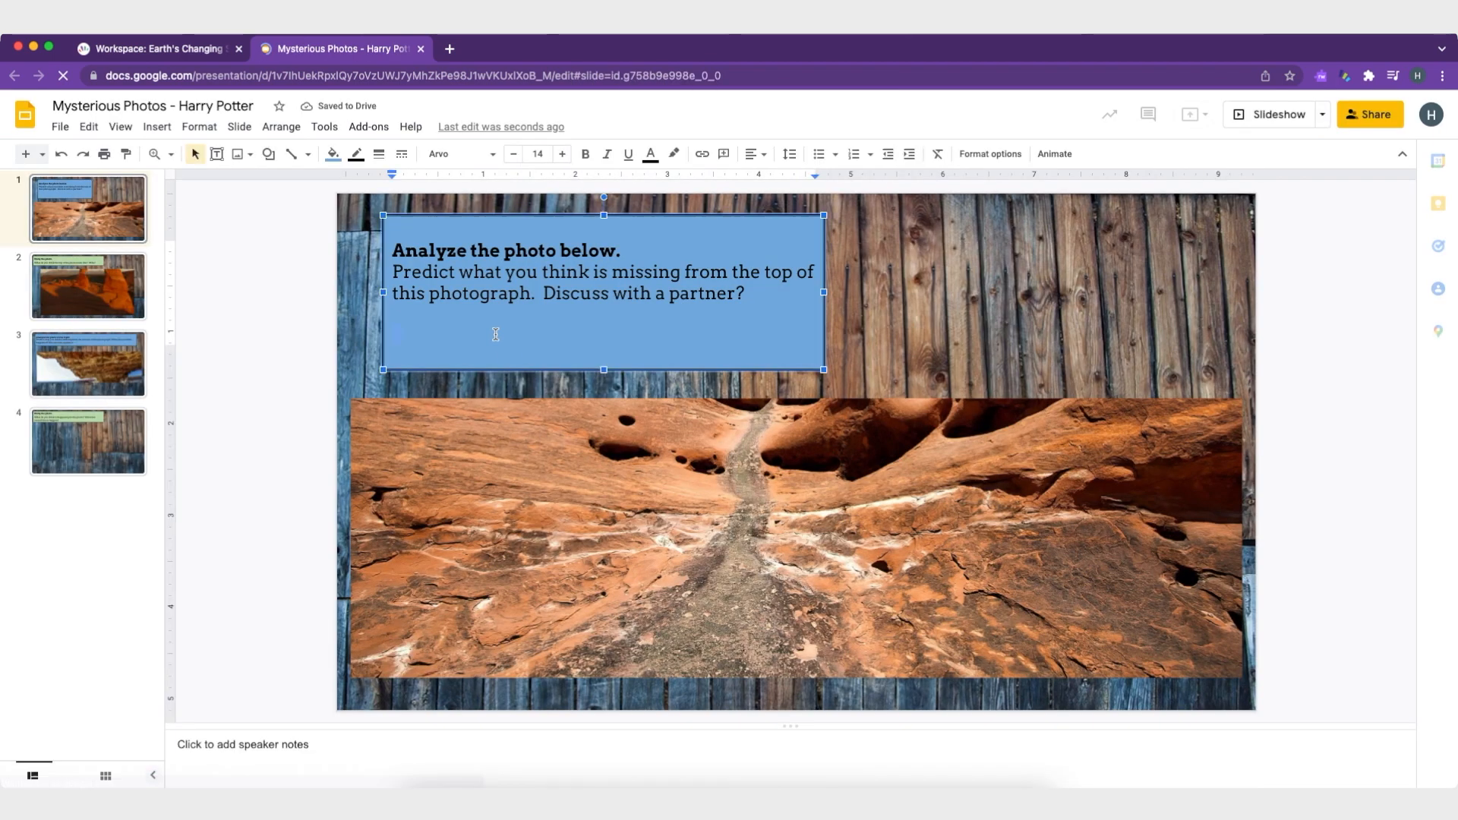
{"action": "type", "text": "I think there is water somewhere at the top."}
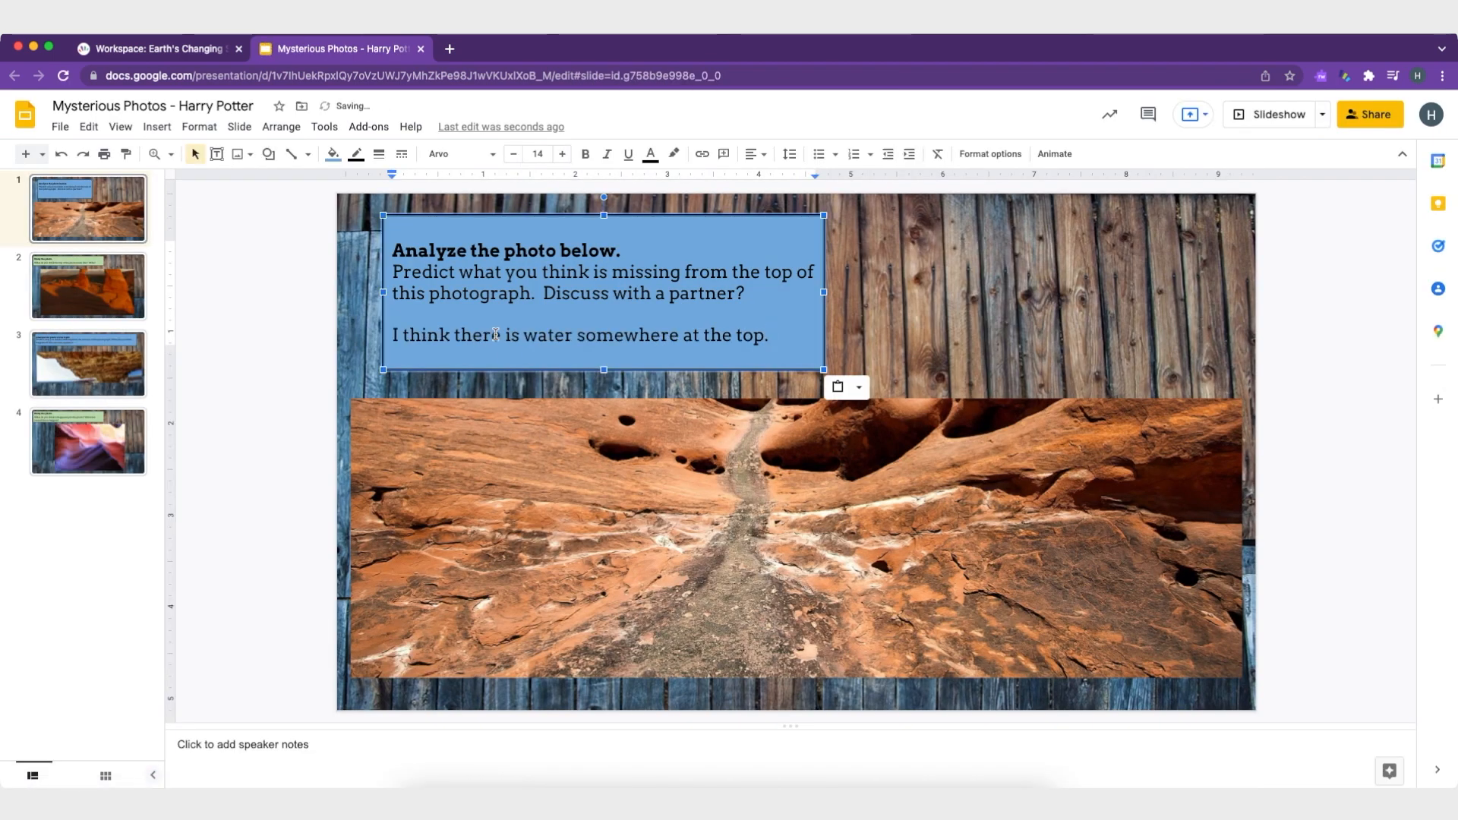
{"action": "left_click", "coordinate": [306, 378]}
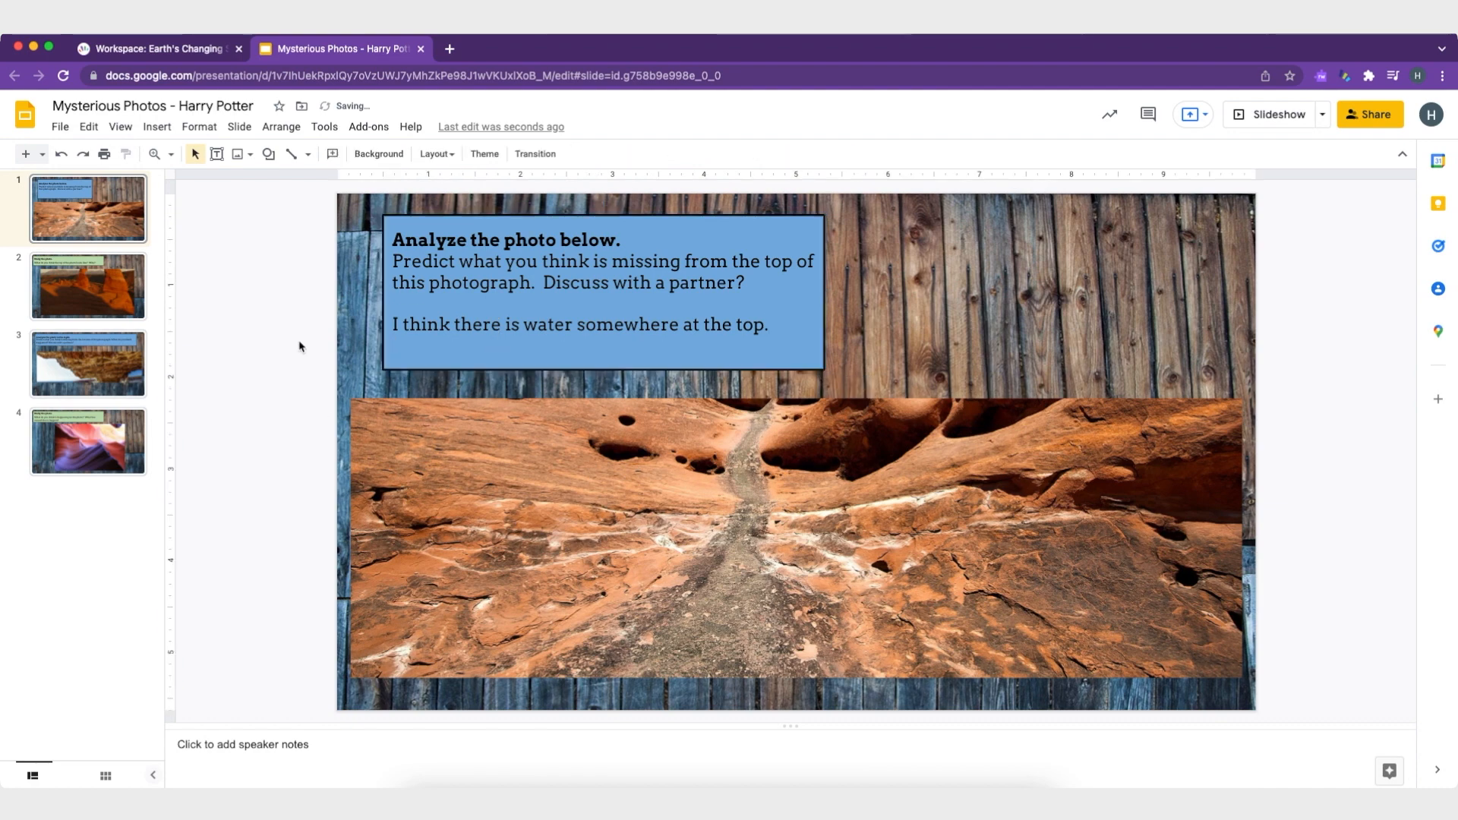
- Close the presentation and submit the Mysterious Photos assignment from its evidence card in the student workspace
{"action": "left_click", "coordinate": [420, 49]}
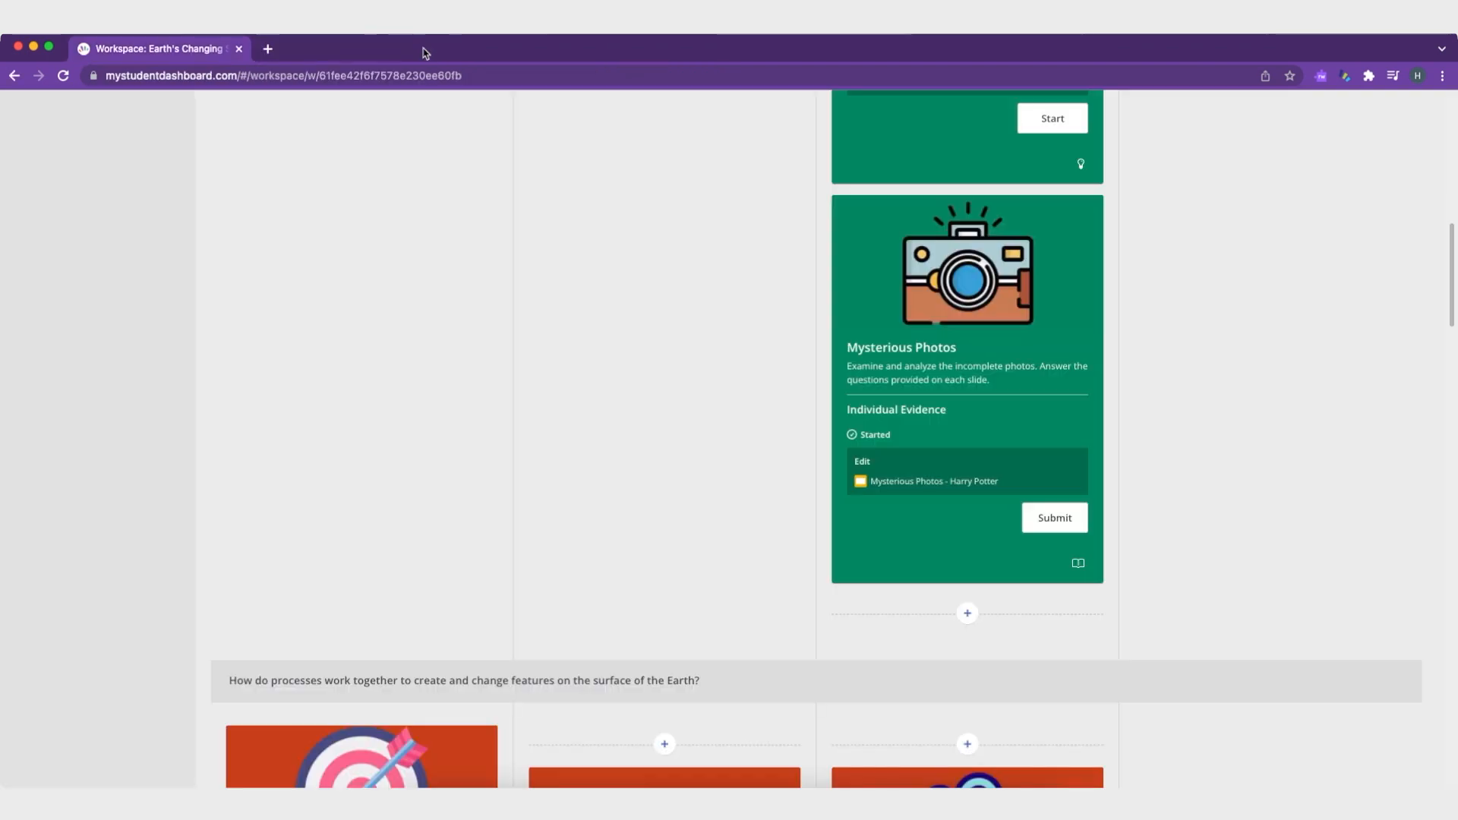
{"action": "left_click", "coordinate": [1071, 517]}
{"action": "left_click", "coordinate": [933, 524]}
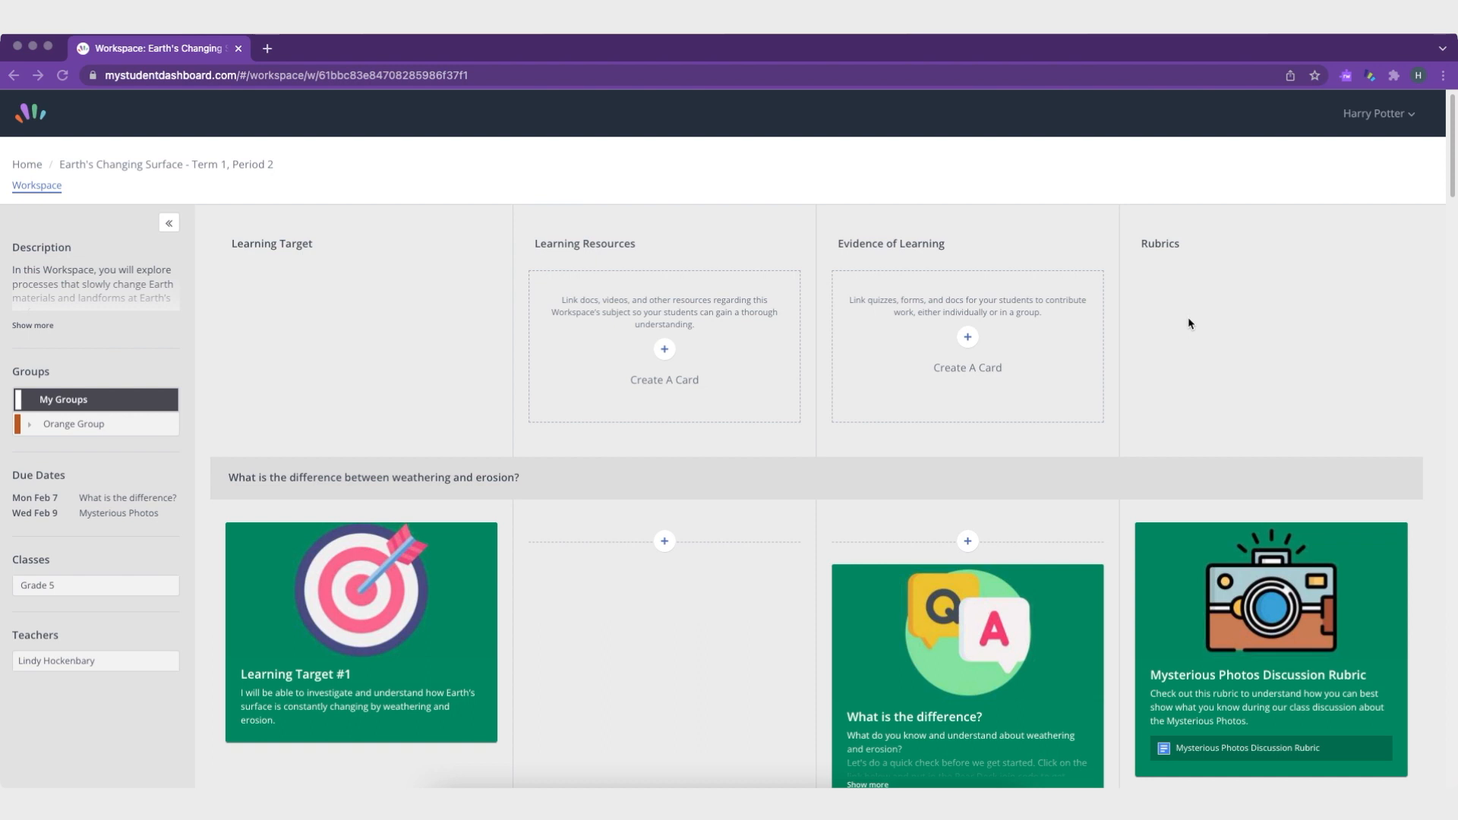
- Show the Orange Group's members in the student workspace, and open the group editing page in the teacher's browser window
{"action": "left_click", "coordinate": [30, 424]}
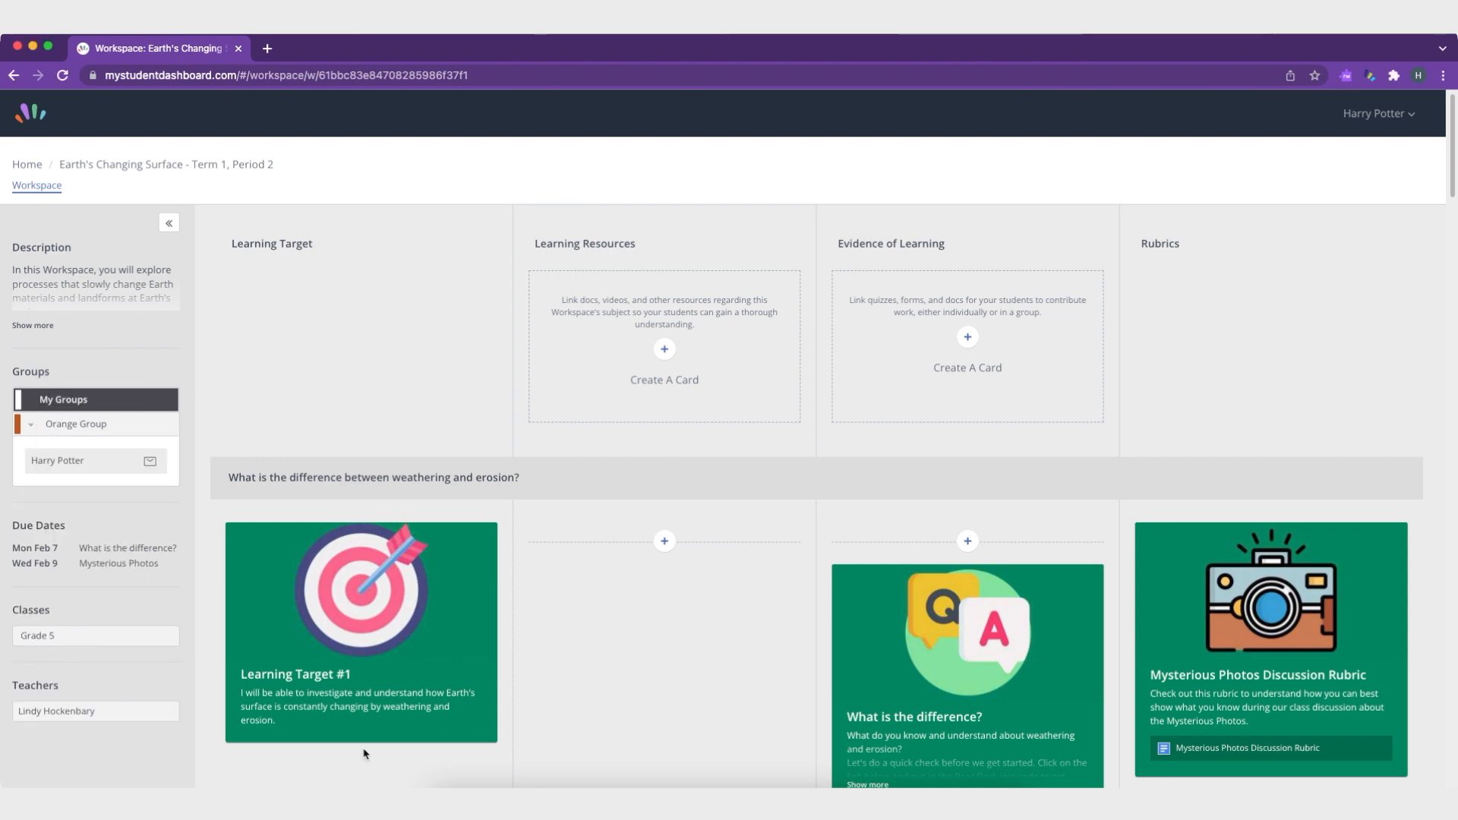
{"action": "left_click", "coordinate": [476, 782]}
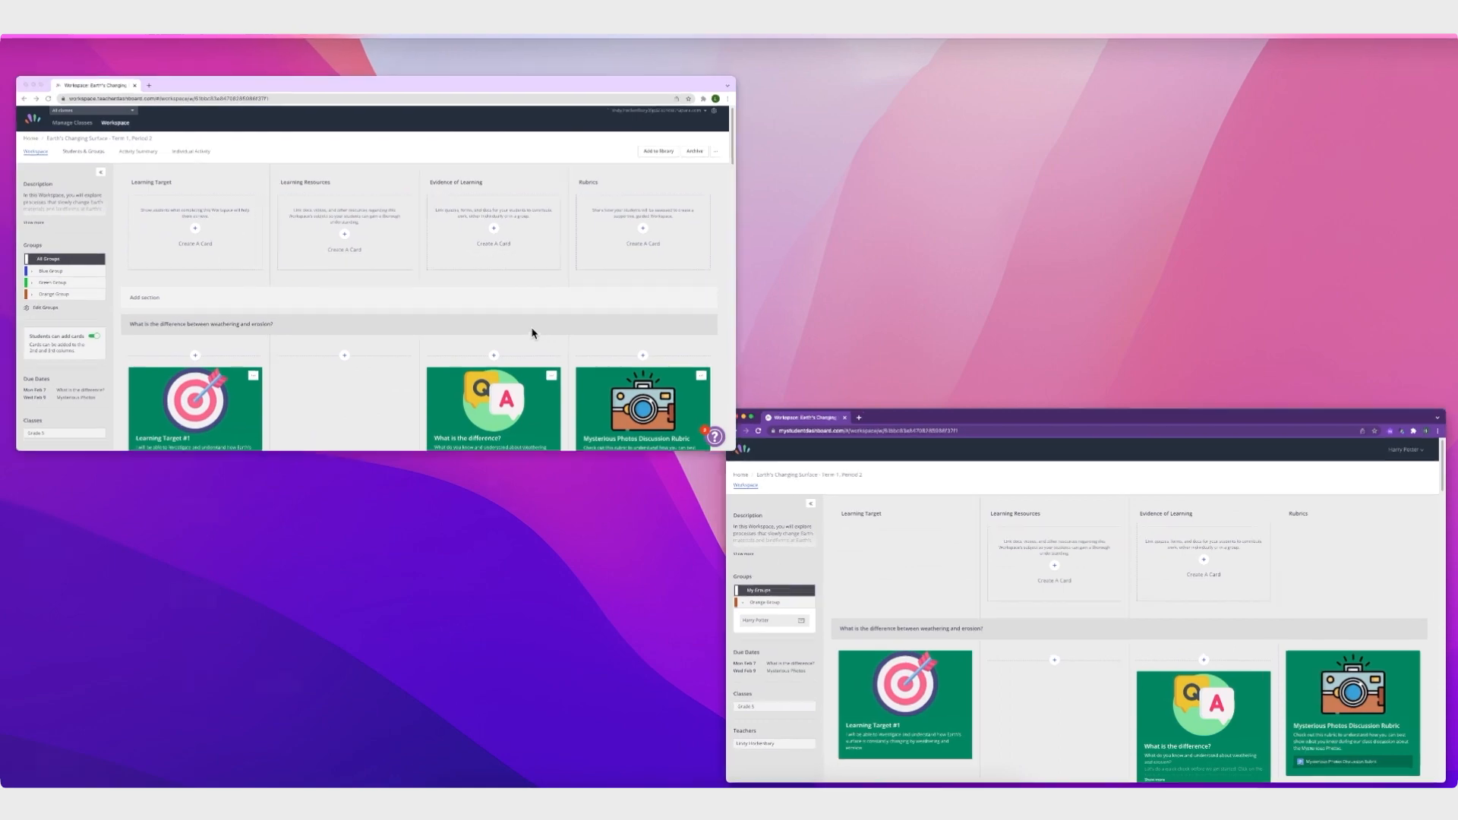
{"action": "left_click", "coordinate": [531, 332]}
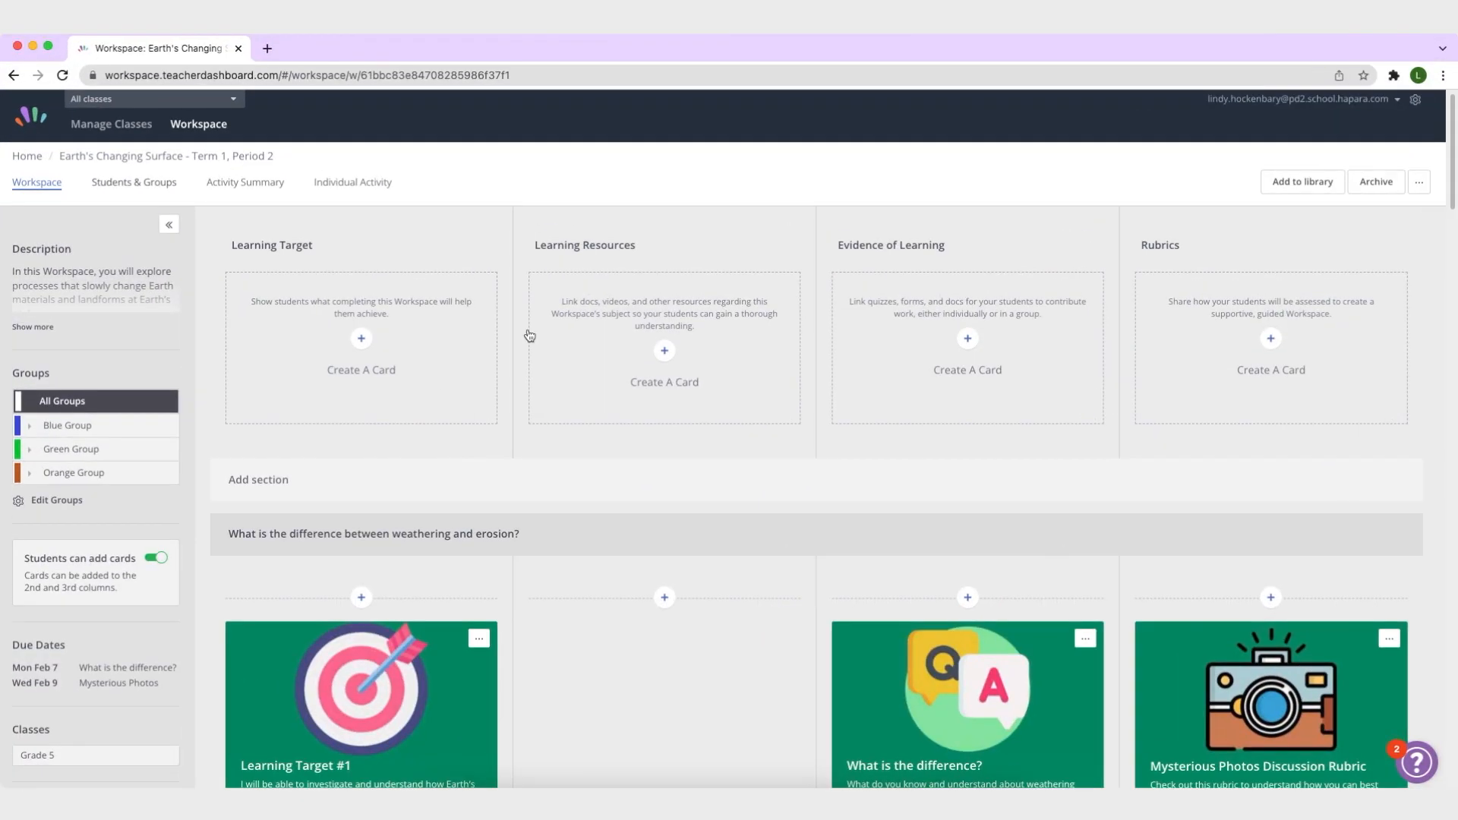
{"action": "left_click", "coordinate": [70, 502]}
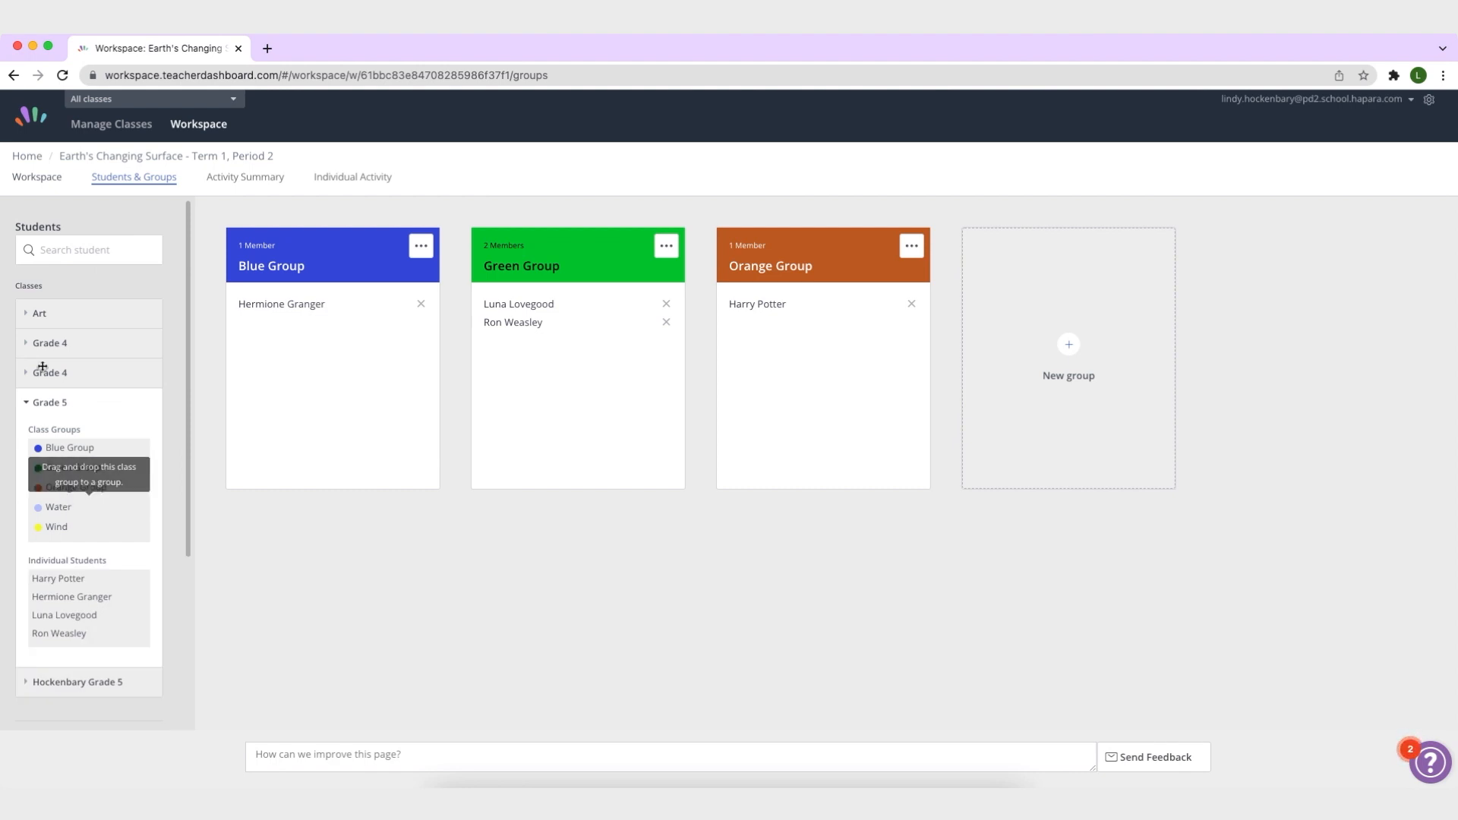
- Return to the teacher's workspace and open the erosion article linked on each of the three Read cards, closing each one after viewing
{"action": "left_click", "coordinate": [33, 185]}
{"action": "scroll", "coordinate": [627, 440], "scroll_direction": "down", "scroll_amount": 10}
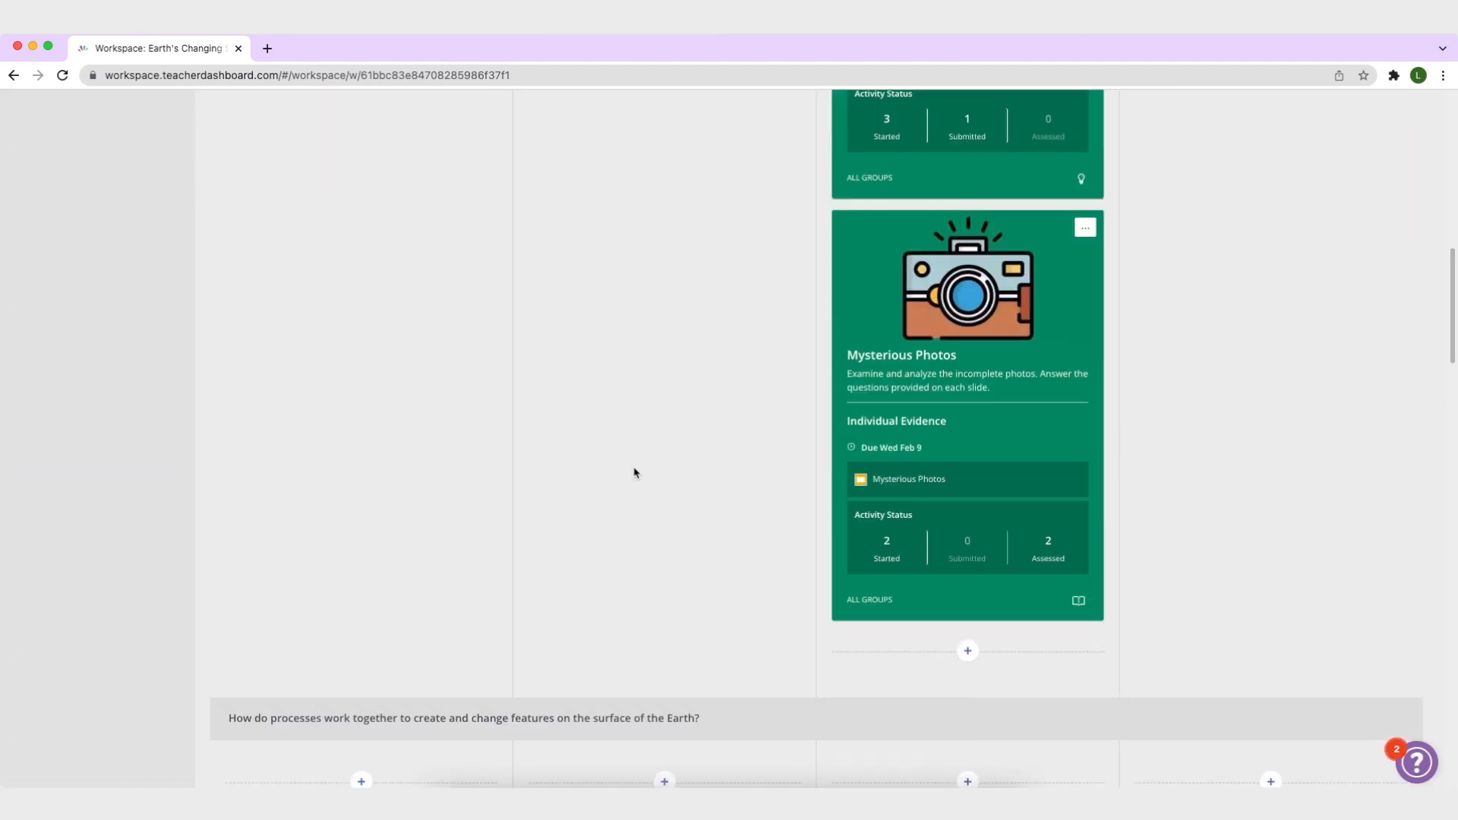
{"action": "scroll", "coordinate": [635, 472], "scroll_direction": "down", "scroll_amount": 10}
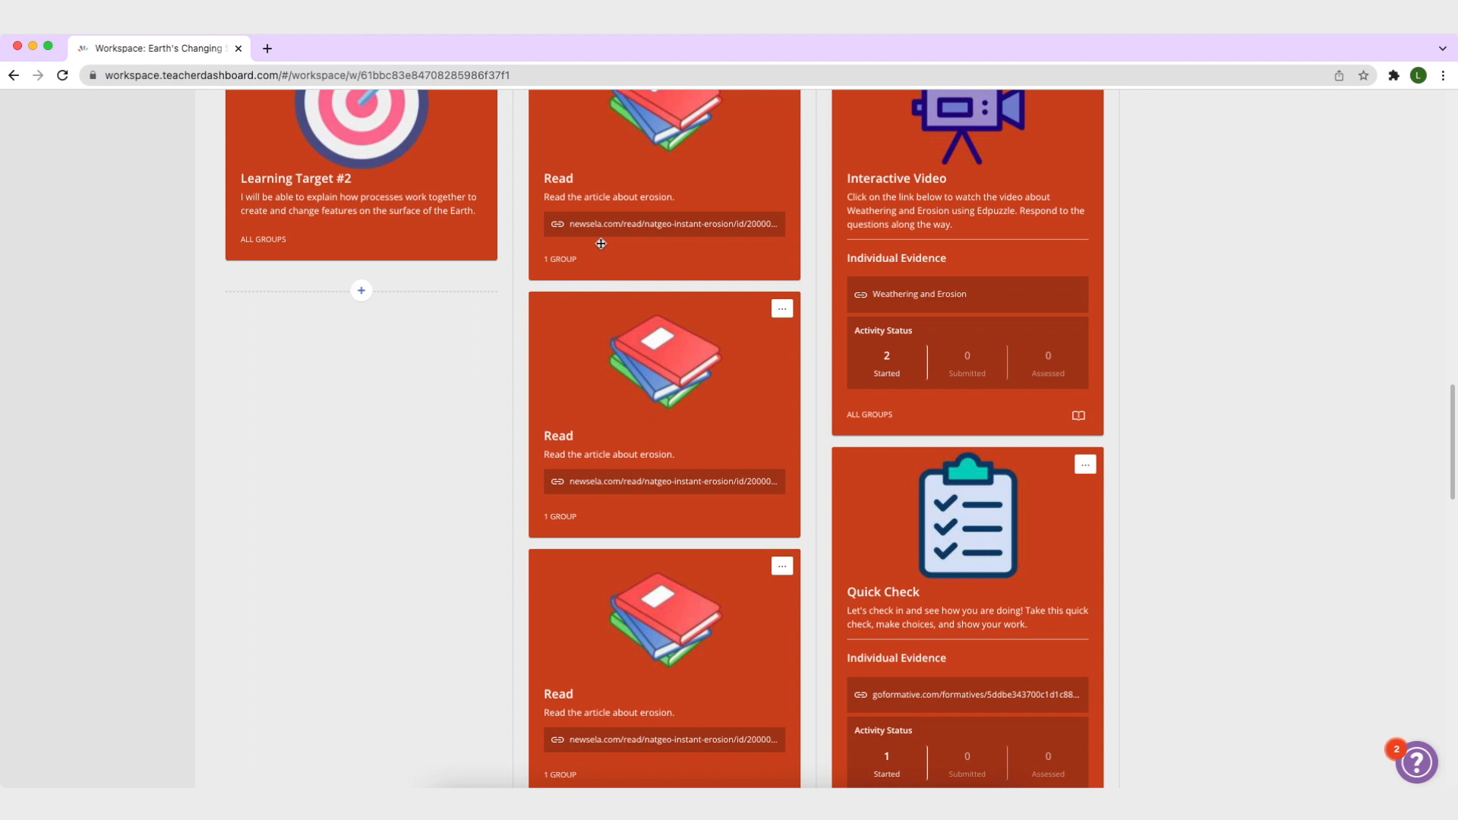
{"action": "left_click", "coordinate": [596, 224]}
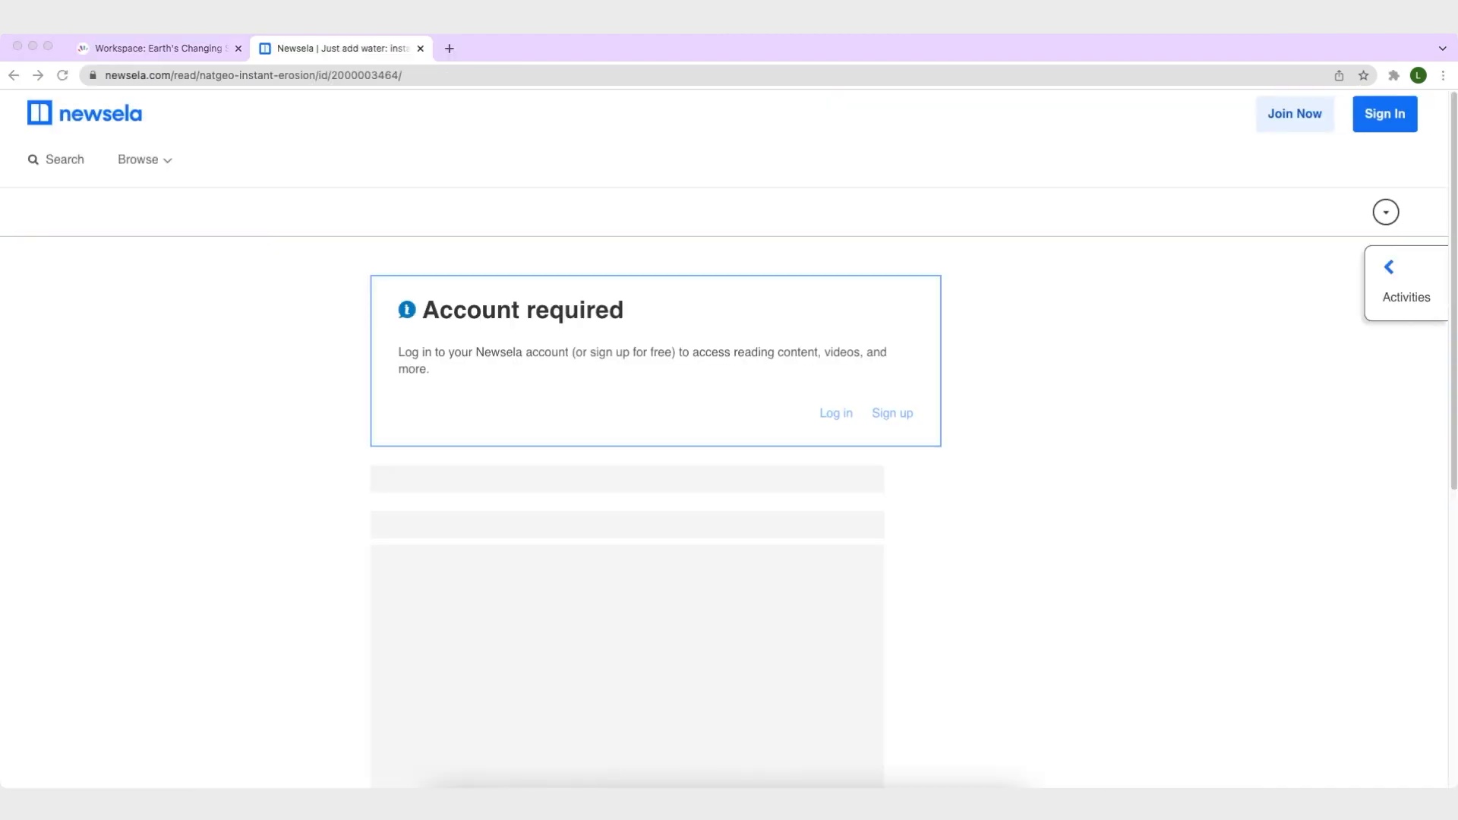
{"action": "left_click", "coordinate": [421, 49]}
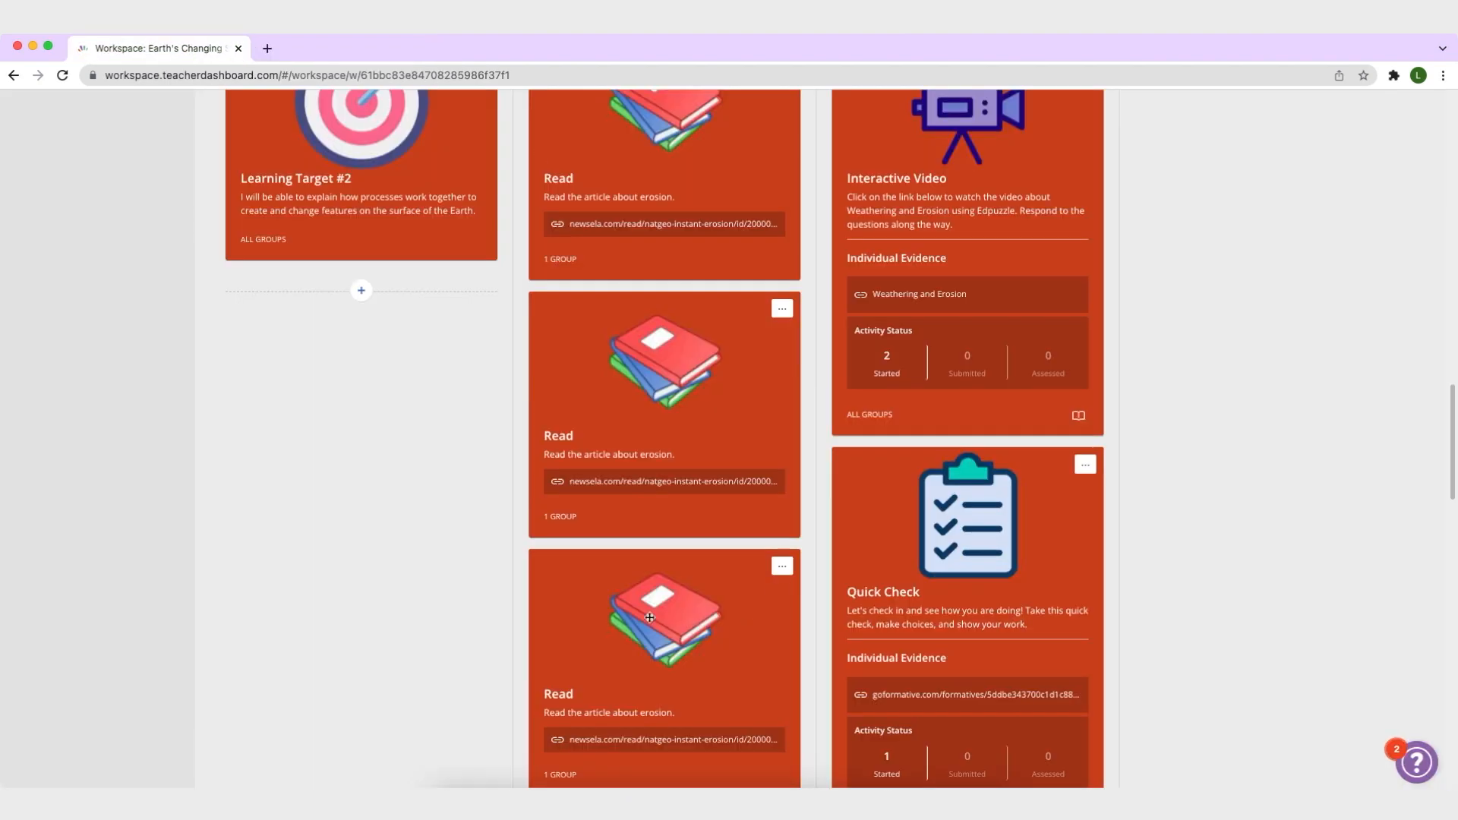
{"action": "left_click", "coordinate": [609, 483]}
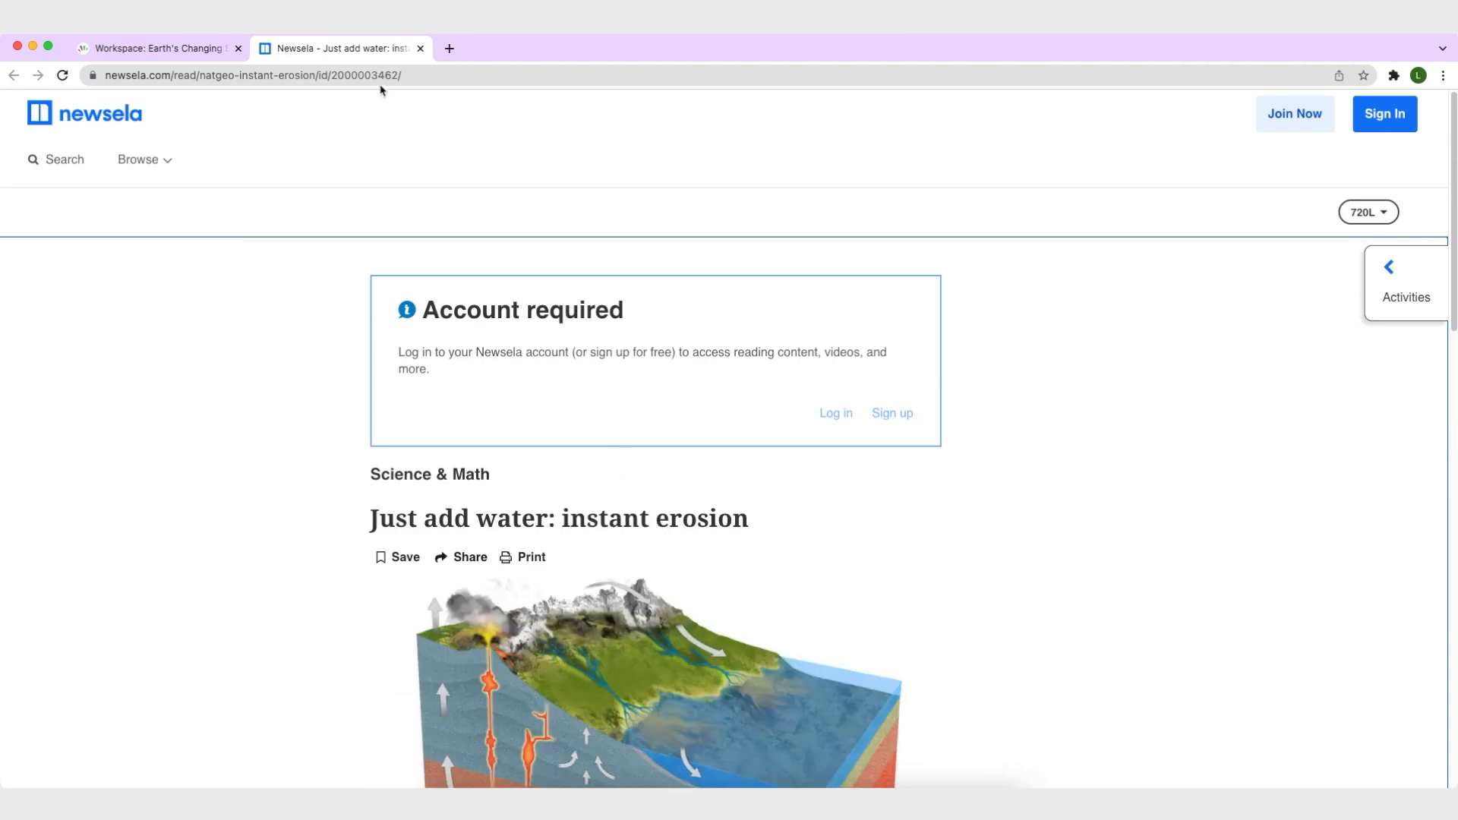
{"action": "left_click", "coordinate": [421, 49]}
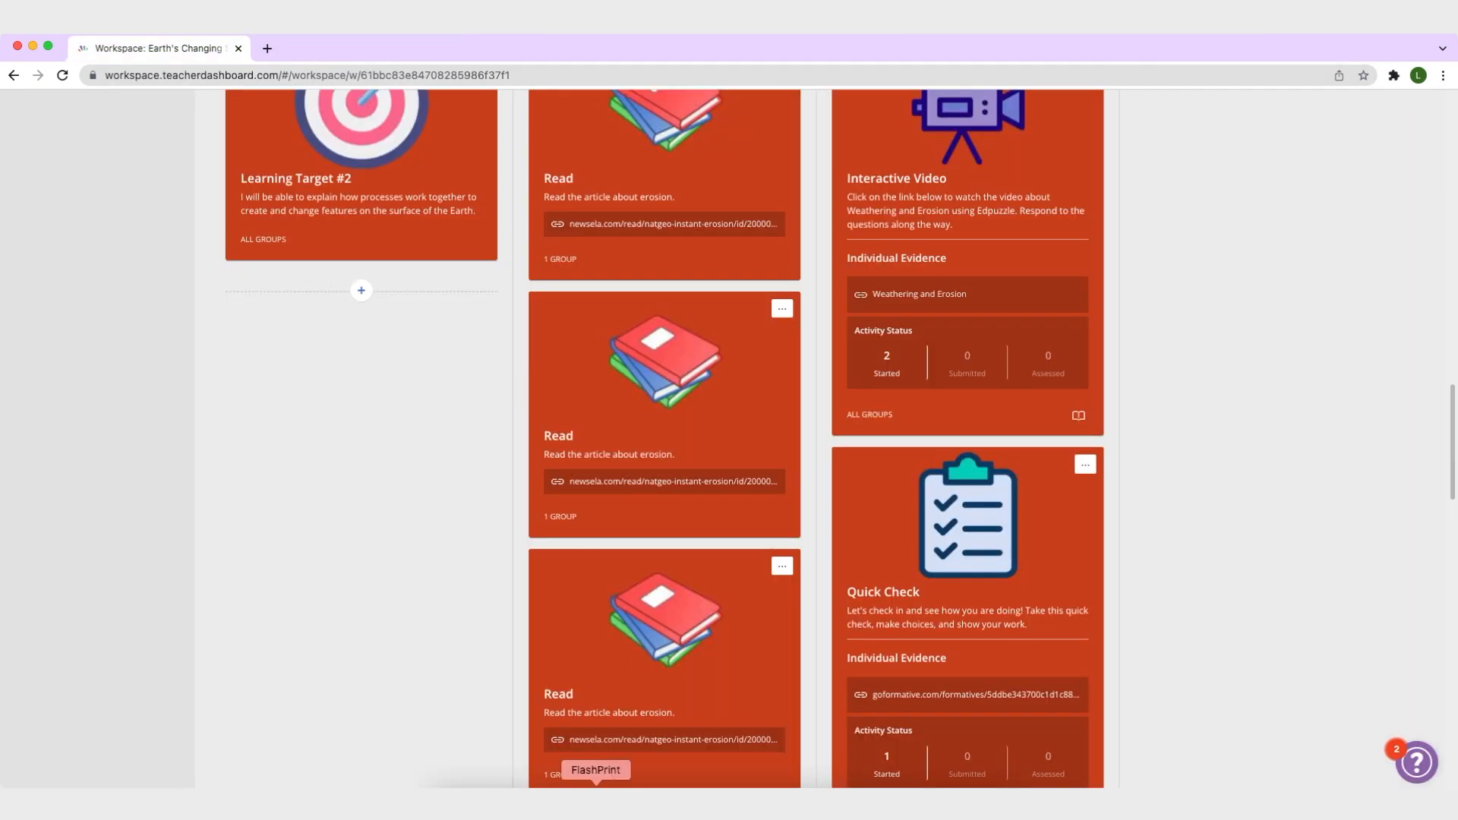
{"action": "left_click", "coordinate": [582, 741]}
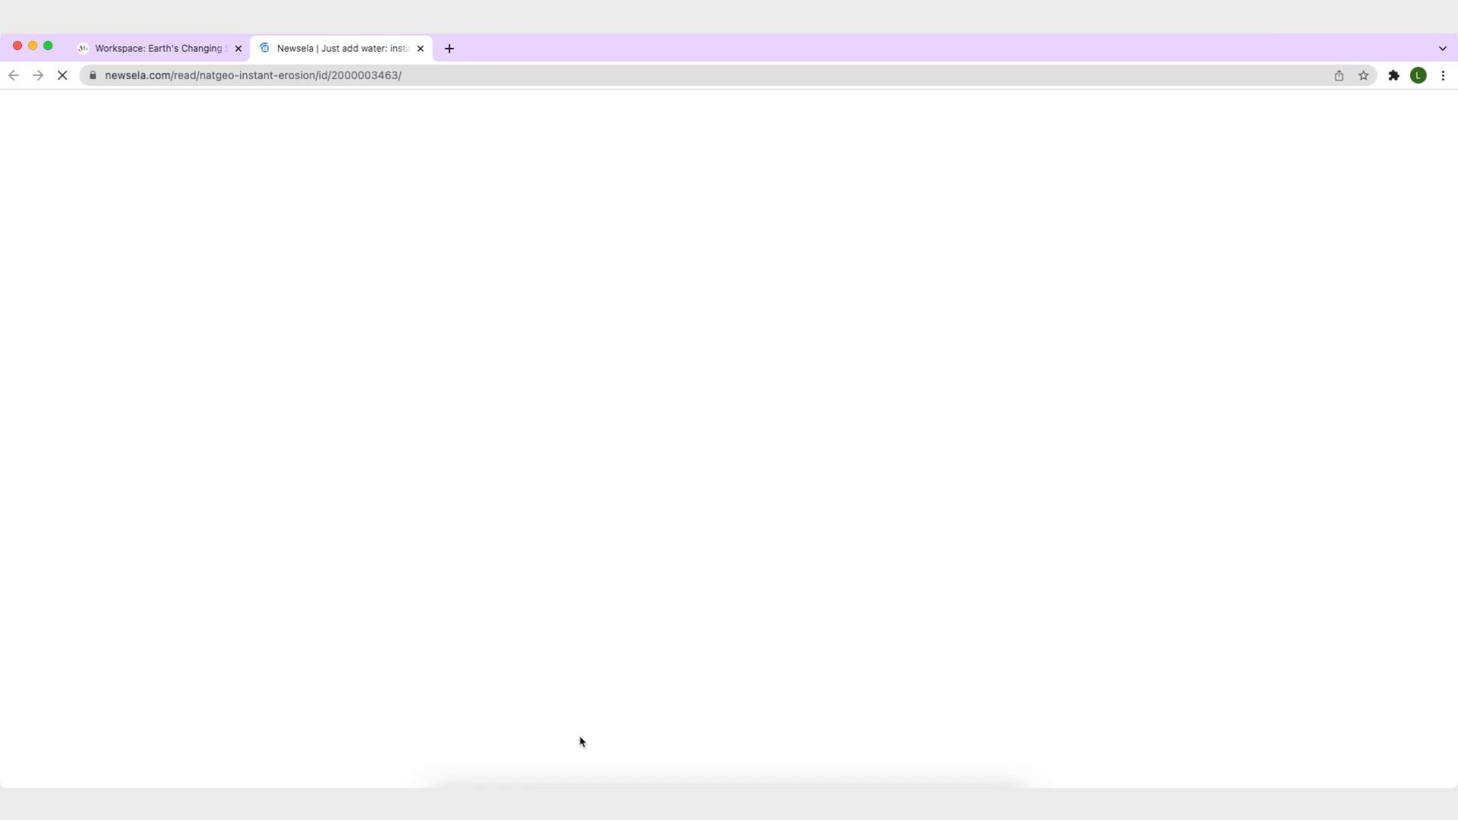
{"action": "left_click", "coordinate": [421, 49]}
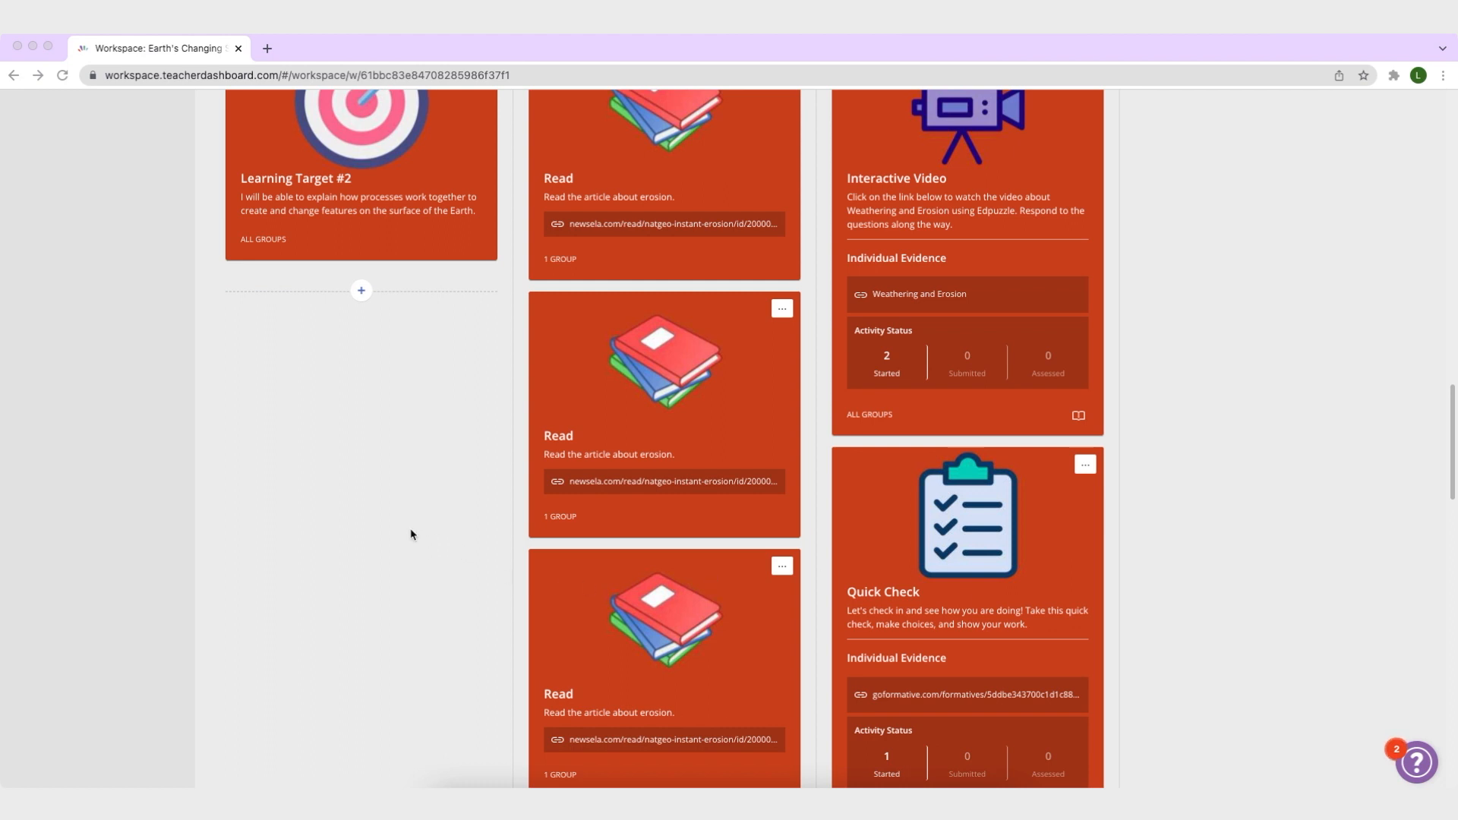
- Edit the first Read card to view its group visibility, uncheck and recheck Blue Group, and finish editing
{"action": "scroll", "coordinate": [412, 534], "scroll_direction": "up", "scroll_amount": 2}
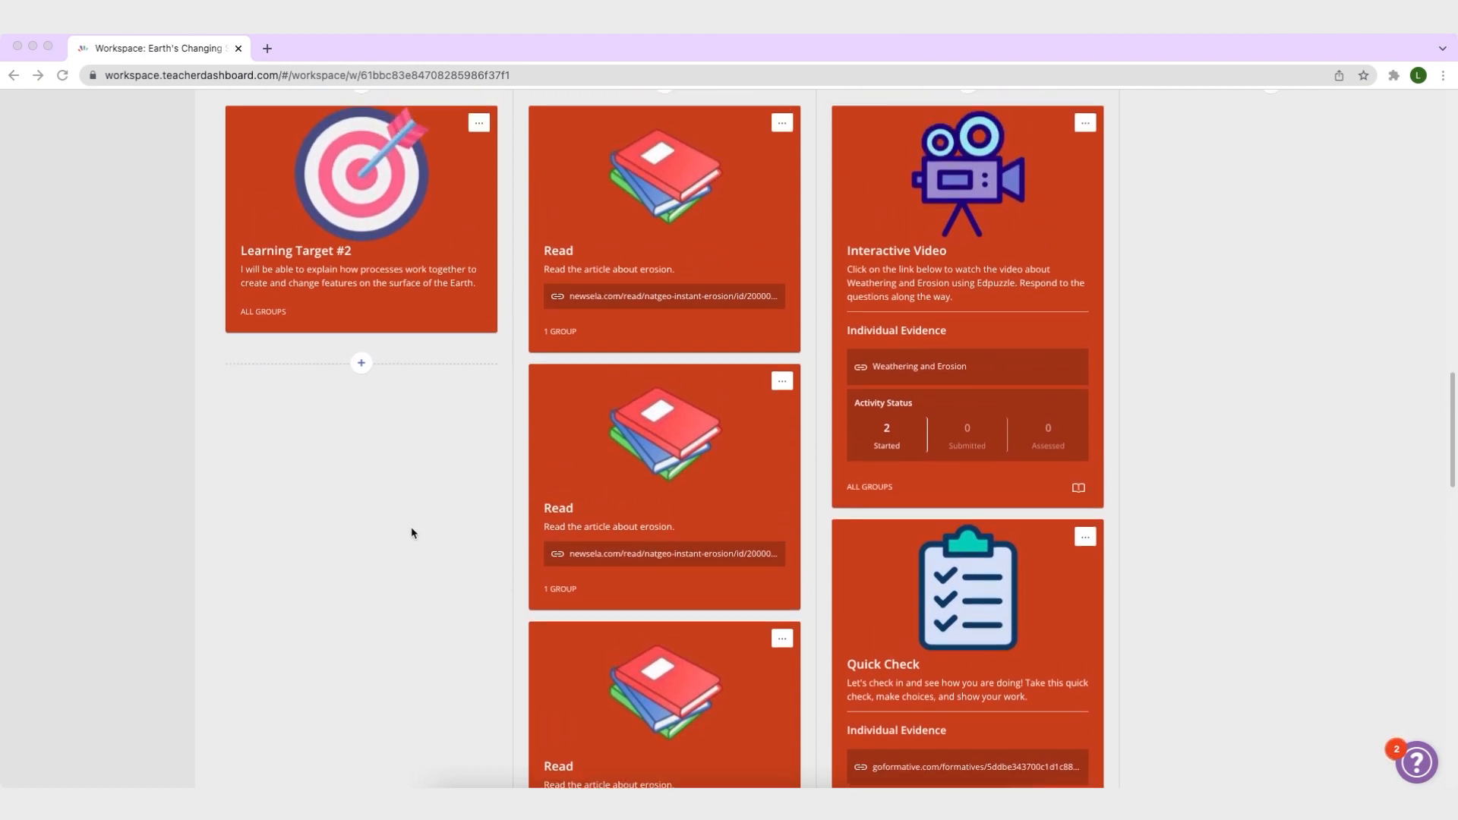
{"action": "left_click", "coordinate": [782, 121]}
{"action": "left_click", "coordinate": [781, 122]}
{"action": "left_click", "coordinate": [716, 151]}
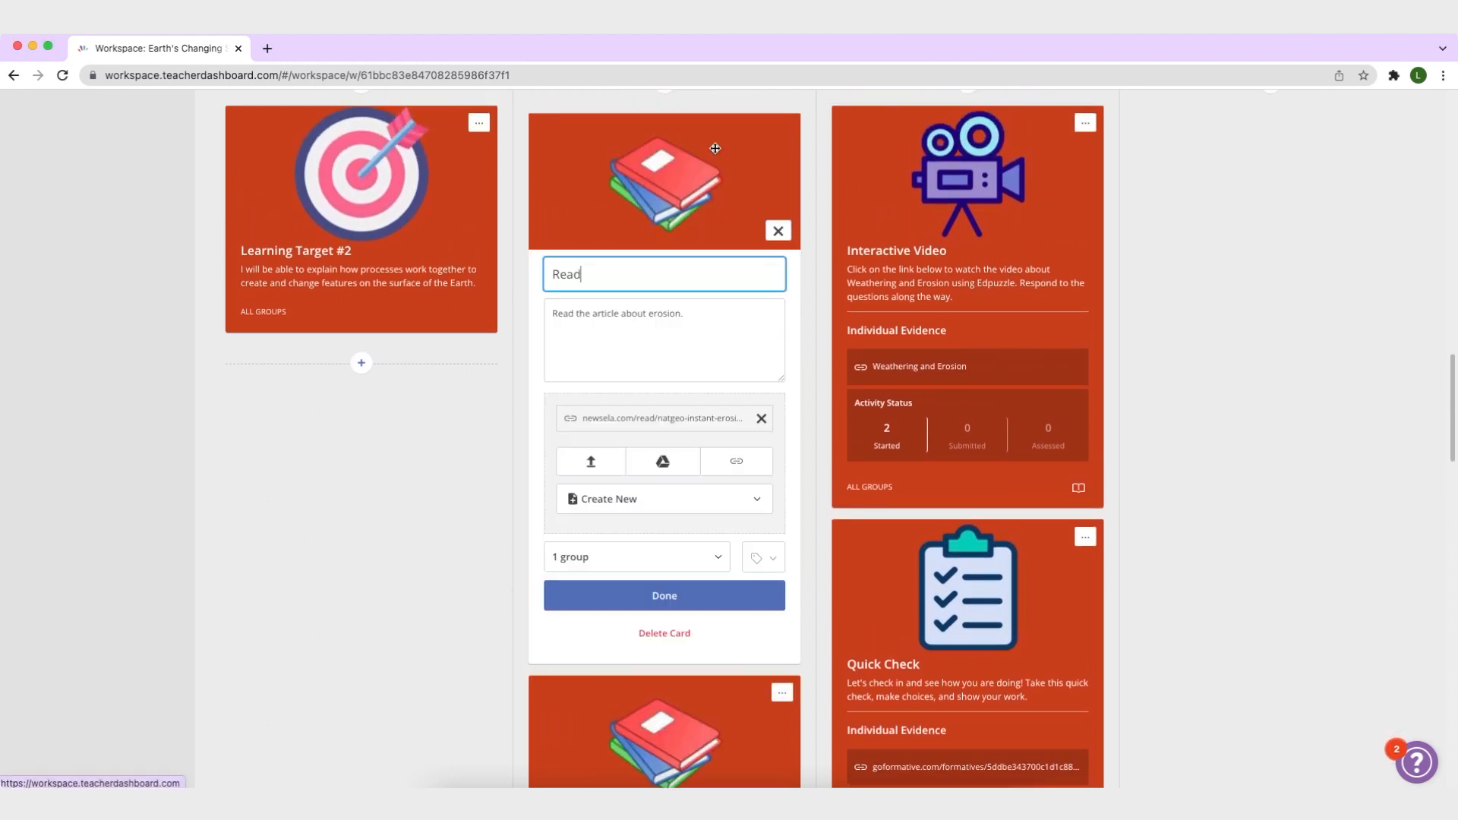
{"action": "left_click", "coordinate": [571, 558]}
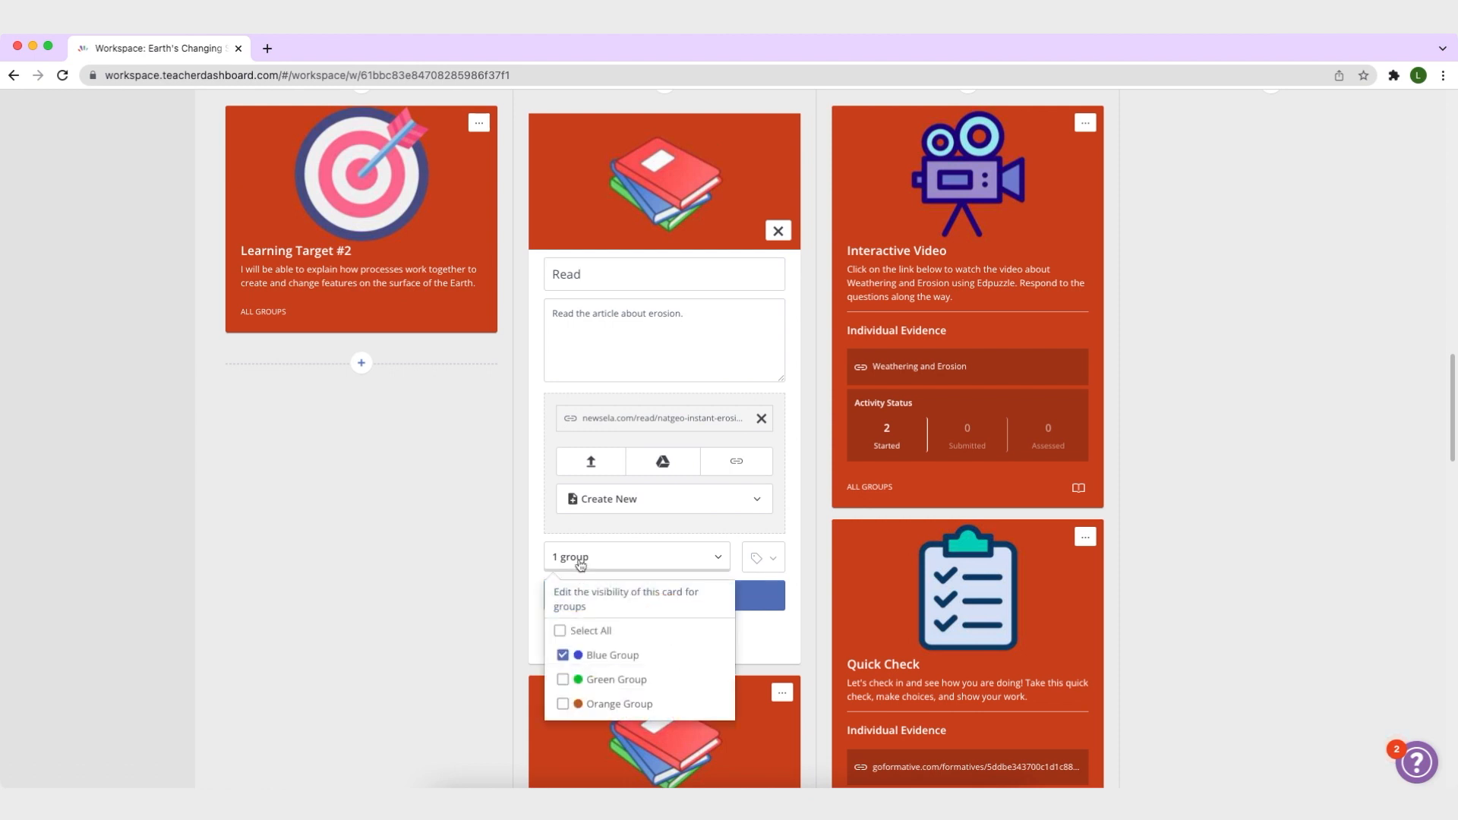
{"action": "left_click", "coordinate": [562, 653]}
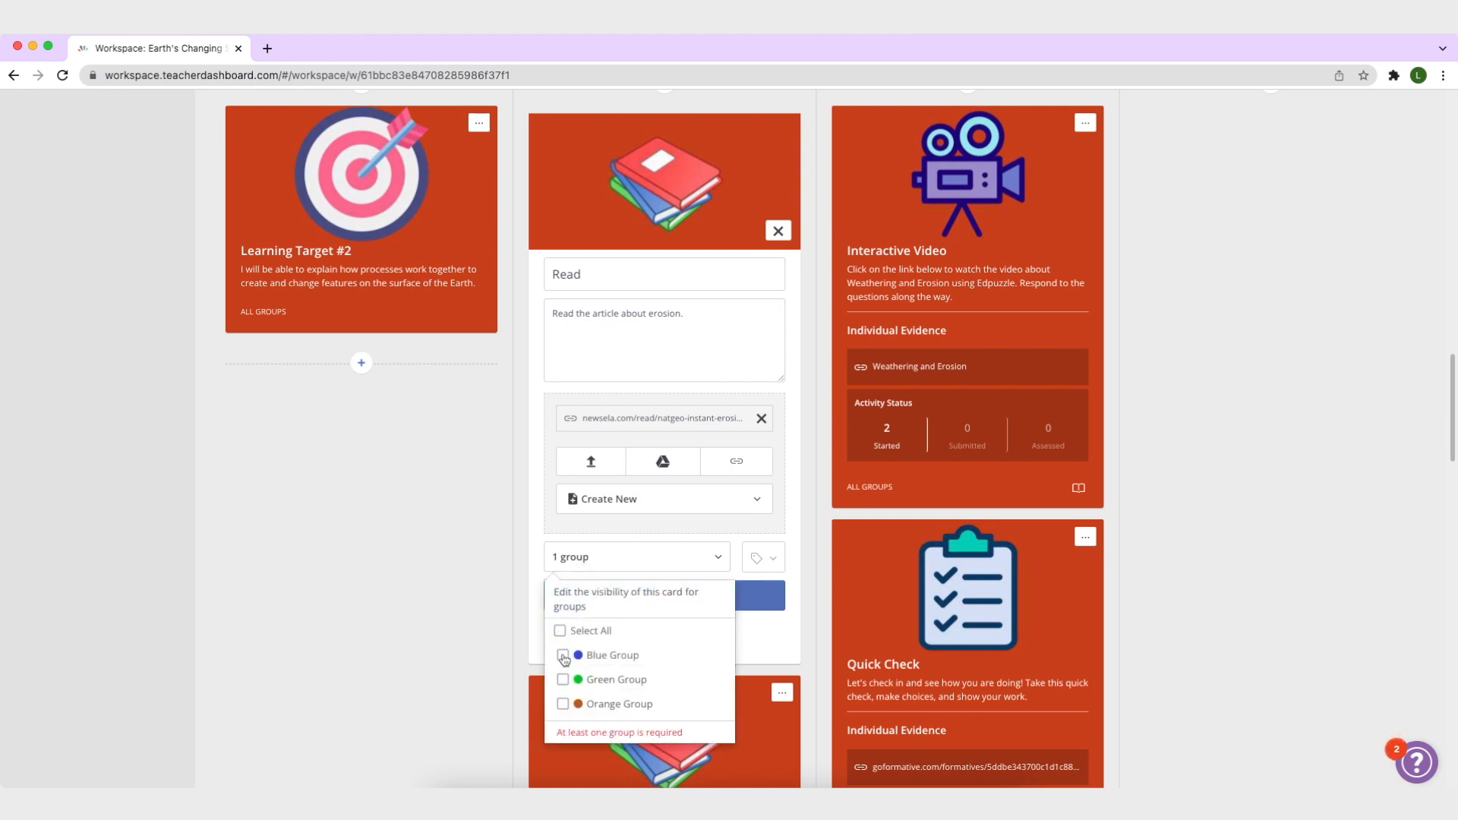
{"action": "left_click", "coordinate": [562, 654]}
{"action": "left_click", "coordinate": [752, 599]}
- Edit the second Read card to check which groups can see it, and close the card editor
{"action": "scroll", "coordinate": [750, 601], "scroll_direction": "down", "scroll_amount": 1}
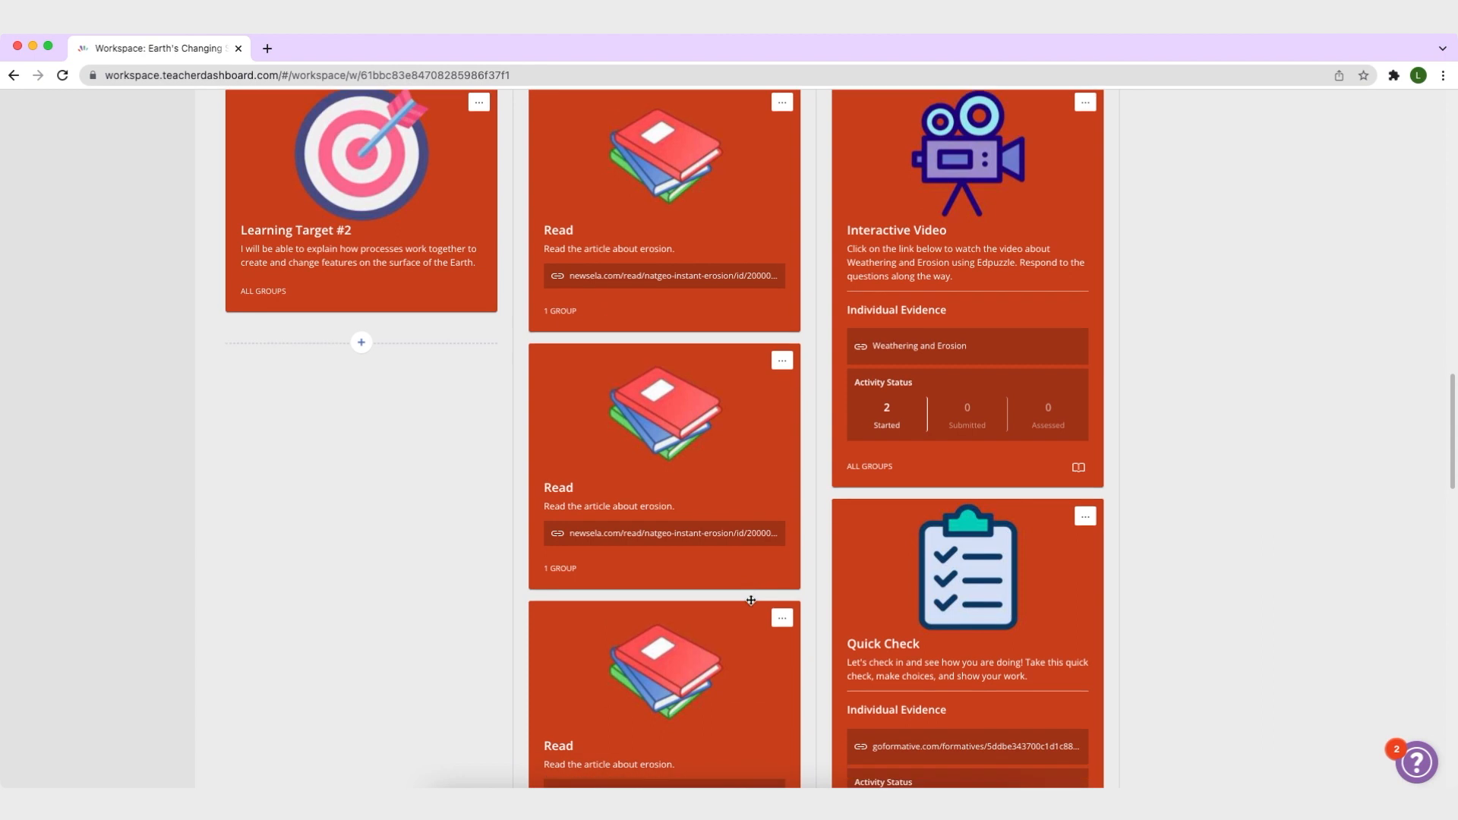
{"action": "scroll", "coordinate": [750, 601], "scroll_direction": "down", "scroll_amount": 3}
{"action": "left_click", "coordinate": [781, 258]}
{"action": "left_click", "coordinate": [733, 281]}
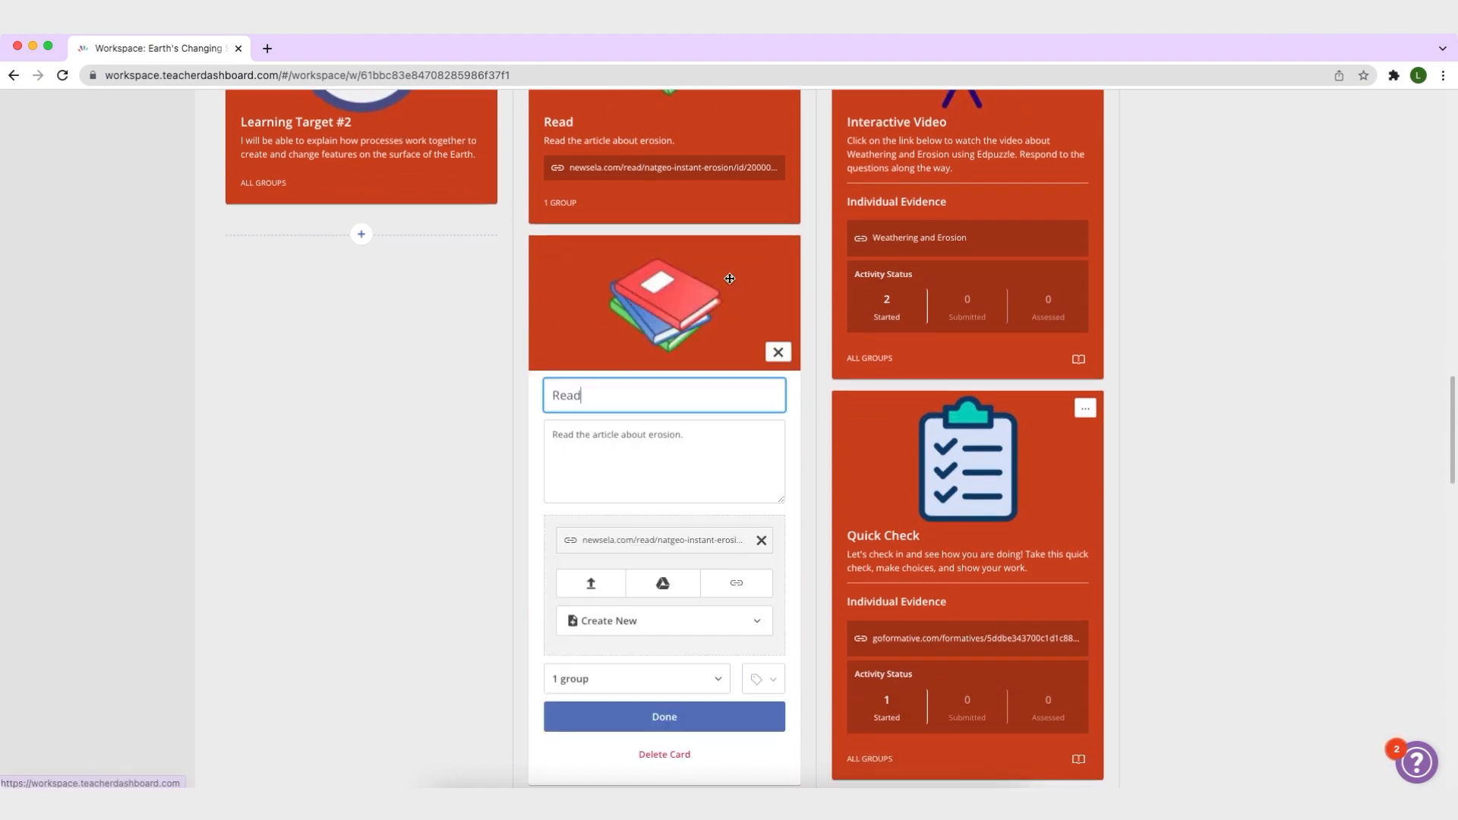
{"action": "left_click", "coordinate": [582, 683]}
{"action": "scroll", "coordinate": [582, 668], "scroll_direction": "down", "scroll_amount": 5}
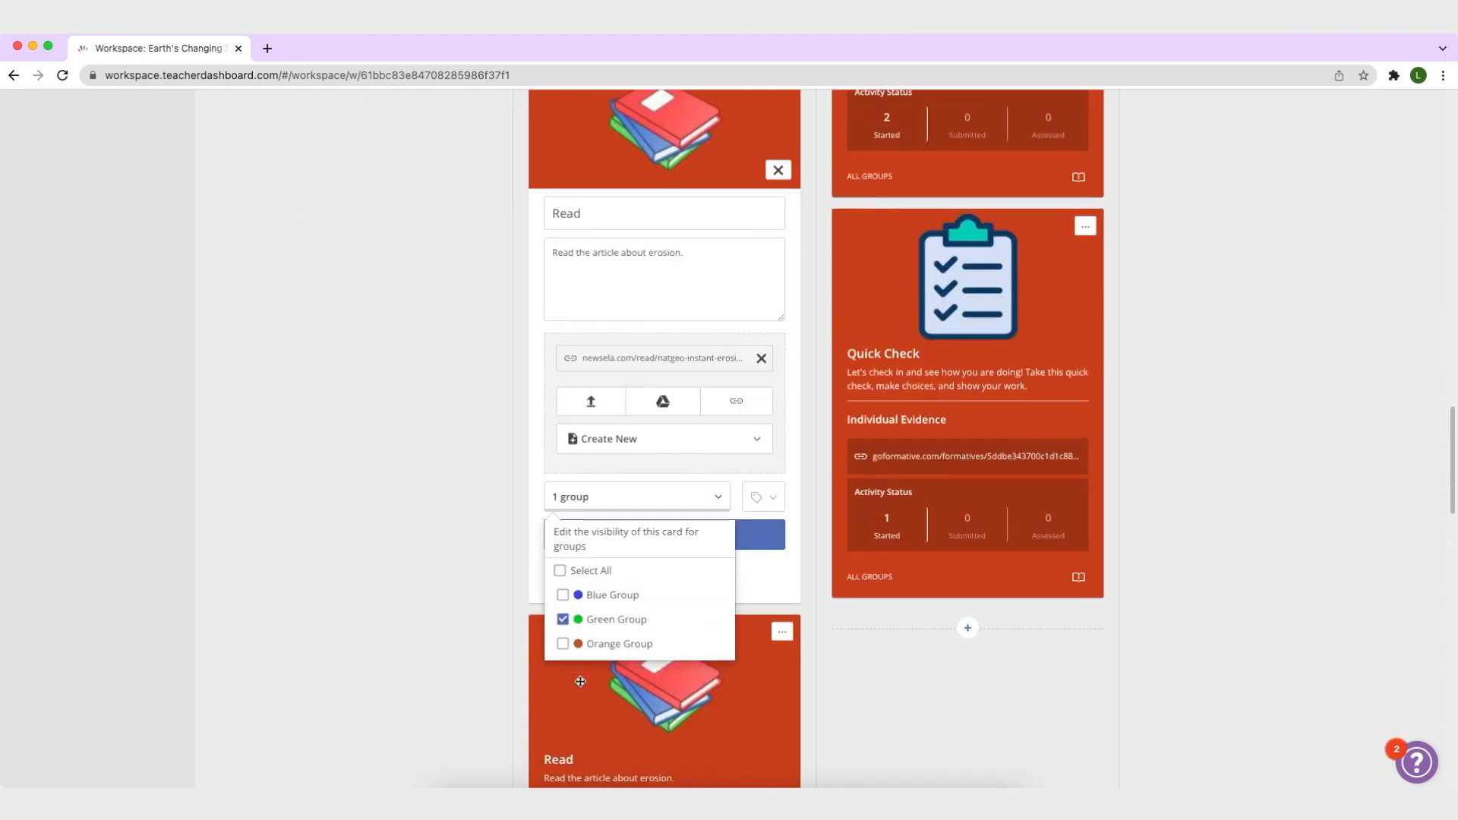
{"action": "left_click", "coordinate": [759, 535]}
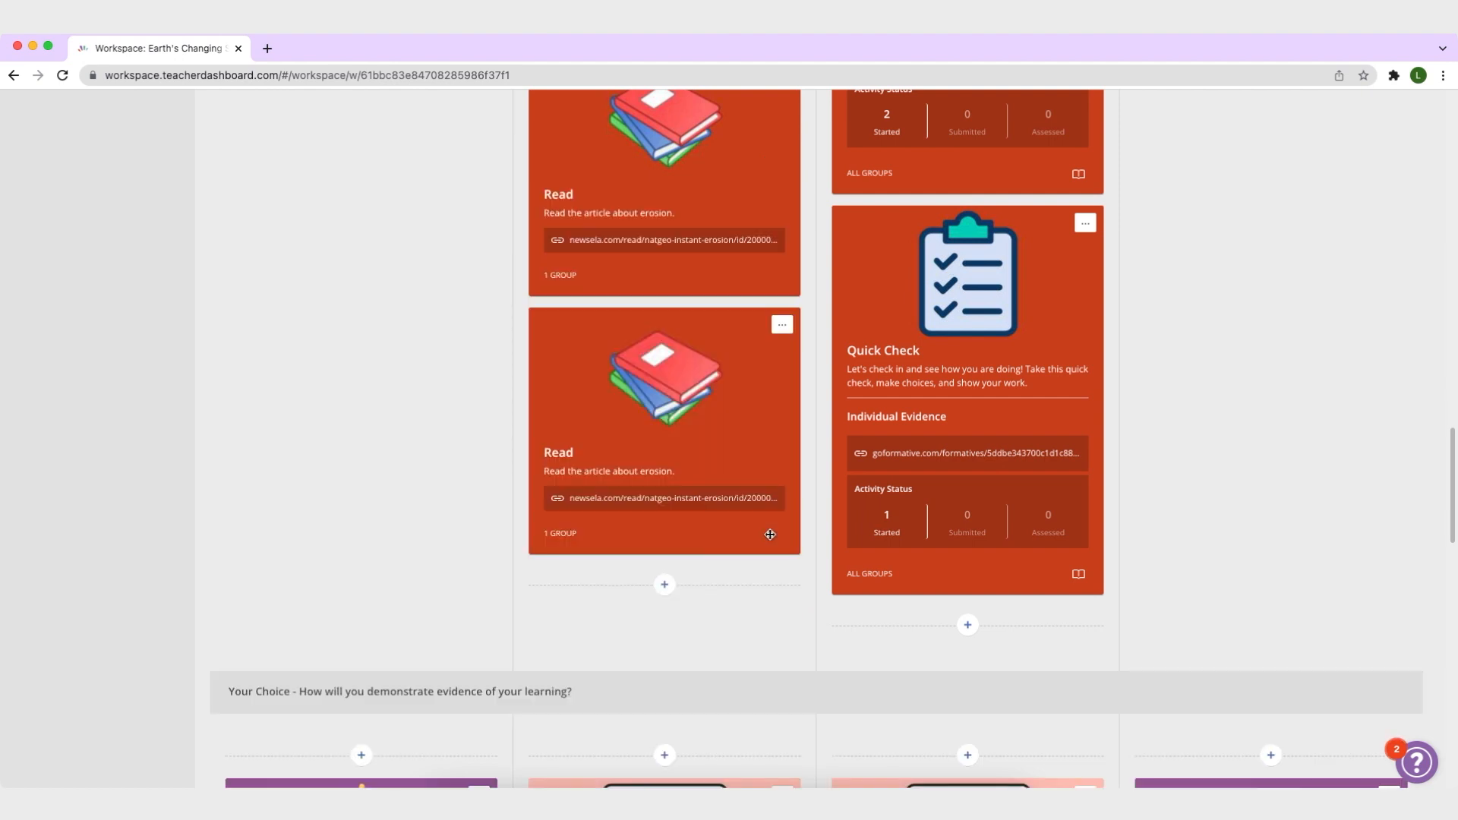
- Edit the third Read card to check which groups can see it, and close the card editor
{"action": "scroll", "coordinate": [750, 353], "scroll_direction": "down", "scroll_amount": 5}
{"action": "left_click", "coordinate": [776, 137]}
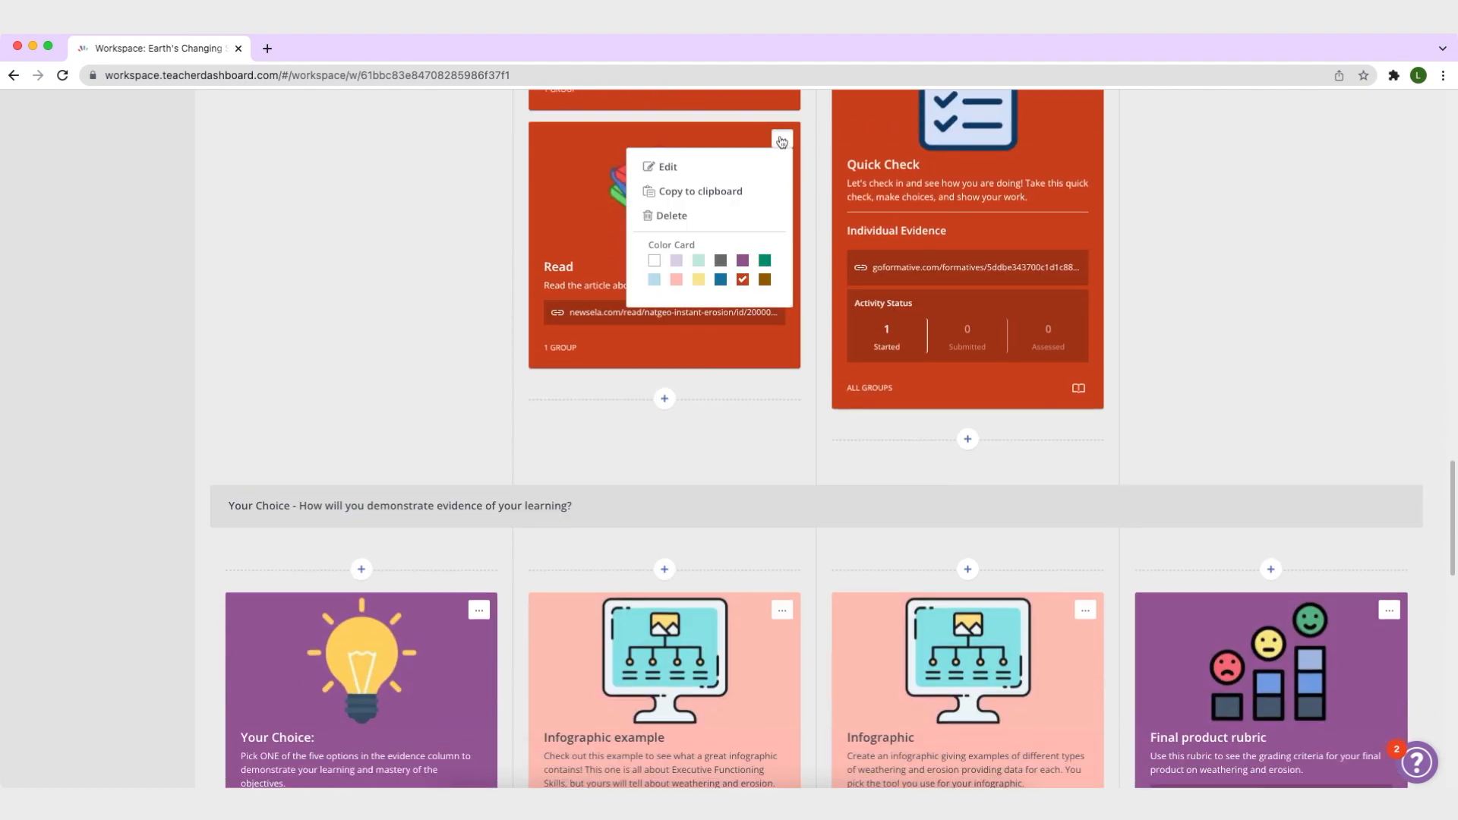
{"action": "left_click", "coordinate": [661, 161]}
{"action": "left_click", "coordinate": [572, 566]}
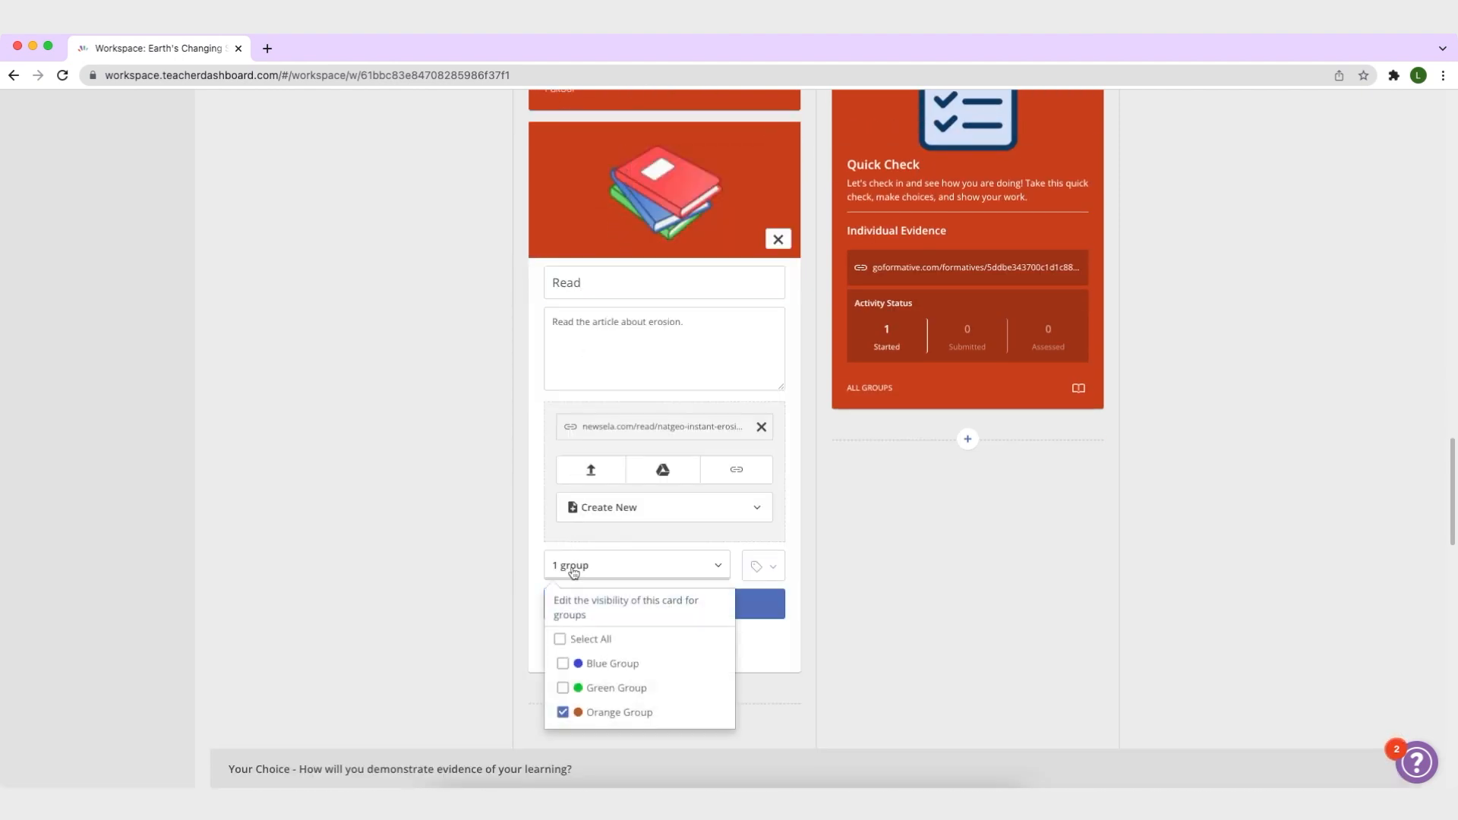
{"action": "left_click", "coordinate": [767, 607]}
- Switch to the student's browser window, open the article on the Read card under Learning Resources, and close it
{"action": "scroll", "coordinate": [786, 493], "scroll_direction": "up", "scroll_amount": 10}
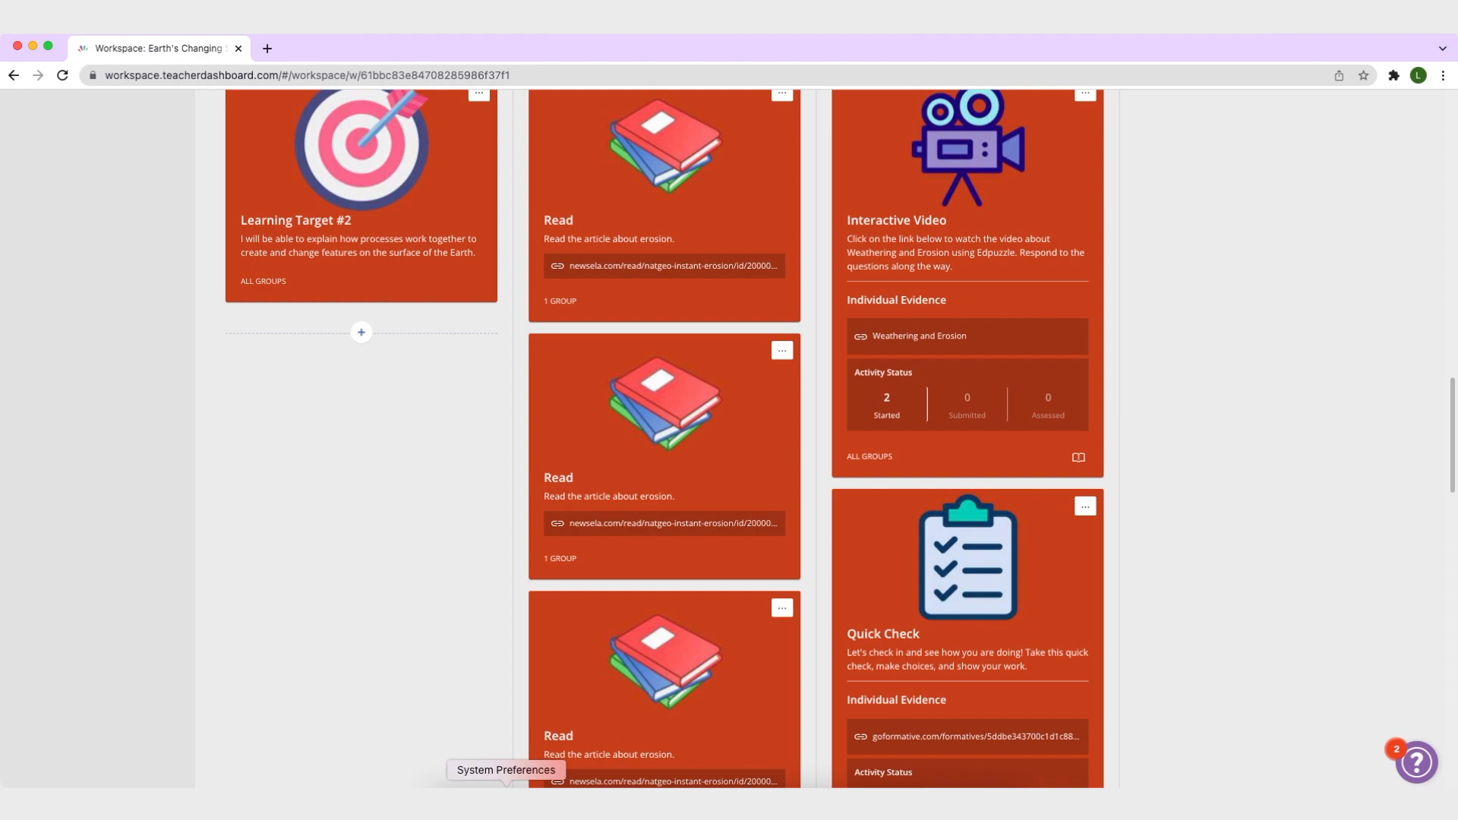
{"action": "left_click", "coordinate": [476, 783]}
{"action": "left_click", "coordinate": [444, 360]}
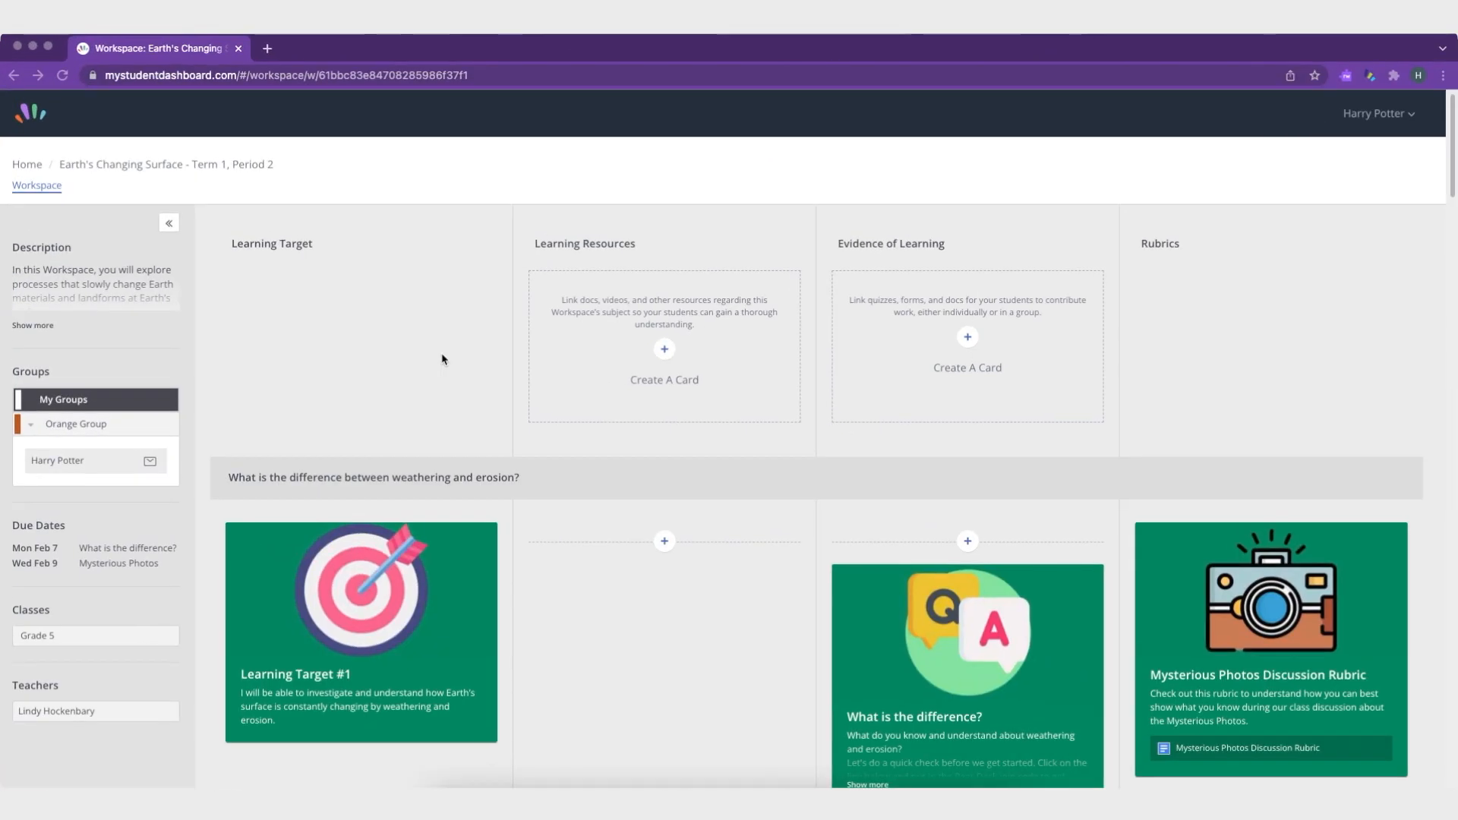
{"action": "scroll", "coordinate": [621, 513], "scroll_direction": "down", "scroll_amount": 3}
{"action": "scroll", "coordinate": [620, 513], "scroll_direction": "down", "scroll_amount": 12}
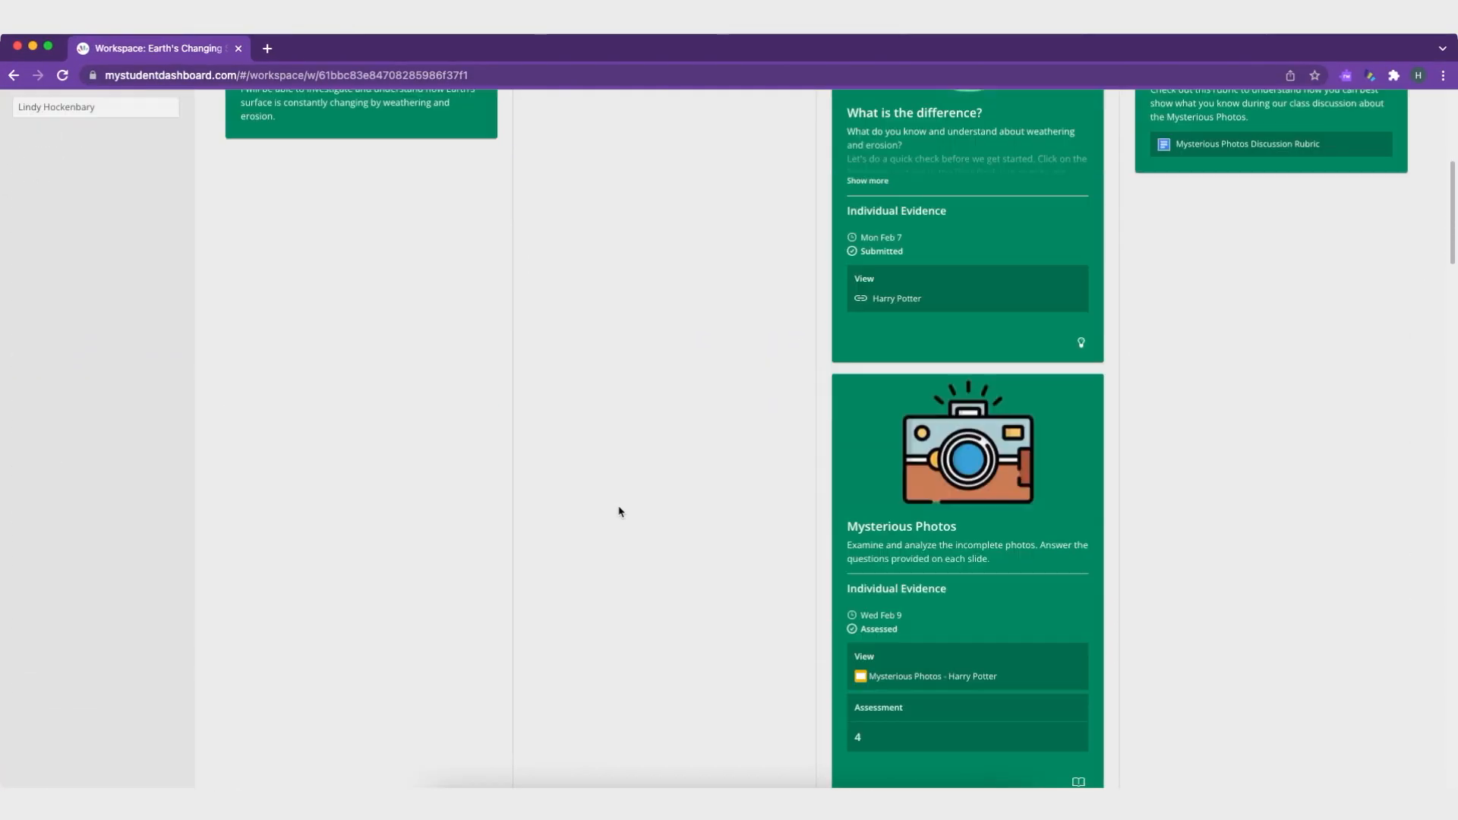
{"action": "scroll", "coordinate": [620, 500], "scroll_direction": "down", "scroll_amount": 1}
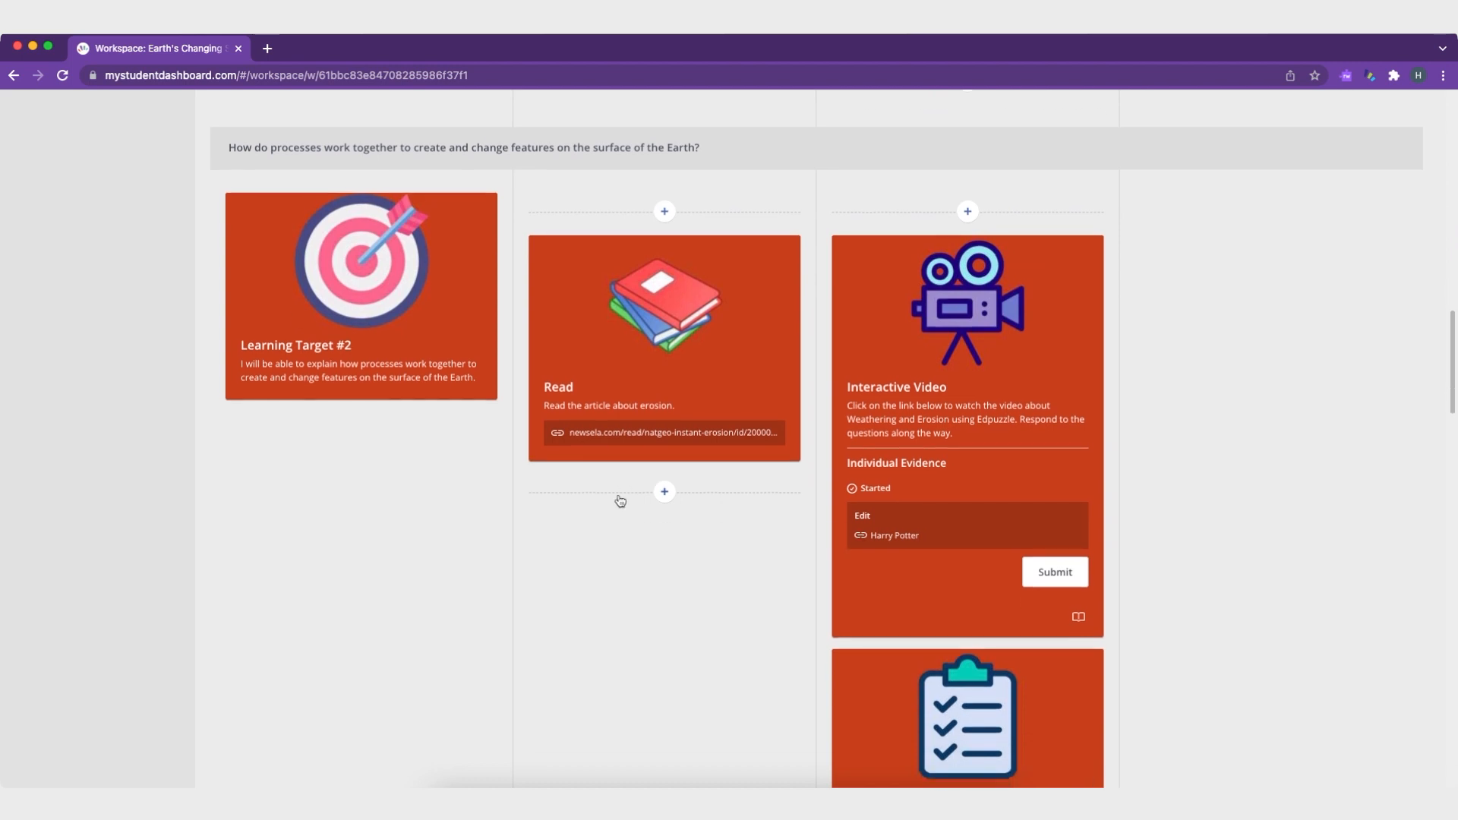
{"action": "left_click", "coordinate": [604, 434]}
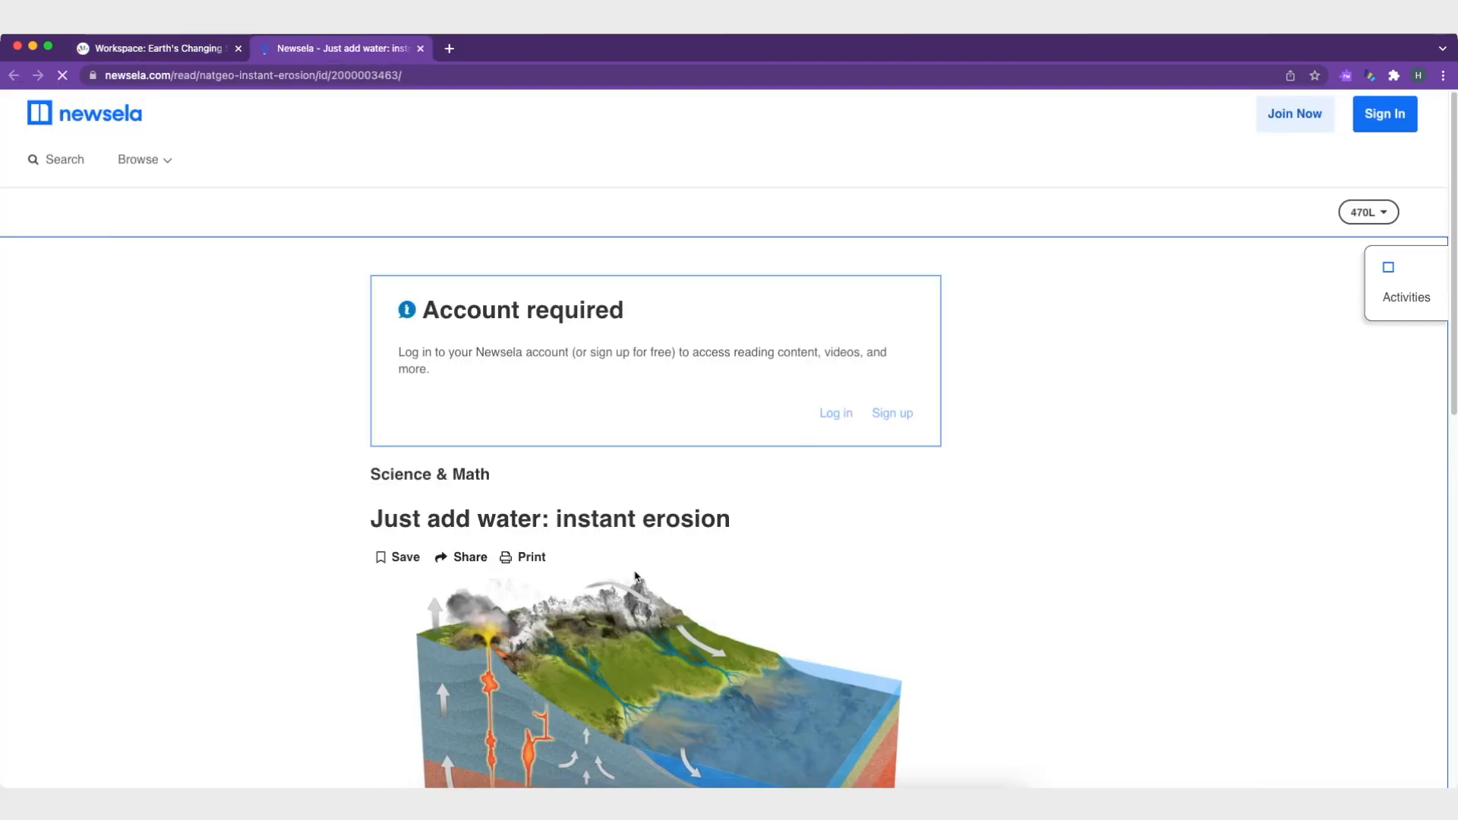
{"action": "left_click", "coordinate": [420, 49]}
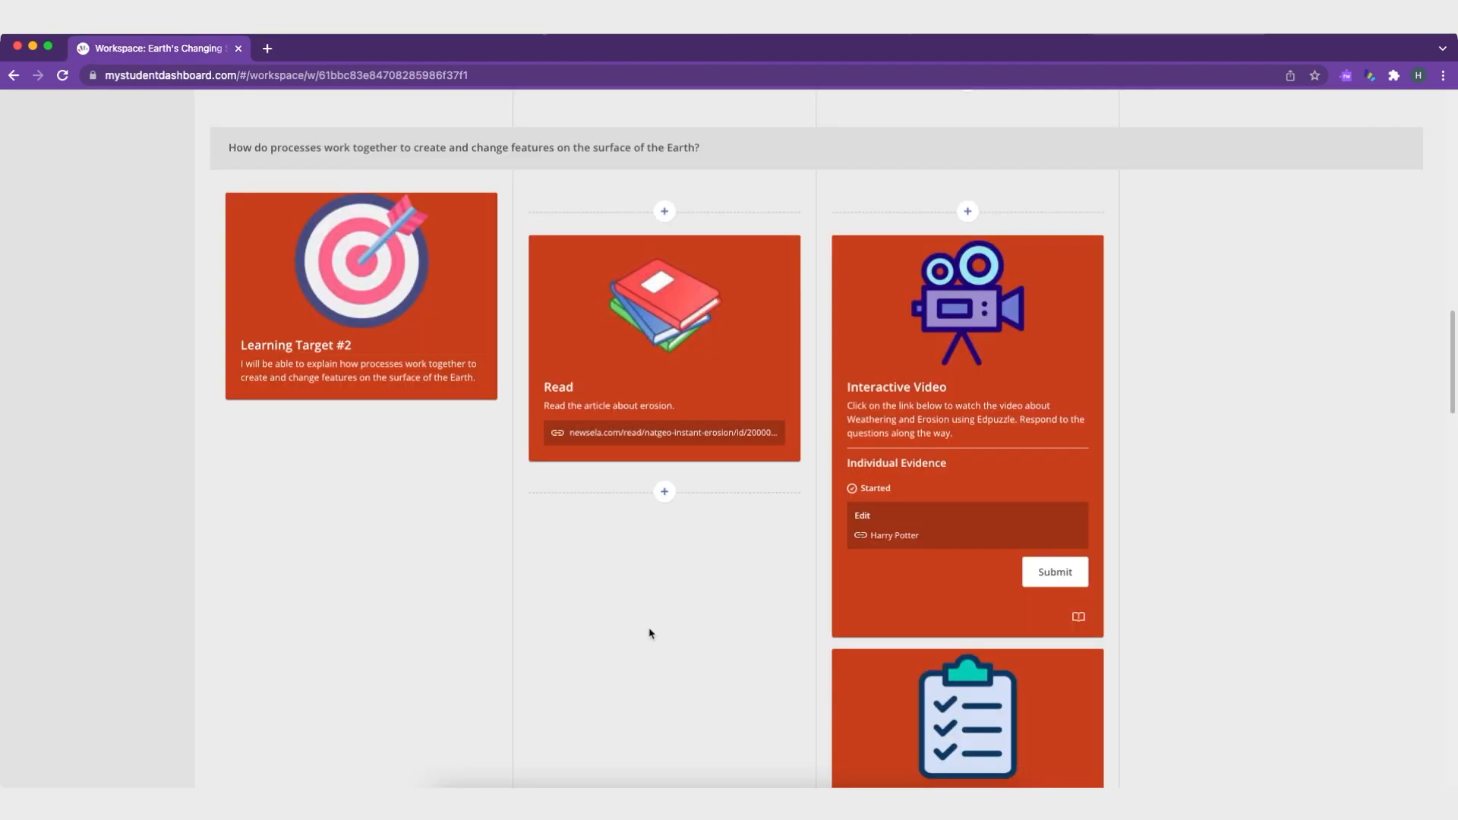
- In the student's Grade 5 classwork, expand the Monday, 2/7 reflection, open its Daily Reflection slides, and close them
{"action": "scroll", "coordinate": [649, 632], "scroll_direction": "up", "scroll_amount": 20}
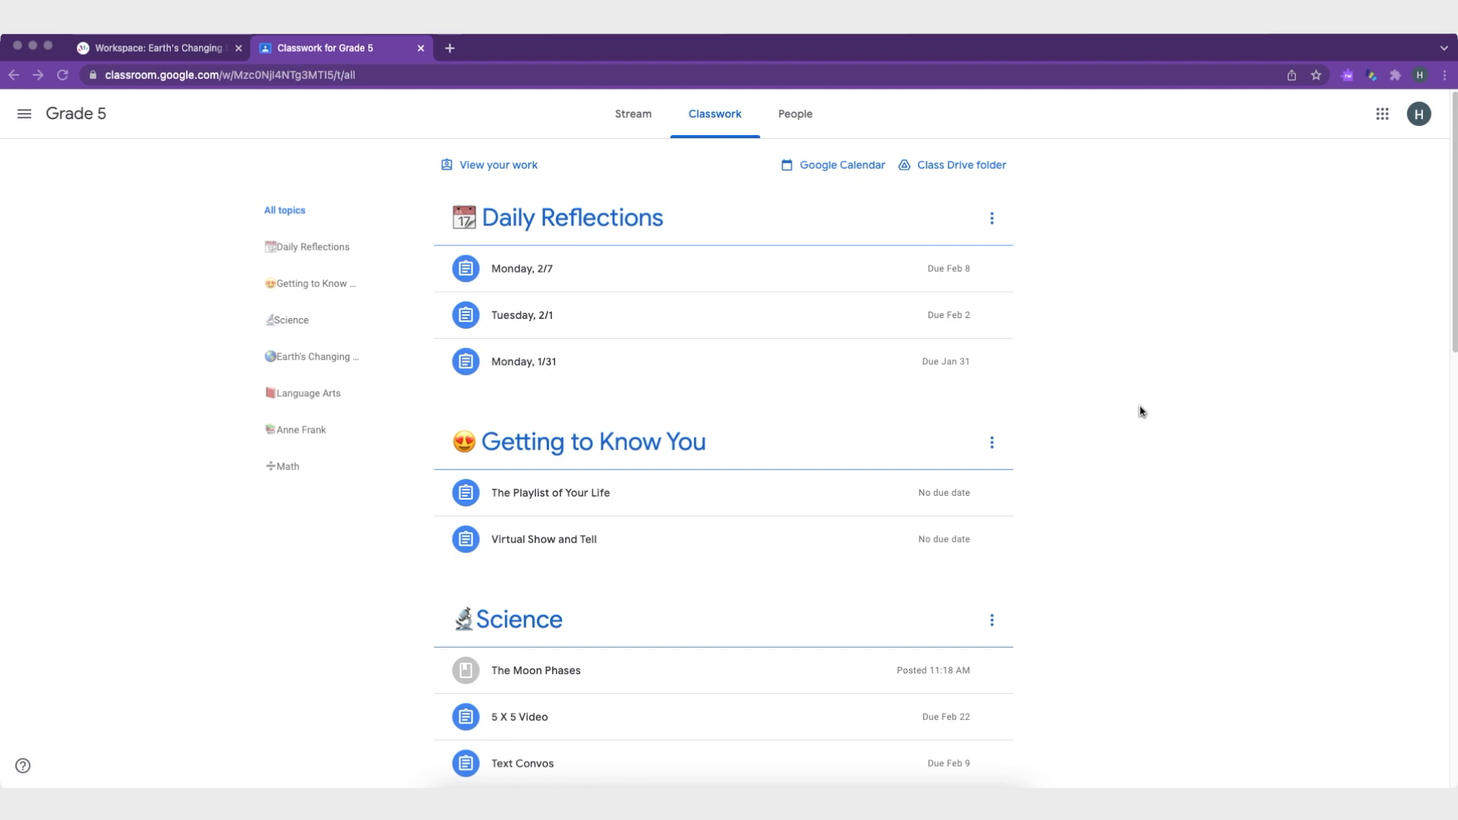
{"action": "left_click", "coordinate": [741, 270]}
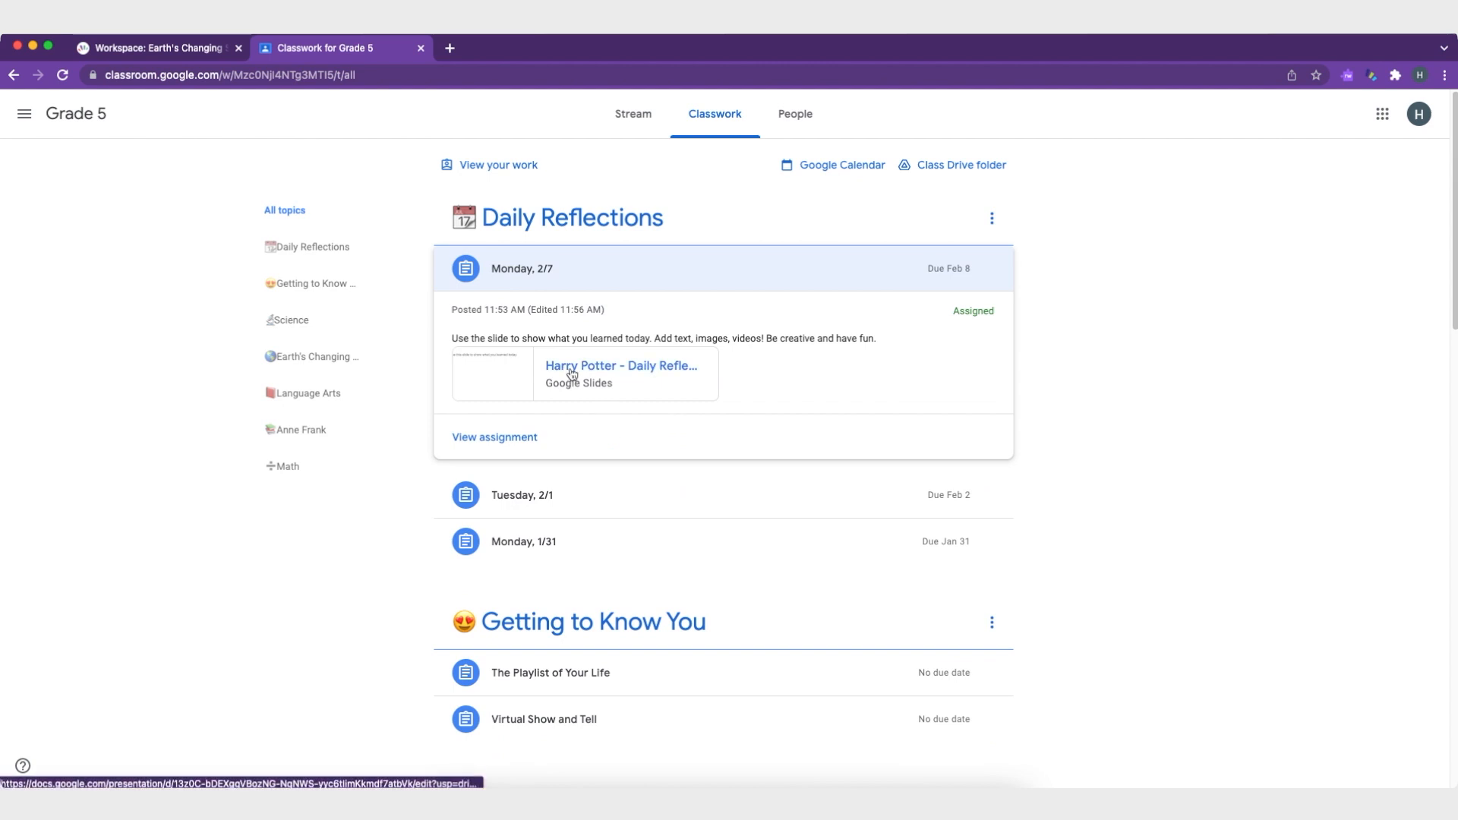
{"action": "left_click", "coordinate": [572, 374]}
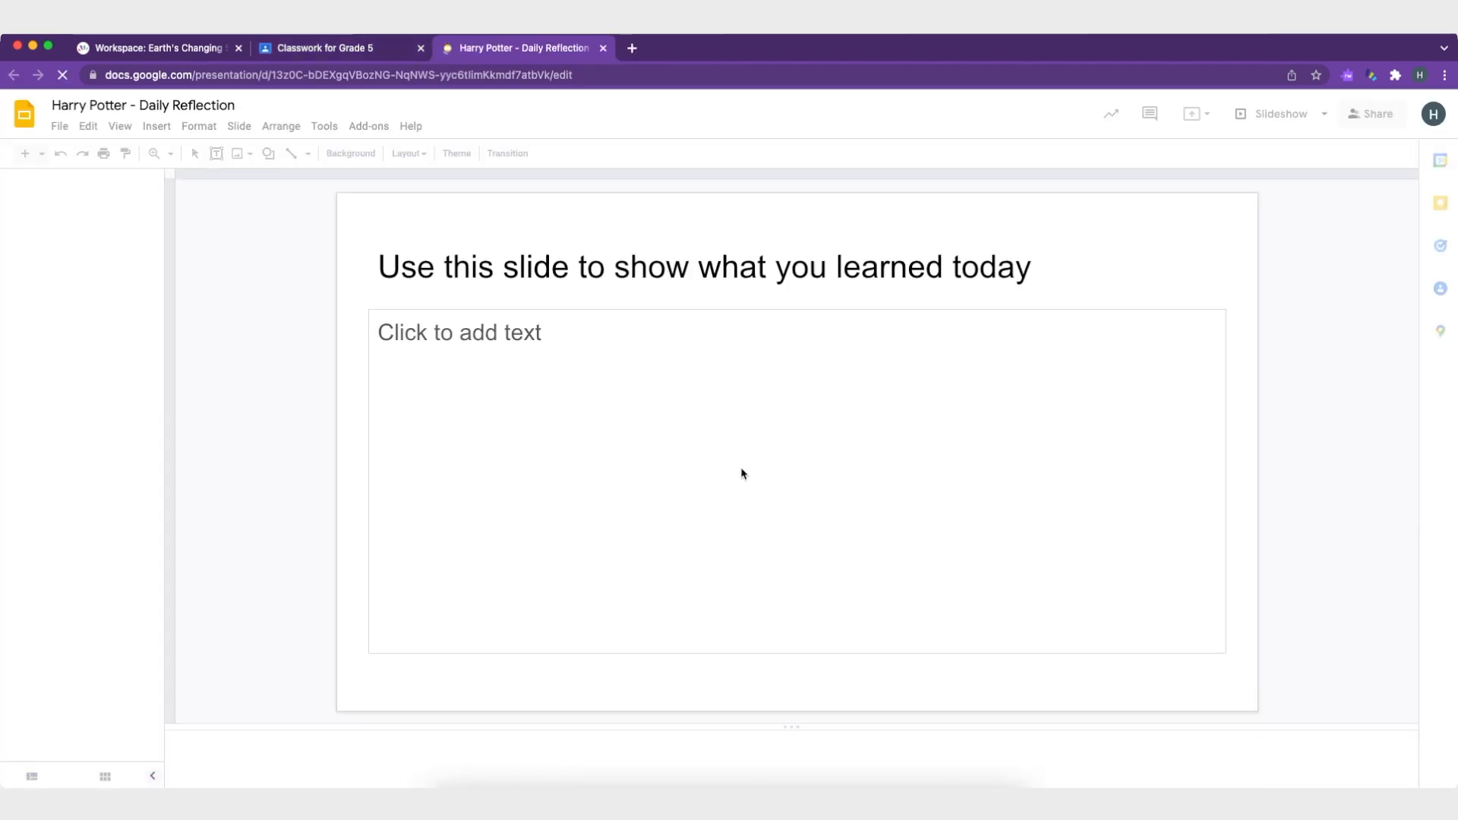
{"action": "left_click", "coordinate": [604, 48]}
- View the full assignment "What is the difference?" under Earth's Changing Surface and return to the Grade 5 classwork
{"action": "scroll", "coordinate": [799, 600], "scroll_direction": "down", "scroll_amount": 1}
{"action": "scroll", "coordinate": [799, 600], "scroll_direction": "down", "scroll_amount": 10}
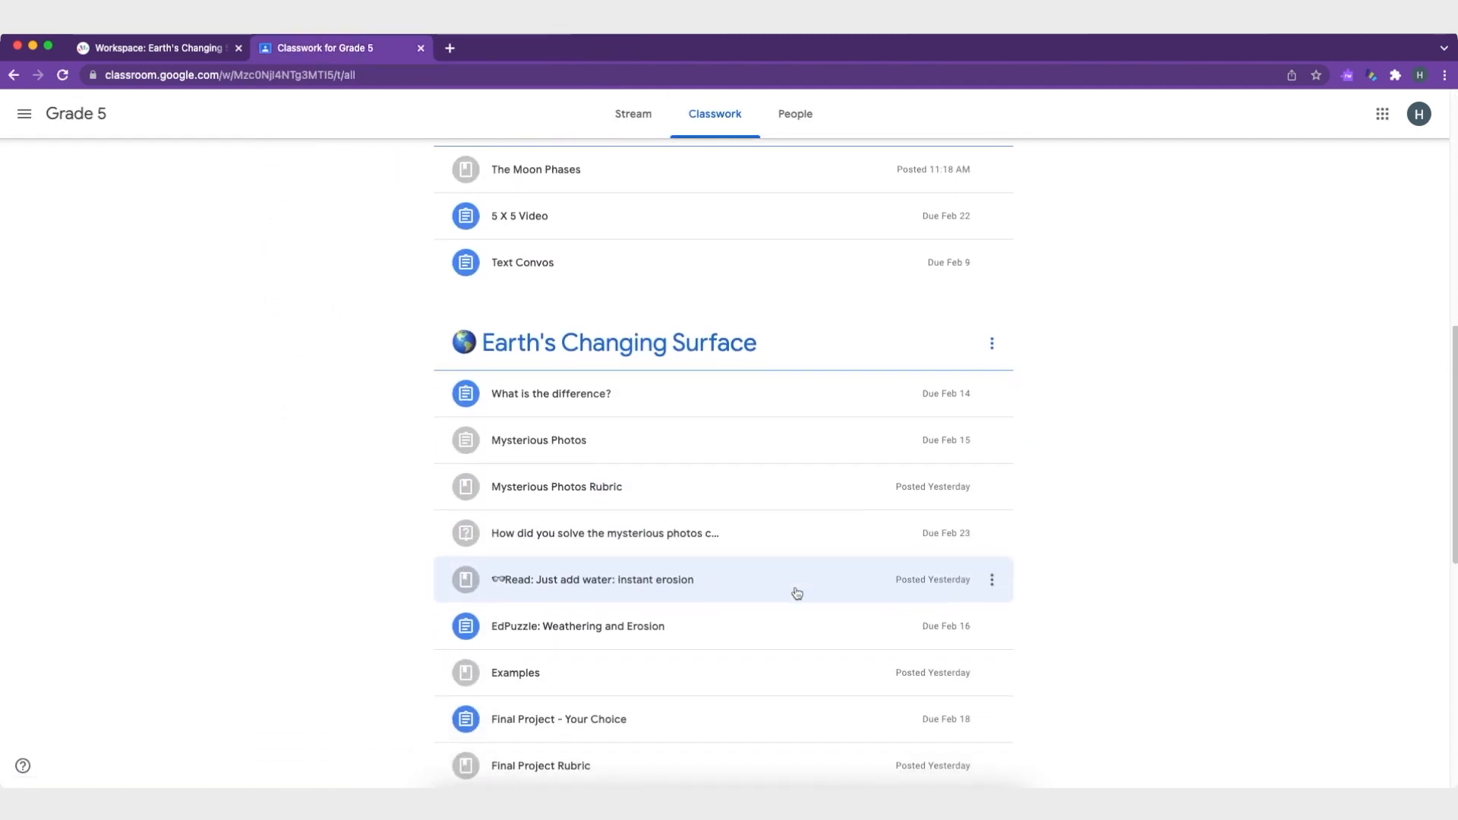
{"action": "scroll", "coordinate": [797, 593], "scroll_direction": "down", "scroll_amount": 2}
{"action": "left_click", "coordinate": [603, 258]}
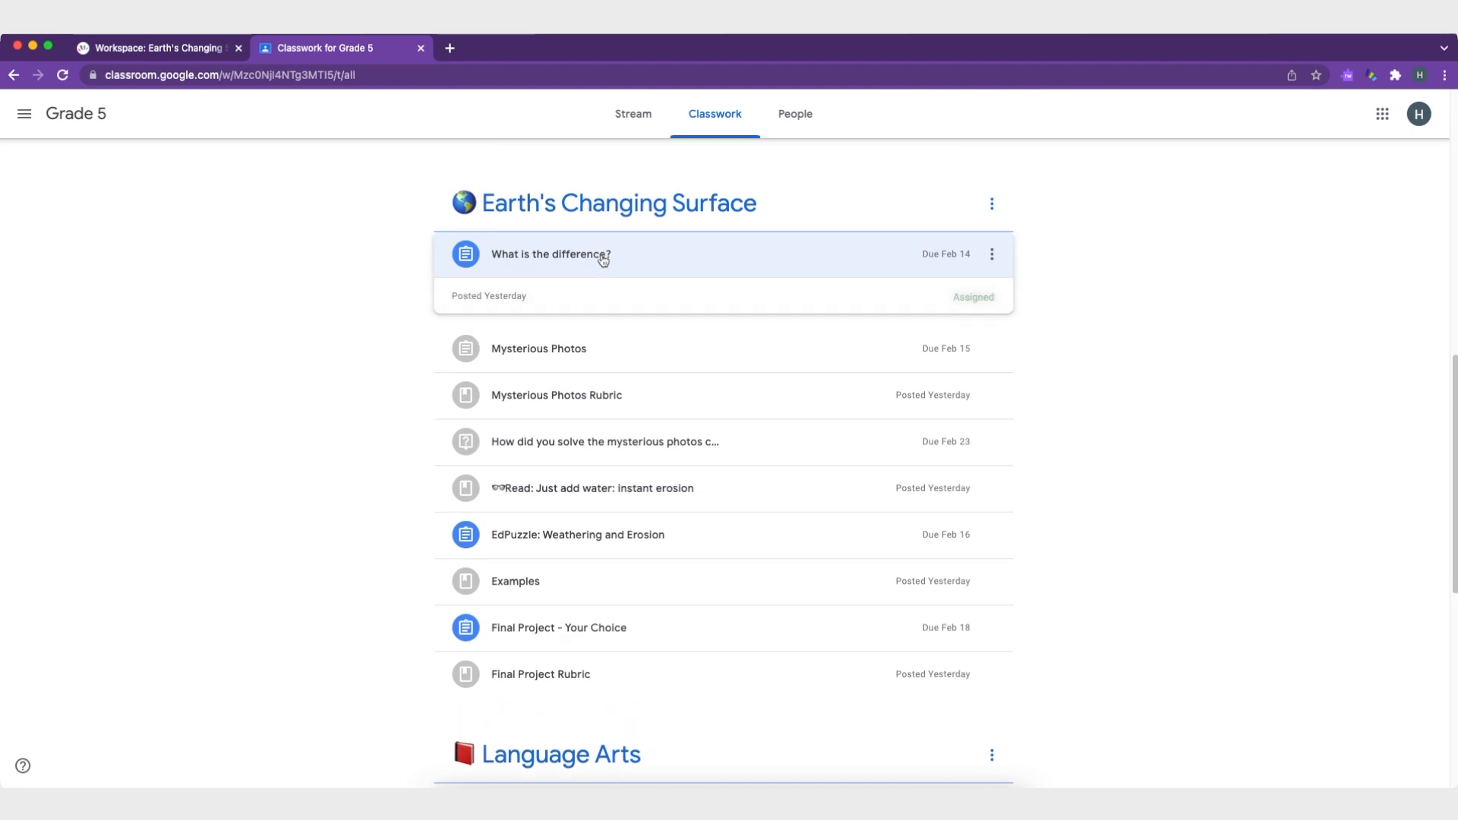
{"action": "left_click", "coordinate": [490, 382]}
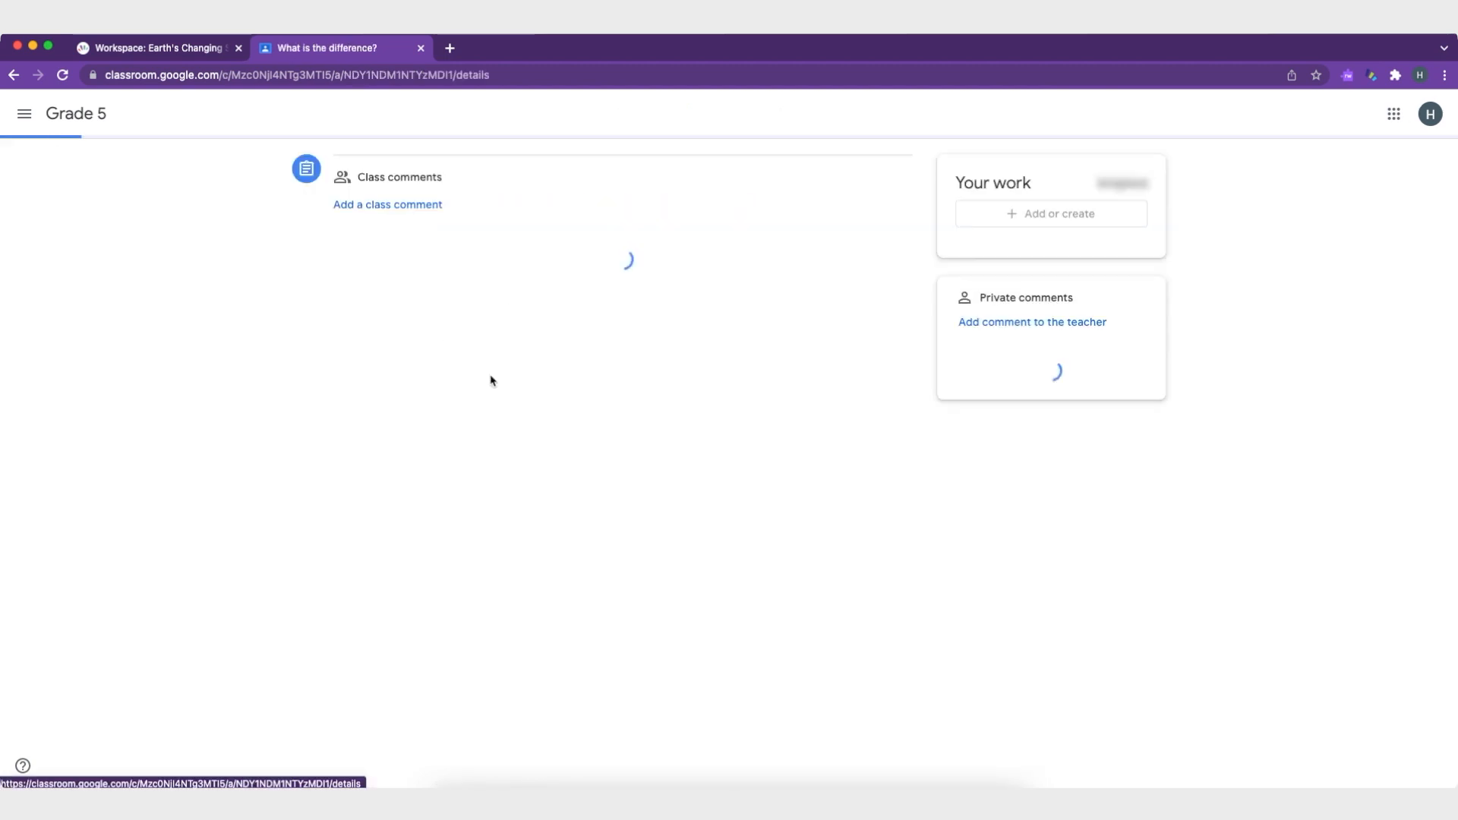
{"action": "left_click", "coordinate": [76, 115]}
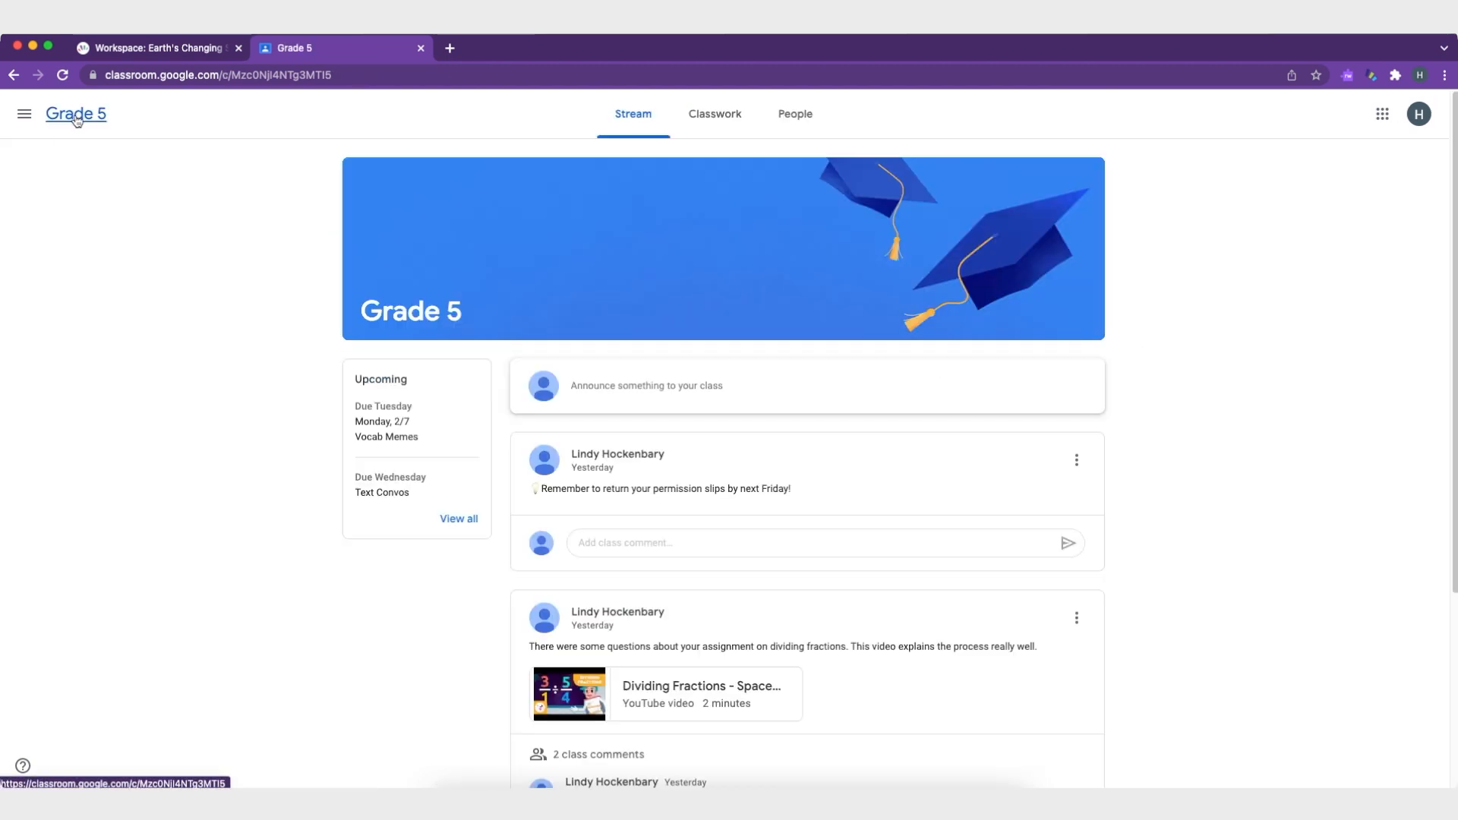
{"action": "left_click", "coordinate": [710, 115]}
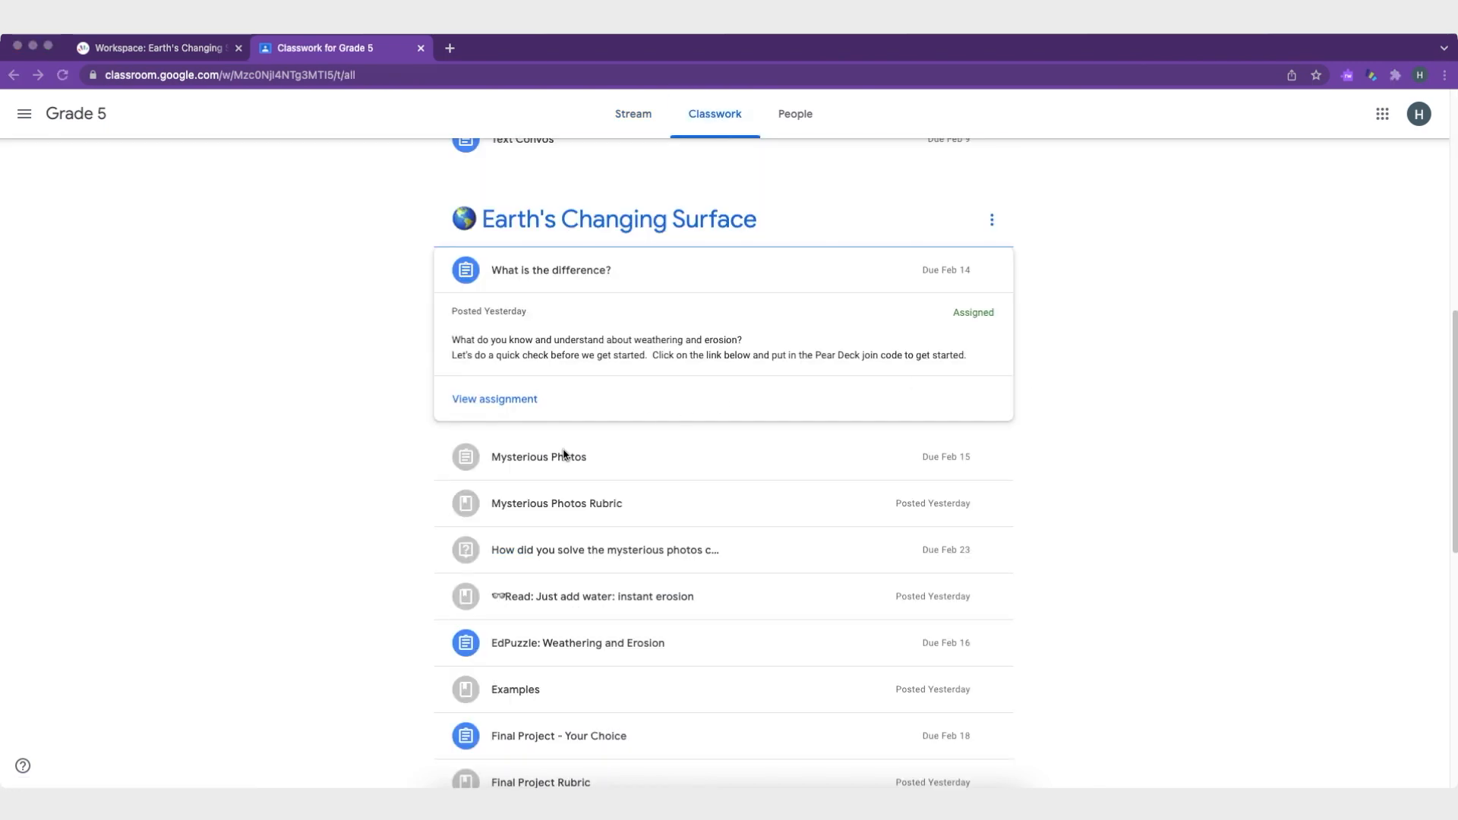
- Expand the Mysterious Photos assignment, open the student's attached slides, and close them
{"action": "left_click", "coordinate": [515, 468]}
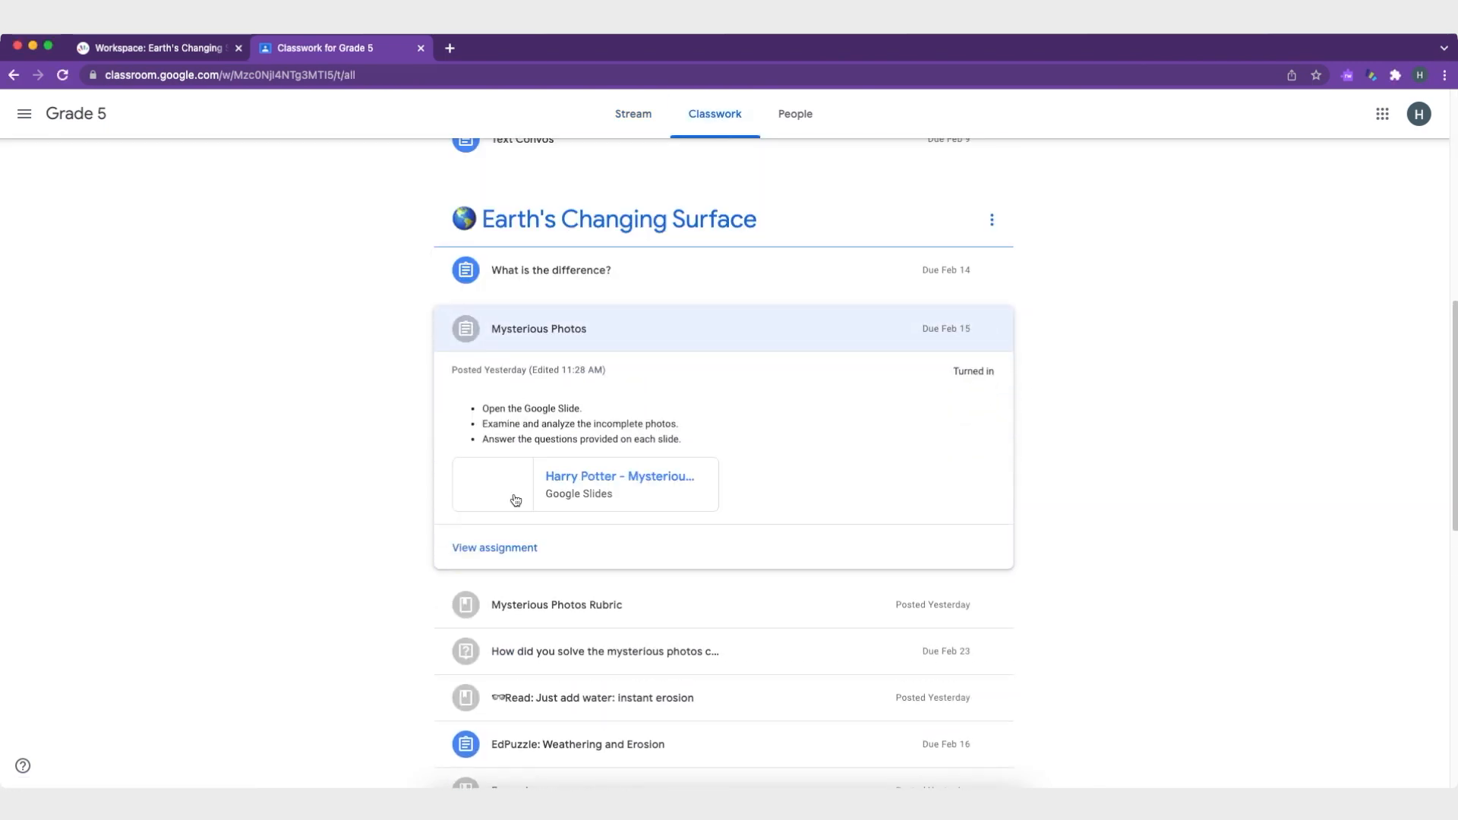
{"action": "left_click", "coordinate": [615, 479]}
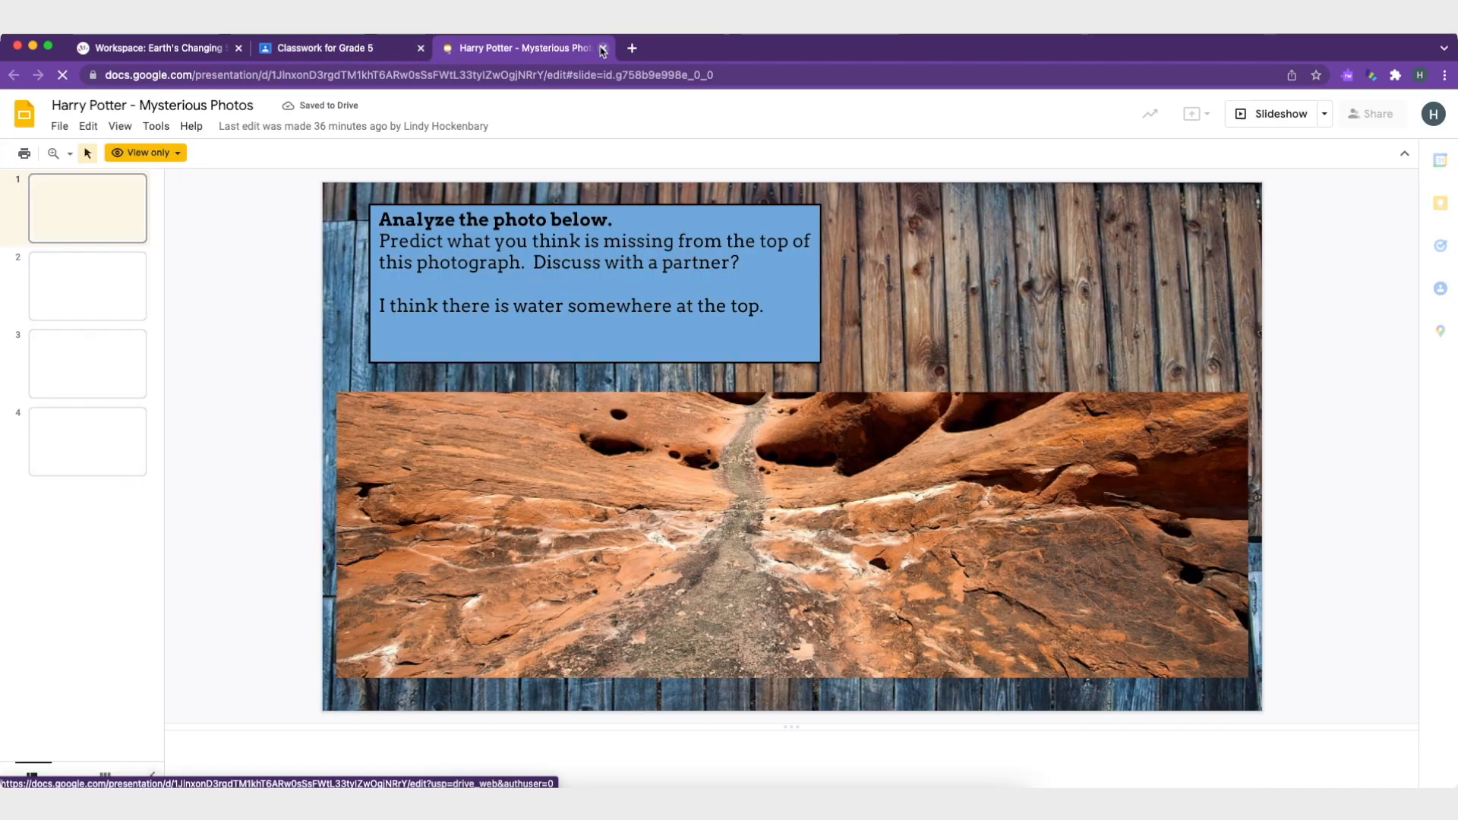
{"action": "left_click", "coordinate": [602, 49]}
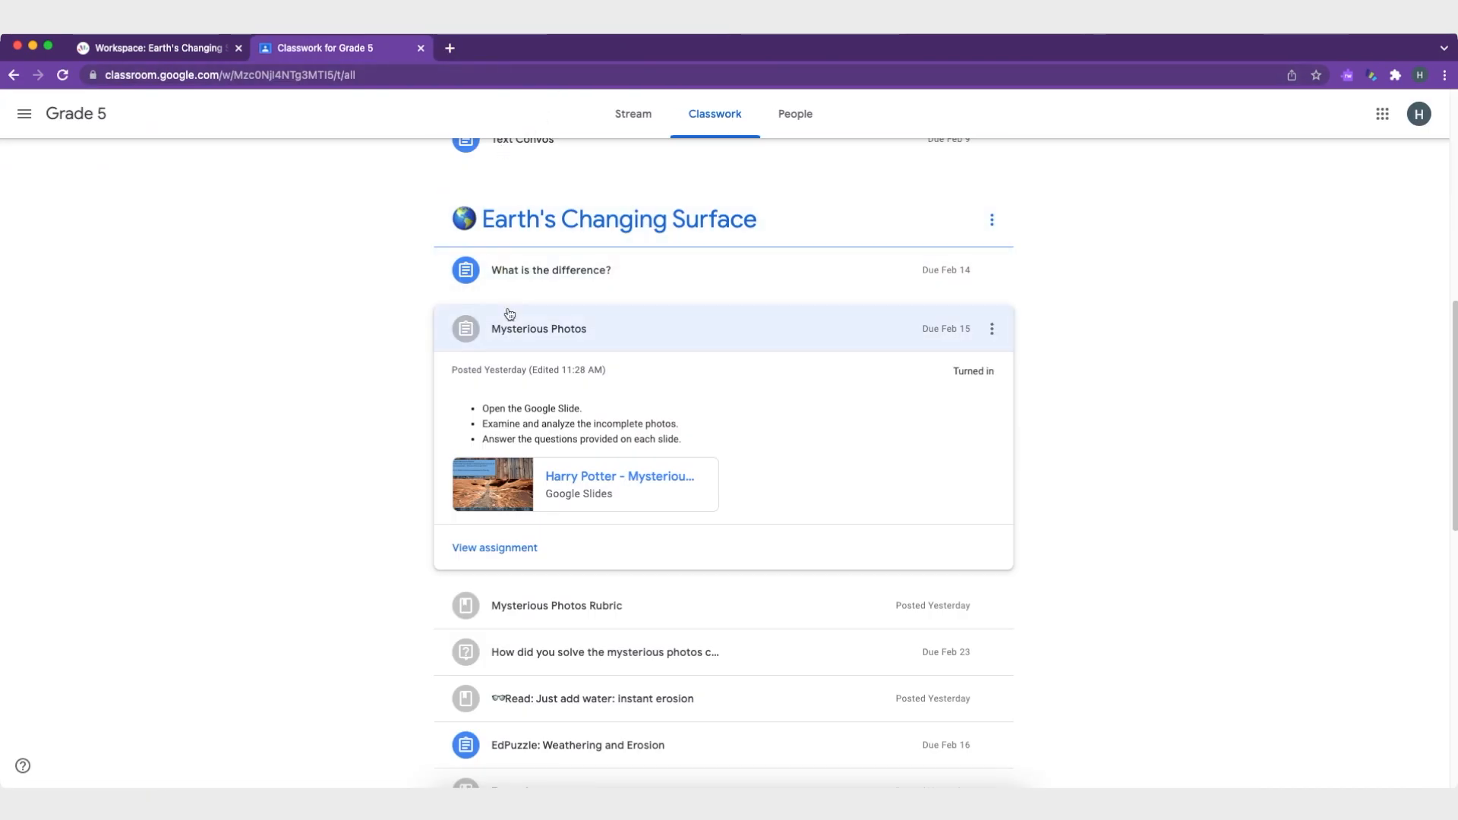
- Collapse Mysterious Photos and open the full page of the question on how the mysterious photos challenge was solved
{"action": "left_click", "coordinate": [499, 328]}
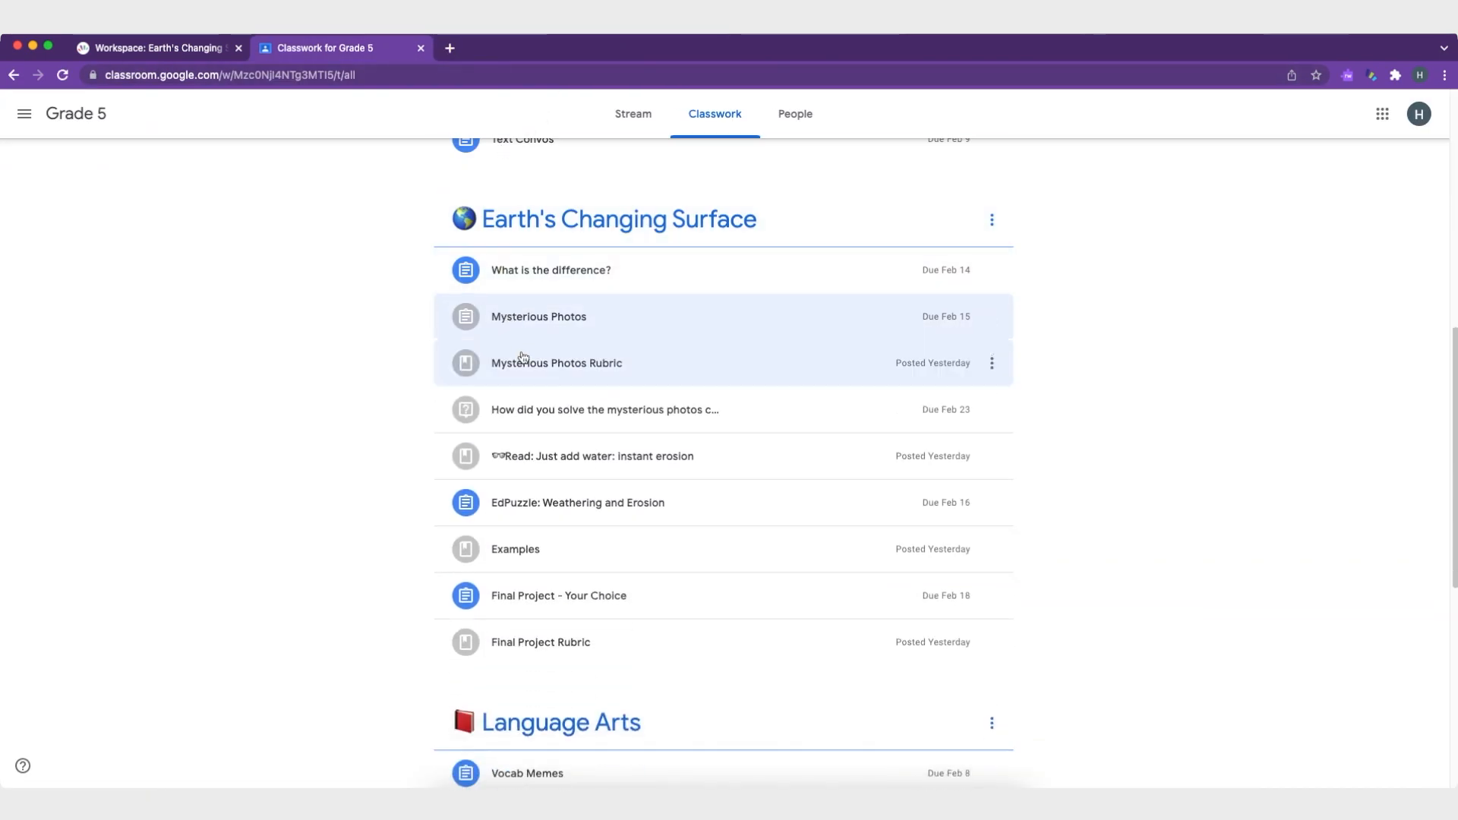
{"action": "left_click", "coordinate": [534, 419]}
{"action": "left_click", "coordinate": [490, 555]}
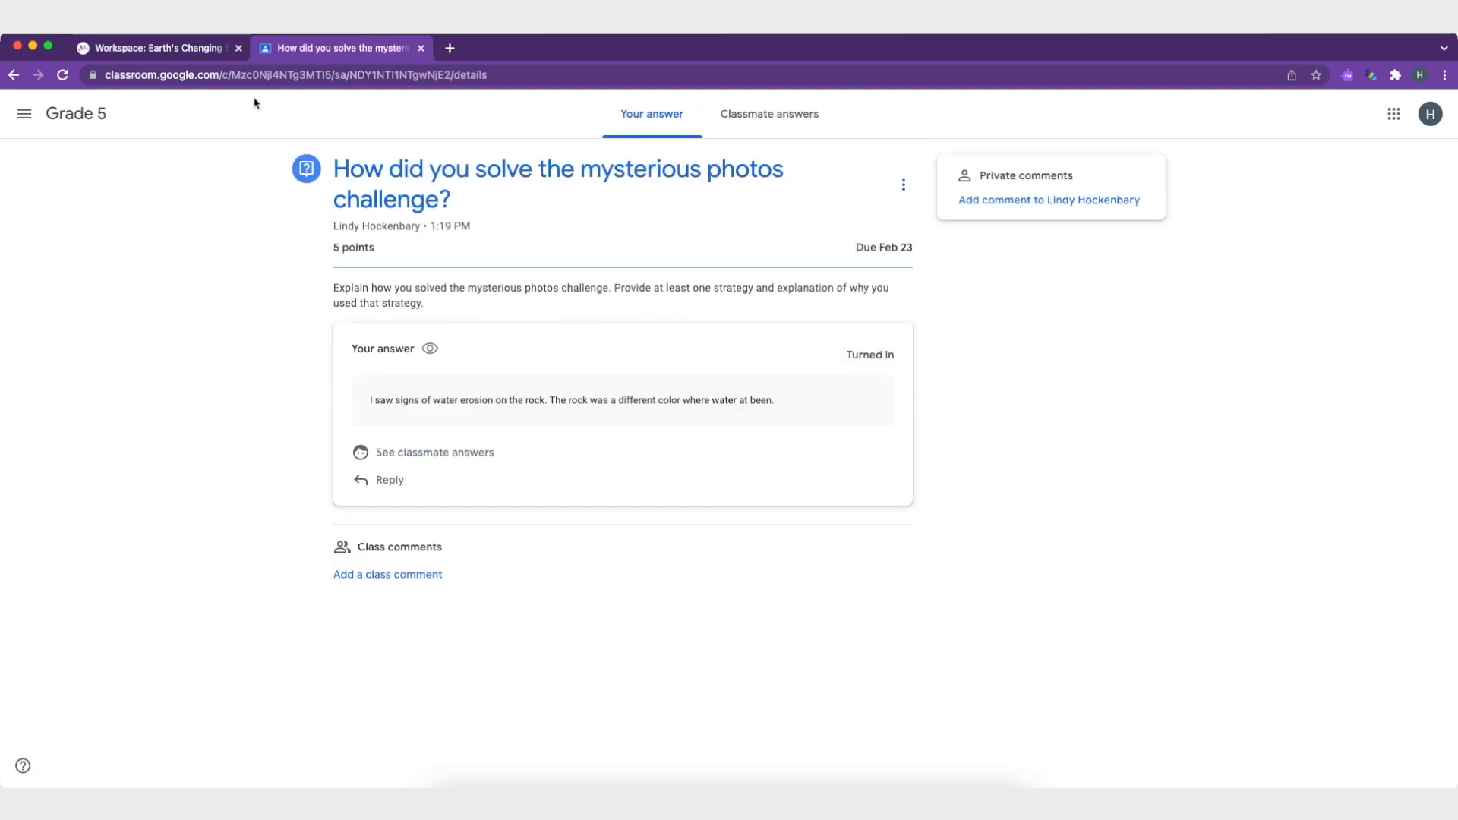
- Switch to the student's Earth's Changing Surface workspace and examine the cards and evidence statuses across its sections
{"action": "left_click", "coordinate": [189, 50]}
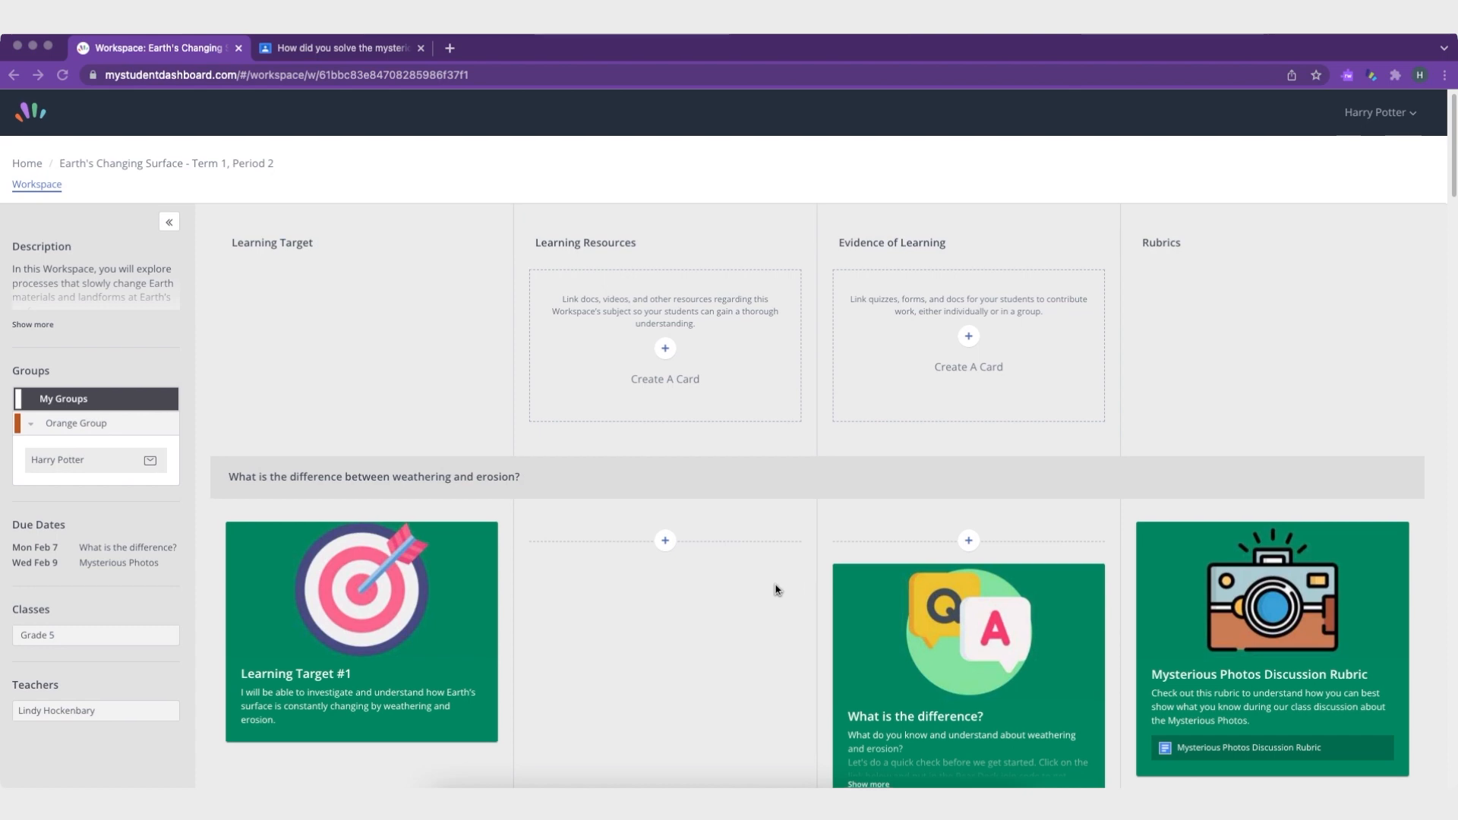
{"action": "scroll", "coordinate": [782, 589], "scroll_direction": "down", "scroll_amount": 6}
{"action": "scroll", "coordinate": [779, 585], "scroll_direction": "down", "scroll_amount": 12}
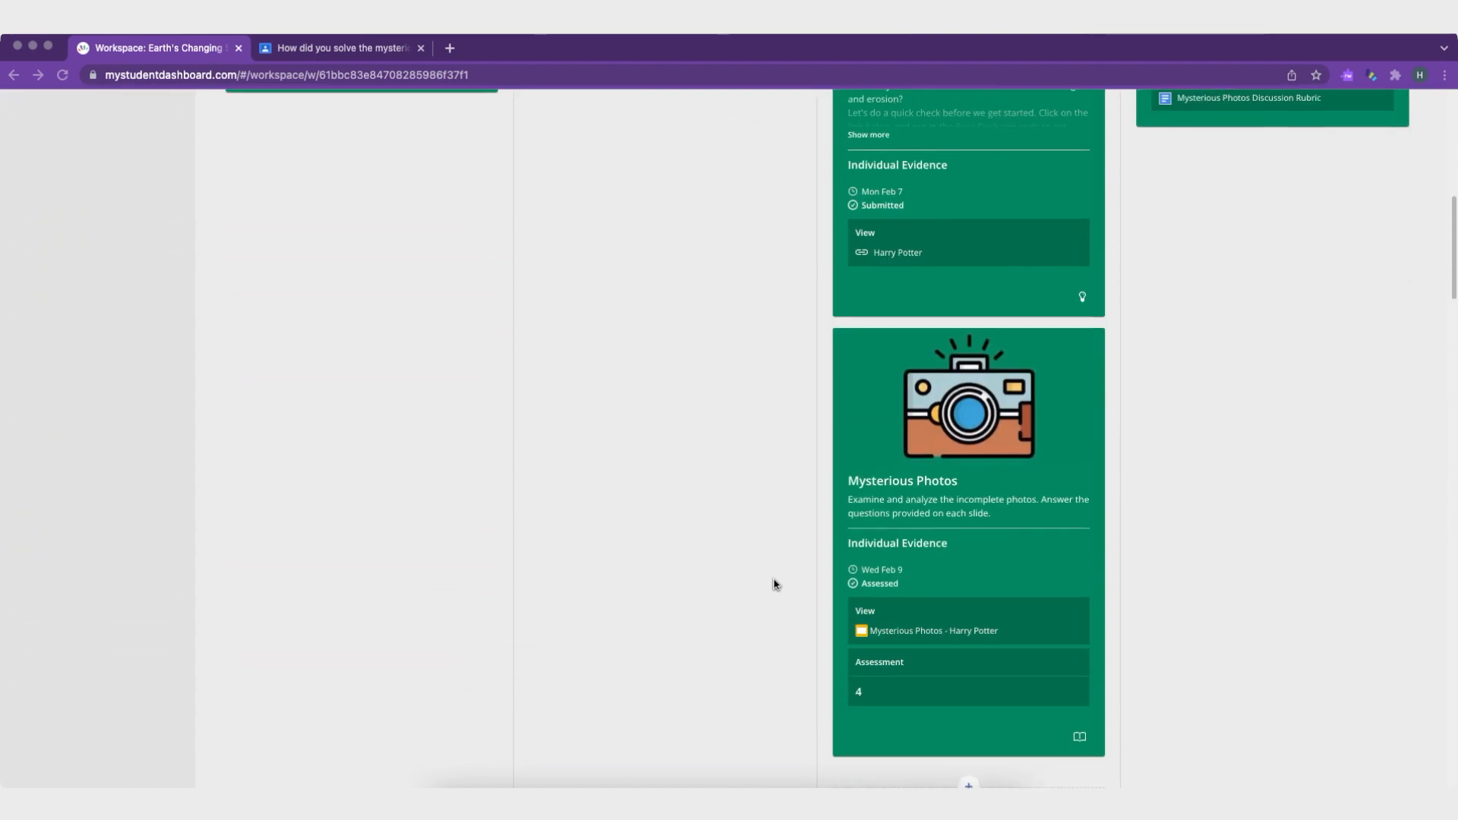
{"action": "scroll", "coordinate": [776, 584], "scroll_direction": "down", "scroll_amount": 10}
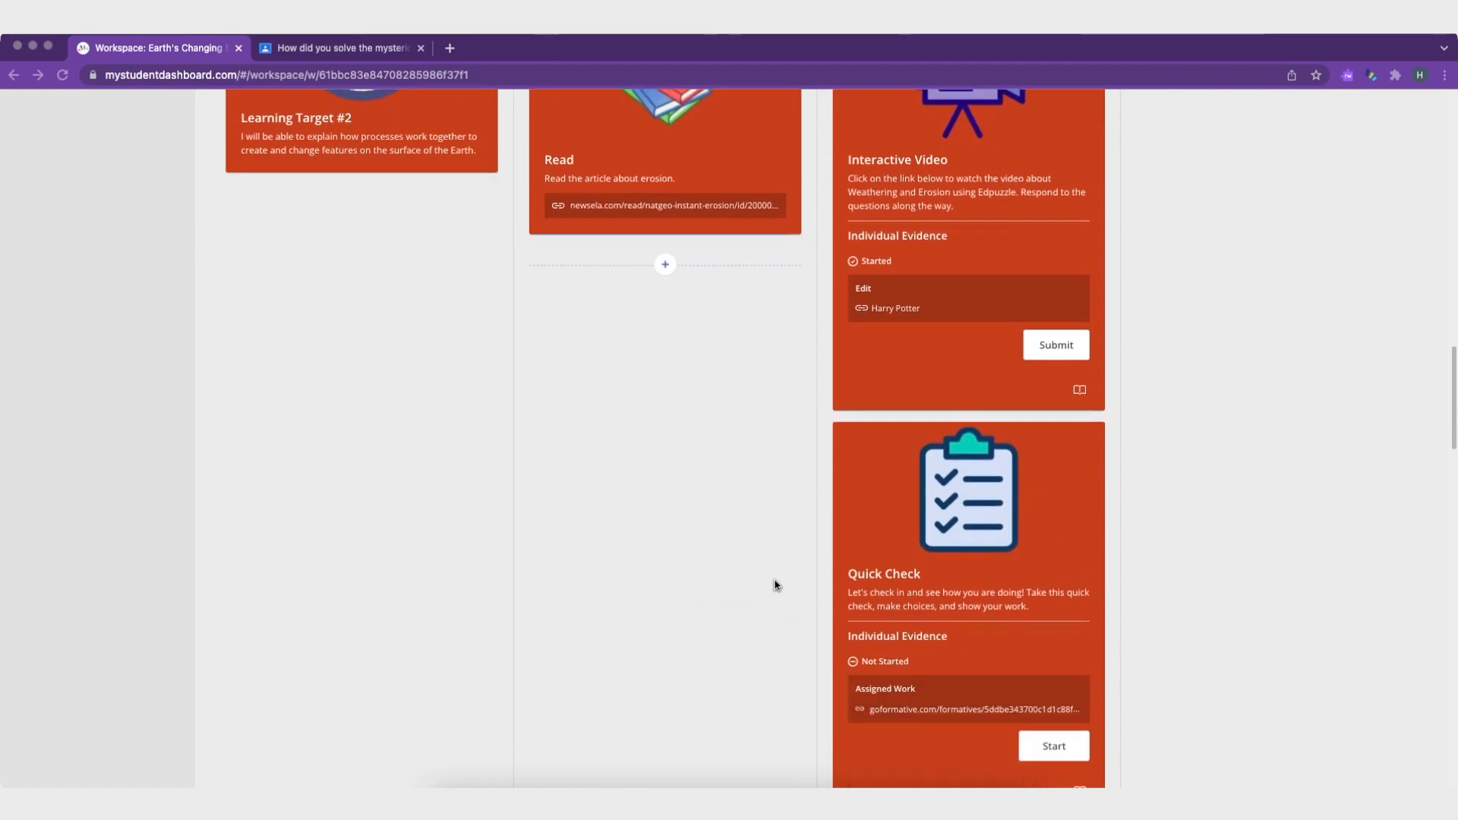
{"action": "scroll", "coordinate": [776, 585], "scroll_direction": "down", "scroll_amount": 9}
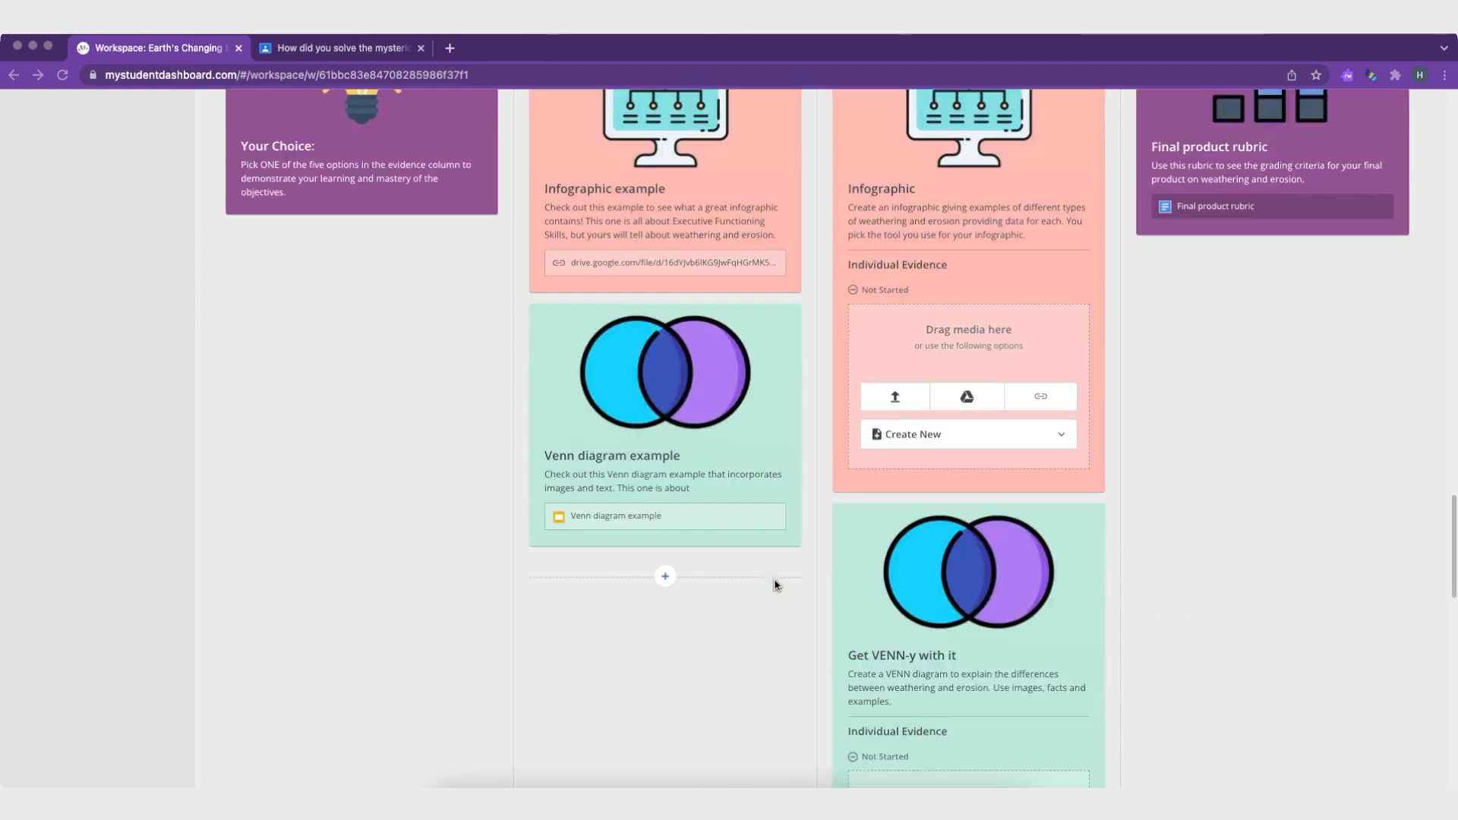
{"action": "scroll", "coordinate": [776, 585], "scroll_direction": "up", "scroll_amount": 18}
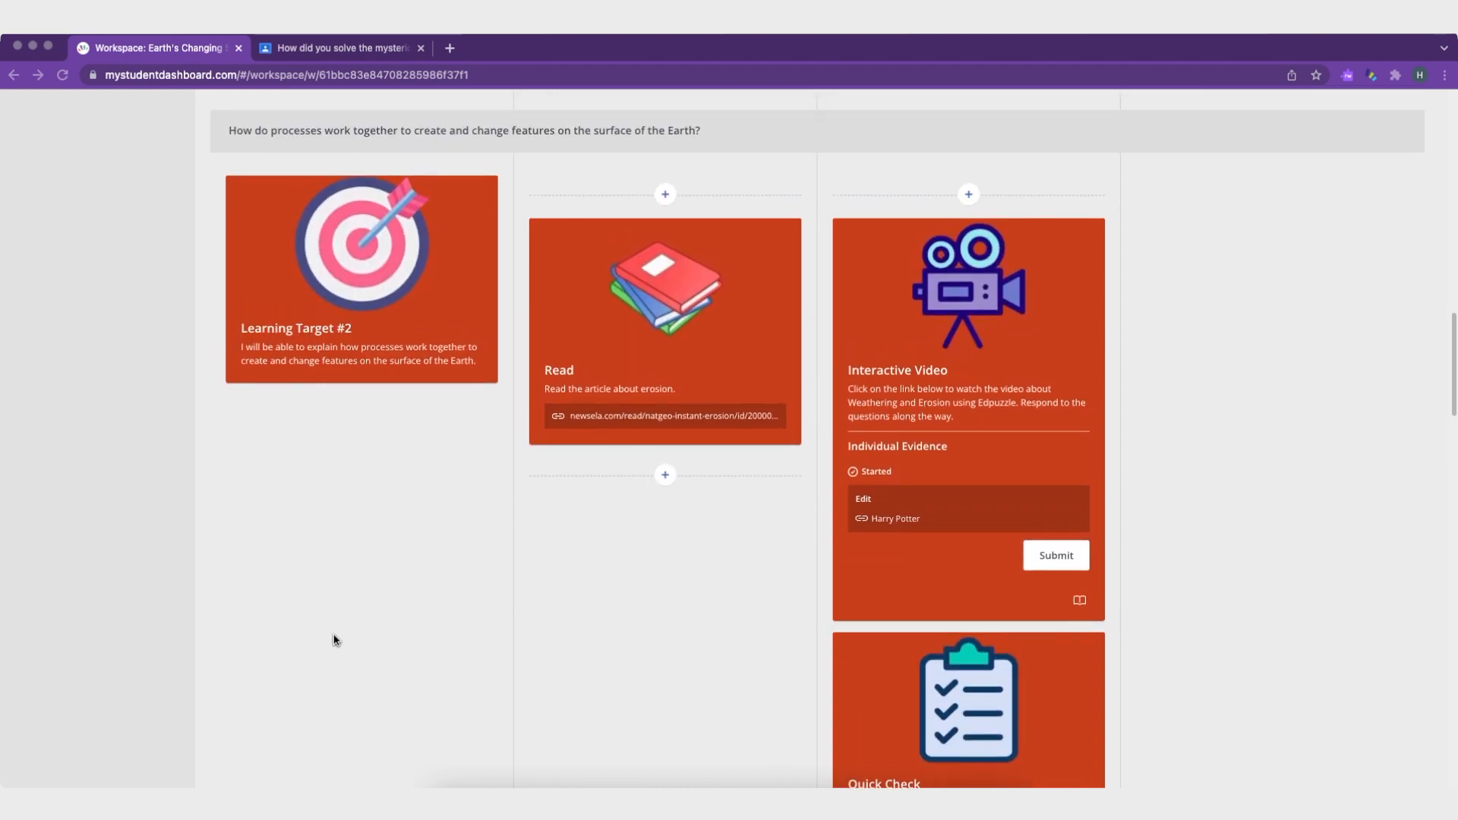
{"action": "scroll", "coordinate": [618, 617], "scroll_direction": "up", "scroll_amount": 9}
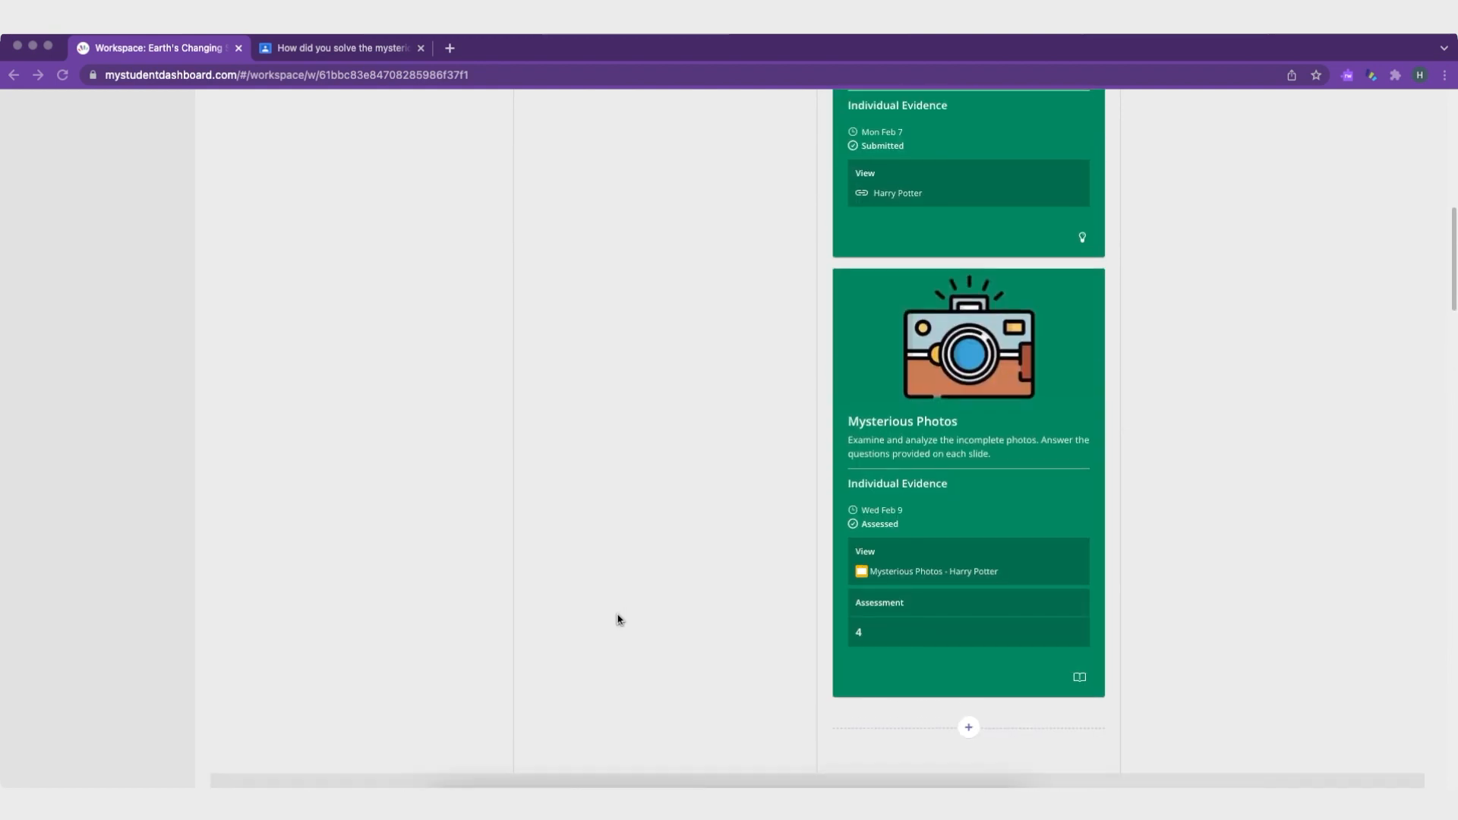
{"action": "scroll", "coordinate": [618, 619], "scroll_direction": "up", "scroll_amount": 5}
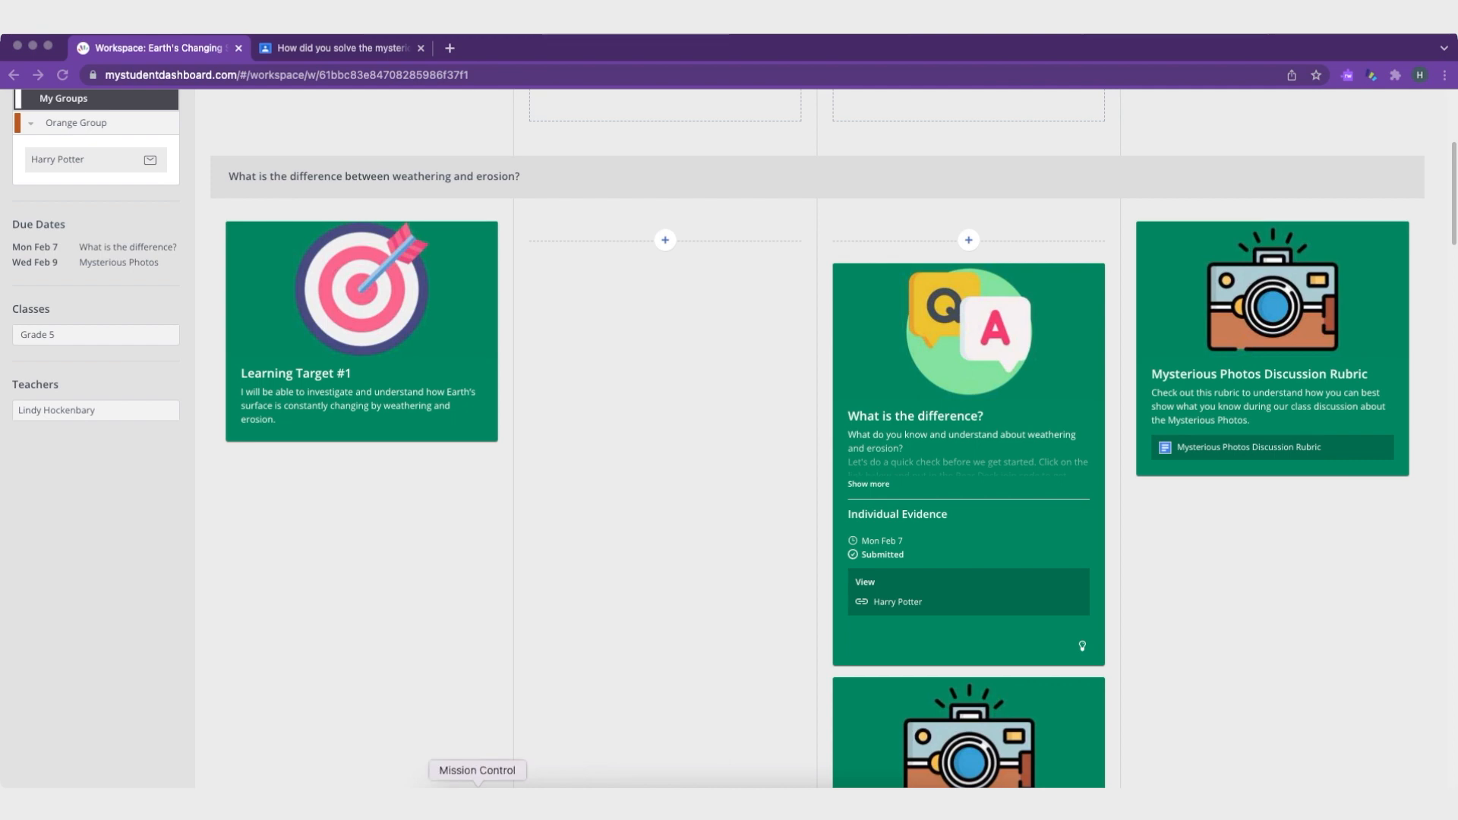
- Switch to the teacher's browser window and open the group editor of the Earth's Changing Surface workspace
{"action": "left_click", "coordinate": [478, 782]}
{"action": "left_click", "coordinate": [480, 406]}
{"action": "key", "text": "super+l"}
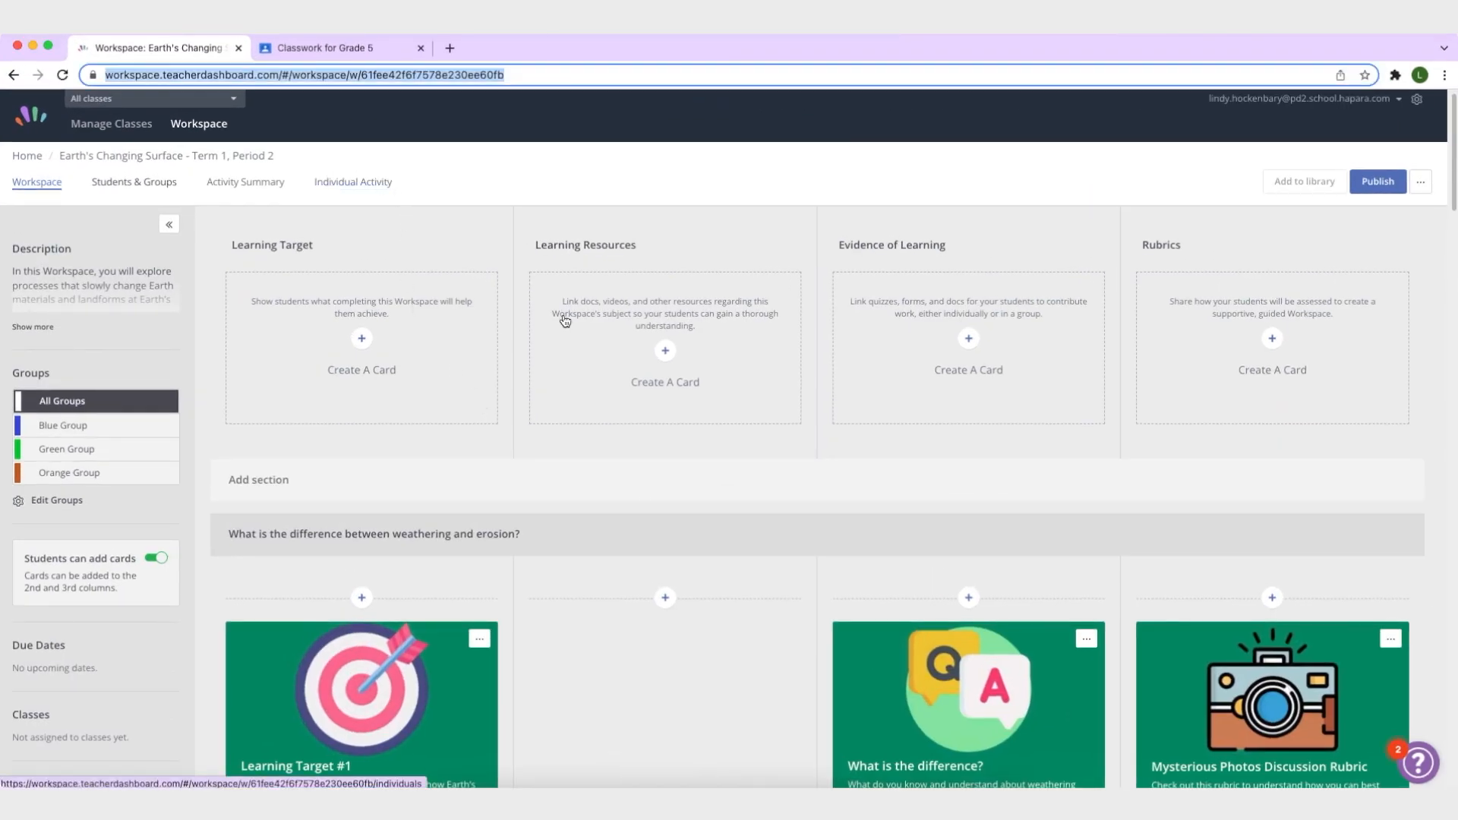
{"action": "left_click", "coordinate": [21, 503]}
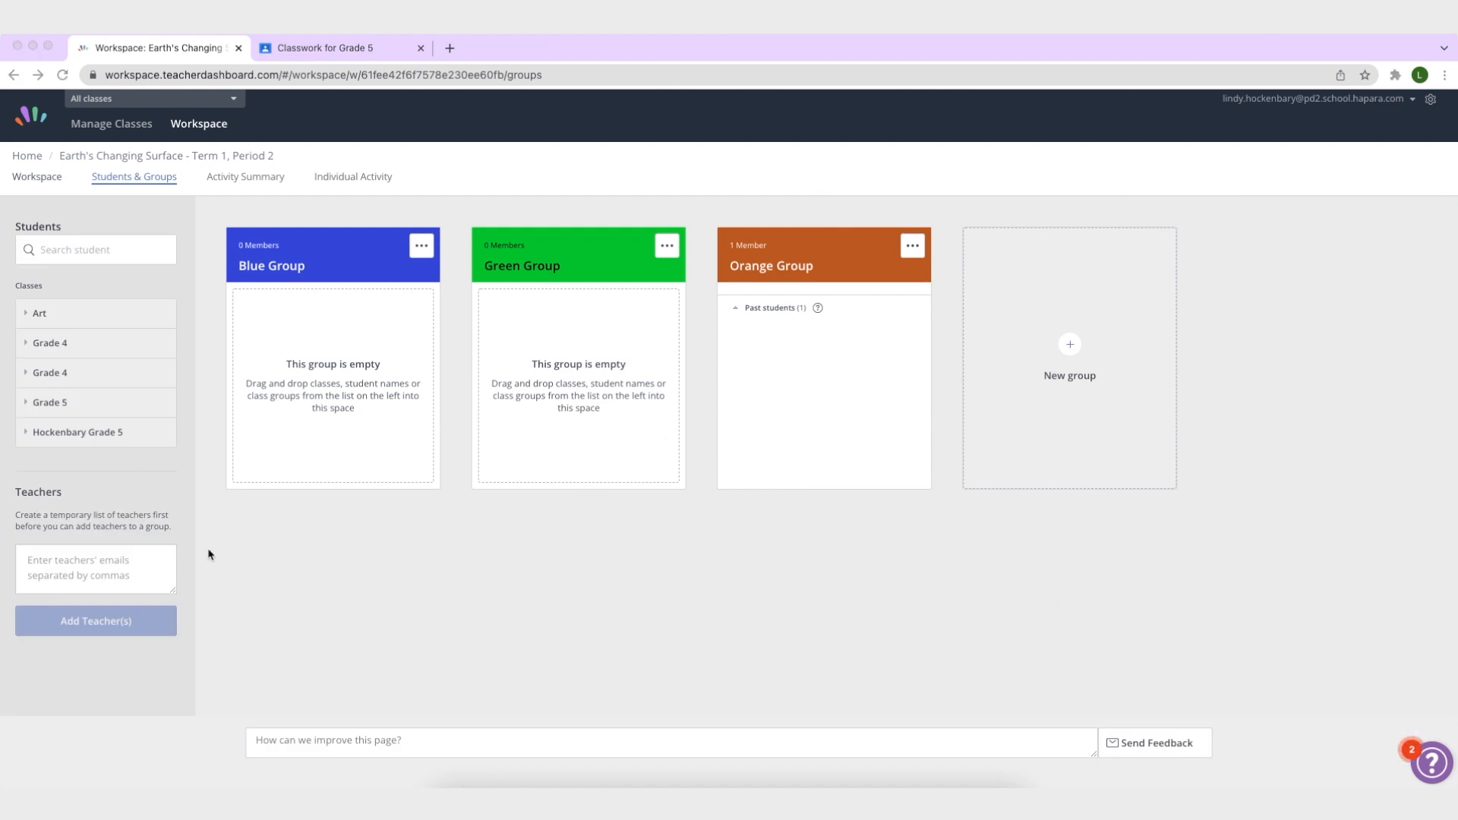
- From Grade 5, add the first listed student to Orange Group, the second to Blue Group, and the last two to Green Group
{"action": "left_click", "coordinate": [34, 403]}
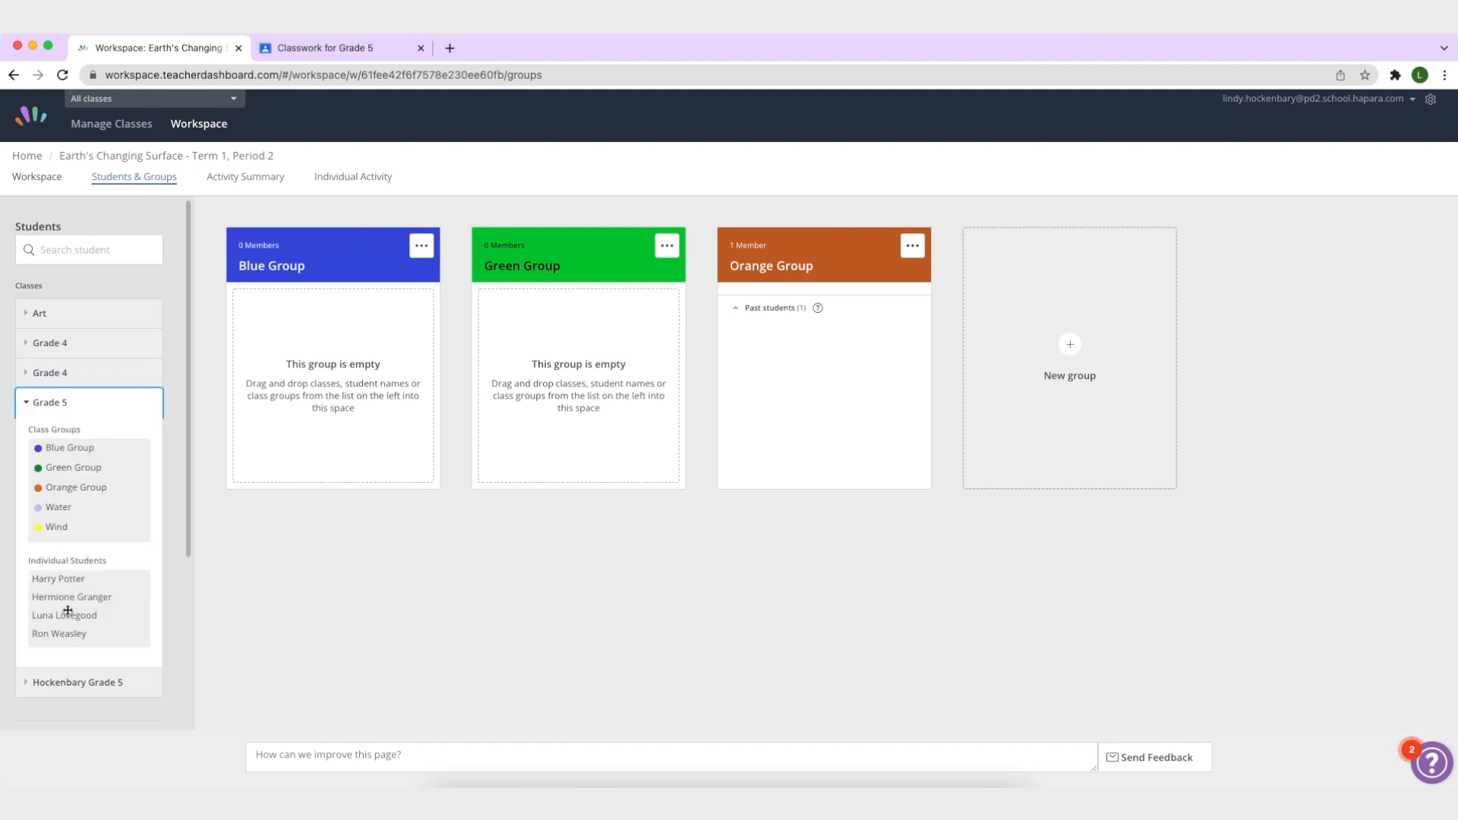
{"action": "left_click_drag", "start_coordinate": [52, 580], "coordinate": [784, 367]}
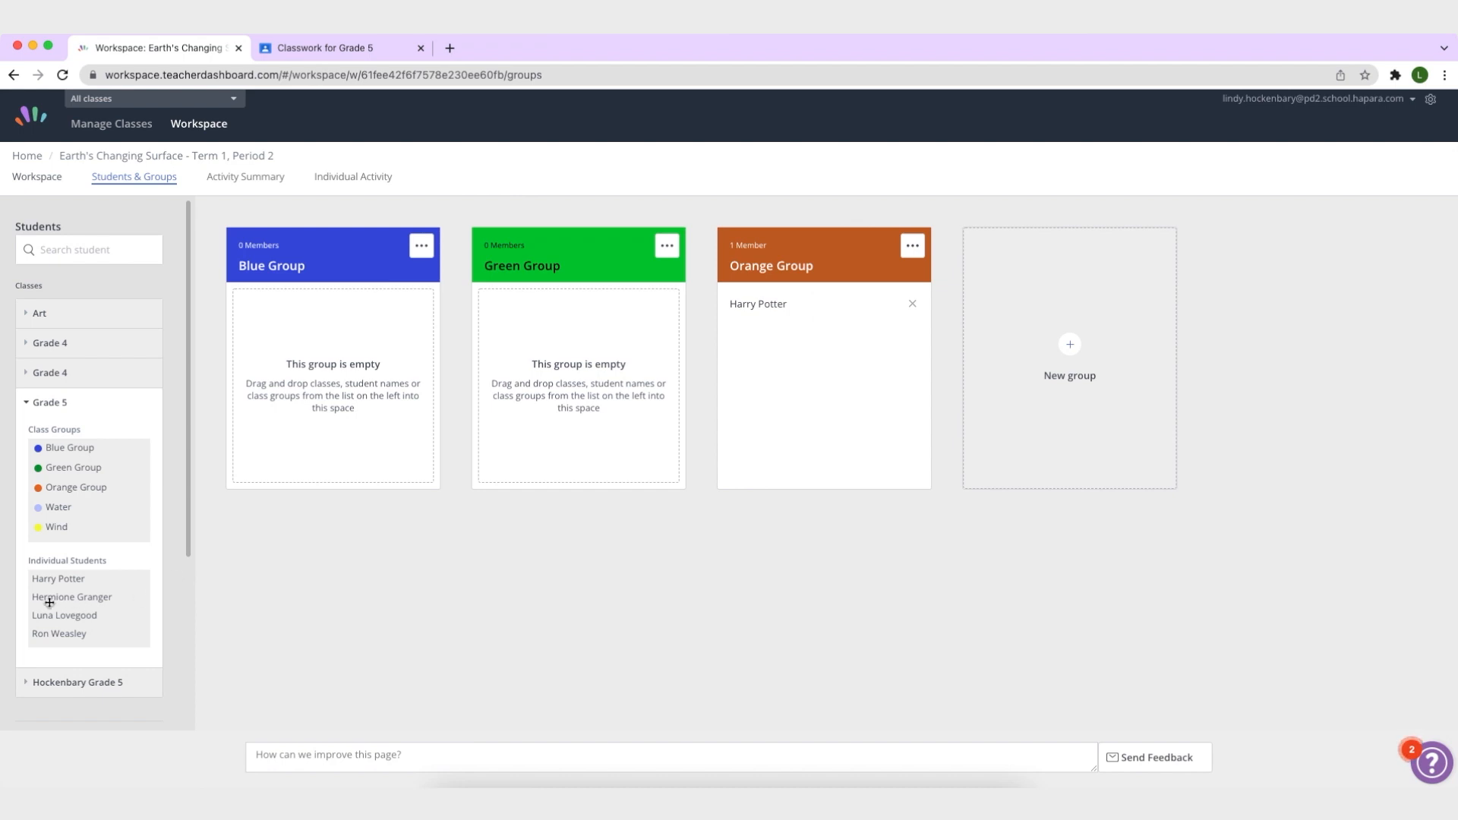
{"action": "left_click_drag", "start_coordinate": [55, 597], "coordinate": [262, 407]}
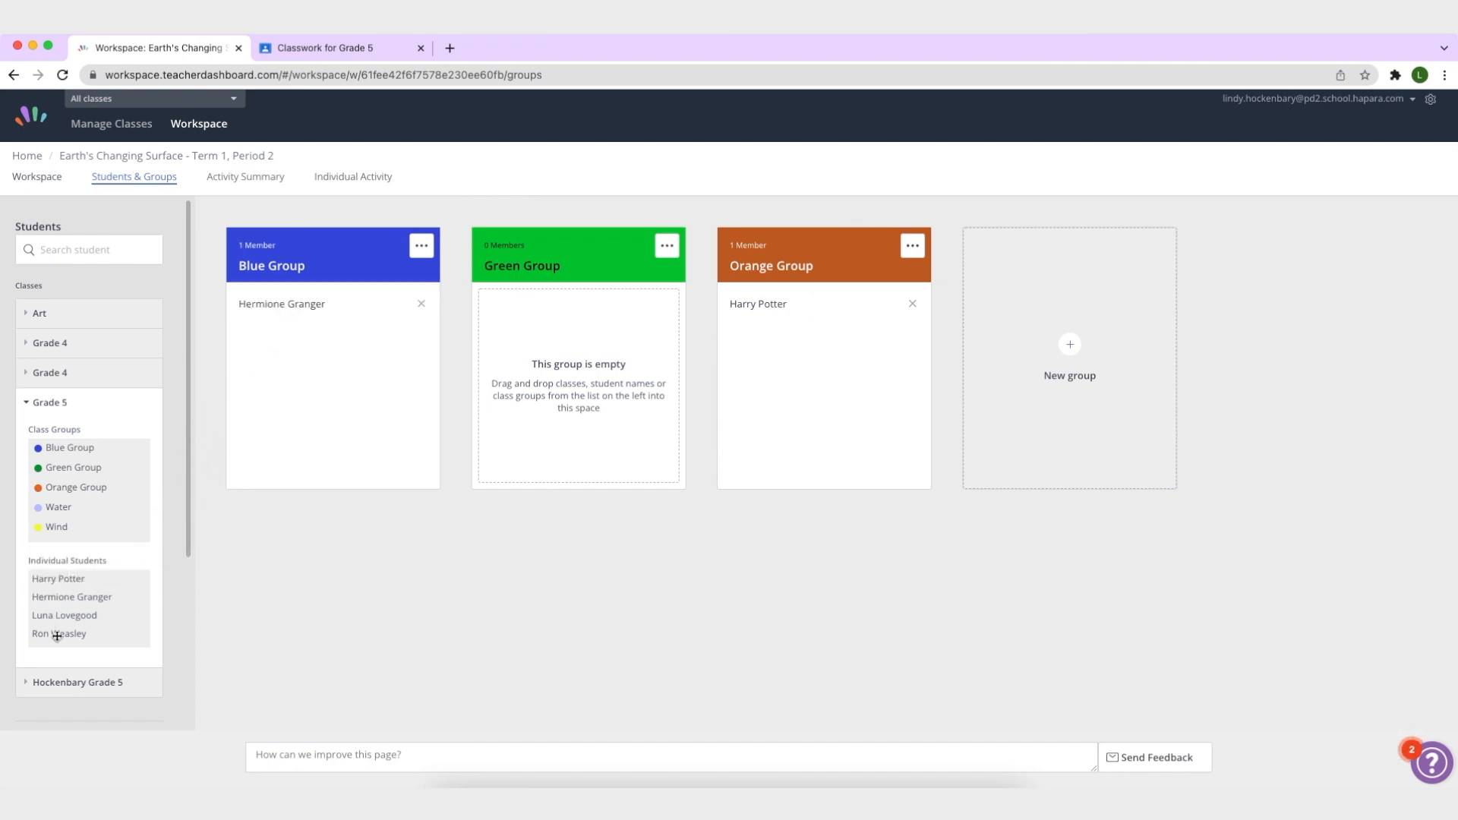
{"action": "left_click_drag", "start_coordinate": [54, 616], "coordinate": [544, 361]}
{"action": "left_click_drag", "start_coordinate": [54, 633], "coordinate": [544, 401]}
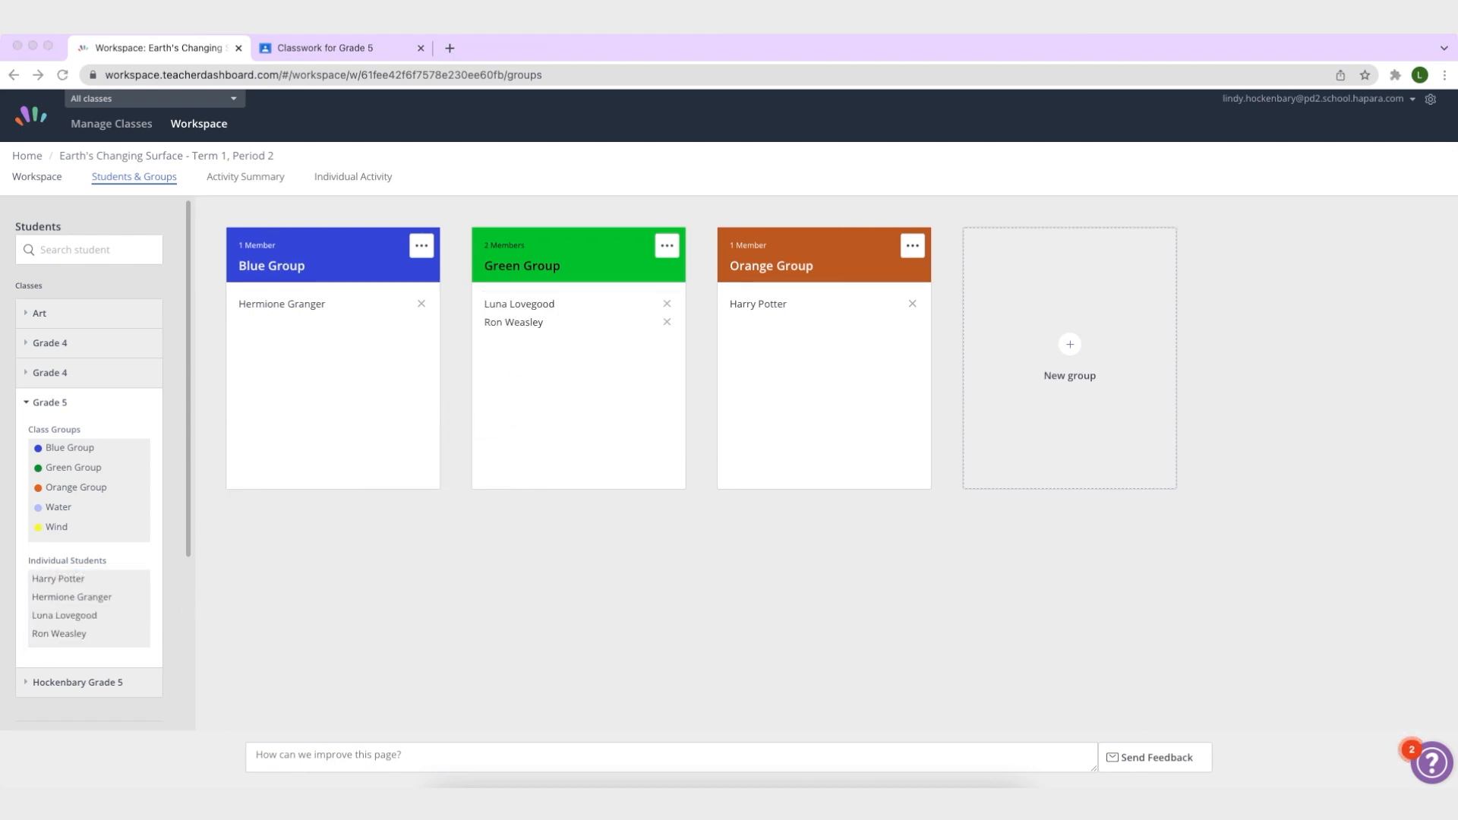
- Return to the workspace cards and make the first Read card under Learning Resources visible to Blue Group only
{"action": "left_click", "coordinate": [41, 182]}
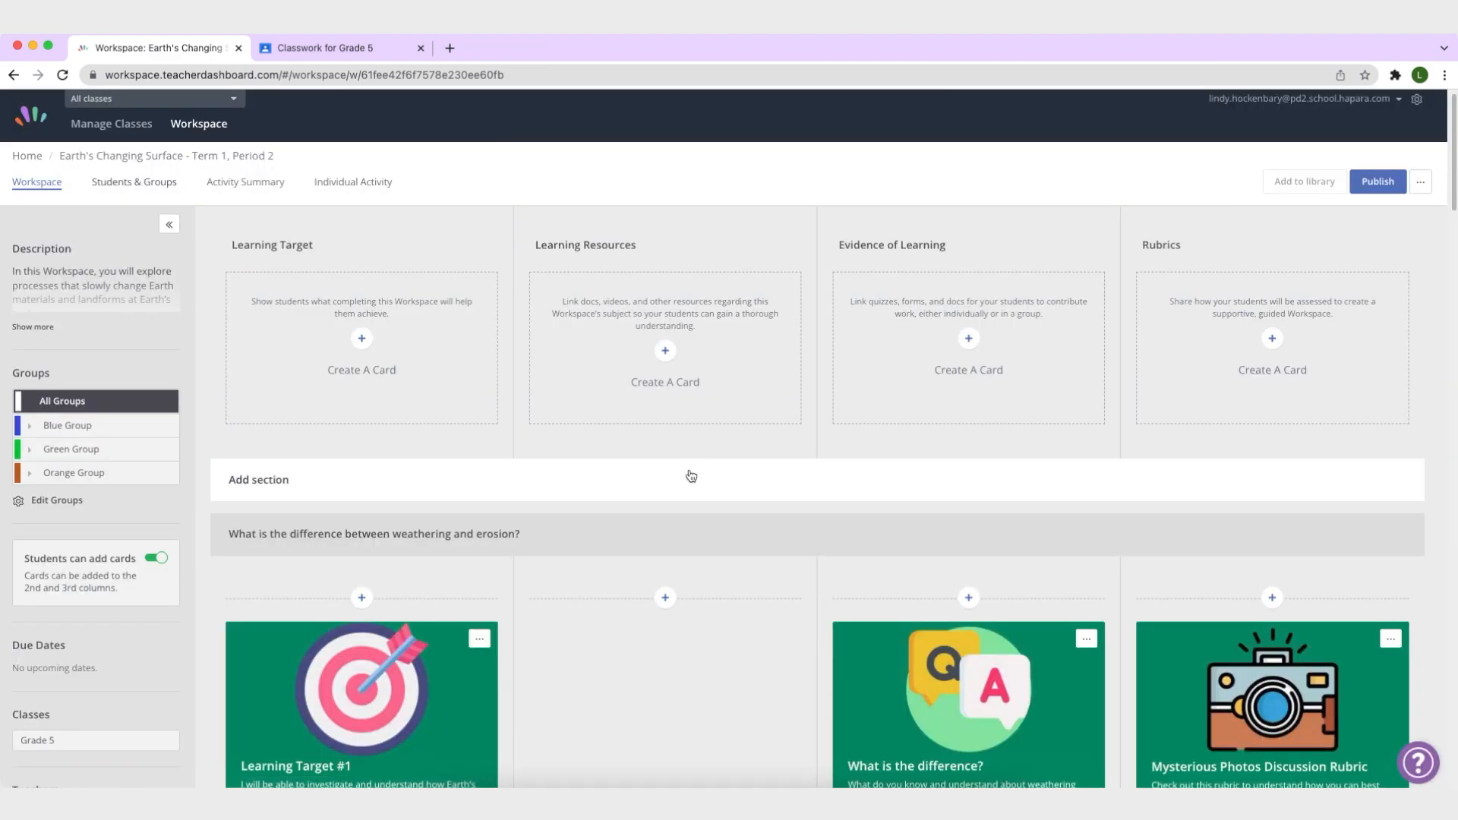
{"action": "scroll", "coordinate": [693, 473], "scroll_direction": "down", "scroll_amount": 15}
{"action": "scroll", "coordinate": [693, 468], "scroll_direction": "down", "scroll_amount": 3}
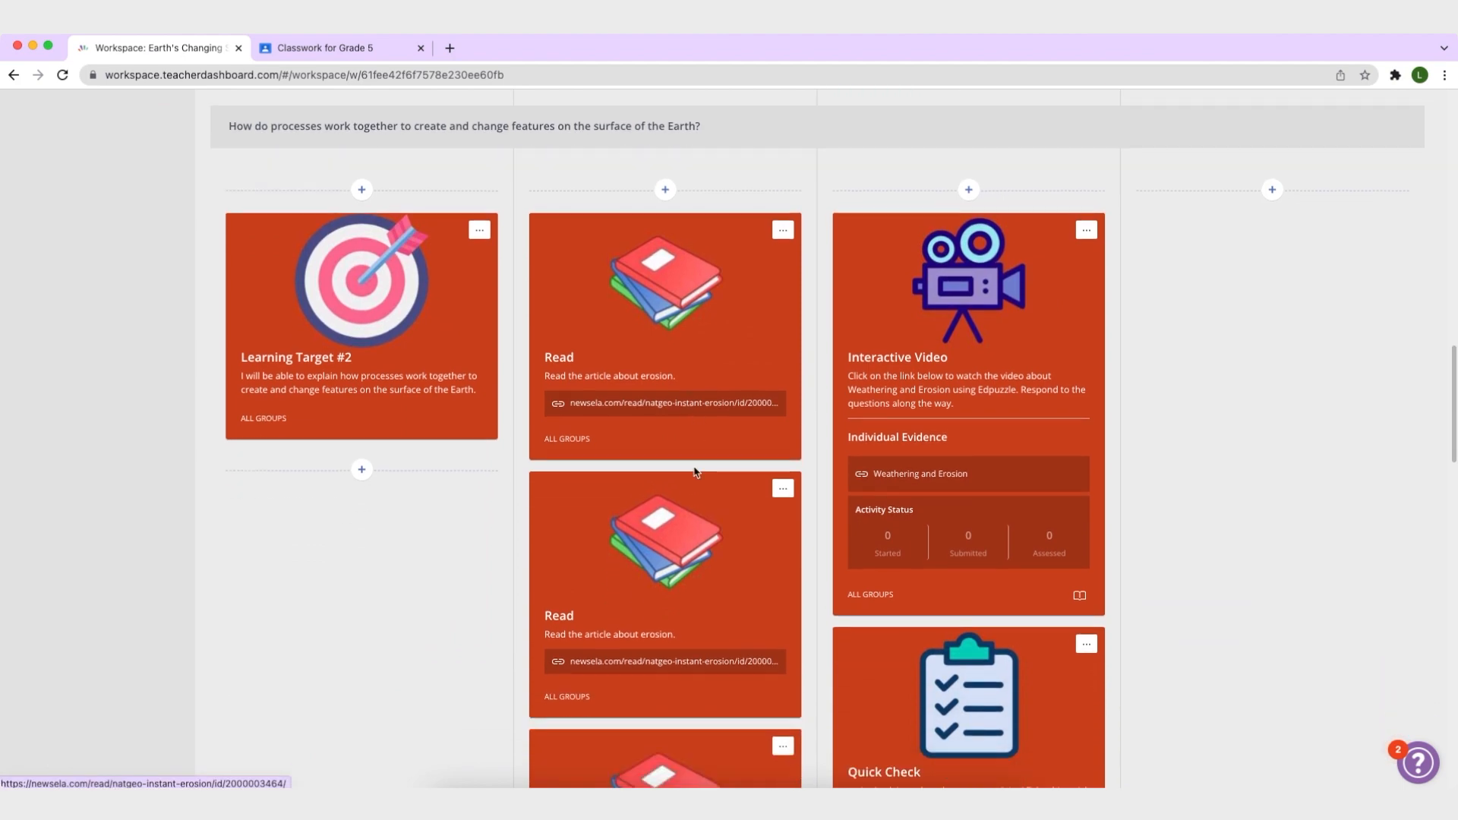
{"action": "left_click", "coordinate": [783, 164]}
{"action": "left_click", "coordinate": [725, 199]}
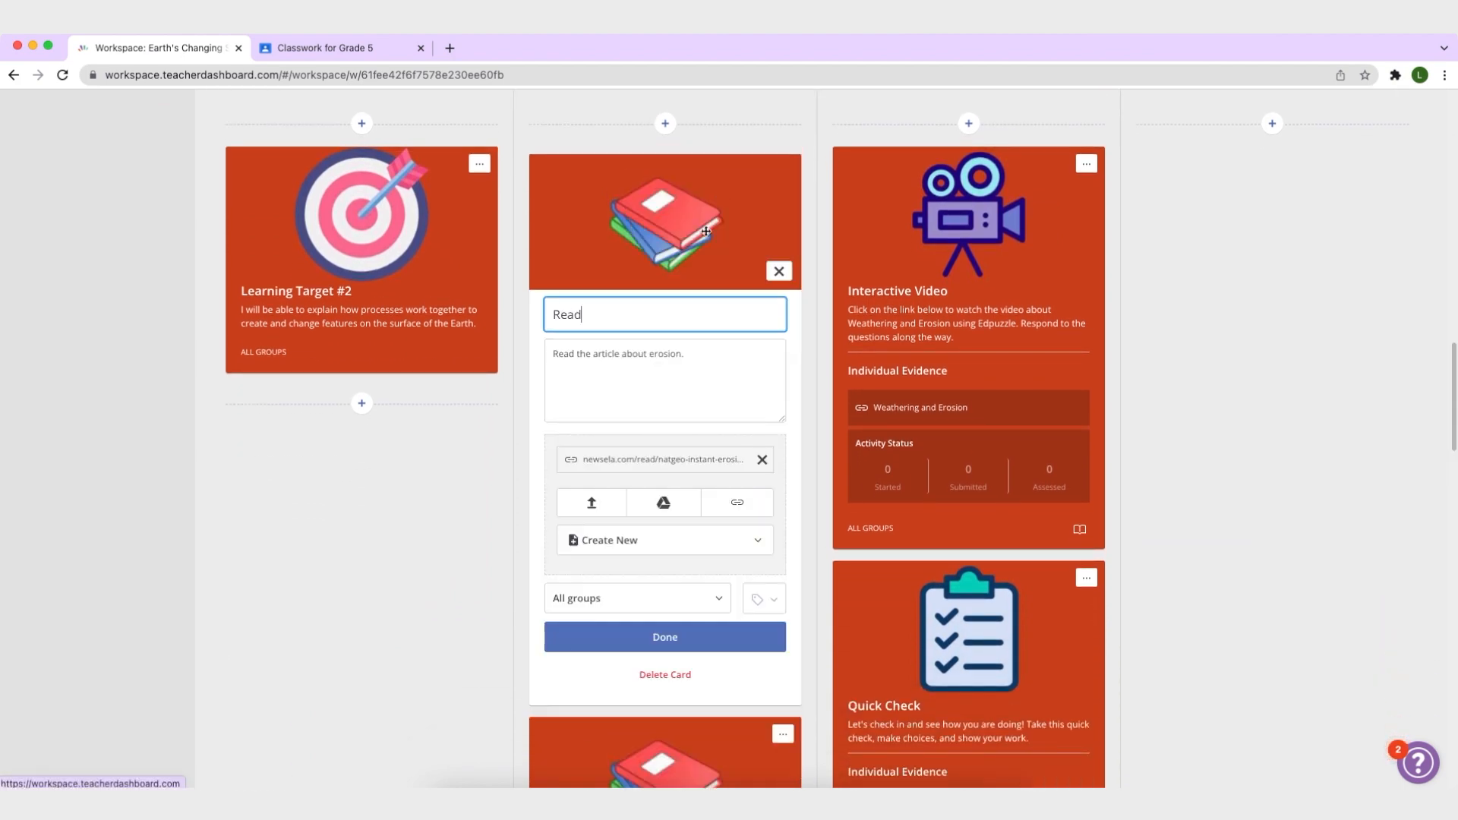
{"action": "scroll", "coordinate": [664, 380], "scroll_direction": "down", "scroll_amount": 3}
{"action": "left_click", "coordinate": [570, 421]}
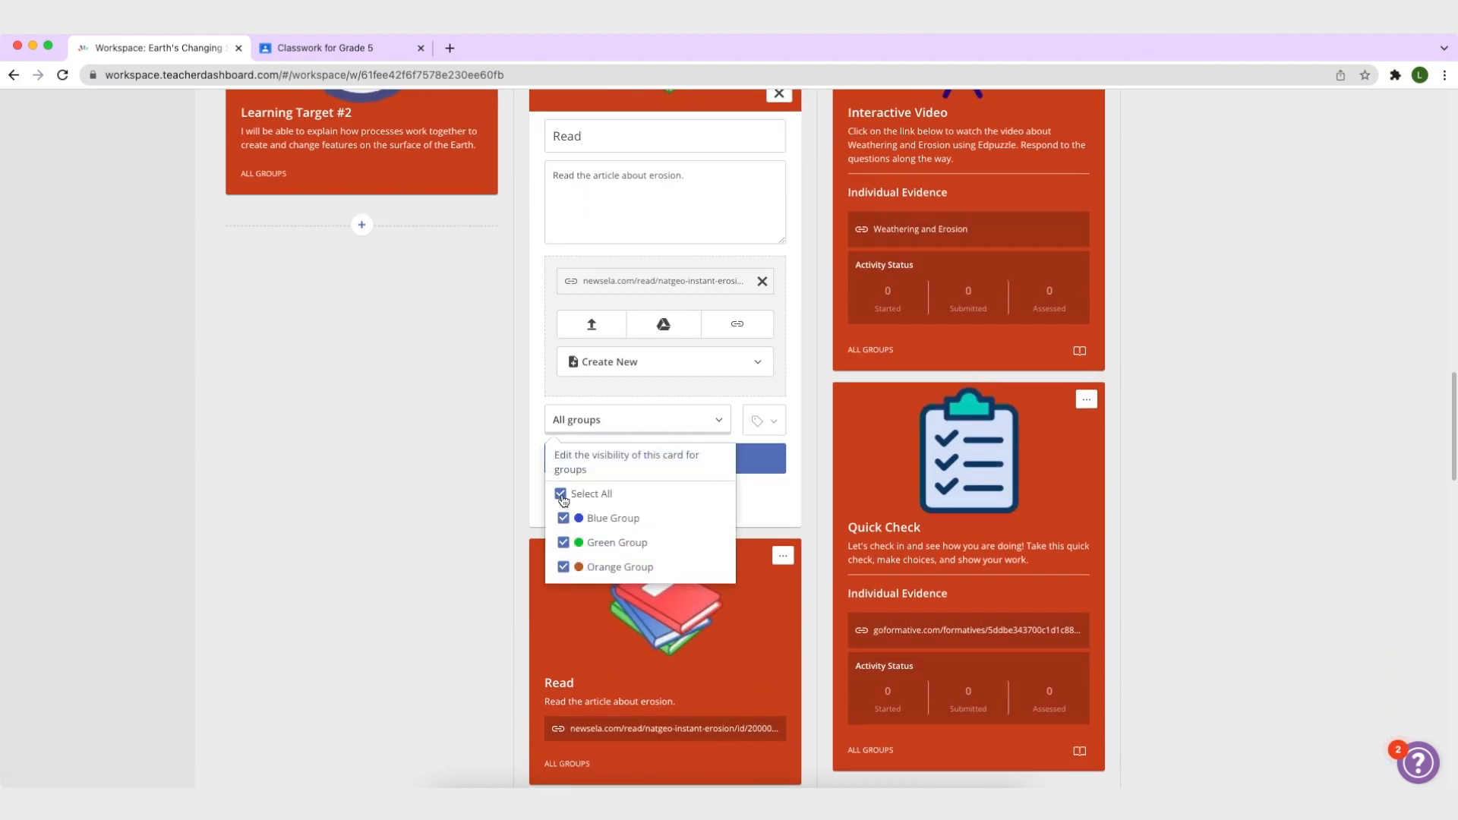
{"action": "left_click", "coordinate": [561, 494]}
{"action": "left_click", "coordinate": [564, 518]}
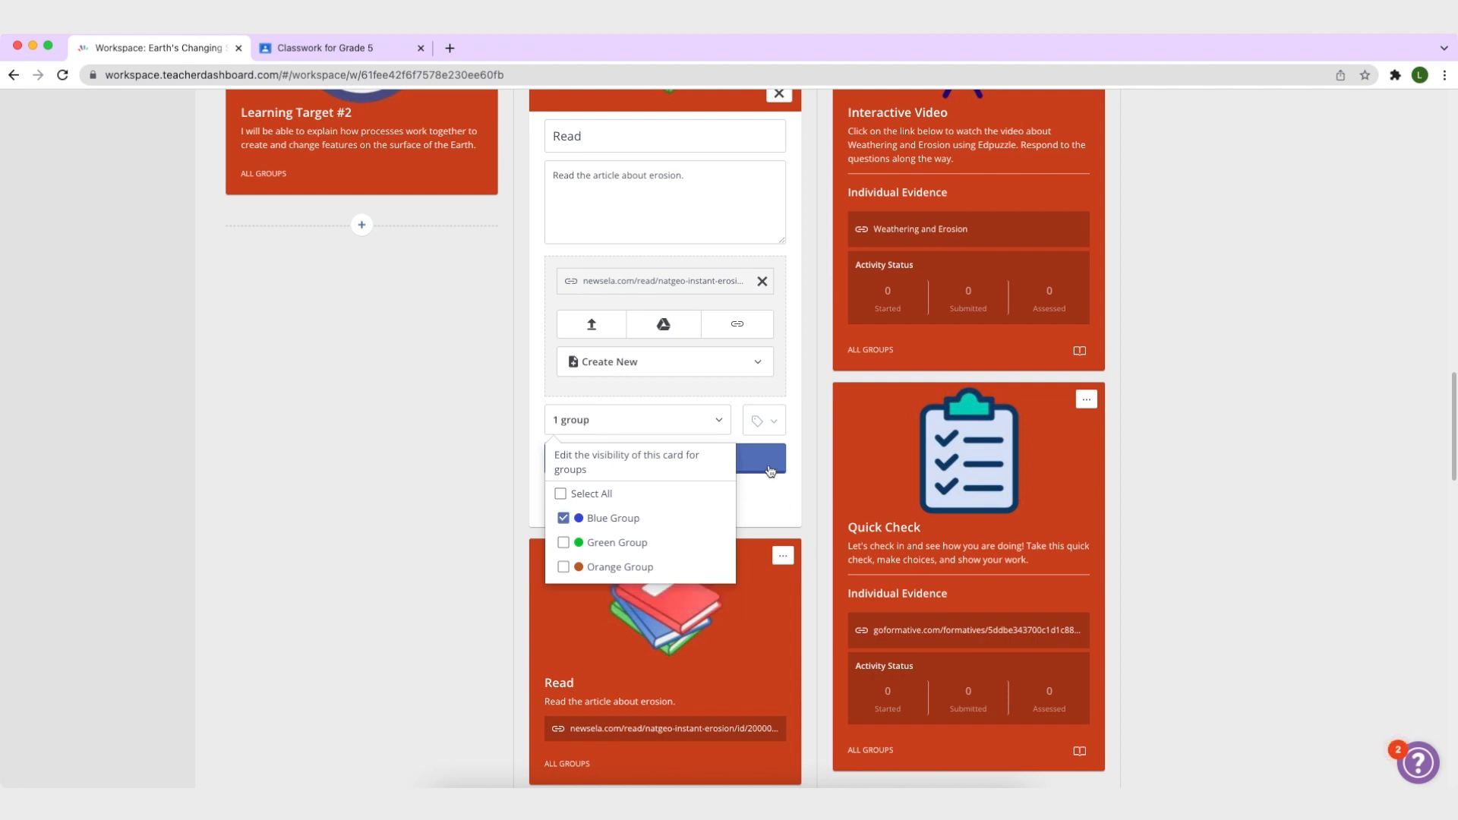
{"action": "left_click", "coordinate": [767, 462]}
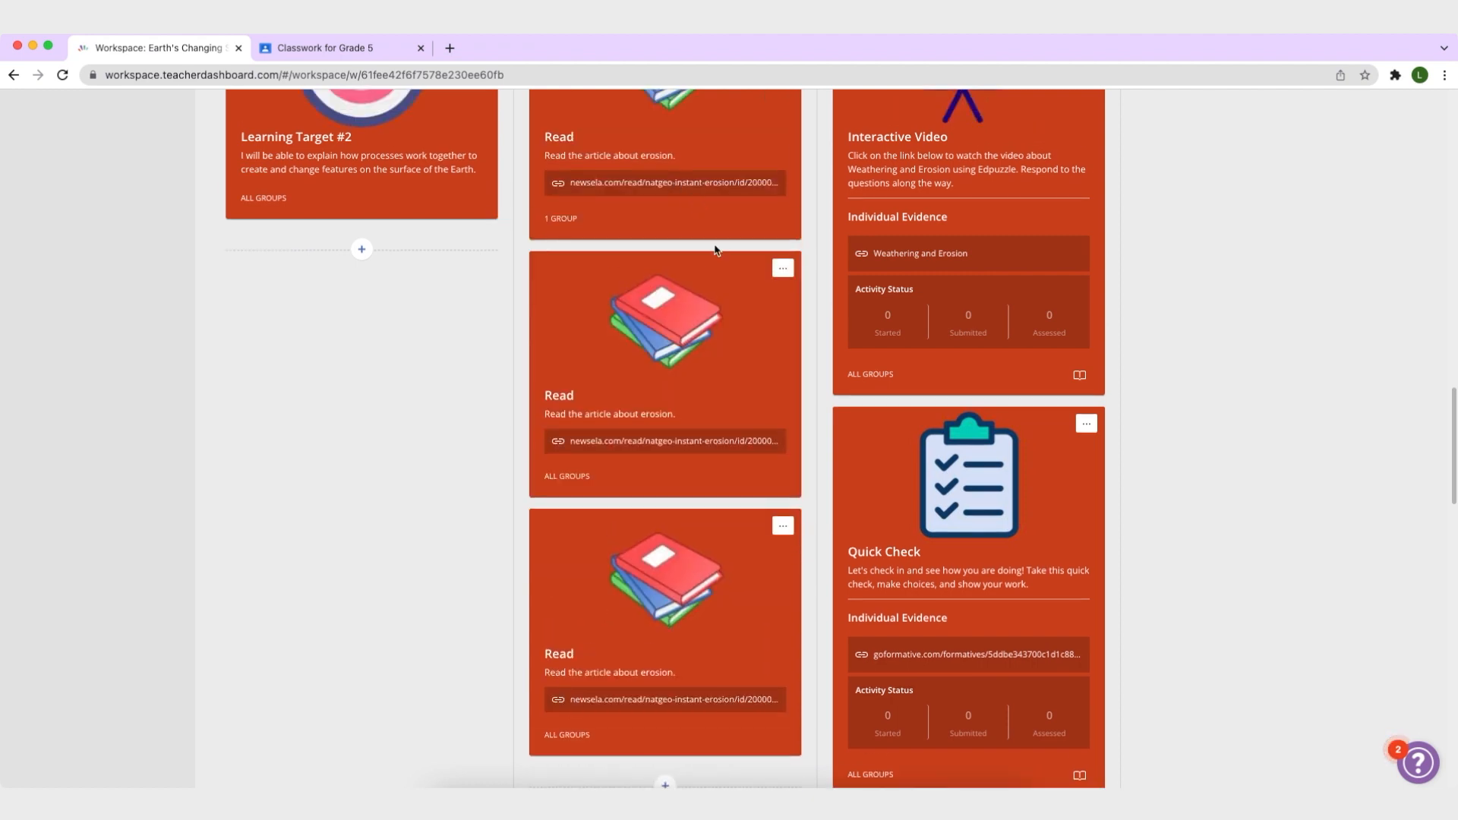
- Make the second Read card under Learning Resources visible to Green Group only
{"action": "left_click", "coordinate": [782, 268]}
{"action": "left_click", "coordinate": [657, 292]}
{"action": "scroll", "coordinate": [581, 605], "scroll_direction": "down", "scroll_amount": 3}
{"action": "left_click", "coordinate": [586, 507]}
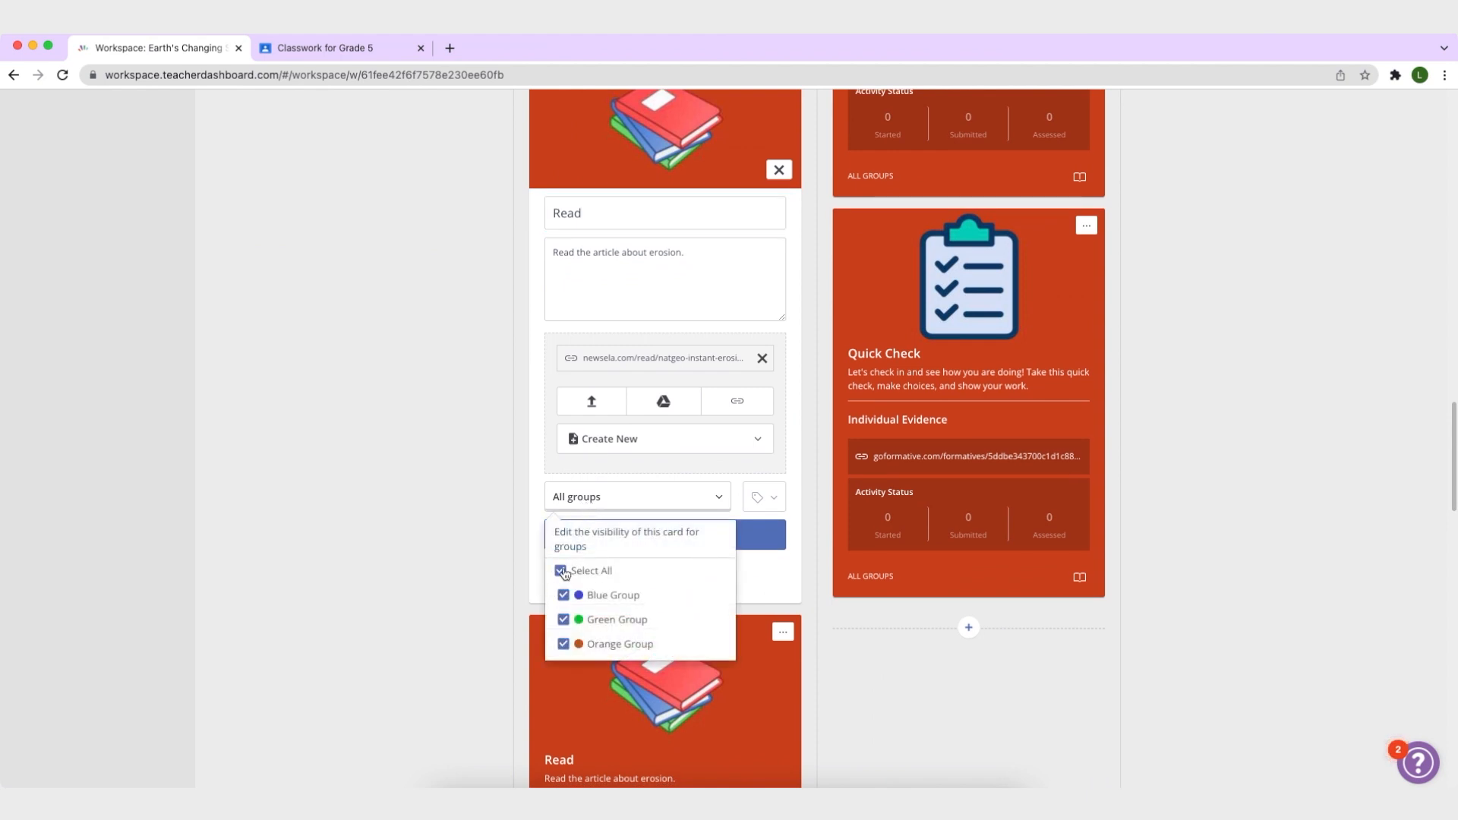
{"action": "left_click", "coordinate": [562, 572]}
{"action": "left_click", "coordinate": [565, 619]}
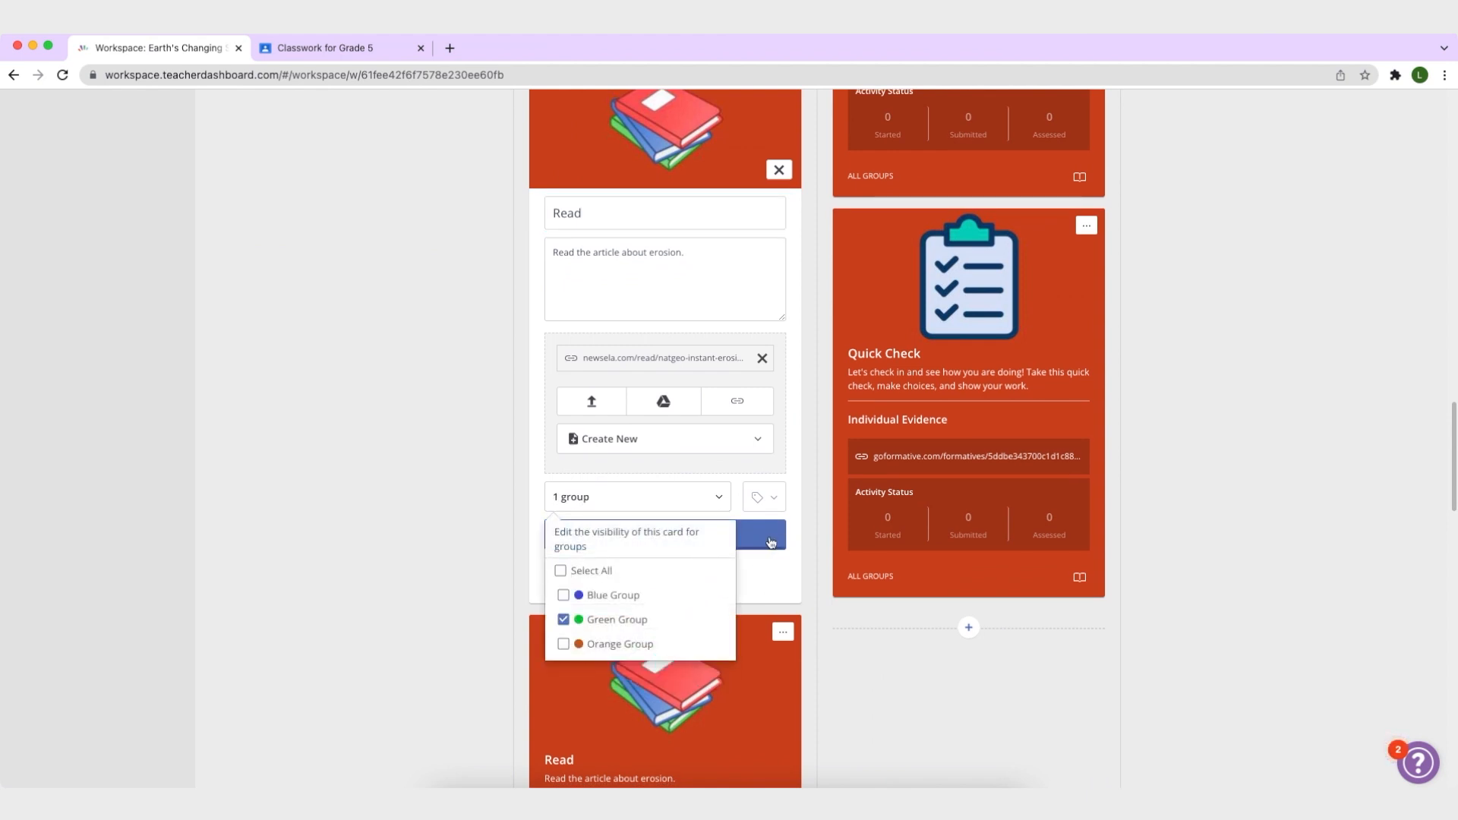
{"action": "left_click", "coordinate": [782, 535]}
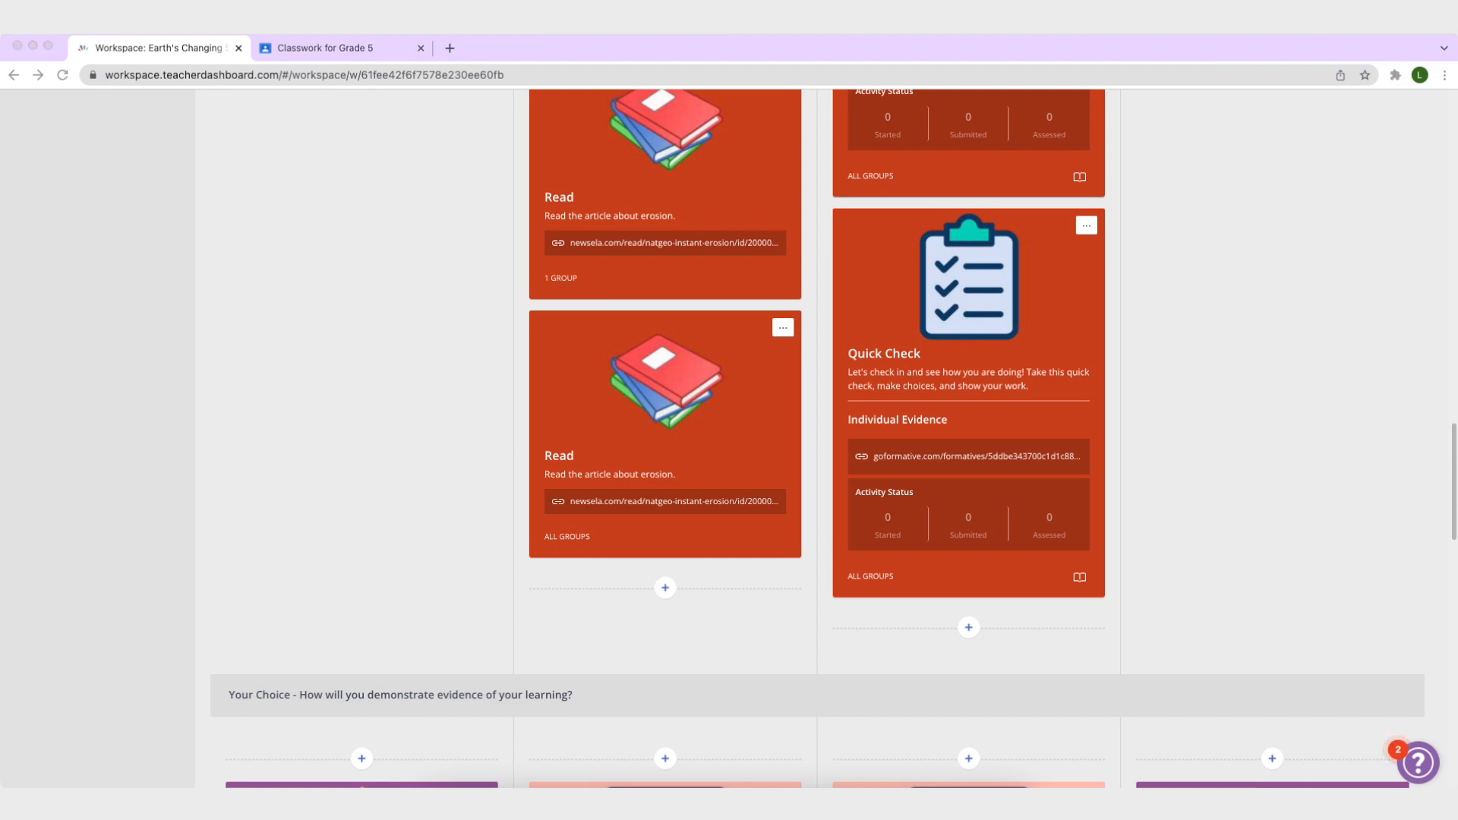
- Copy the web address of the Earth's Changing Surface workspace
{"action": "scroll", "coordinate": [453, 504], "scroll_direction": "up", "scroll_amount": 5}
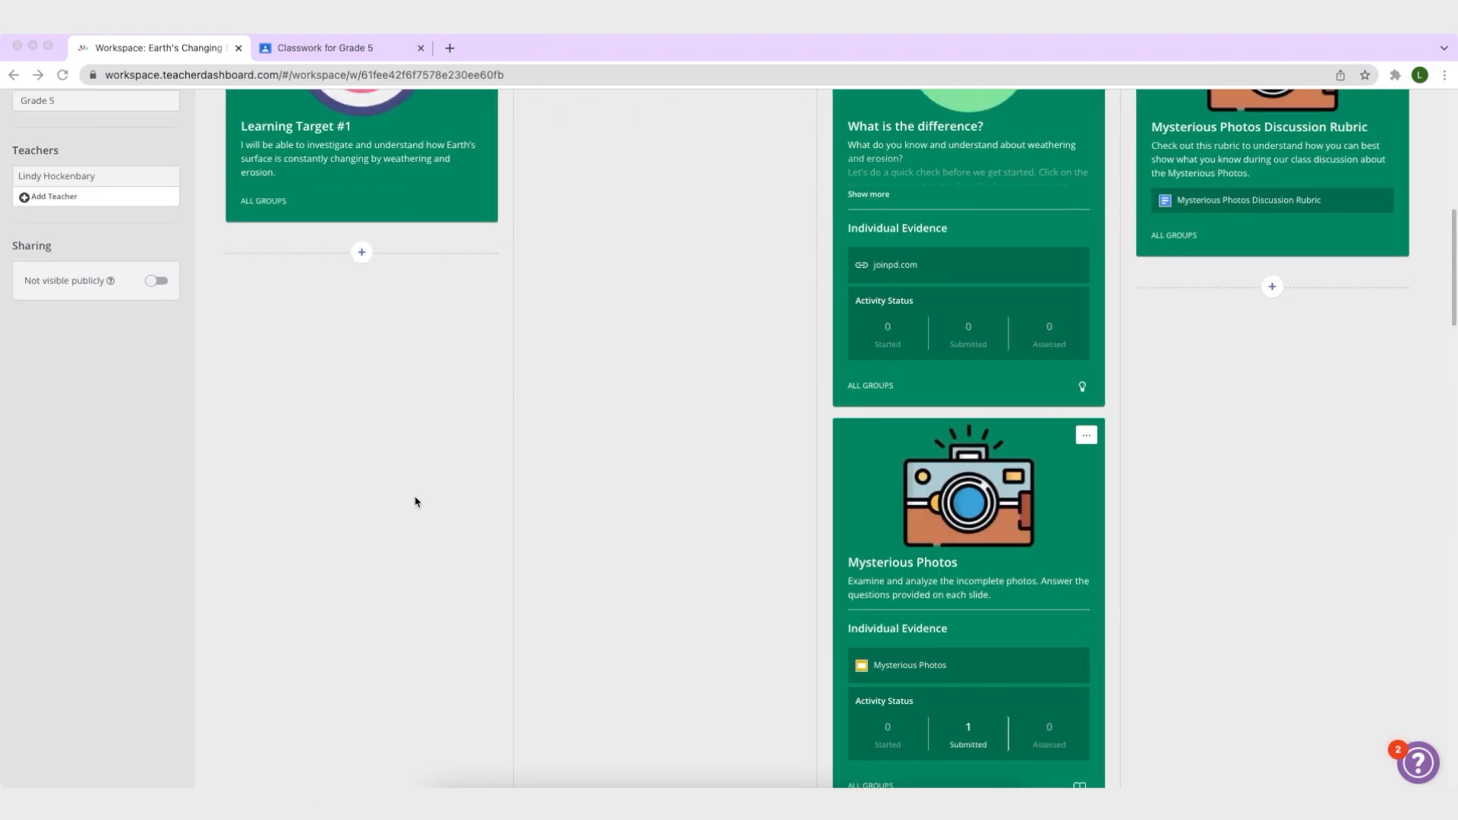
{"action": "scroll", "coordinate": [415, 502], "scroll_direction": "up", "scroll_amount": 10}
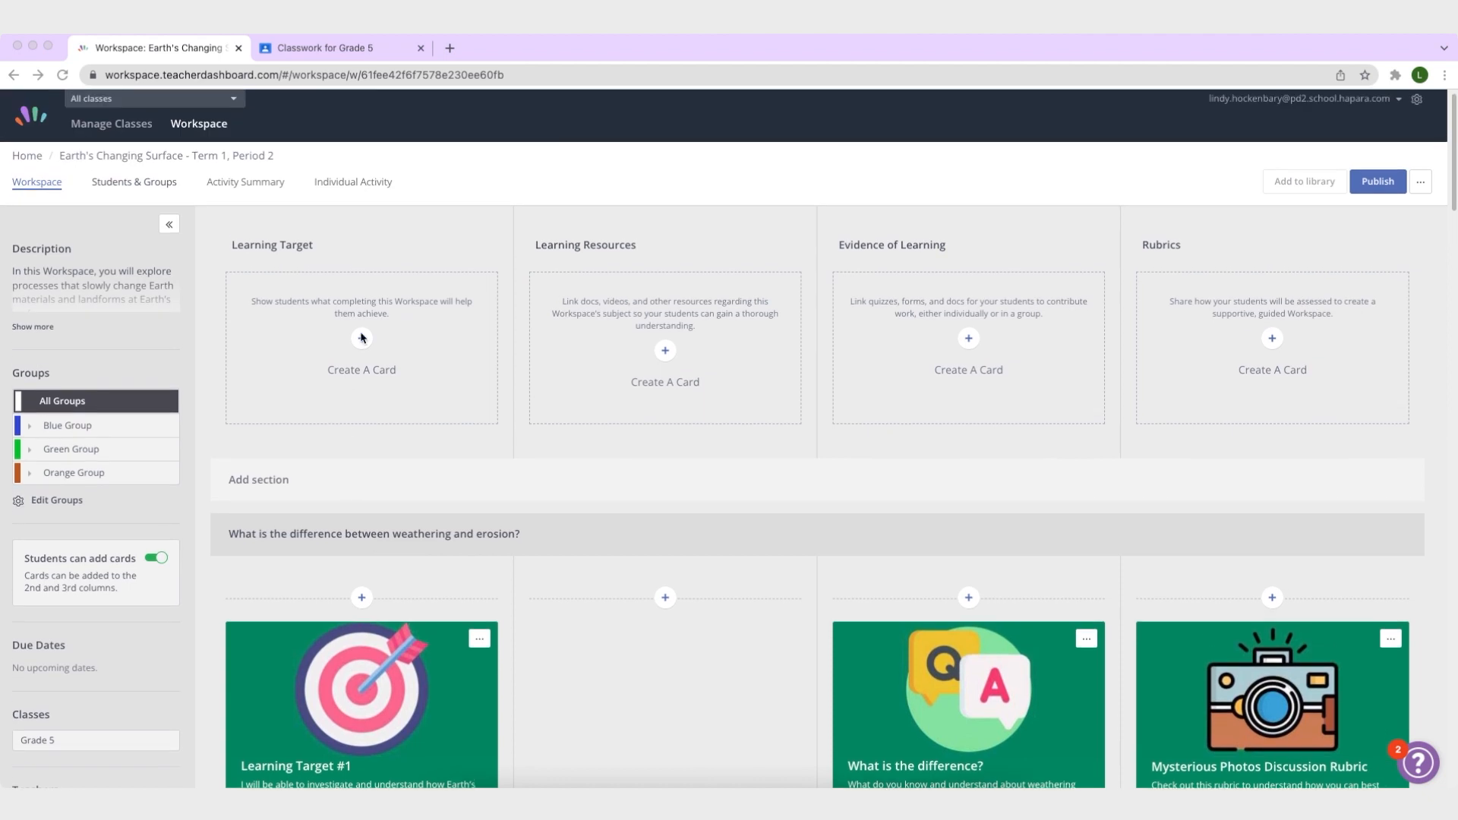
{"action": "left_click", "coordinate": [417, 76]}
{"action": "right_click", "coordinate": [417, 76]}
{"action": "left_click", "coordinate": [437, 182]}
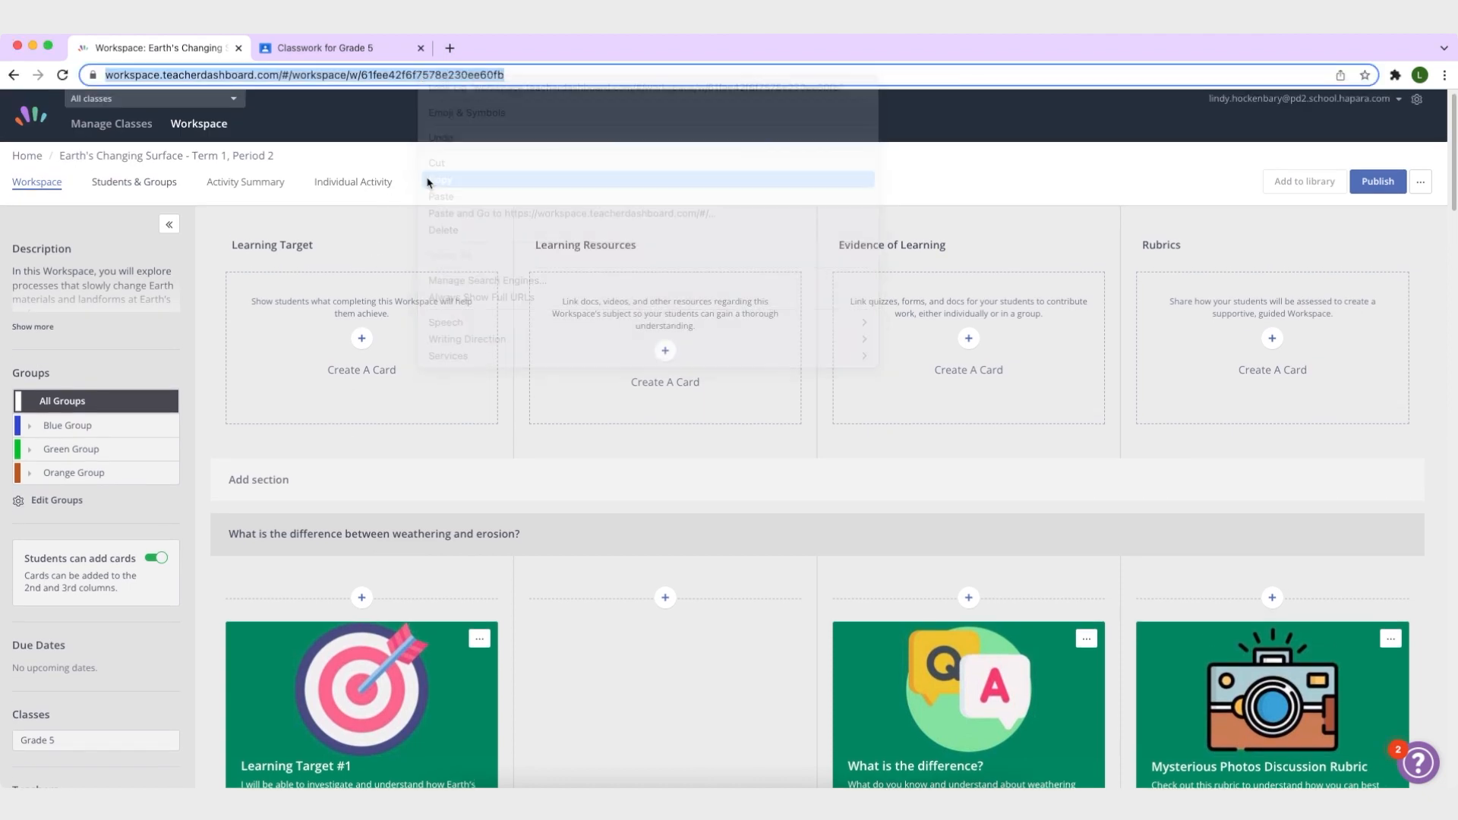
- Switch to the Grade 5 classwork in Google Classroom and create an assignment titled "Earth's Changing Surface Workspace"
{"action": "left_click", "coordinate": [347, 48]}
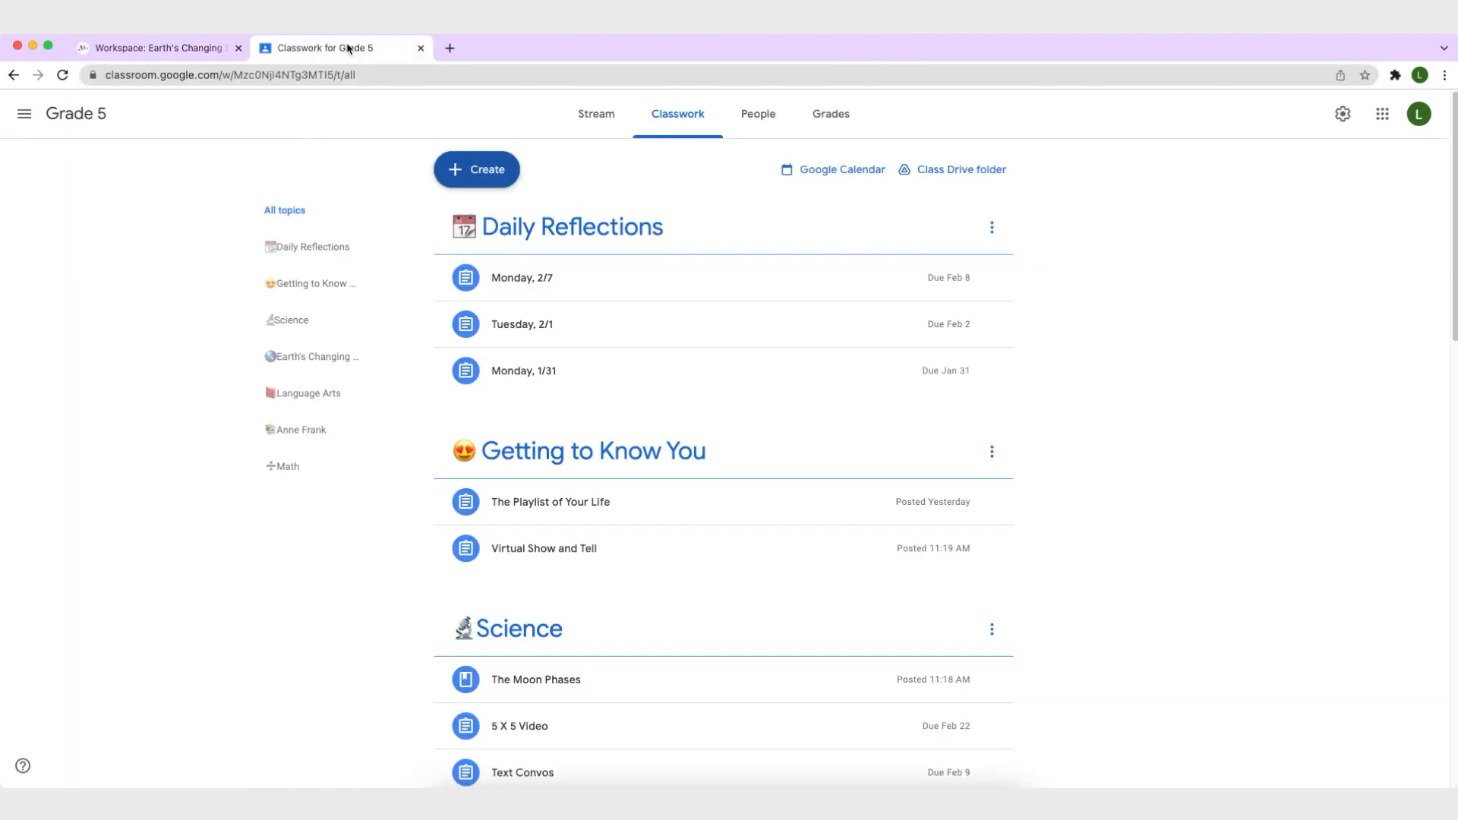
{"action": "left_click", "coordinate": [472, 172]}
{"action": "left_click", "coordinate": [491, 215]}
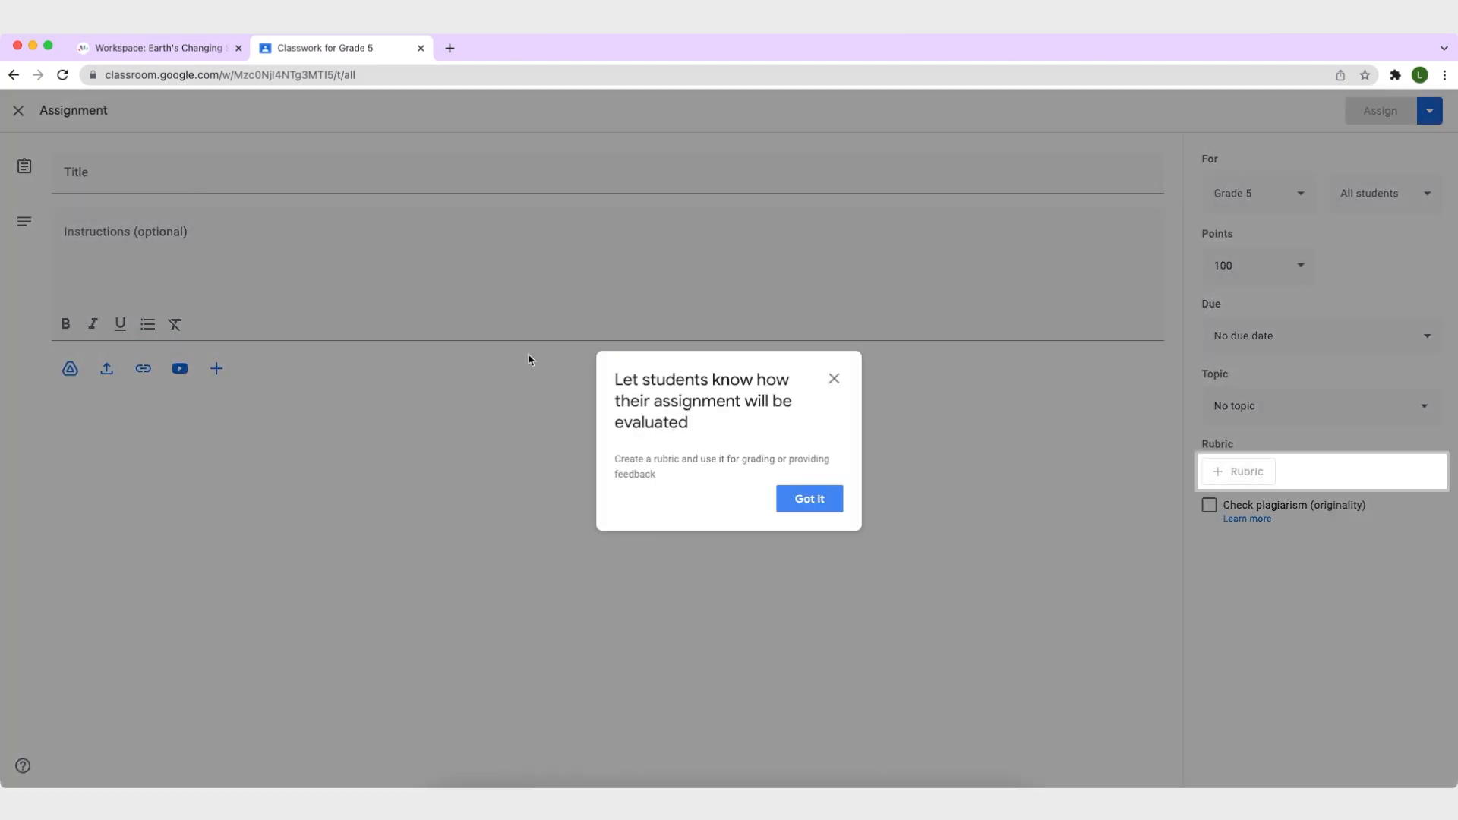
{"action": "left_click", "coordinate": [785, 508]}
{"action": "left_click", "coordinate": [138, 182]}
{"action": "type", "text": "Eart"}
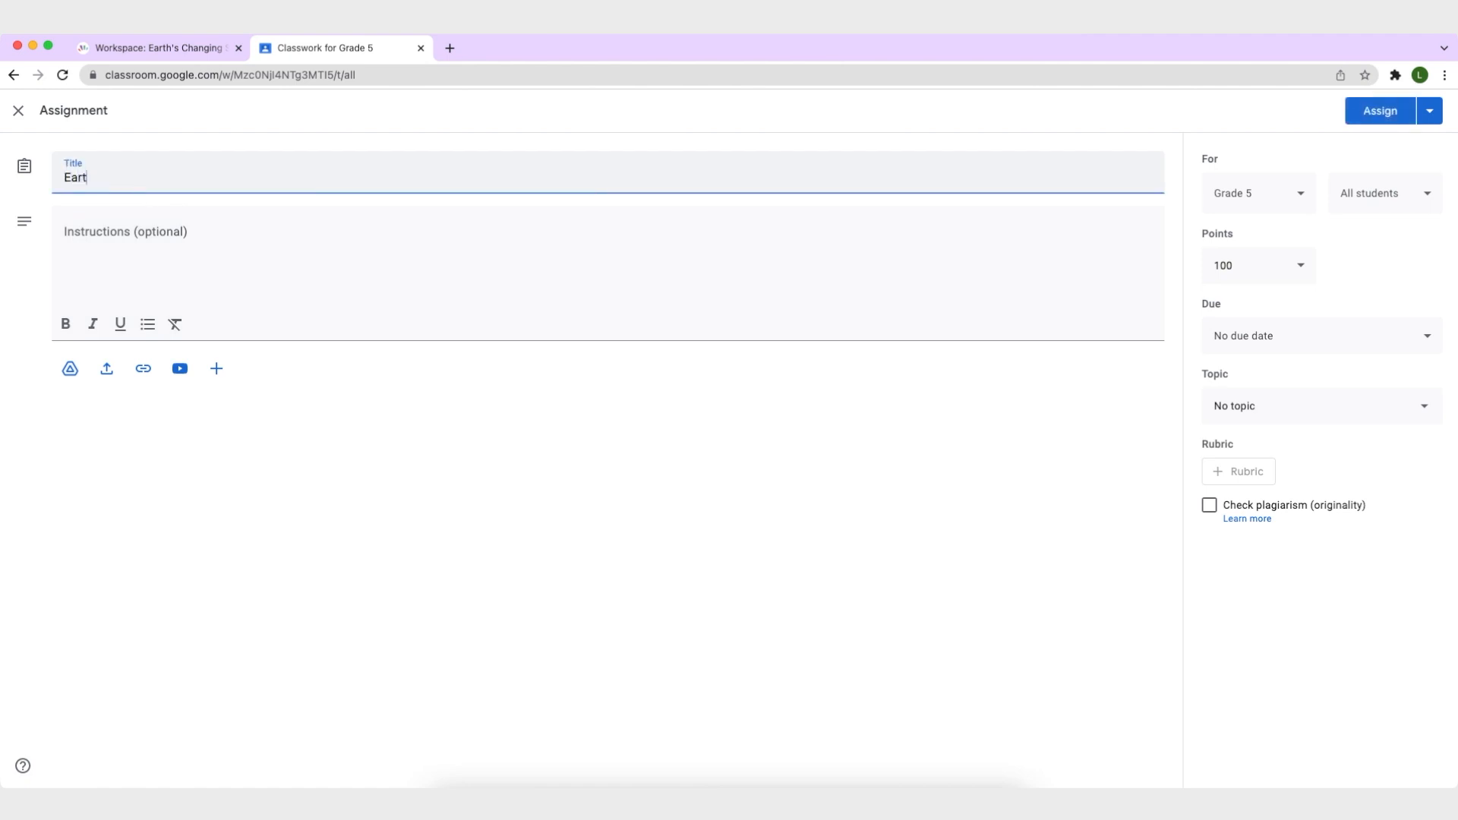
{"action": "type", "text": "h's Changing Surface Workspace"}
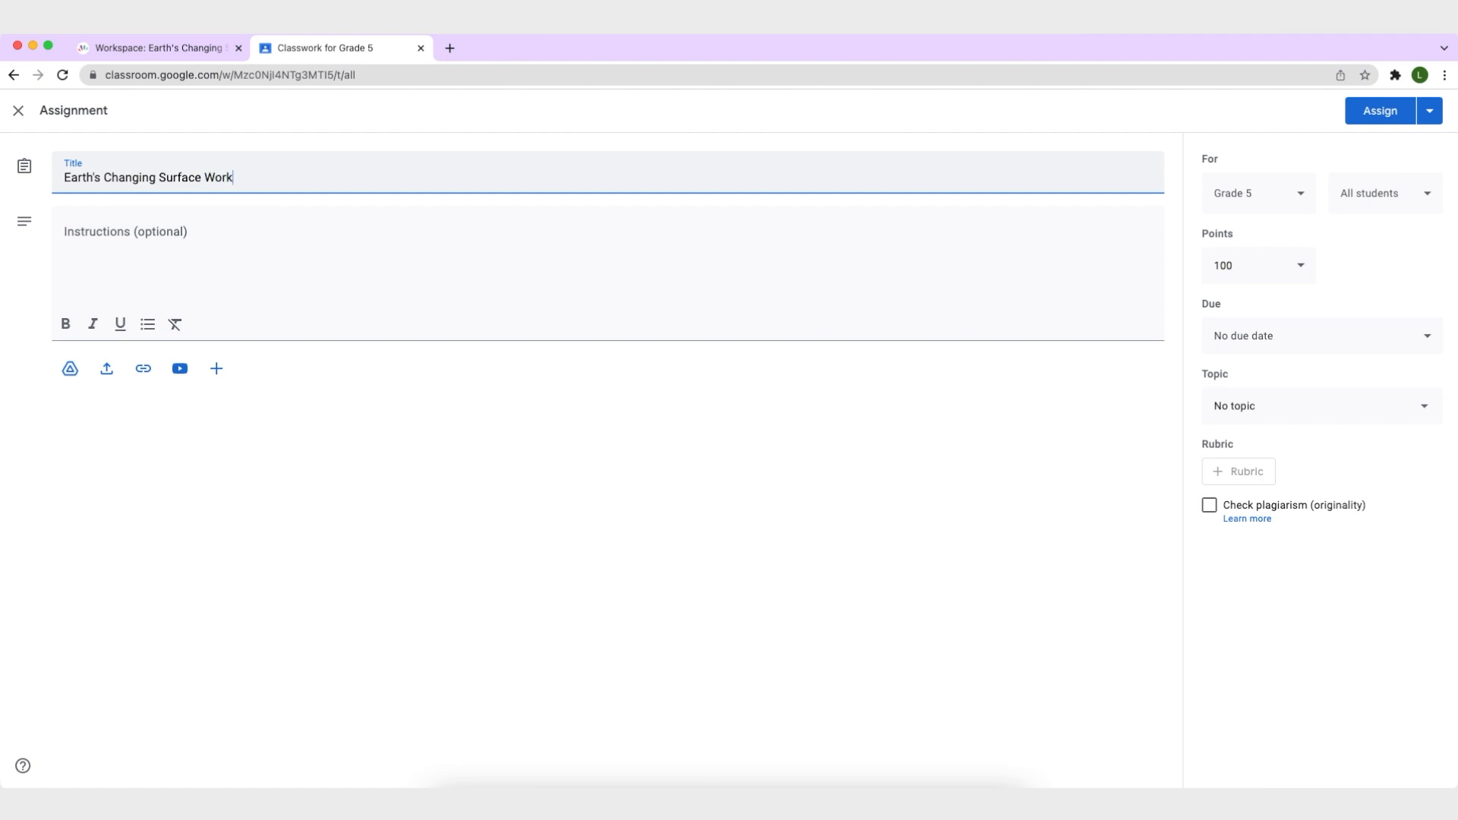
- Attach the copied workspace address to the assignment as a link
{"action": "left_click", "coordinate": [142, 368]}
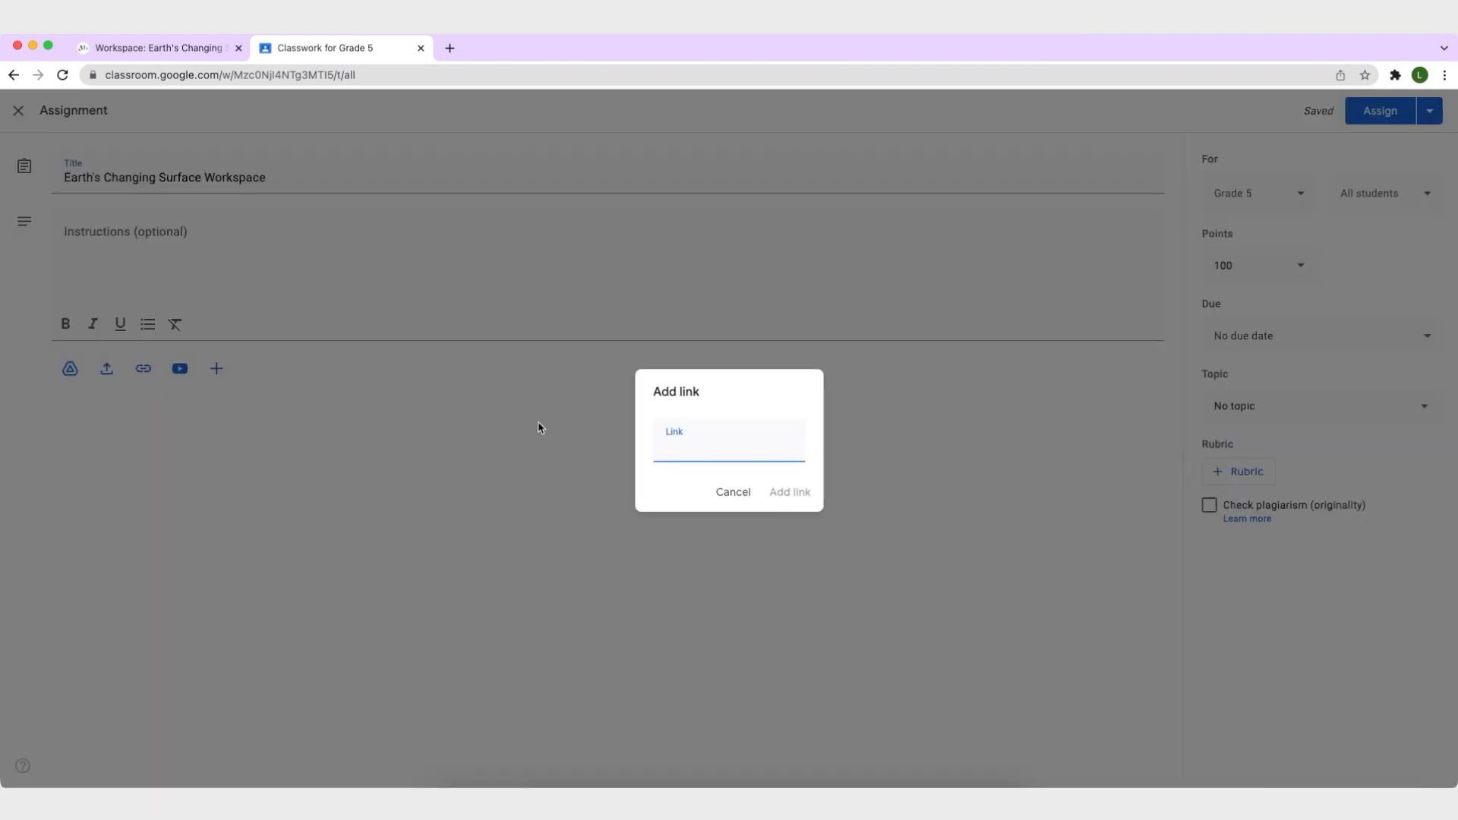
{"action": "right_click", "coordinate": [715, 445]}
{"action": "left_click", "coordinate": [777, 561]}
{"action": "left_click", "coordinate": [786, 503]}
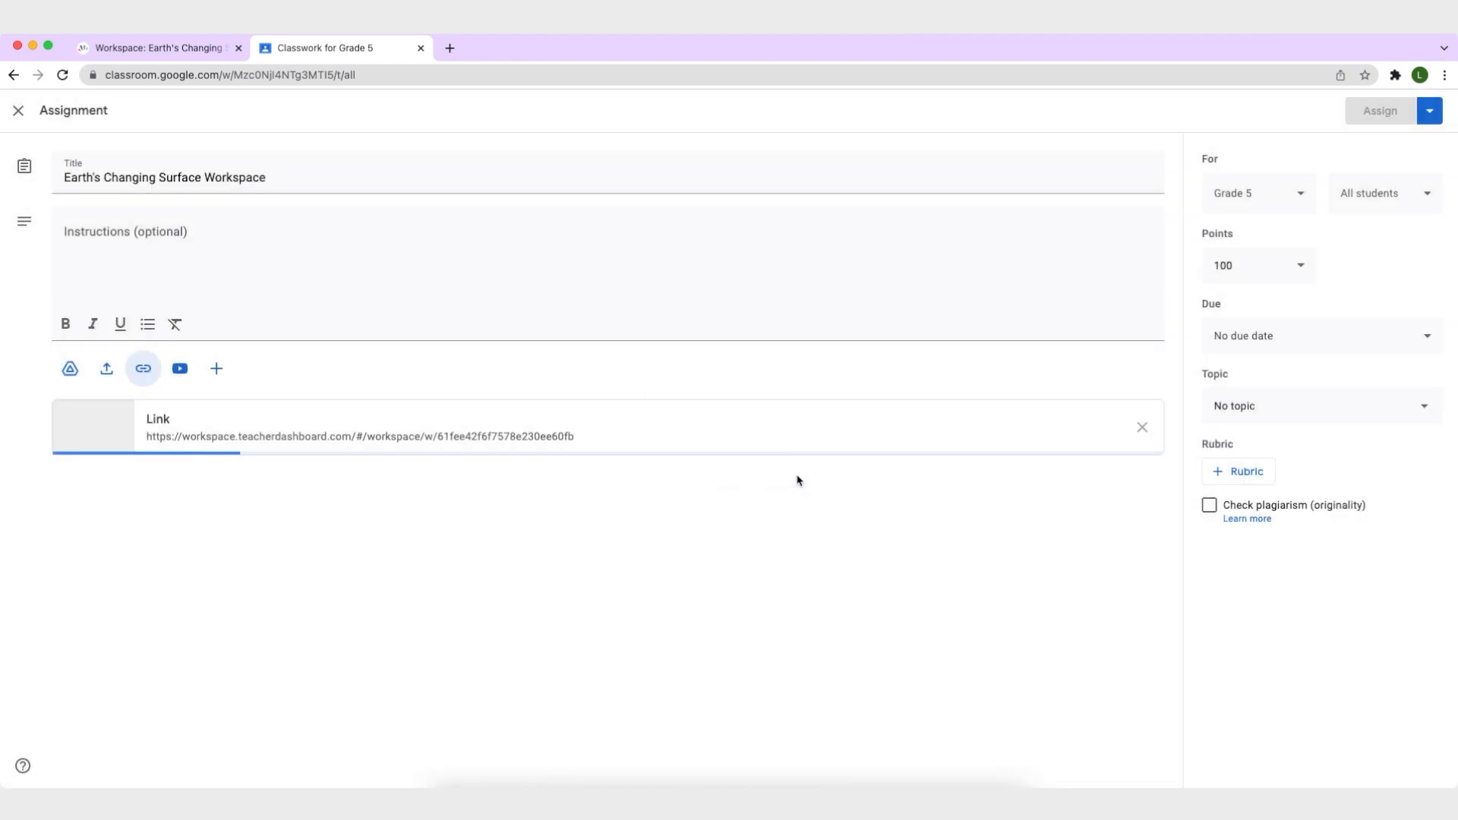
- File the assignment under the Science topic and assign it to all Grade 5 students
{"action": "left_click", "coordinate": [1244, 409]}
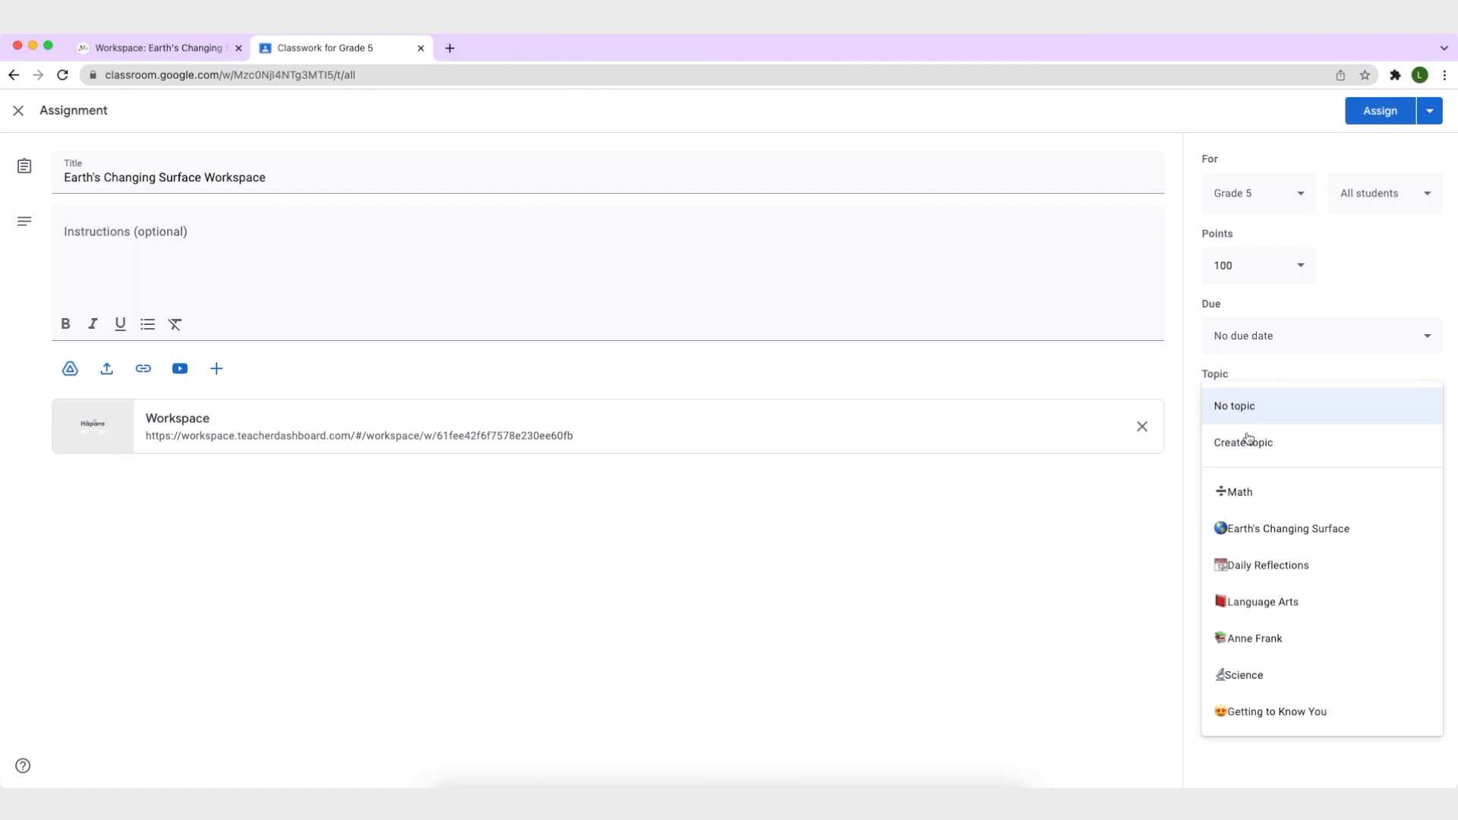
{"action": "left_click", "coordinate": [1250, 676]}
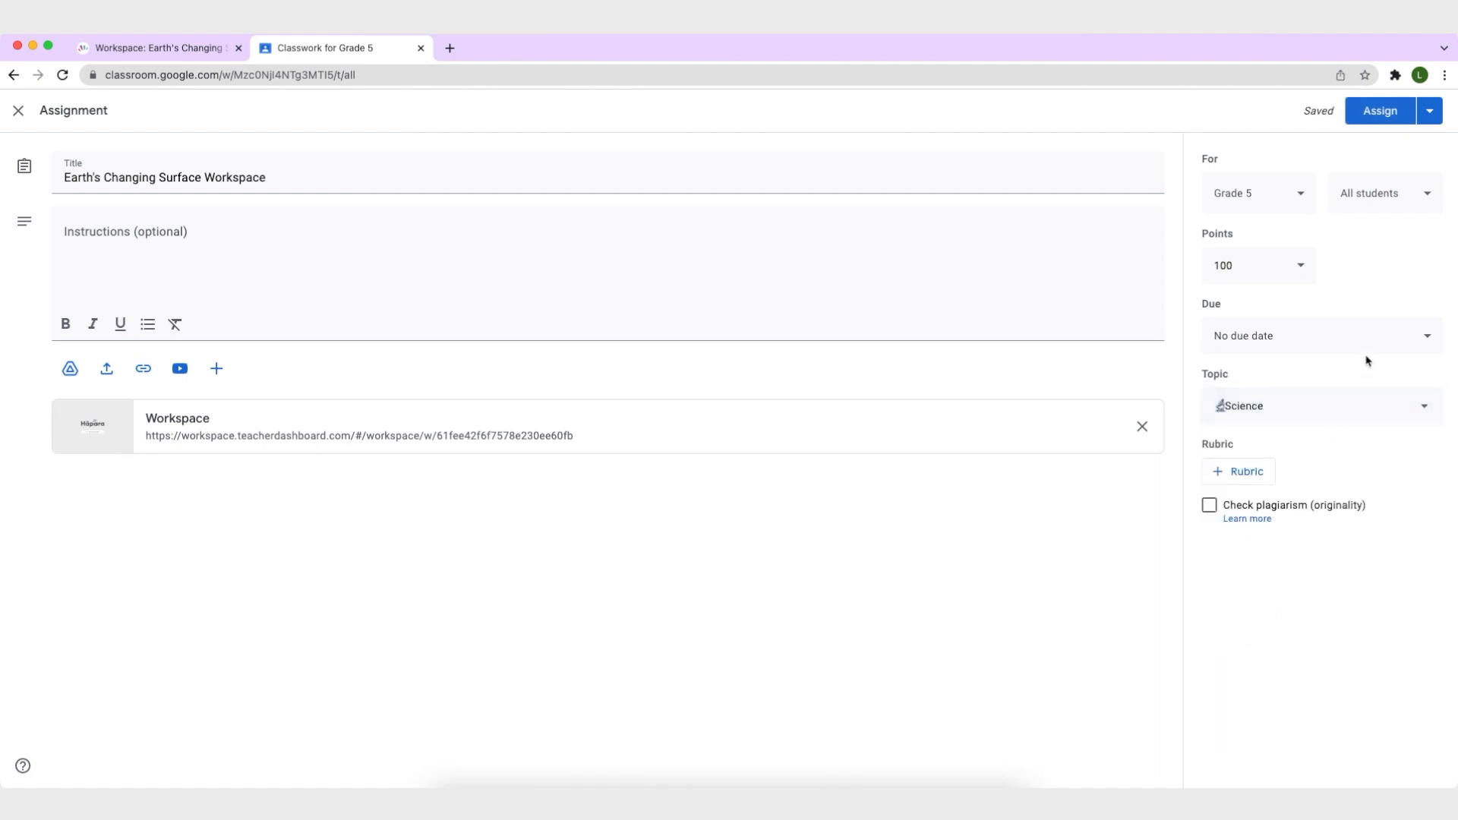
{"action": "left_click", "coordinate": [1378, 114]}
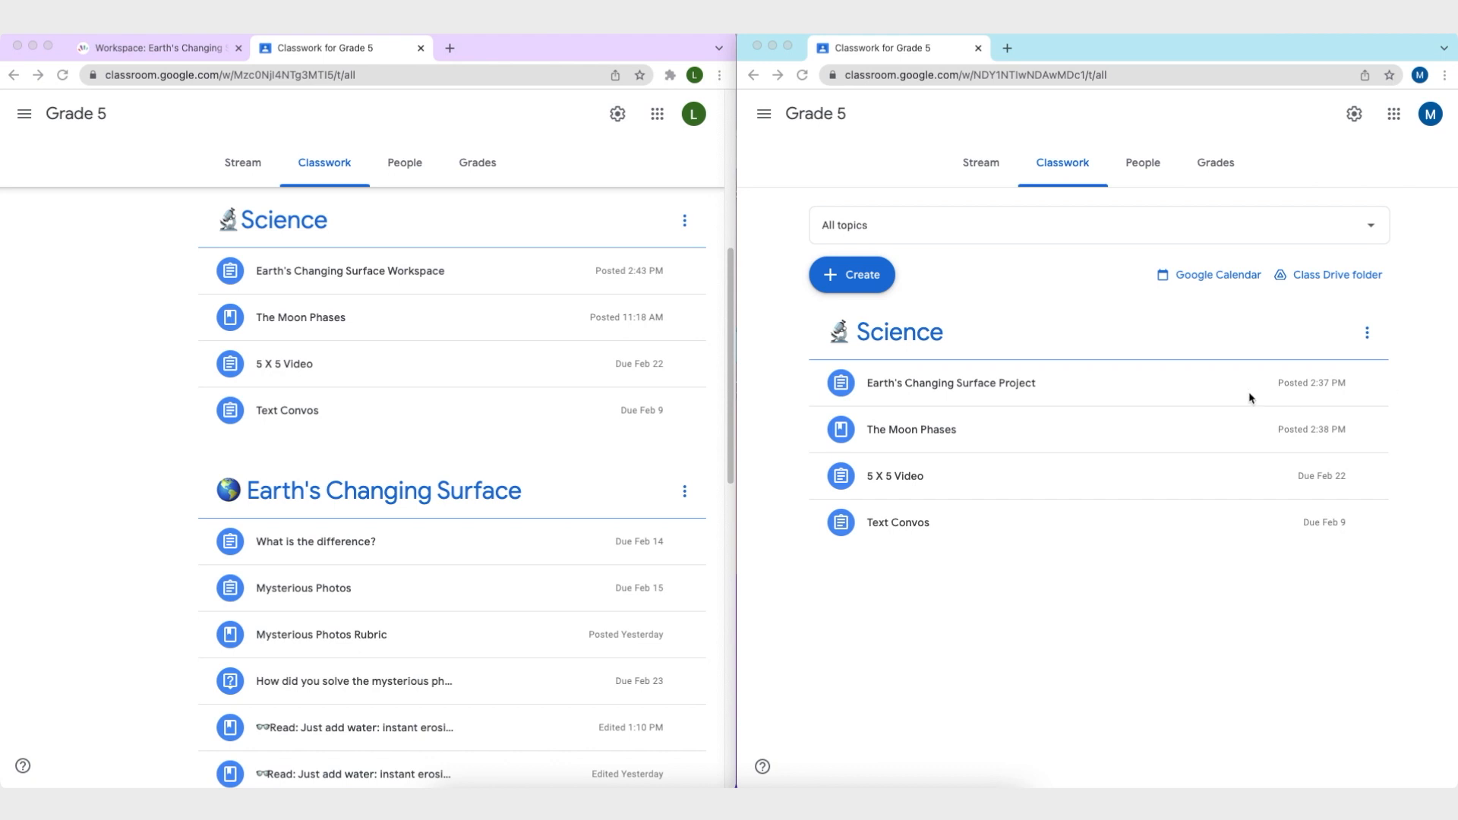
- Compare the Science and Earth's Changing Surface topics across both Grade 5 classwork pages, and open Earth's Changing Surface Project
{"action": "scroll", "coordinate": [585, 423], "scroll_direction": "down", "scroll_amount": 4}
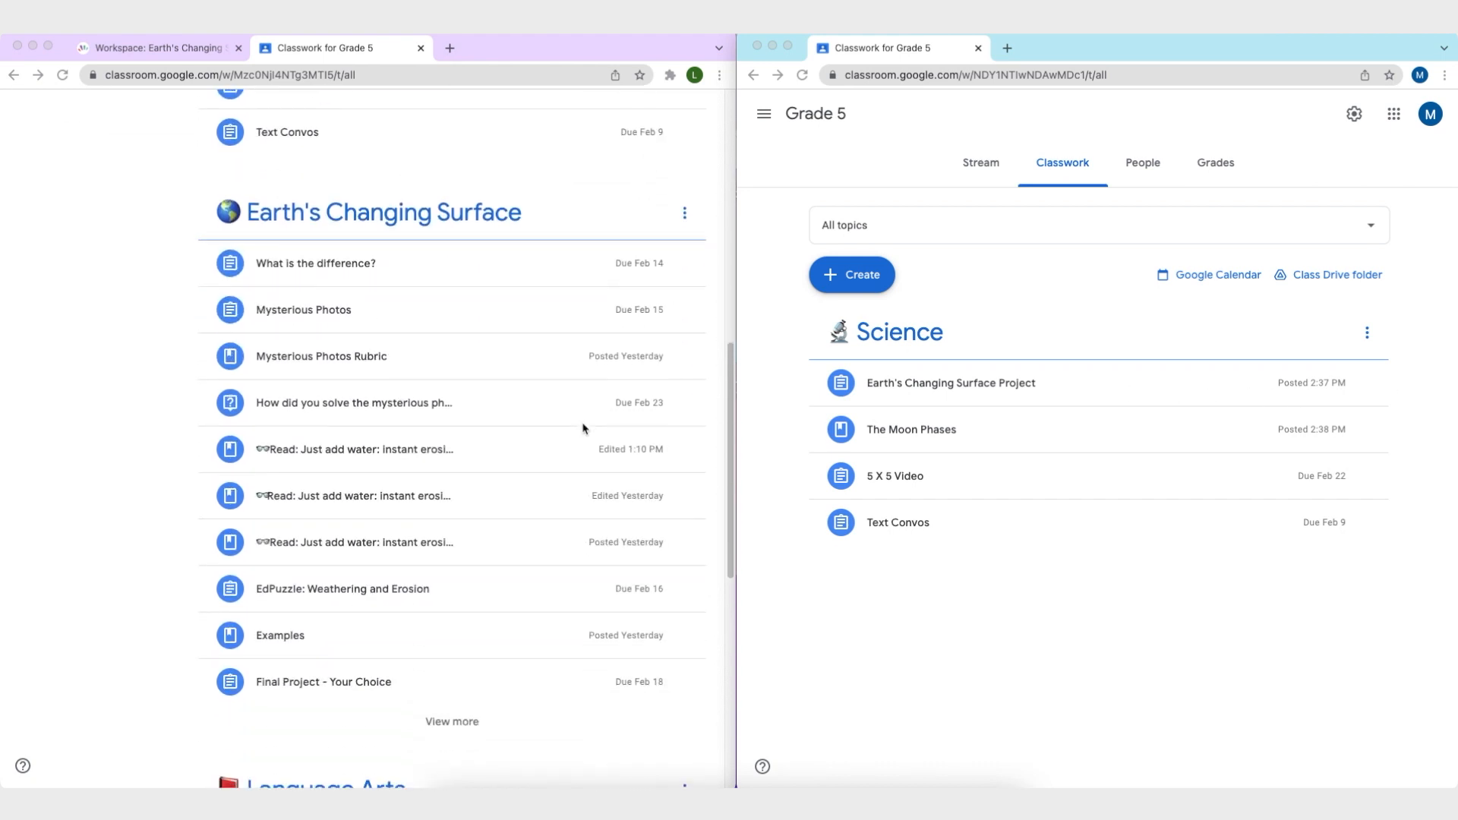
{"action": "scroll", "coordinate": [585, 425], "scroll_direction": "up", "scroll_amount": 8}
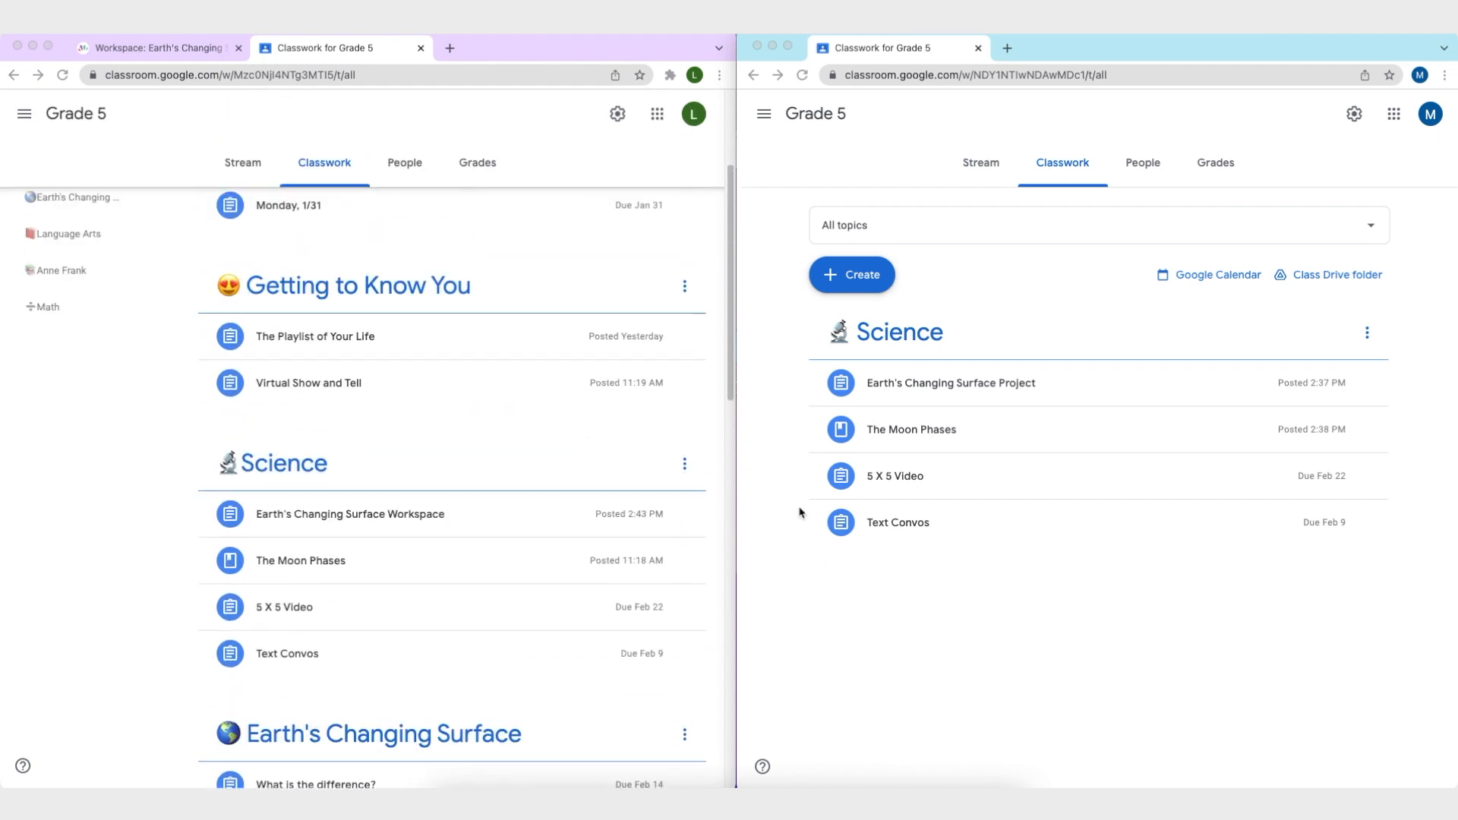
{"action": "scroll", "coordinate": [556, 541], "scroll_direction": "down", "scroll_amount": 5}
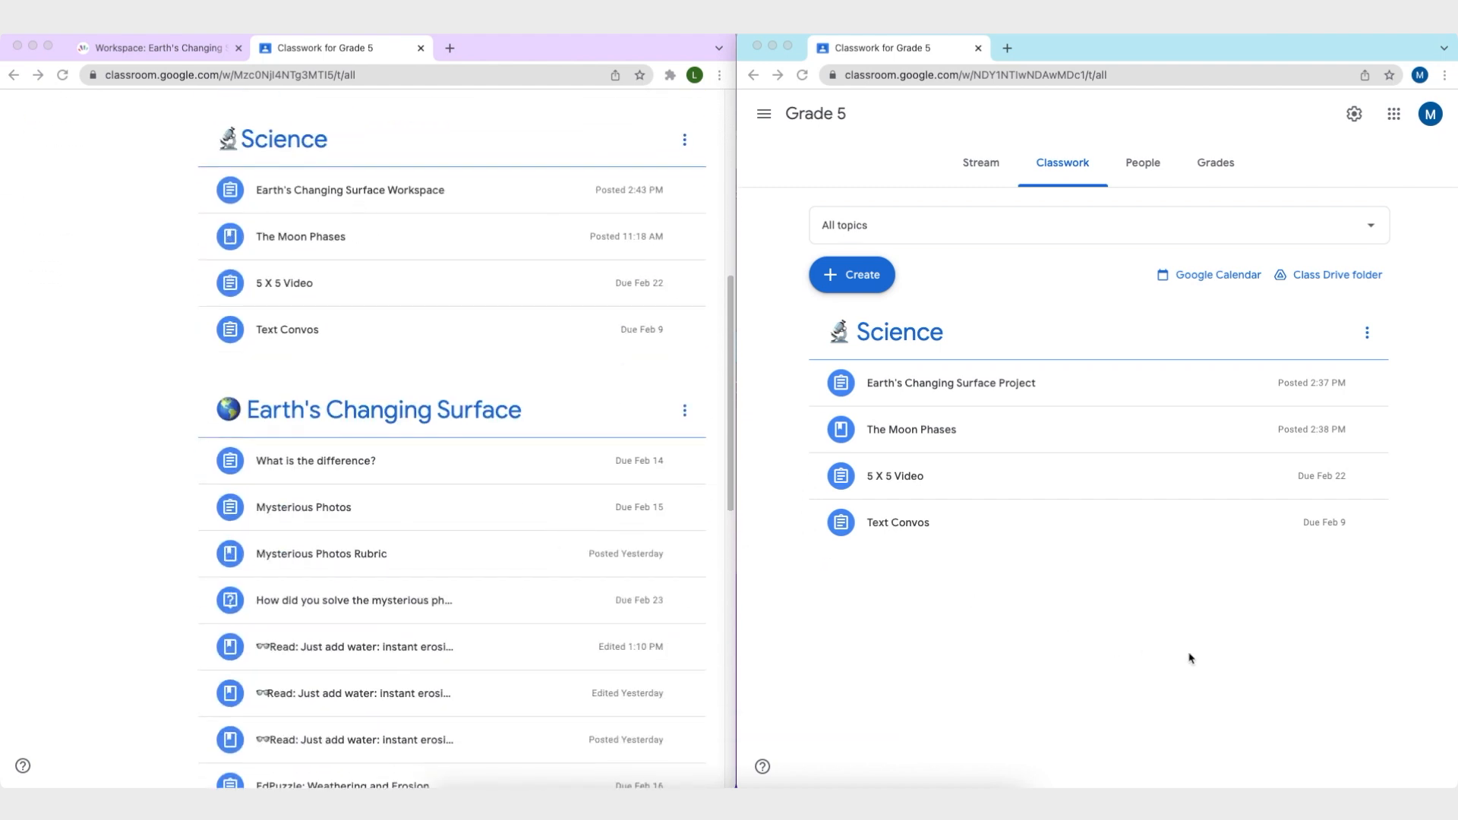
{"action": "left_click", "coordinate": [995, 386]}
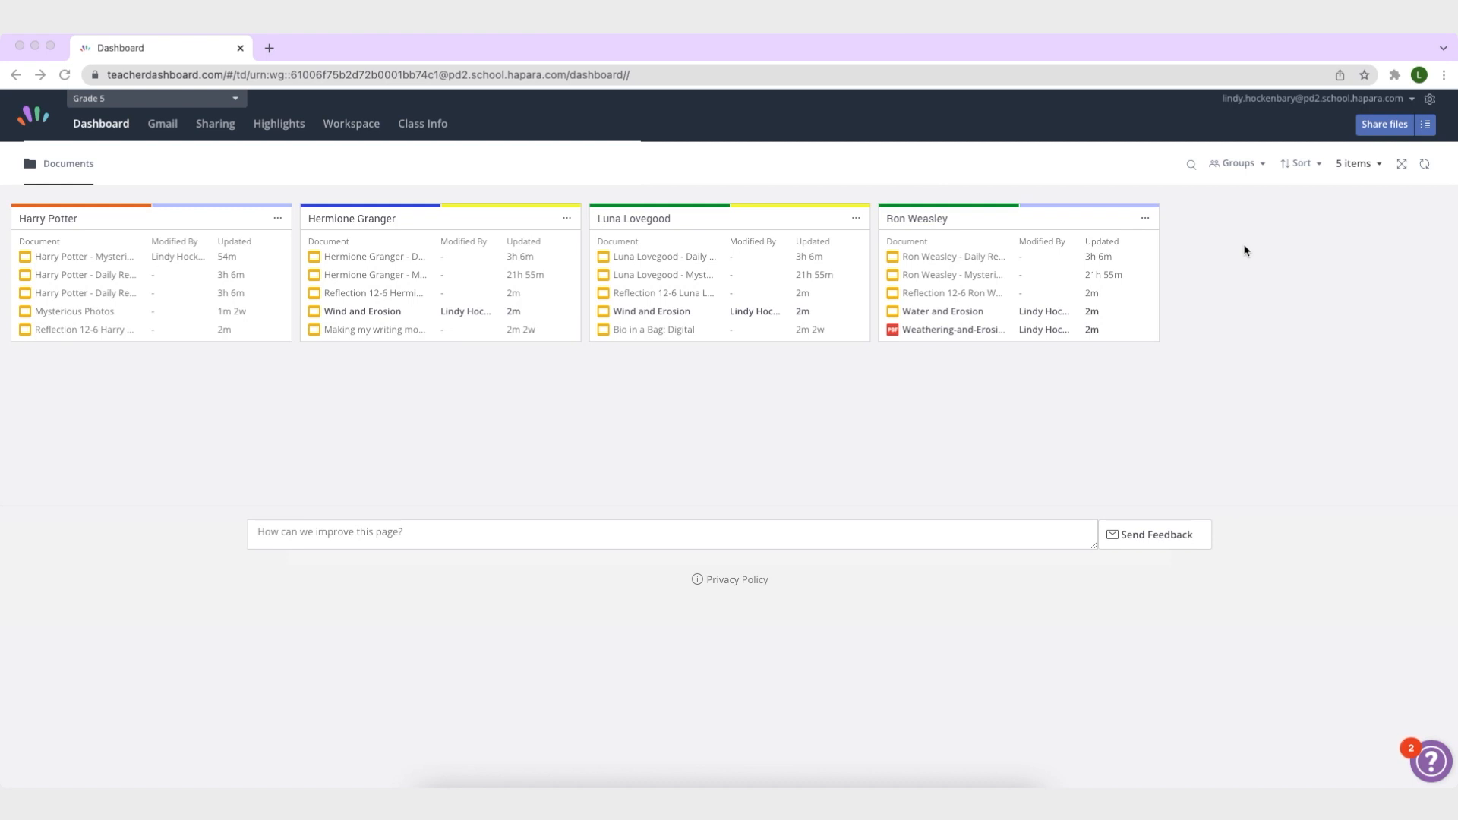
- Search the titles of the Grade 5 students' documents for "mysterious" on the Hāpara Dashboard
{"action": "left_click", "coordinate": [1191, 170]}
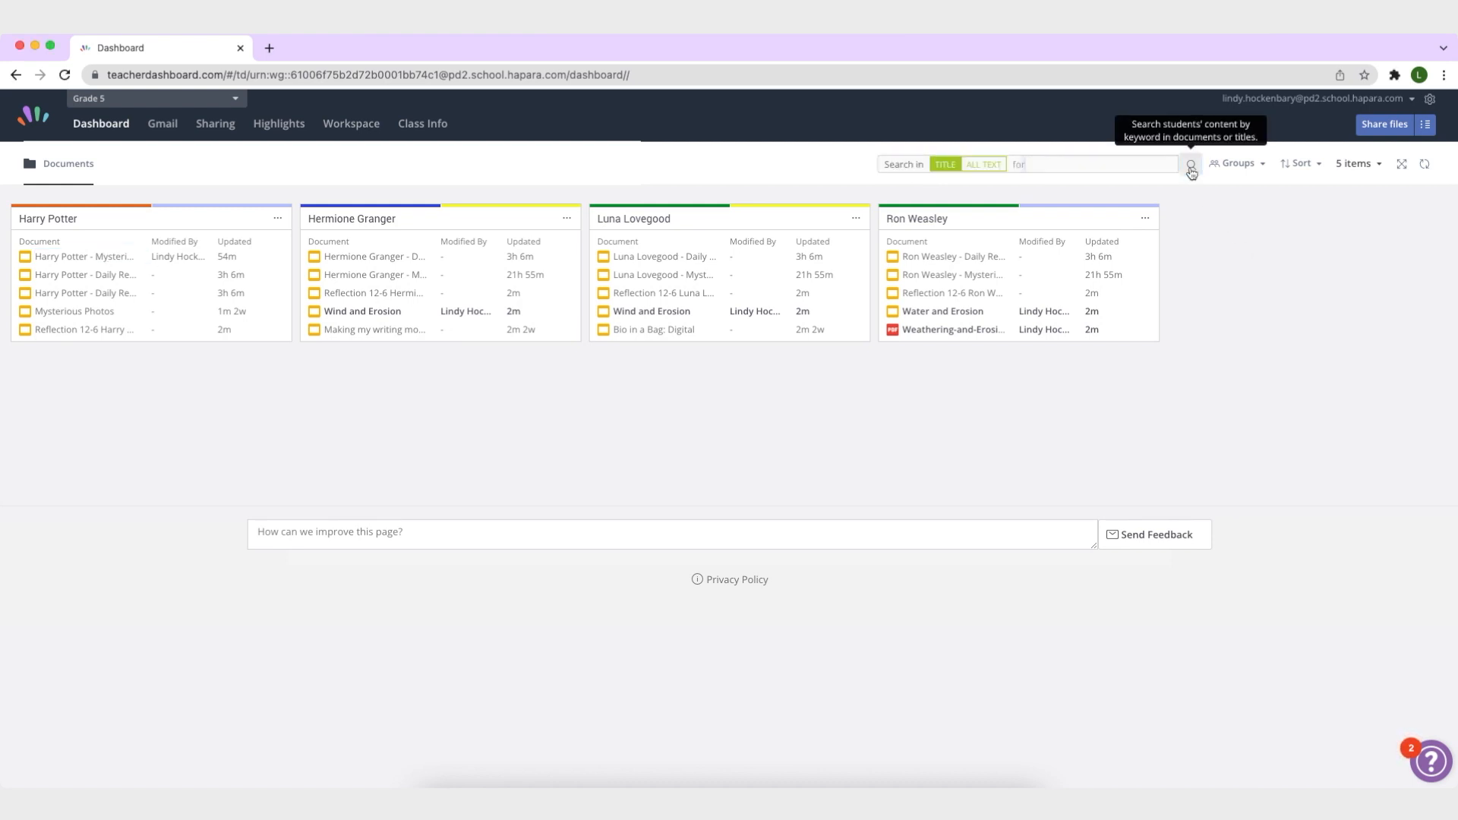
{"action": "type", "text": "mysterious"}
{"action": "key", "text": "Return"}
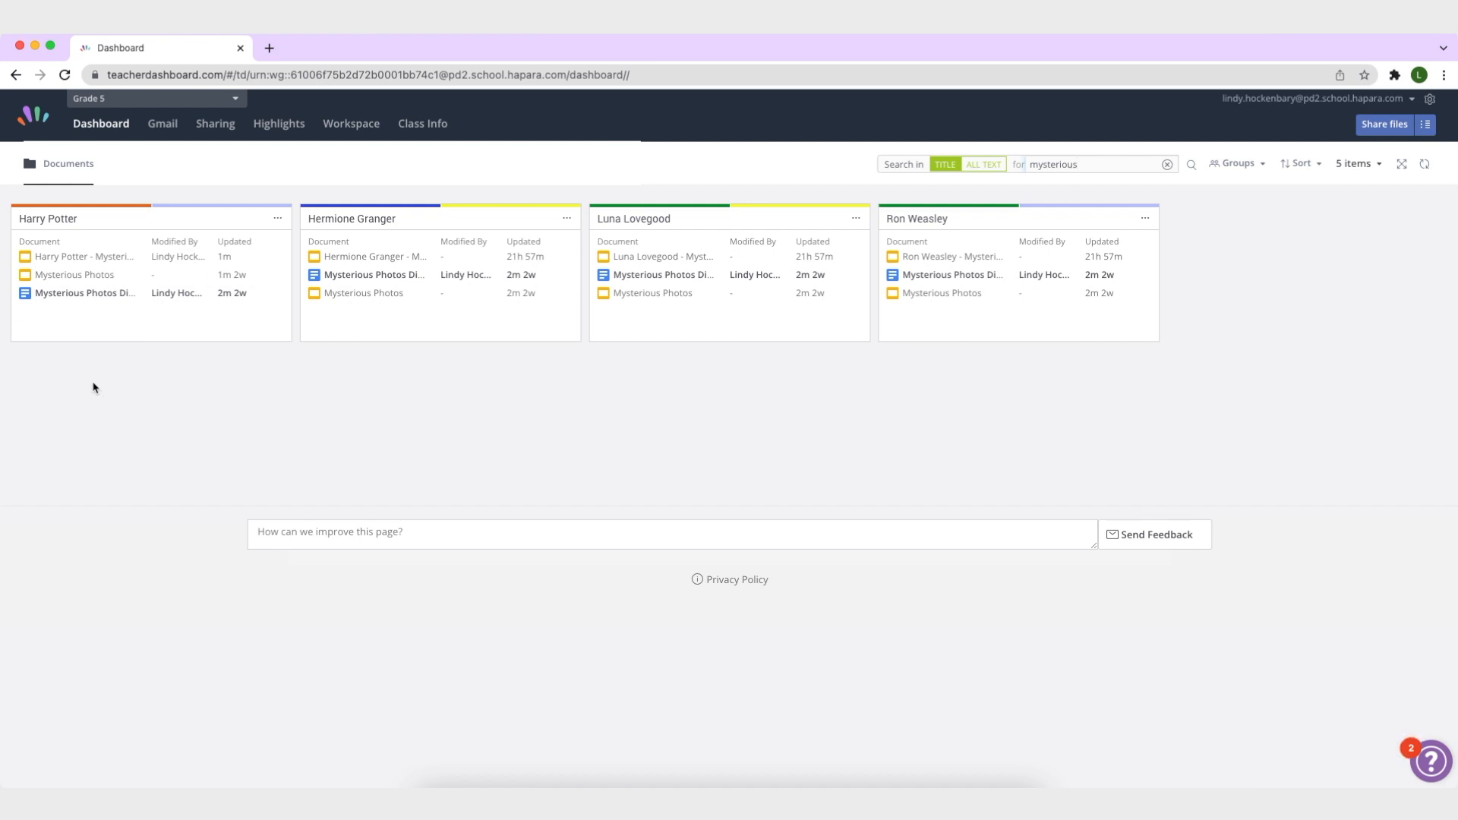
- Open the first student's own Mysterious Photos presentation and review the answers on slides 1 to 3
{"action": "left_click", "coordinate": [88, 262]}
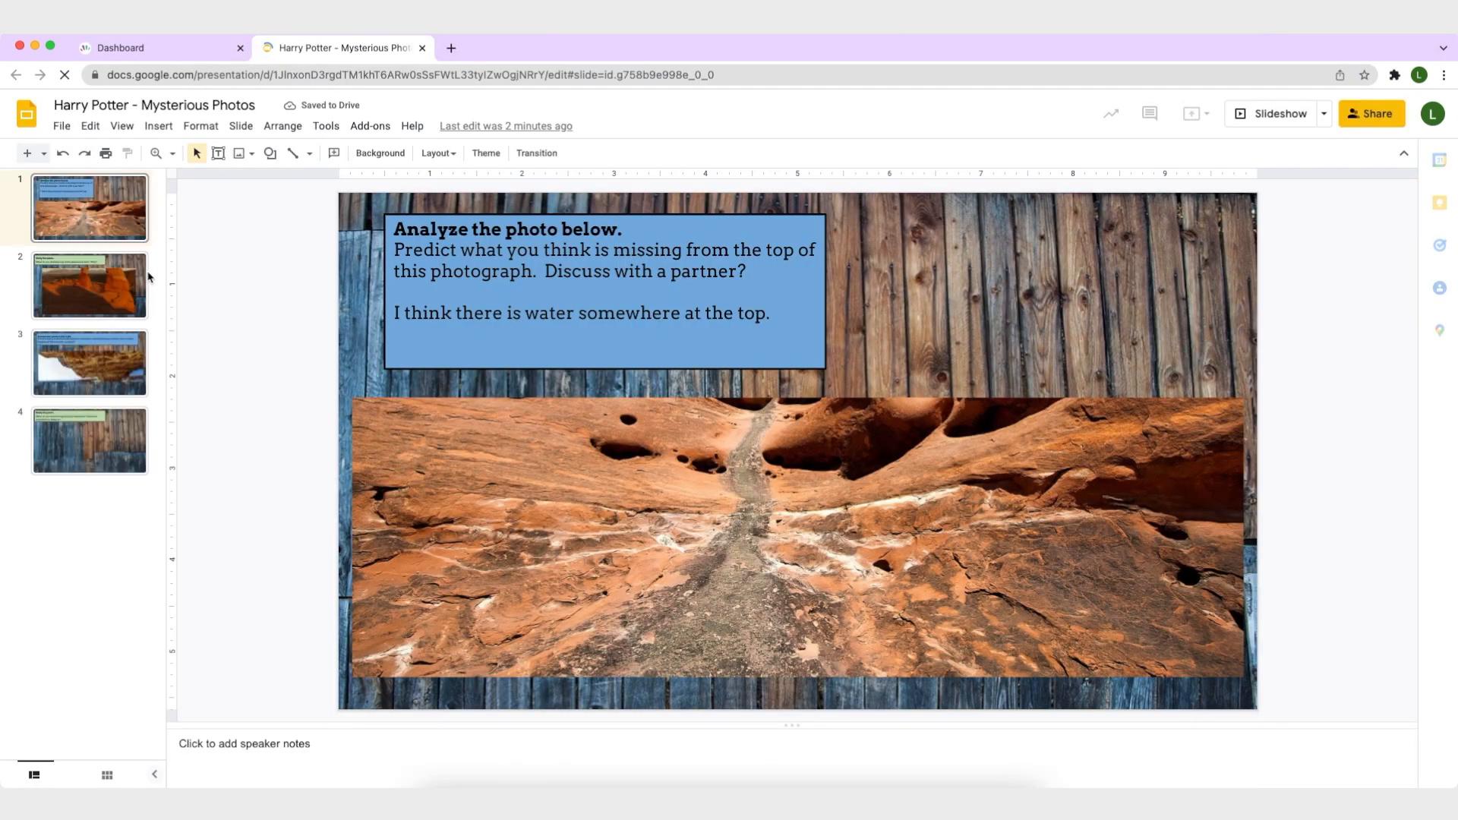
{"action": "left_click", "coordinate": [122, 286]}
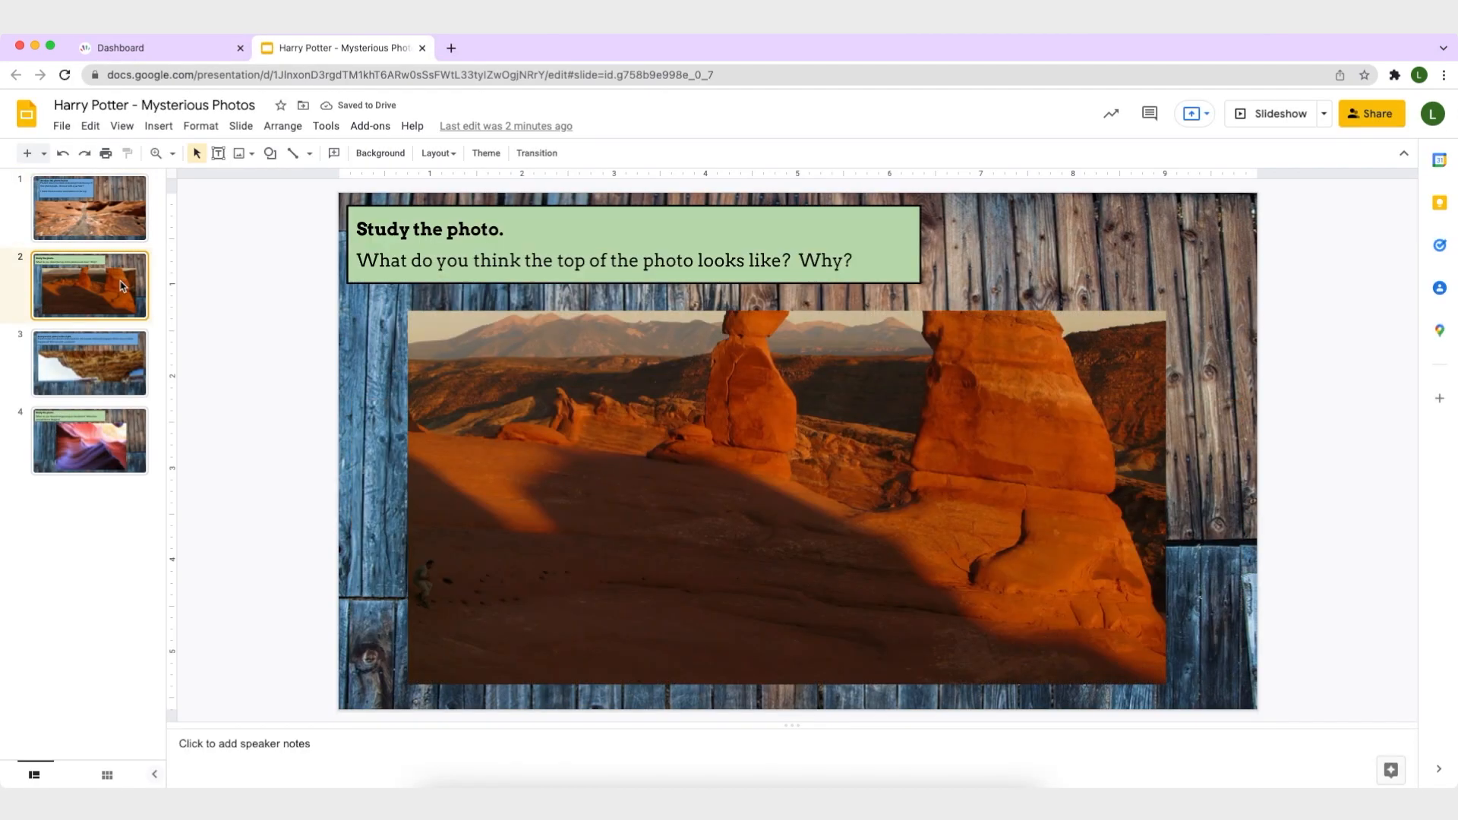
{"action": "left_click", "coordinate": [111, 363]}
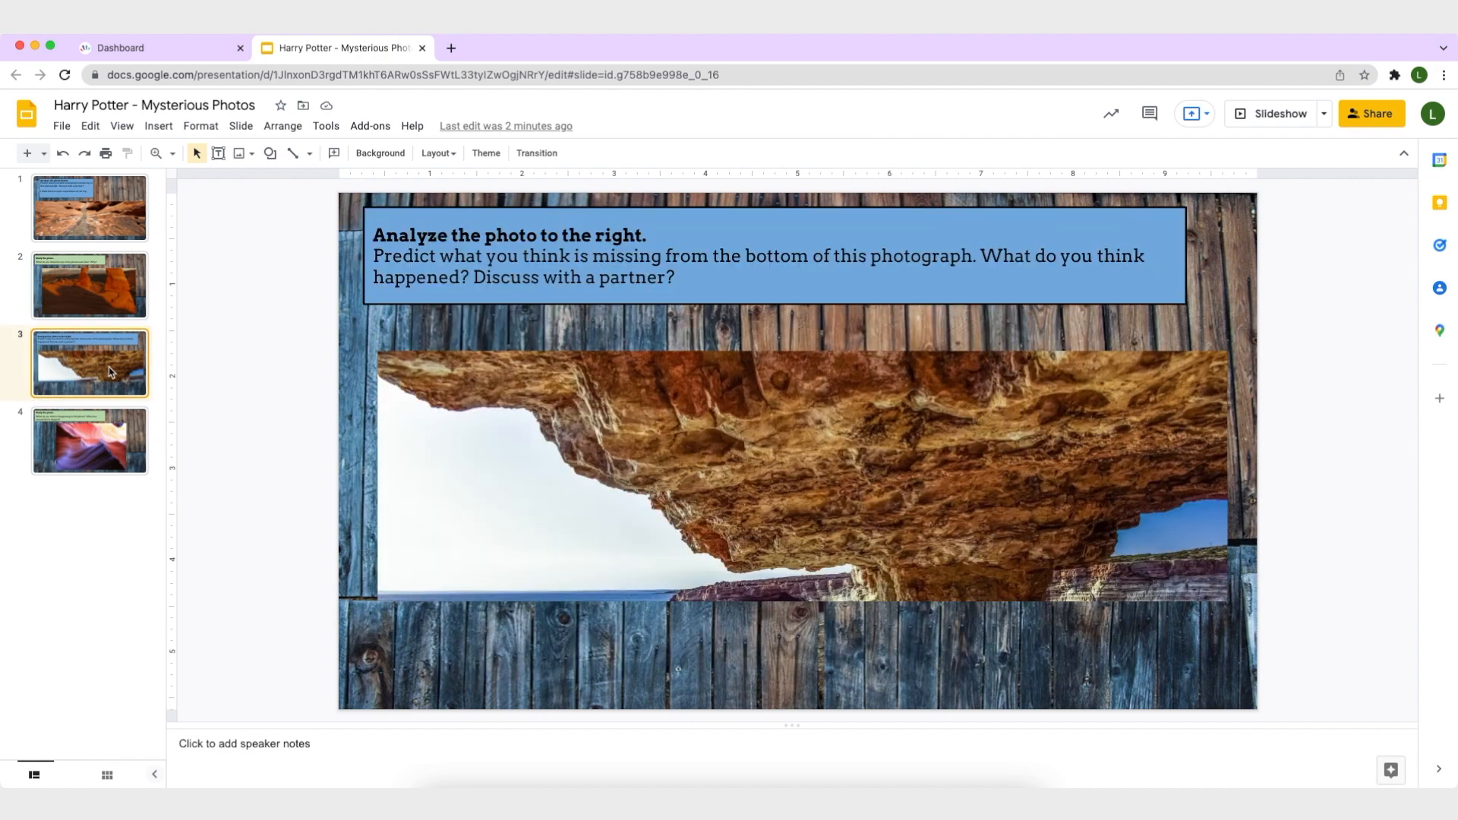
- Comment "Do you need help finishing this assignment?" on the word "Why" on slide 2, and close the presentation
{"action": "left_click", "coordinate": [98, 305]}
{"action": "double_click", "coordinate": [825, 260]}
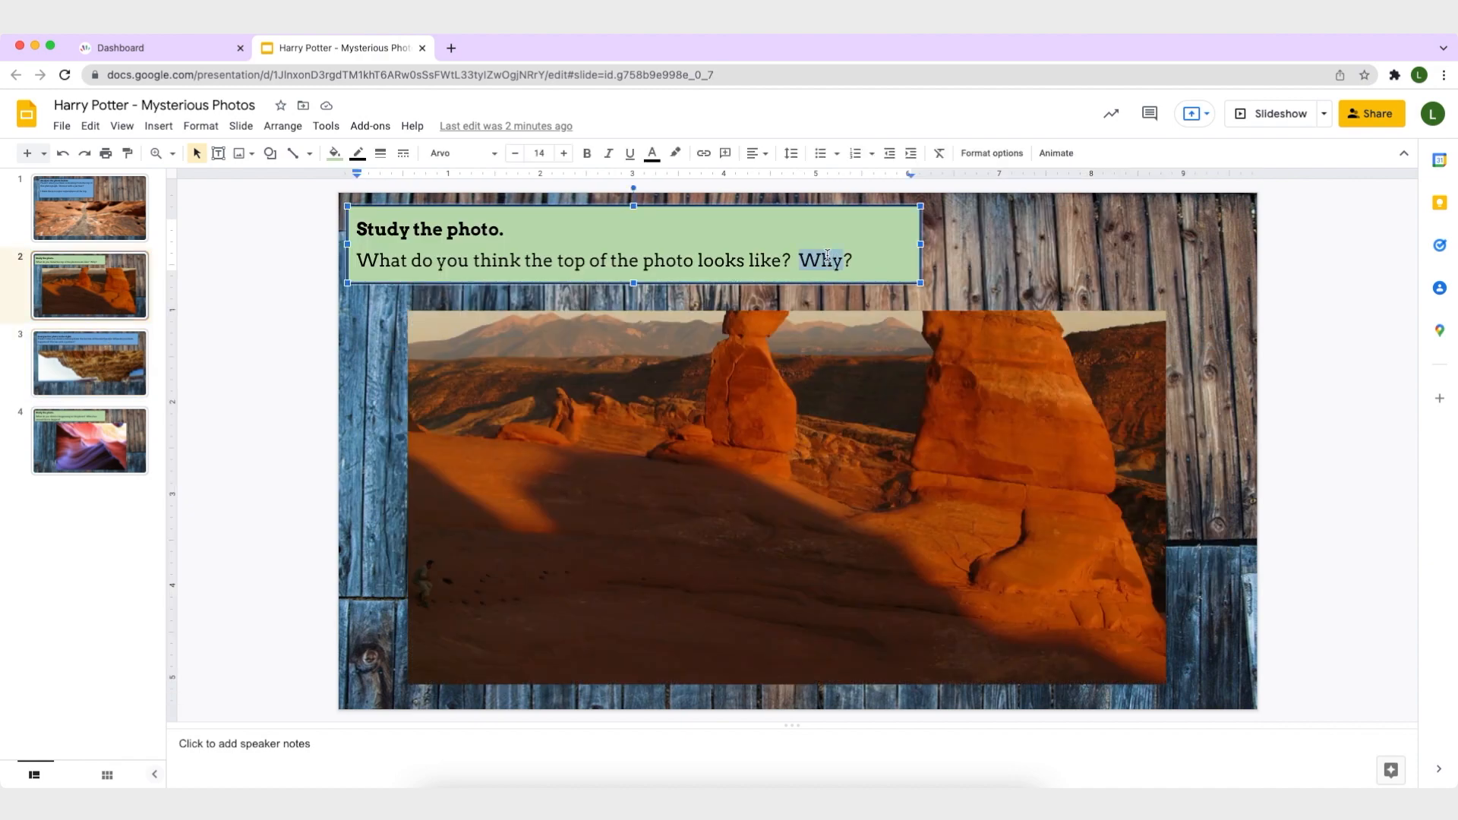
{"action": "left_click", "coordinate": [725, 153]}
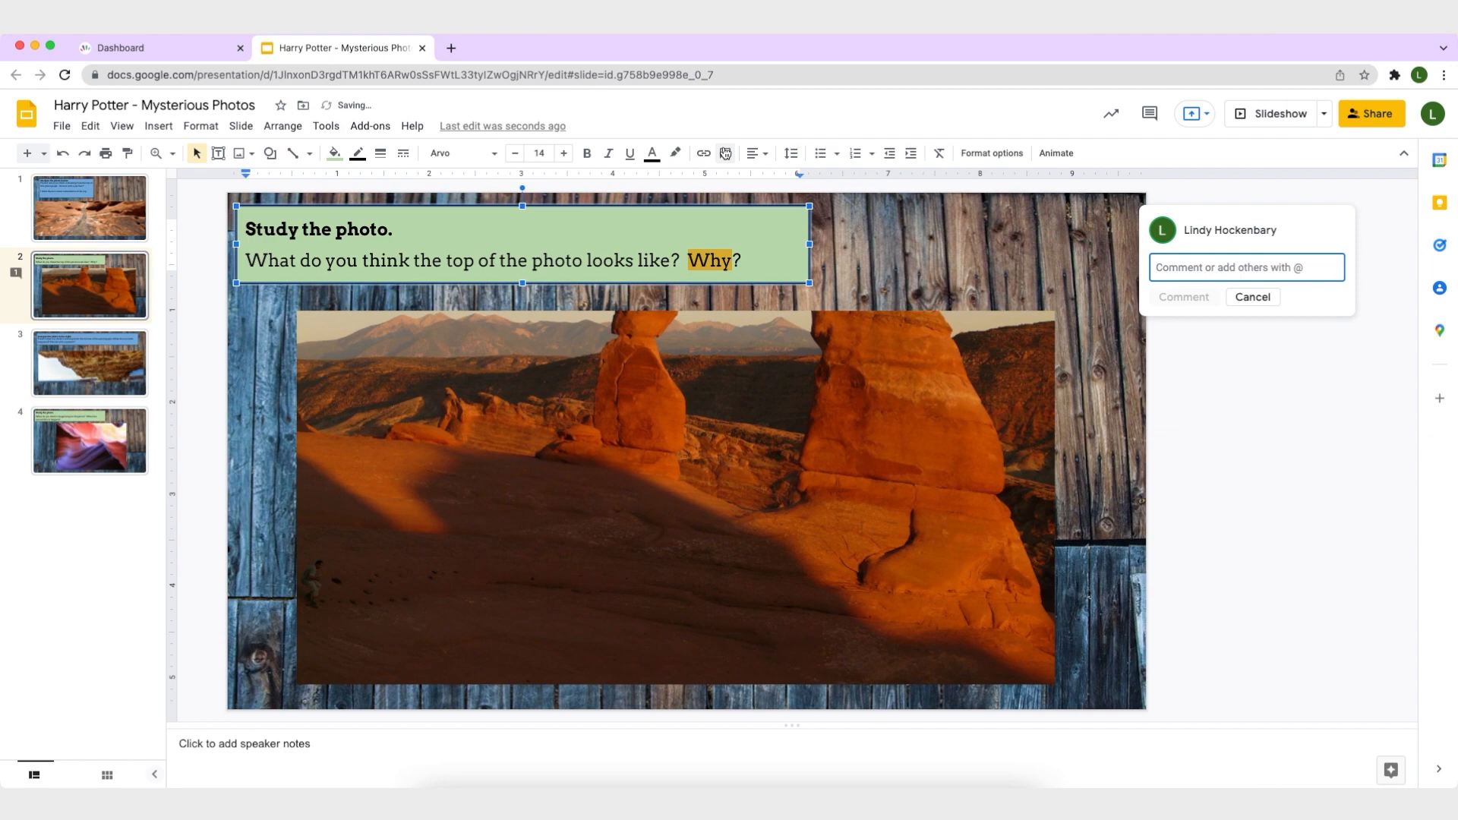
{"action": "key", "text": "super+v"}
{"action": "left_click", "coordinate": [1184, 312]}
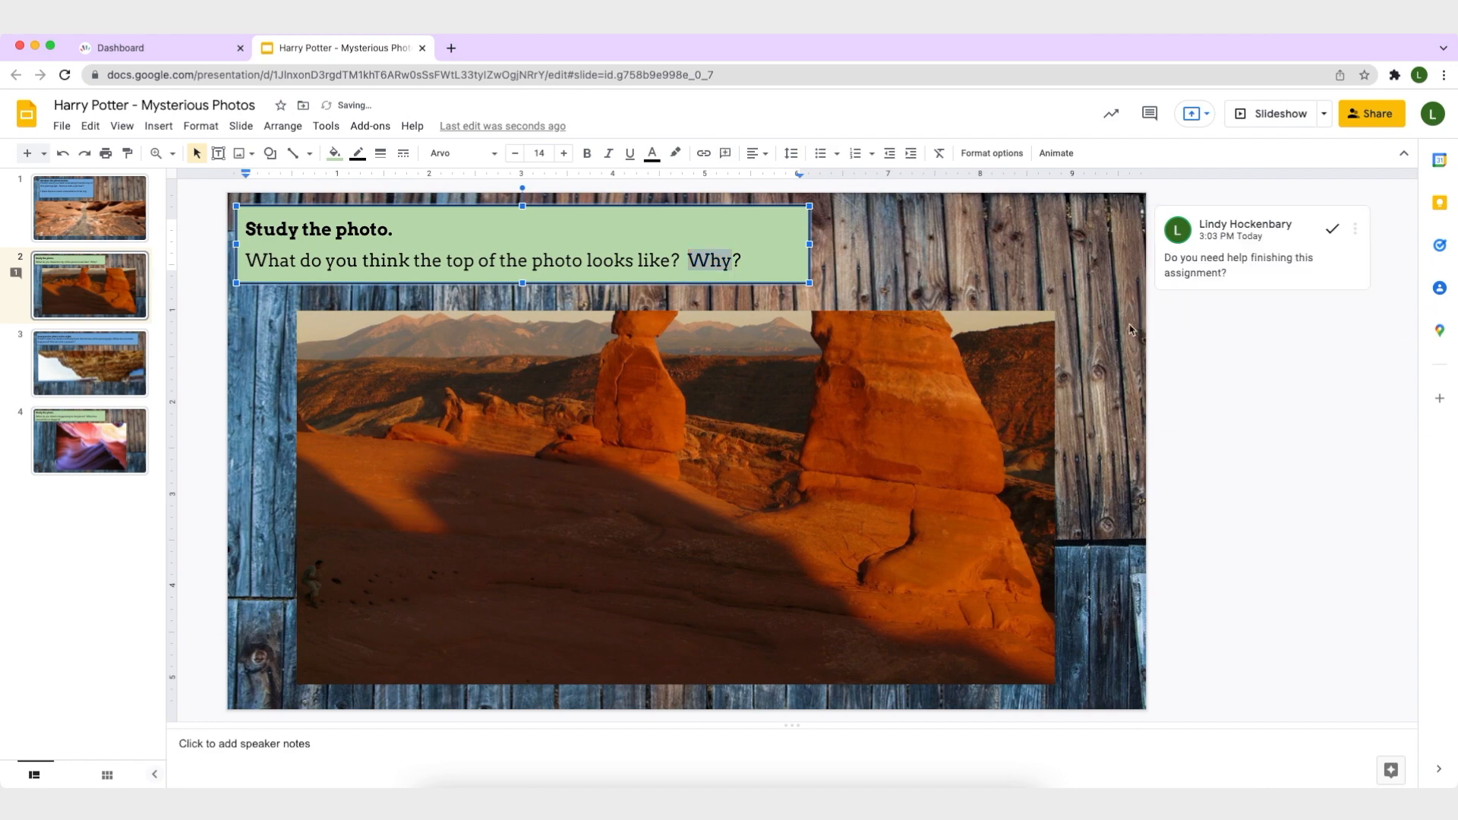
{"action": "left_click", "coordinate": [423, 47]}
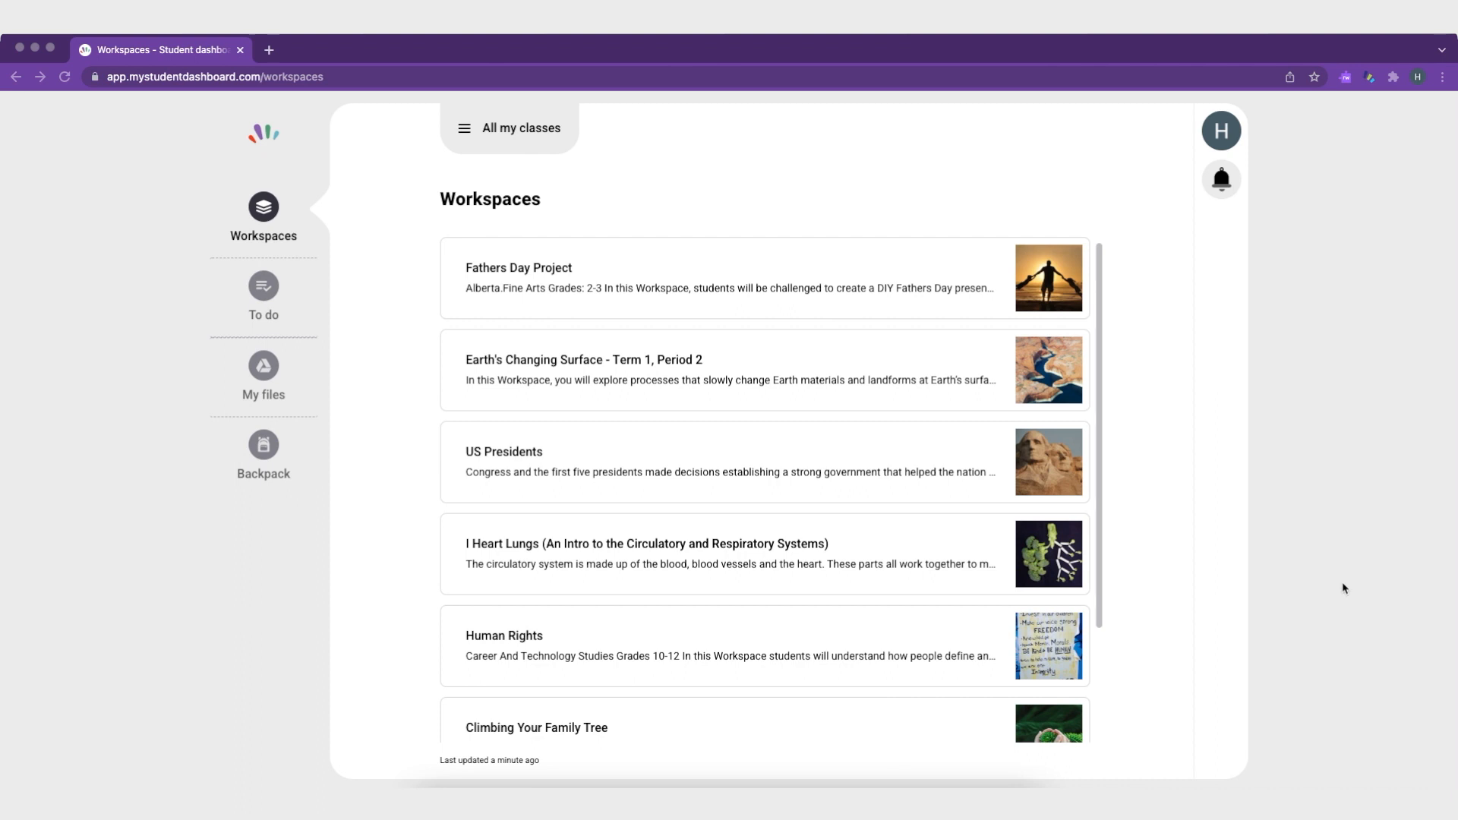
- View the Earth's Changing Surface workspace from the student dashboard, and look through the To do list for all classes
{"action": "left_click", "coordinate": [687, 402]}
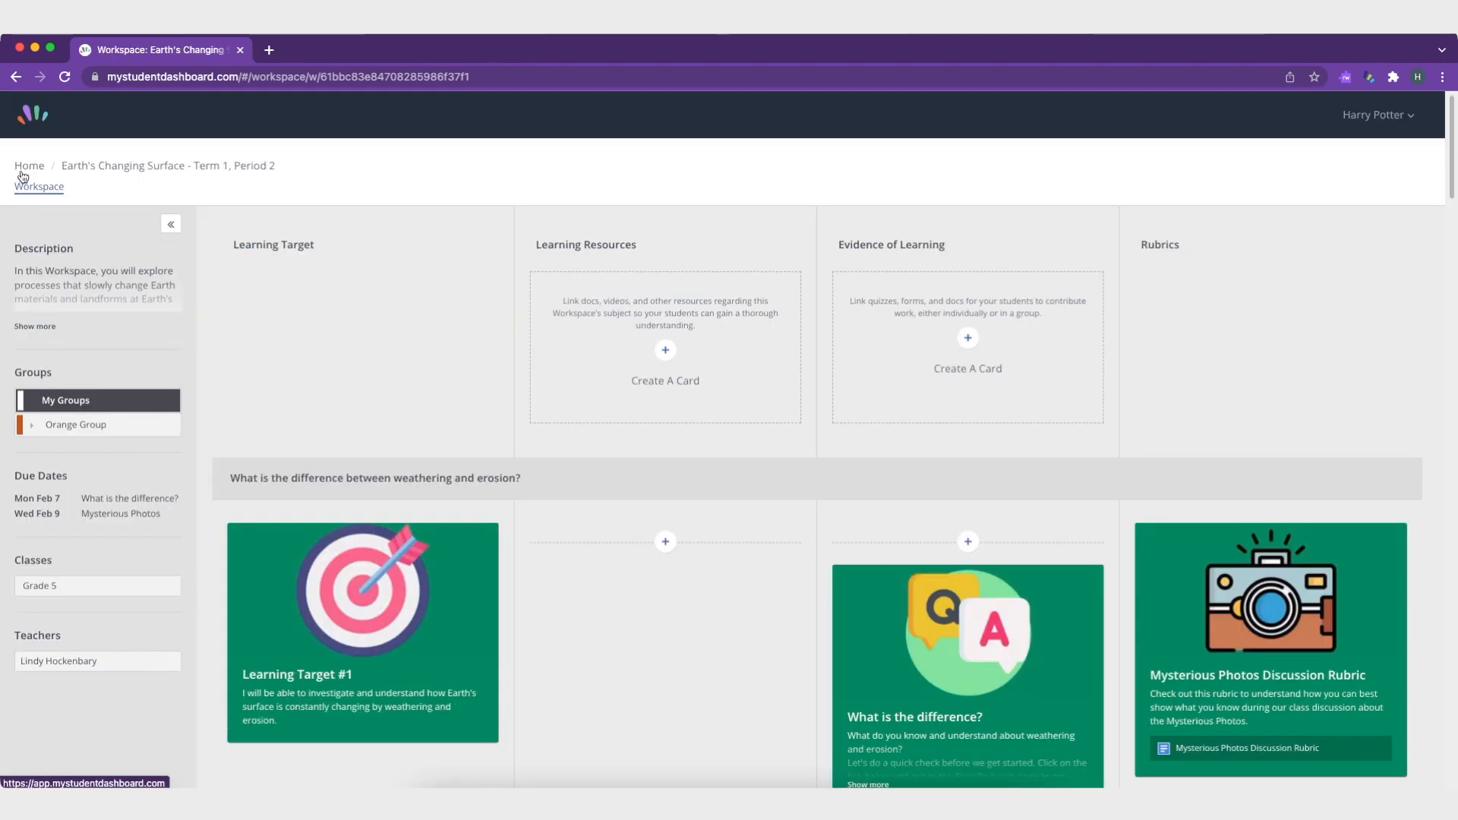
{"action": "left_click", "coordinate": [26, 167]}
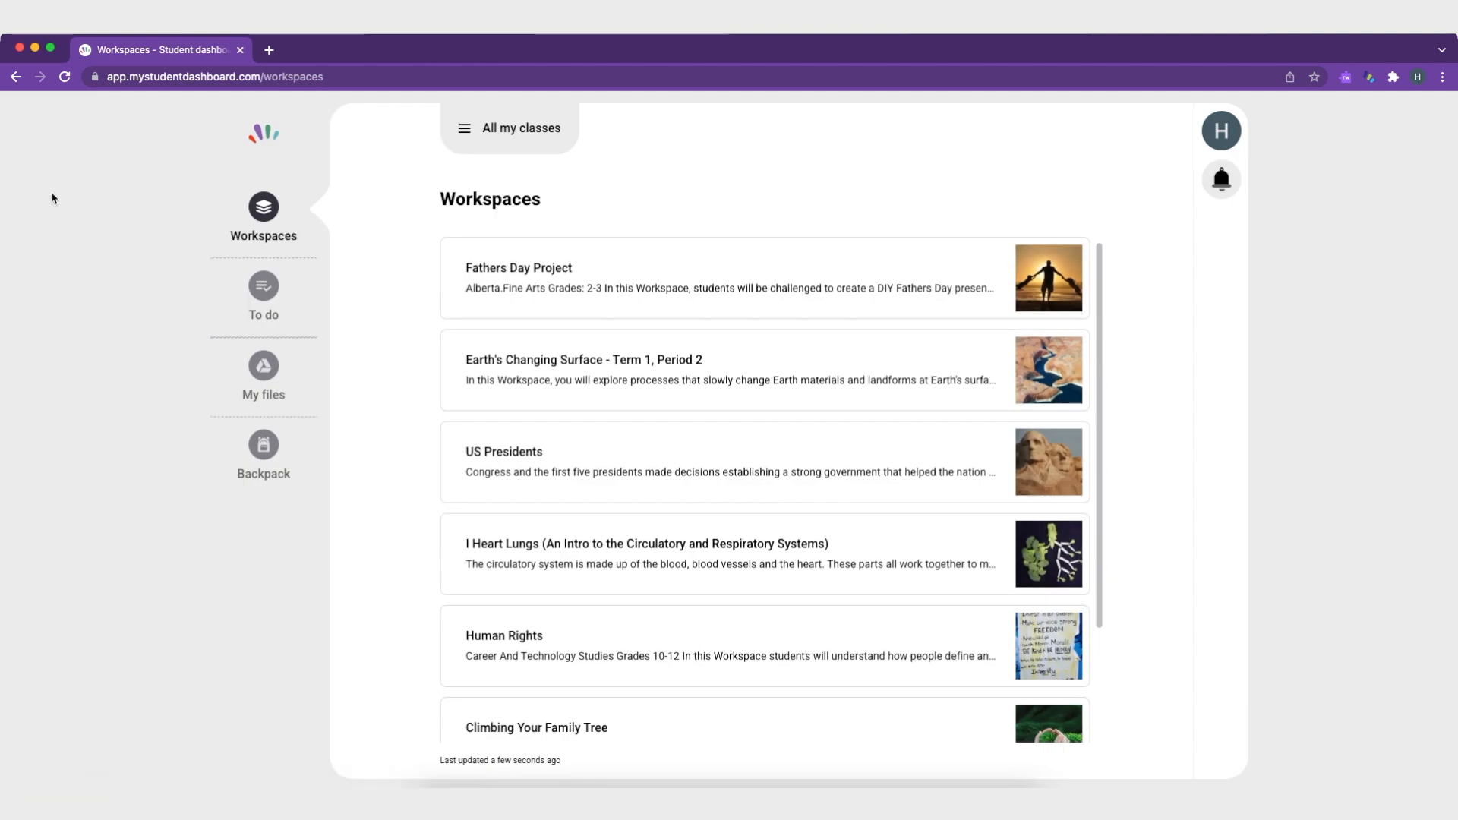
{"action": "left_click", "coordinate": [281, 295]}
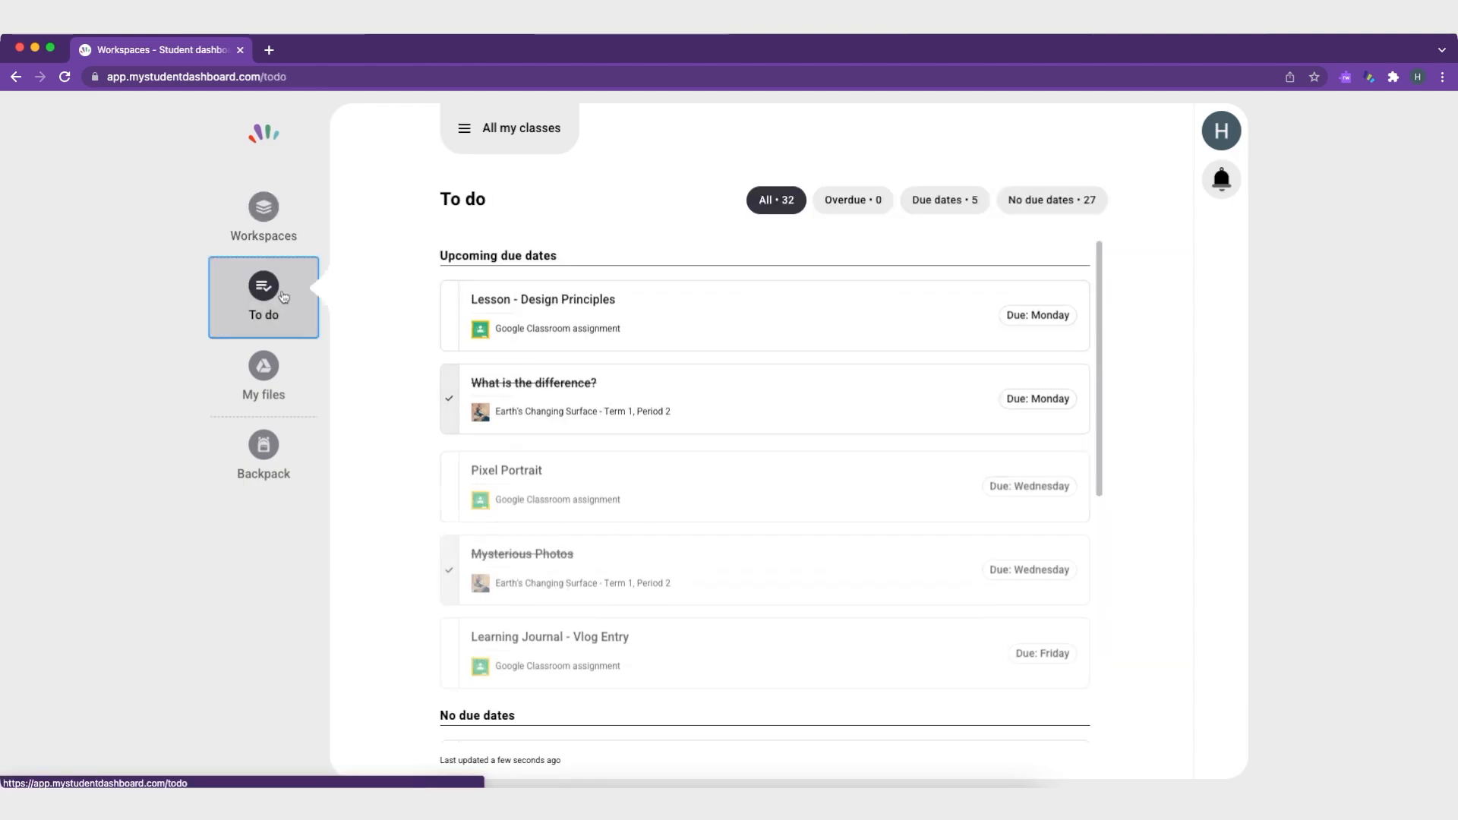
{"action": "scroll", "coordinate": [753, 478], "scroll_direction": "down", "scroll_amount": 6}
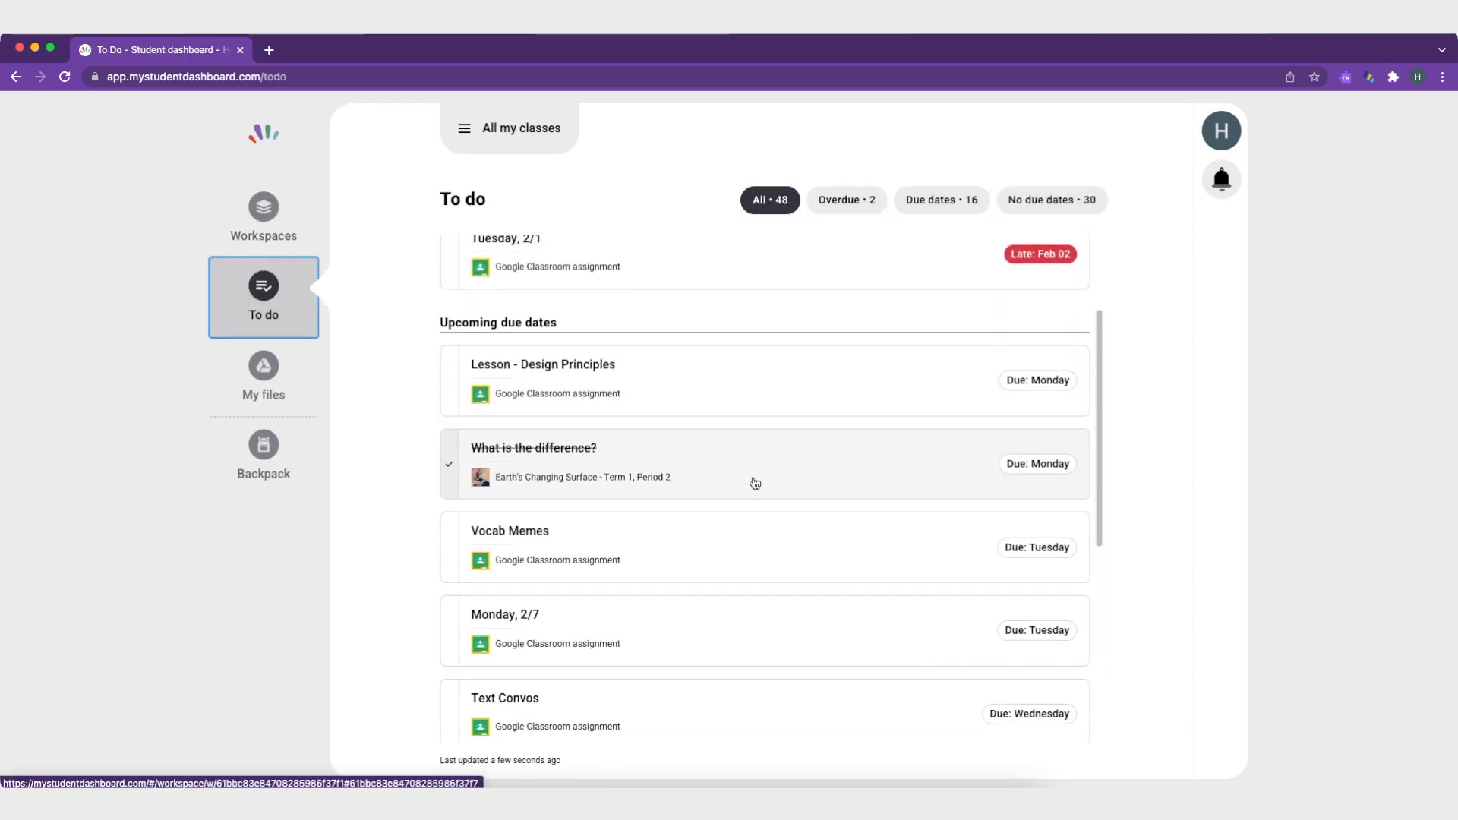
{"action": "scroll", "coordinate": [754, 482], "scroll_direction": "down", "scroll_amount": 1}
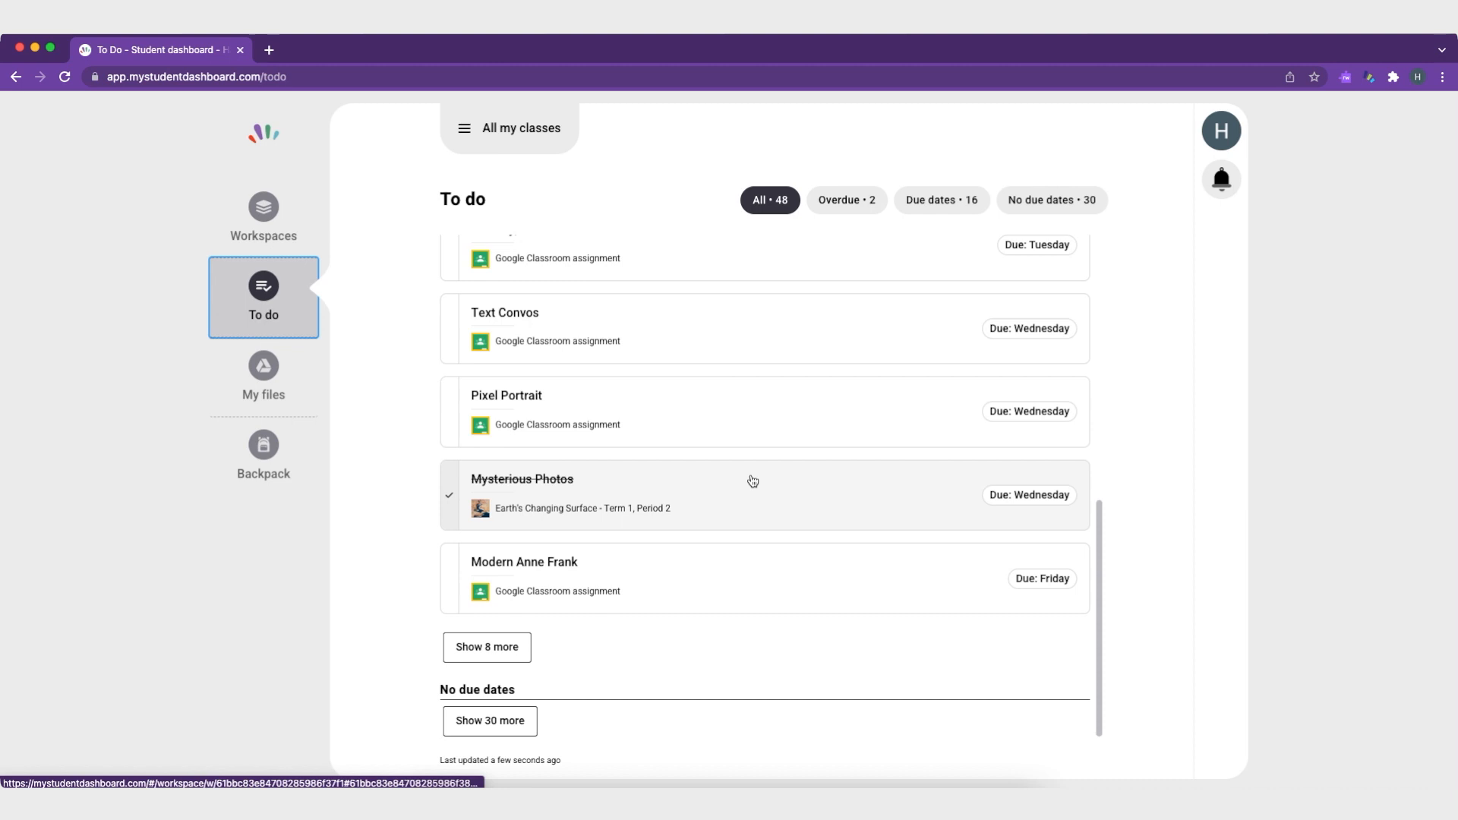
{"action": "scroll", "coordinate": [753, 481], "scroll_direction": "up", "scroll_amount": 7}
- Filter the To do list by the Art class and switch the filter to Grade 5
{"action": "left_click", "coordinate": [516, 133]}
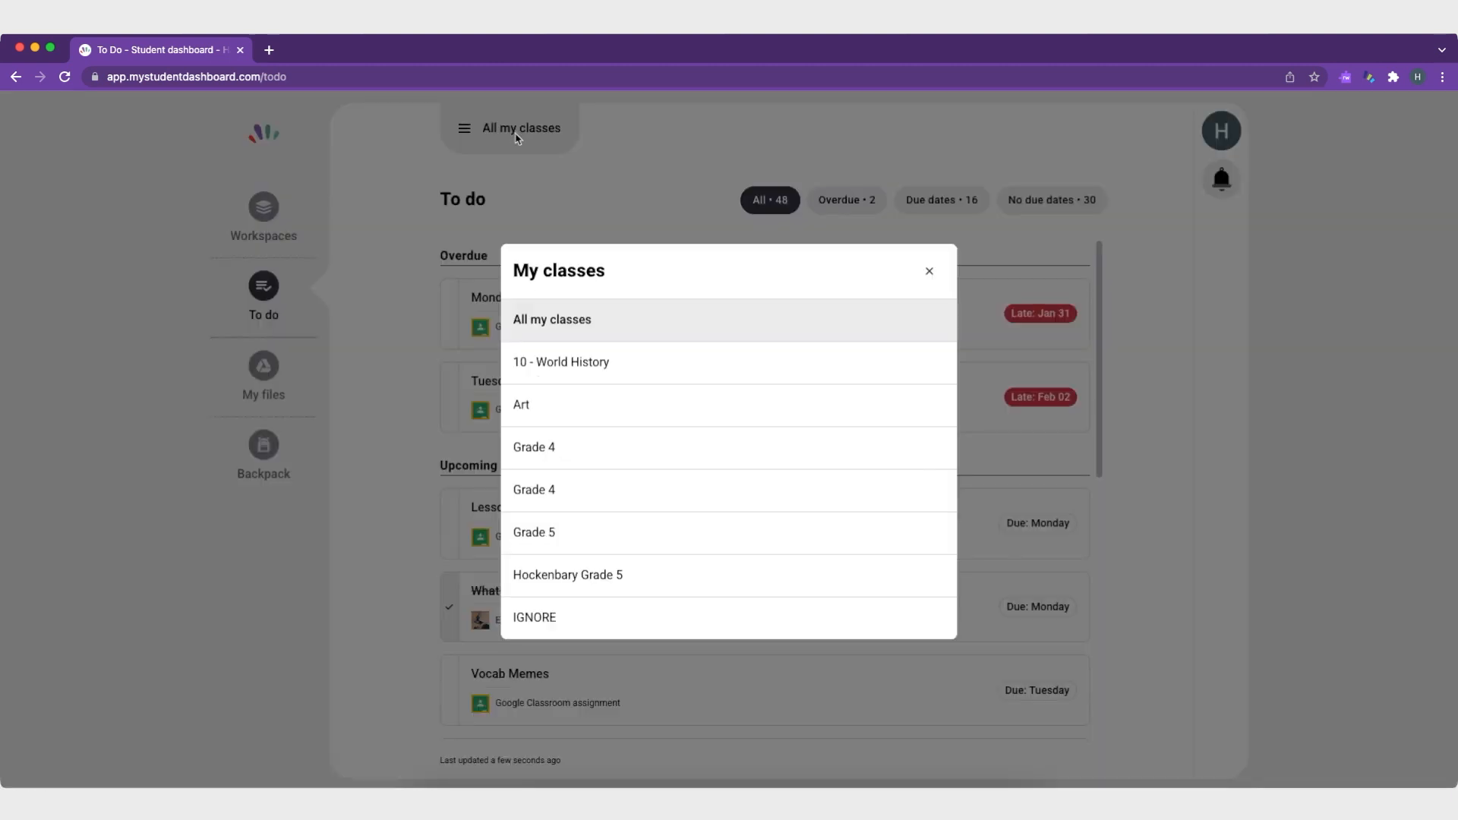
{"action": "left_click", "coordinate": [524, 416]}
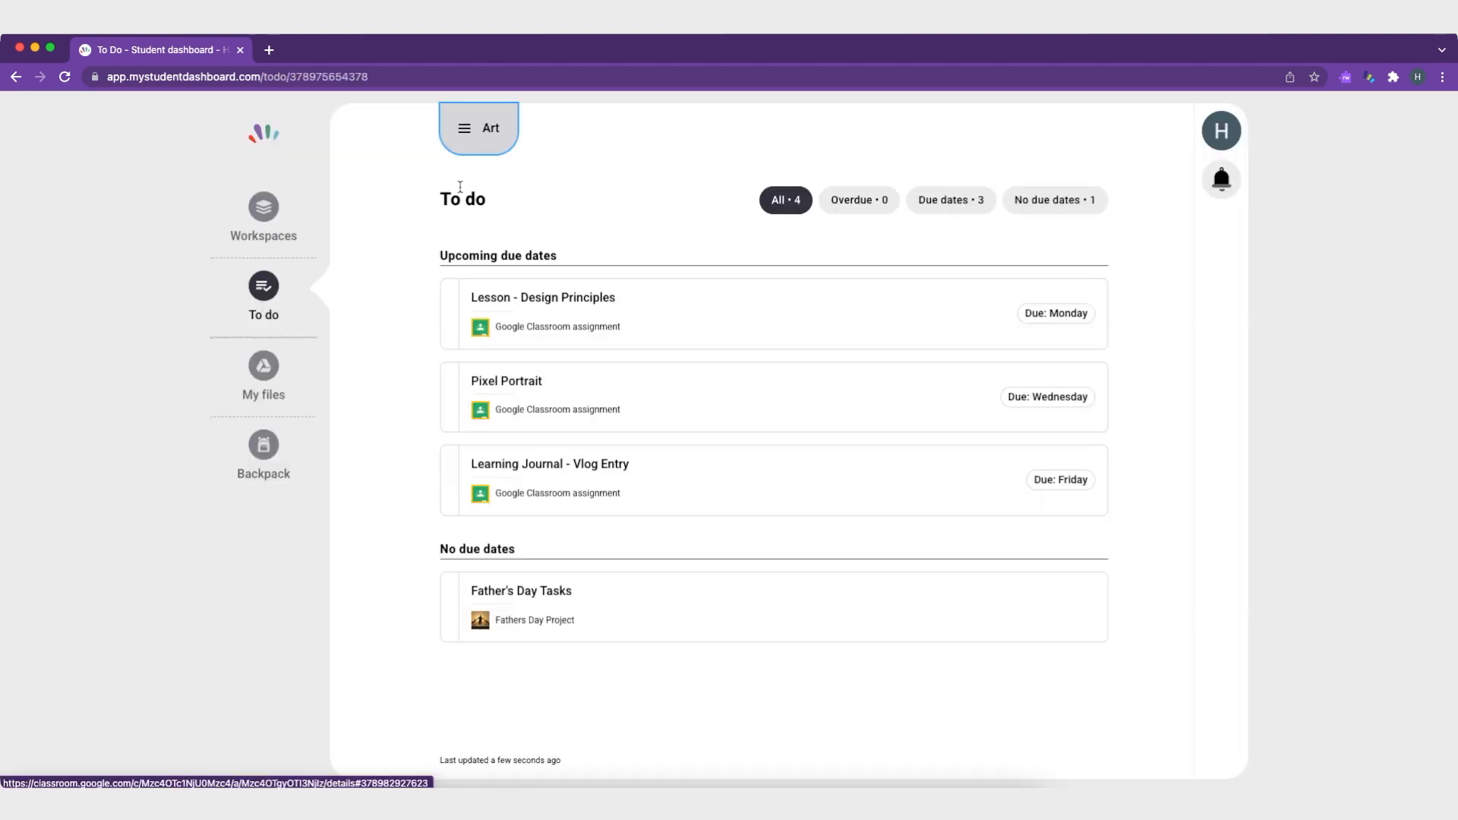
{"action": "left_click", "coordinate": [465, 136]}
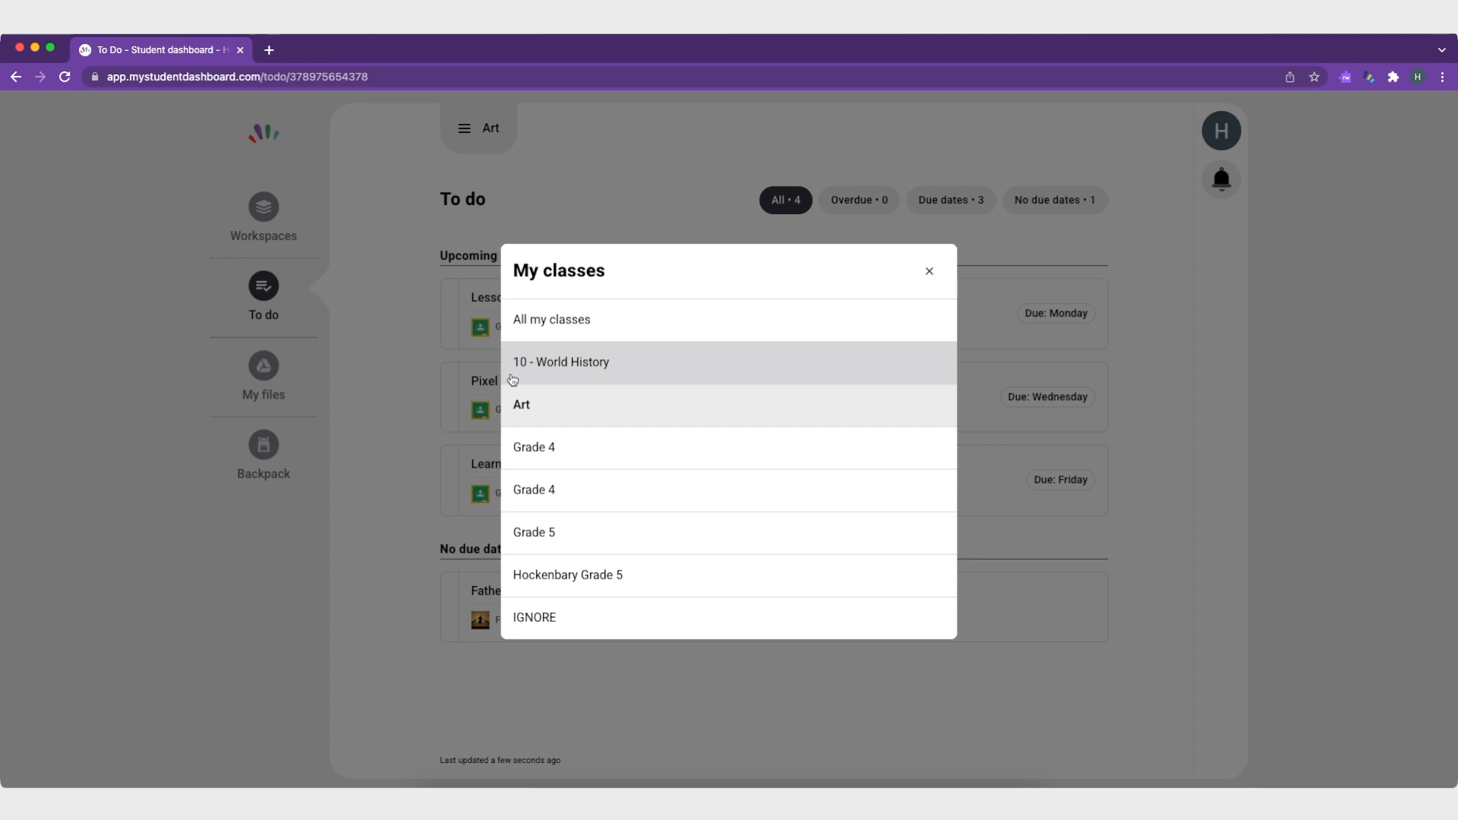
{"action": "left_click", "coordinate": [548, 530]}
- View the Grade 5 tasks that are overdue and those with due dates, and return to showing all tasks
{"action": "left_click", "coordinate": [847, 204]}
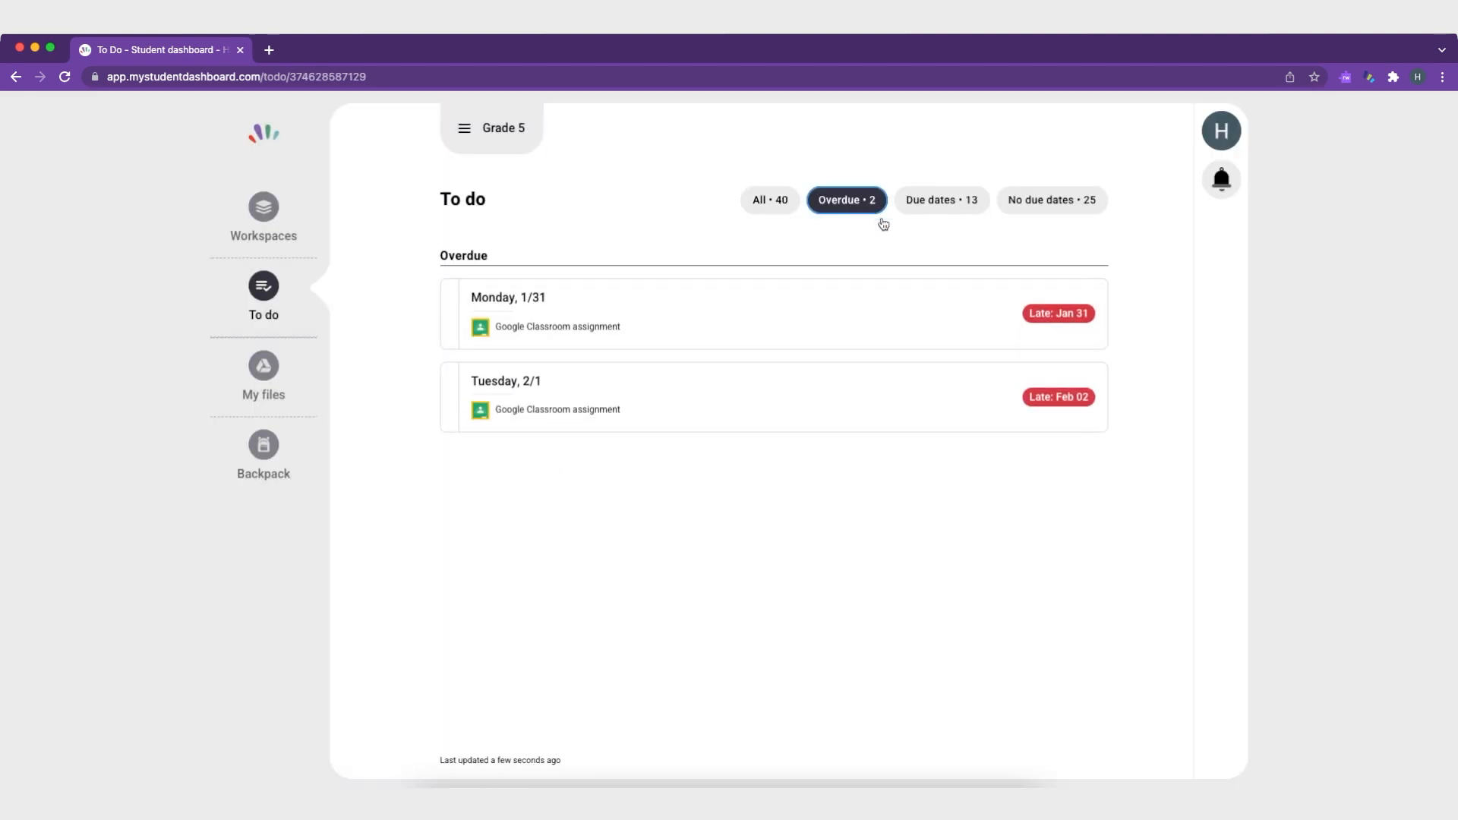
{"action": "left_click", "coordinate": [946, 204]}
{"action": "left_click", "coordinate": [757, 203]}
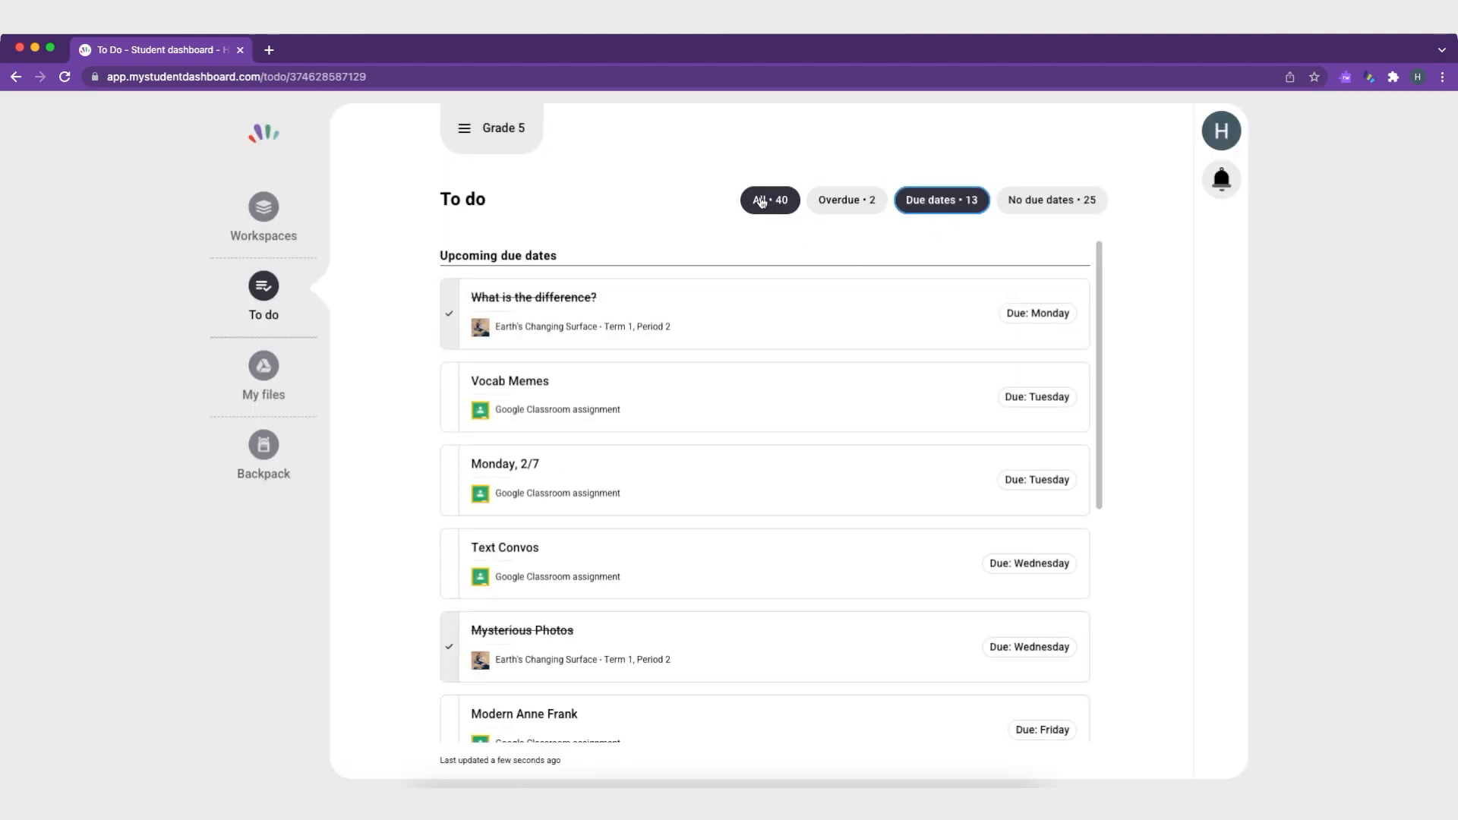
- Show the To do list for all my classes, view the Monday, 2/7 assignment in Google Classroom, and close it
{"action": "left_click", "coordinate": [507, 135]}
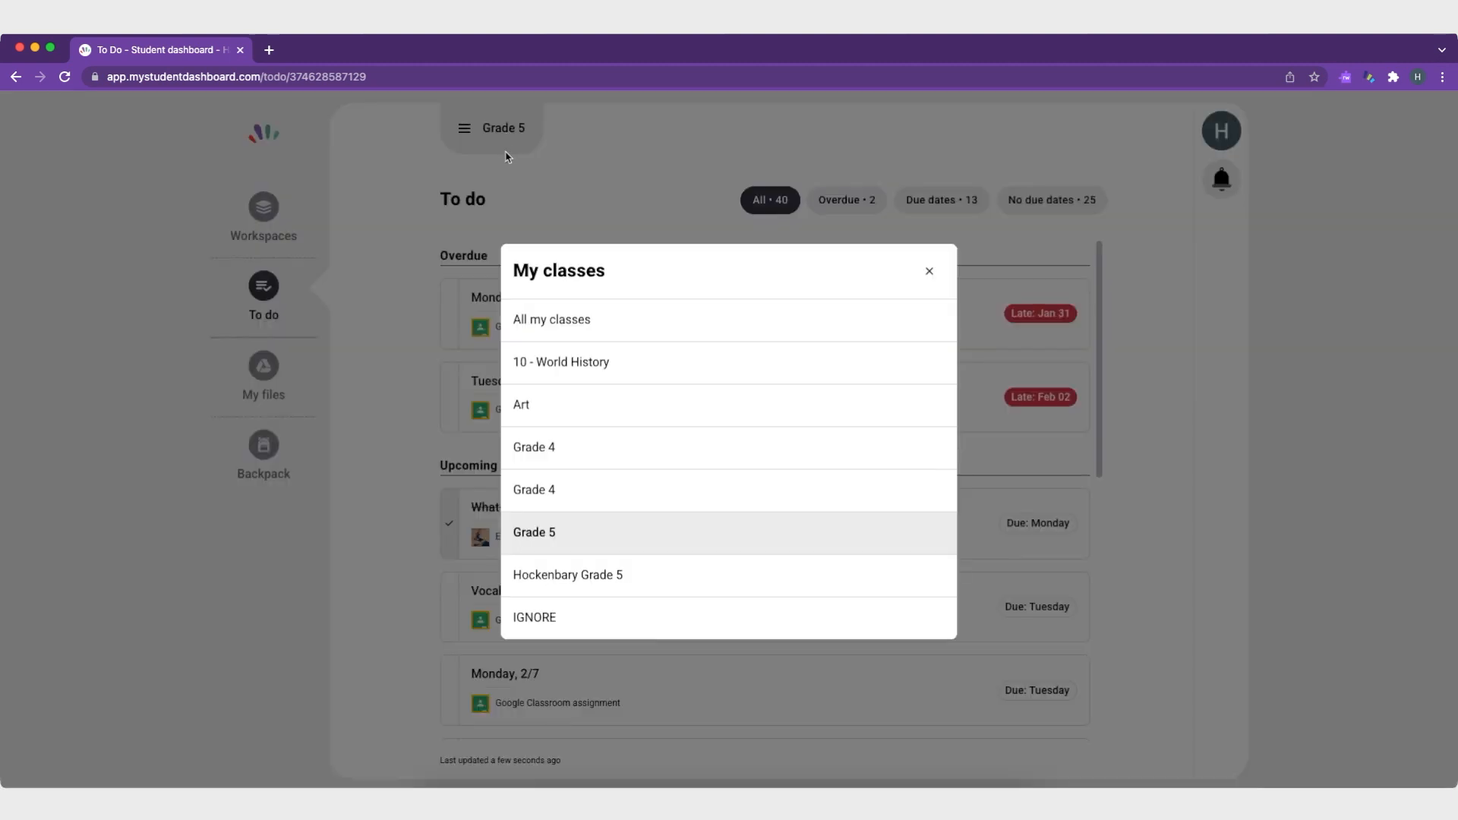
{"action": "left_click", "coordinate": [522, 326]}
{"action": "scroll", "coordinate": [600, 536], "scroll_direction": "down", "scroll_amount": 5}
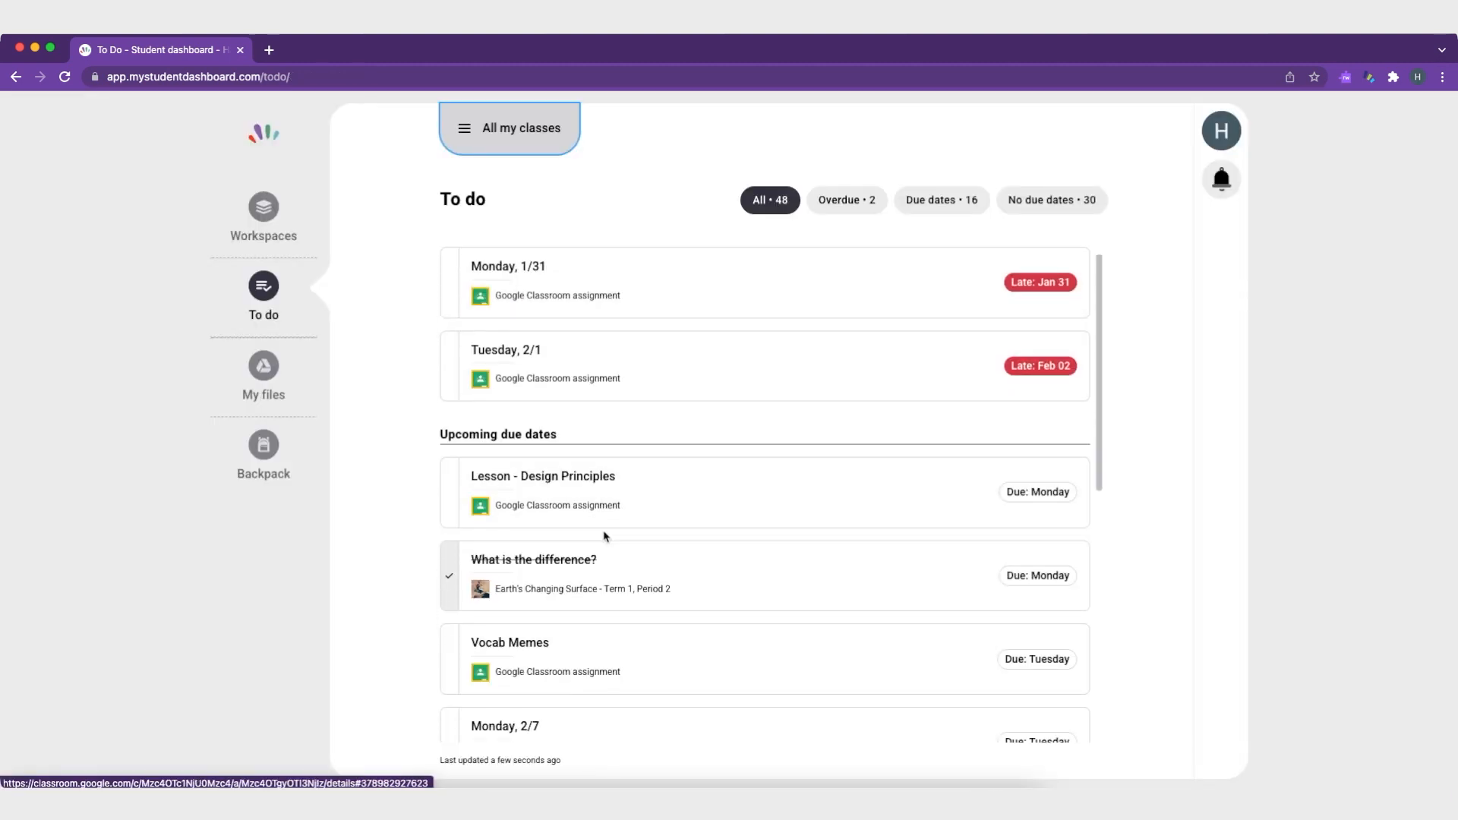
{"action": "left_click", "coordinate": [498, 511]}
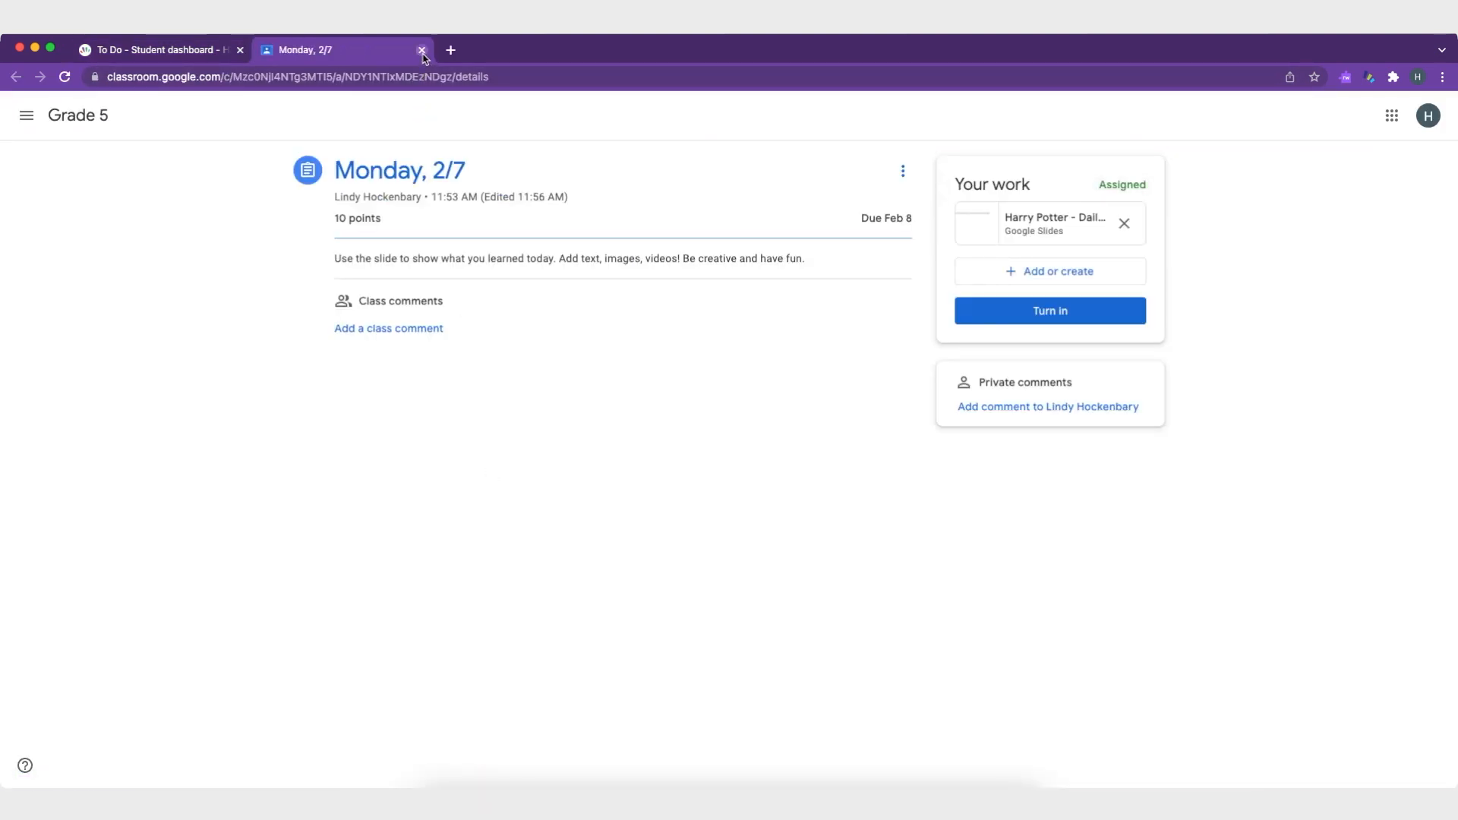
{"action": "left_click", "coordinate": [422, 51]}
- View the recent files in My files, open the most recent Mysterious Photos presentation, and close it
{"action": "left_click", "coordinate": [263, 391]}
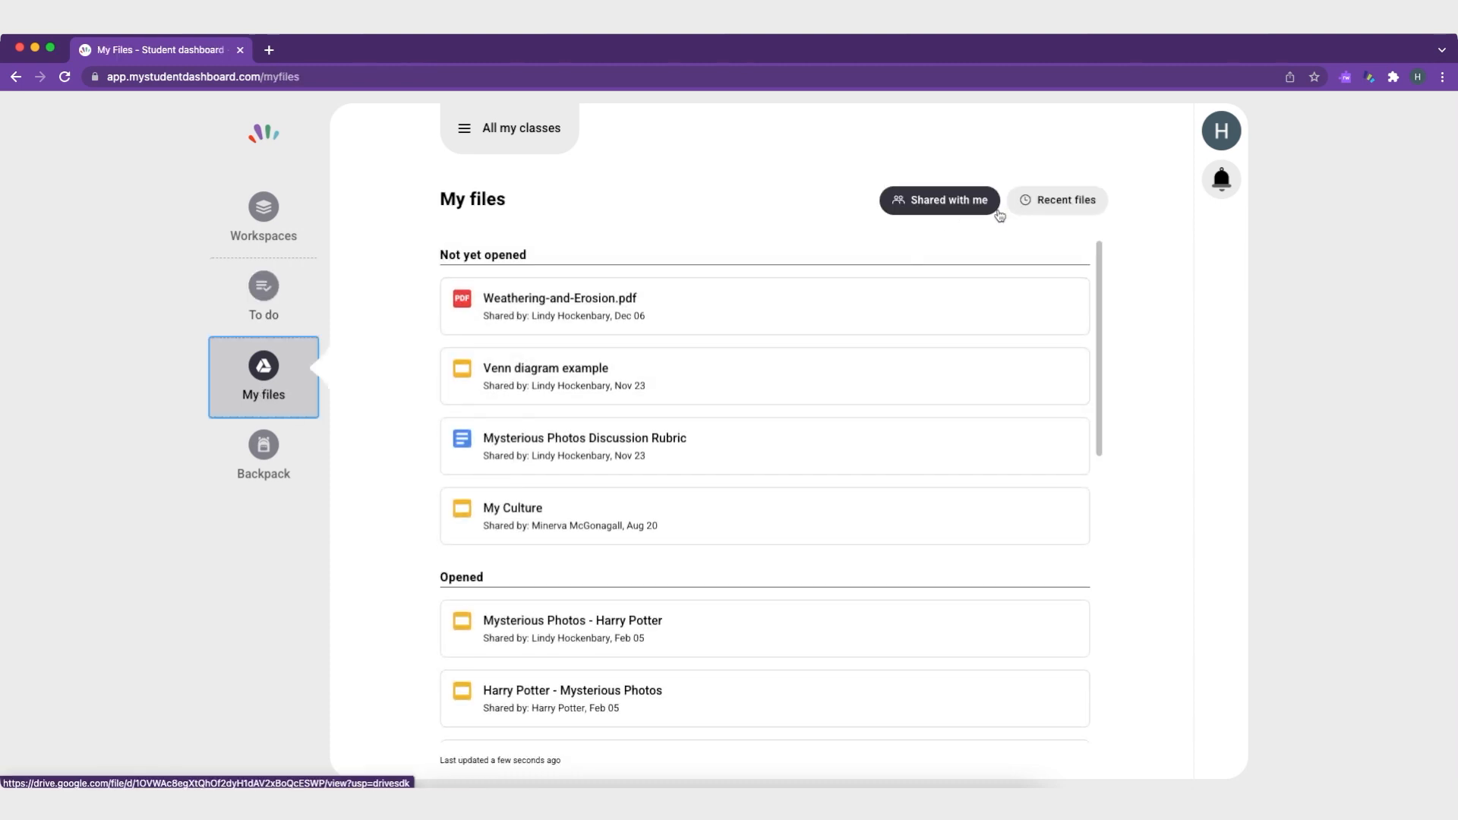
{"action": "left_click", "coordinate": [1063, 200]}
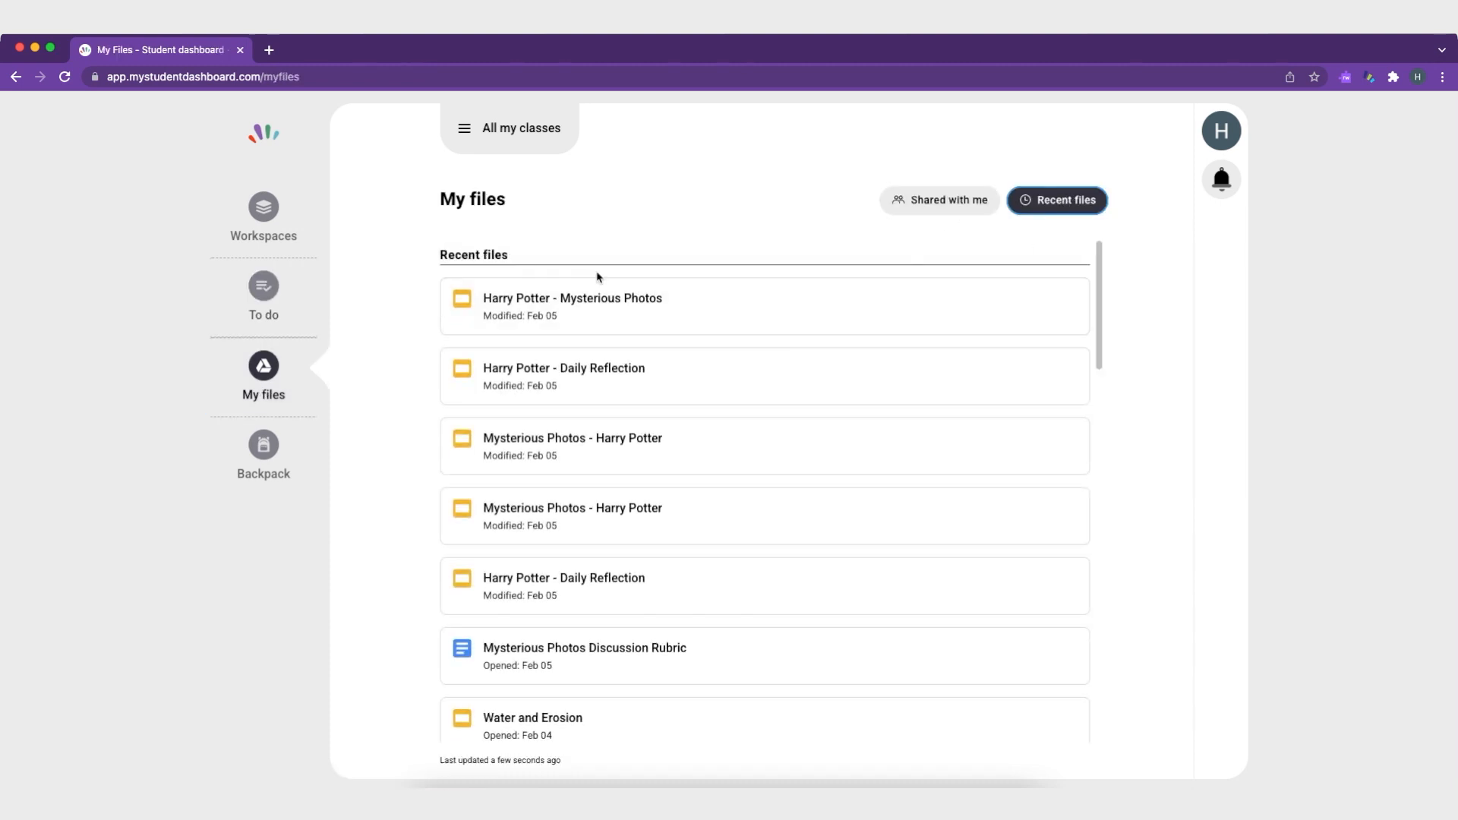
{"action": "left_click", "coordinate": [578, 299]}
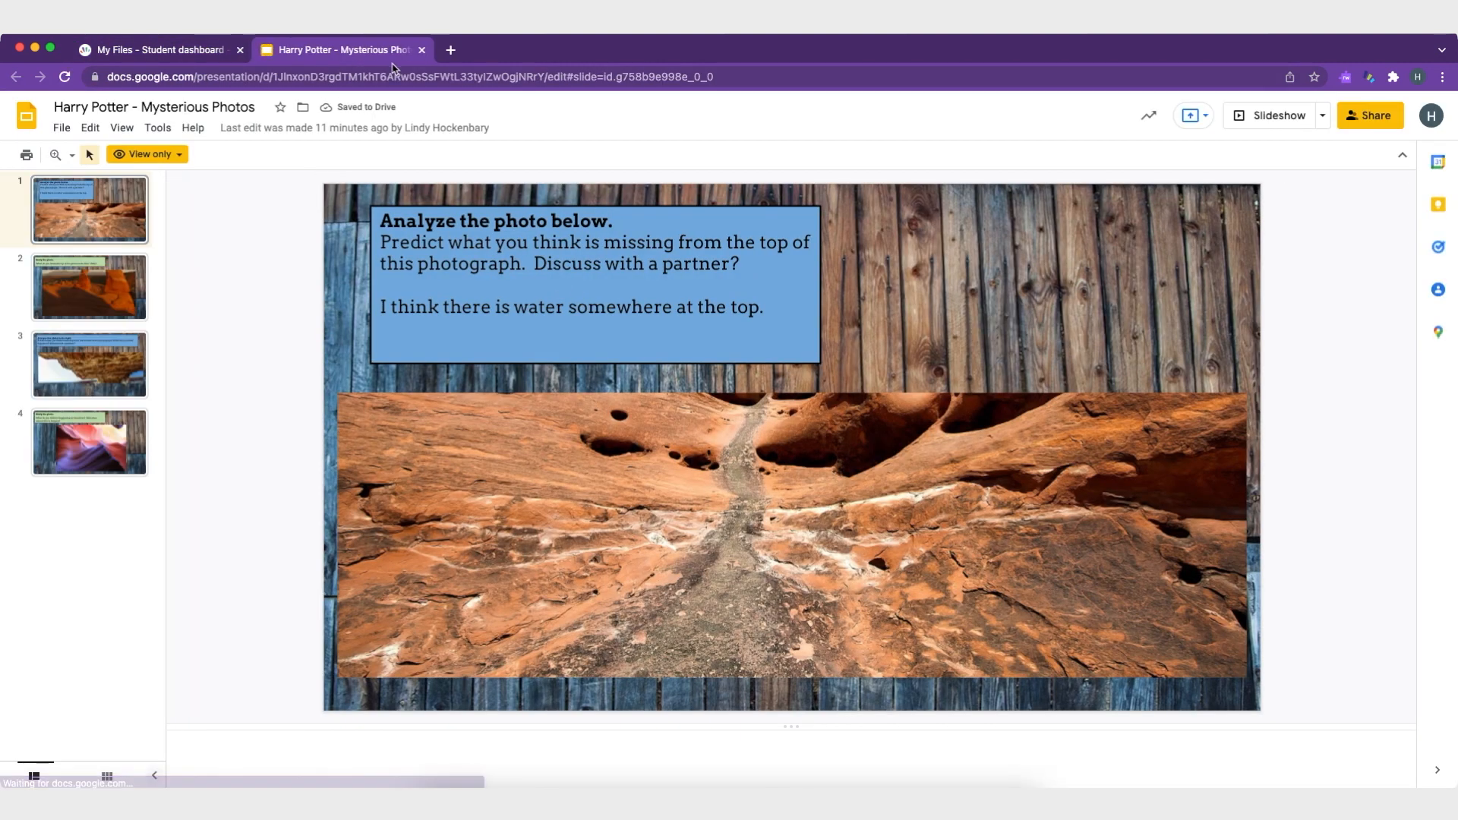
{"action": "left_click", "coordinate": [421, 50]}
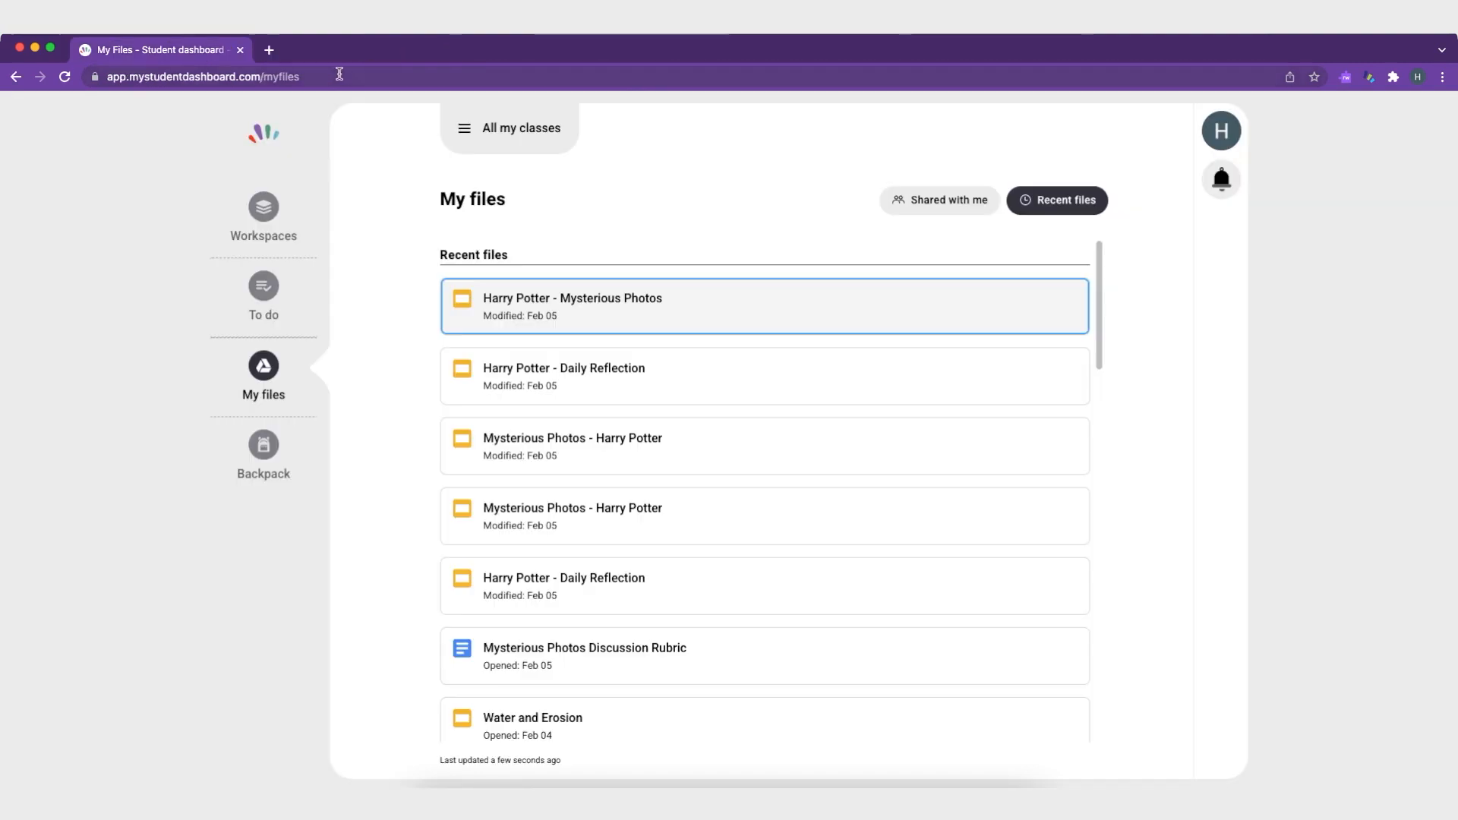
- Open Lesson 1: Measuring Volume from the Backpack, read through the Lesson 1 Measuring Volume chapter, and close the book
{"action": "left_click", "coordinate": [238, 453]}
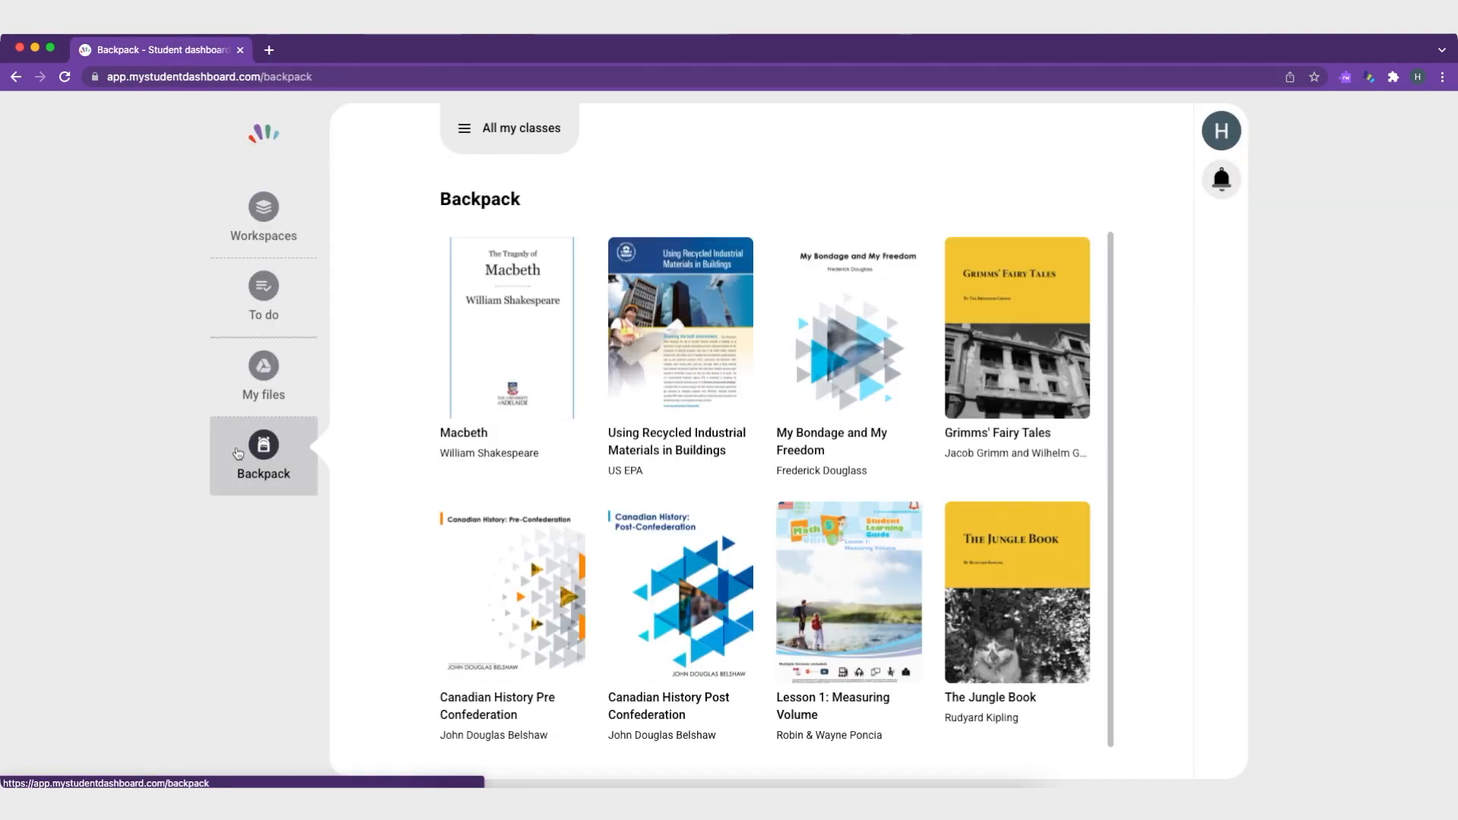
{"action": "left_click", "coordinate": [820, 593]}
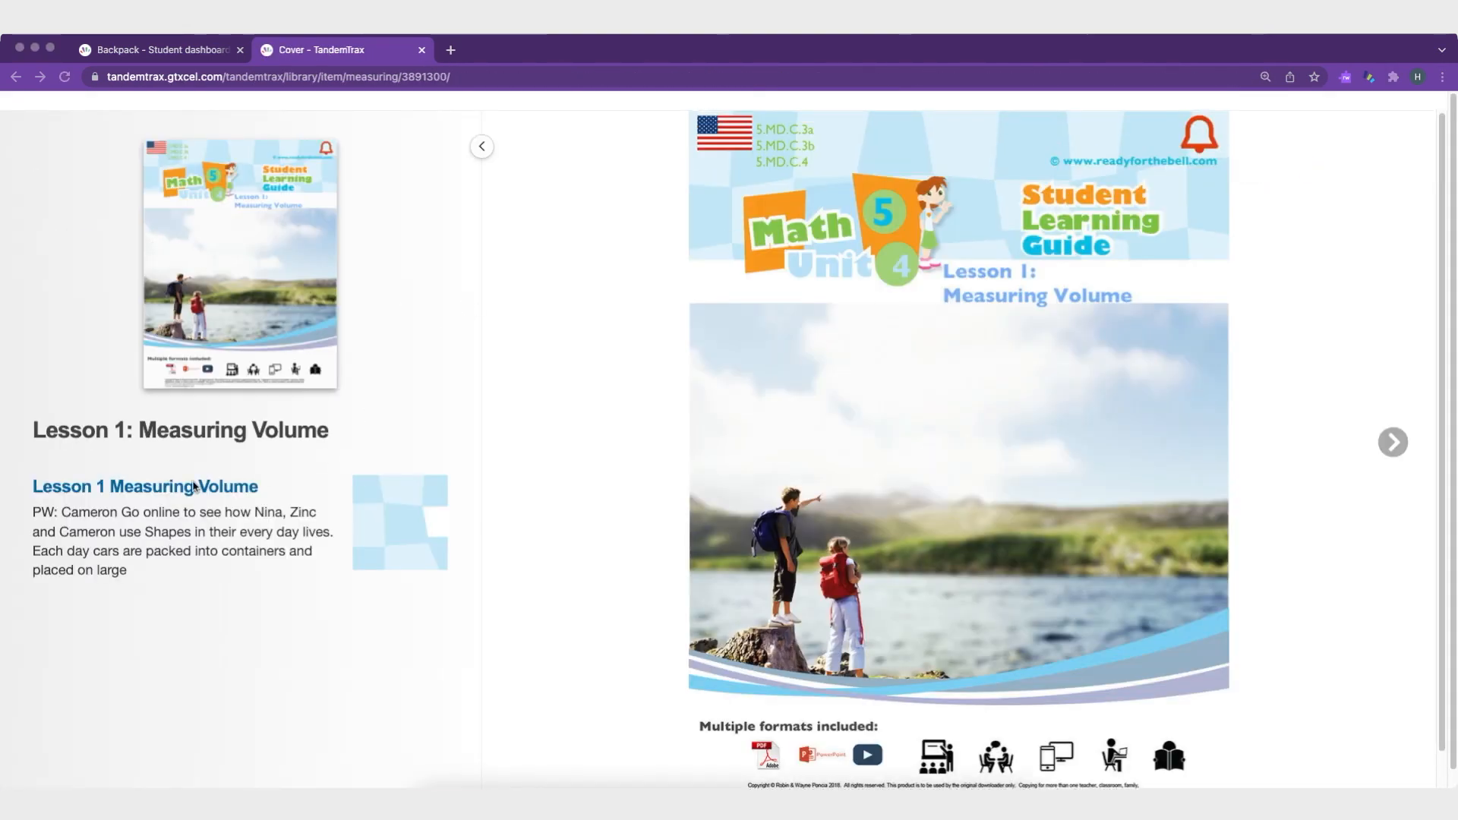
{"action": "left_click", "coordinate": [195, 487]}
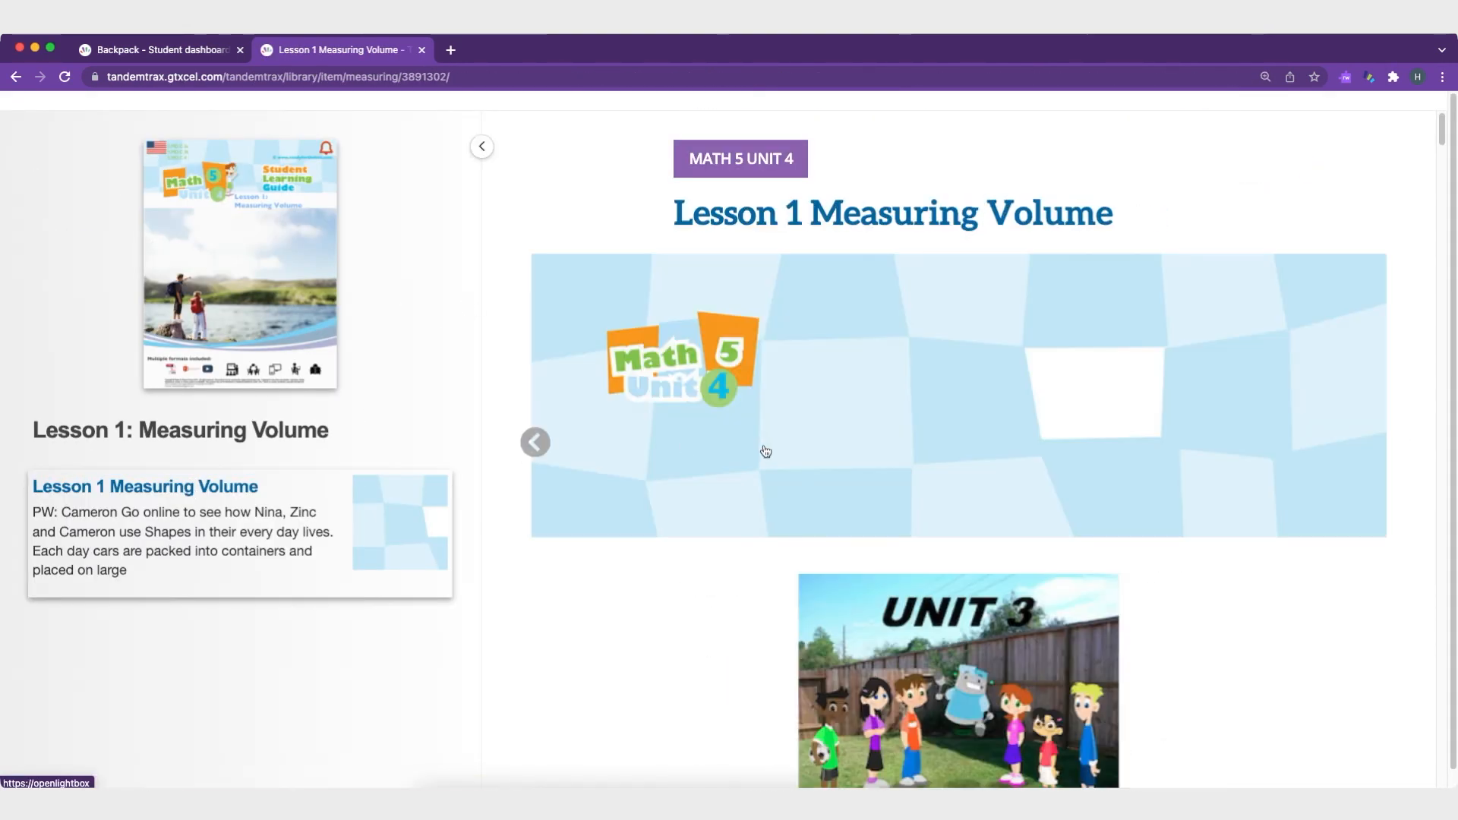
{"action": "scroll", "coordinate": [784, 474], "scroll_direction": "down", "scroll_amount": 8}
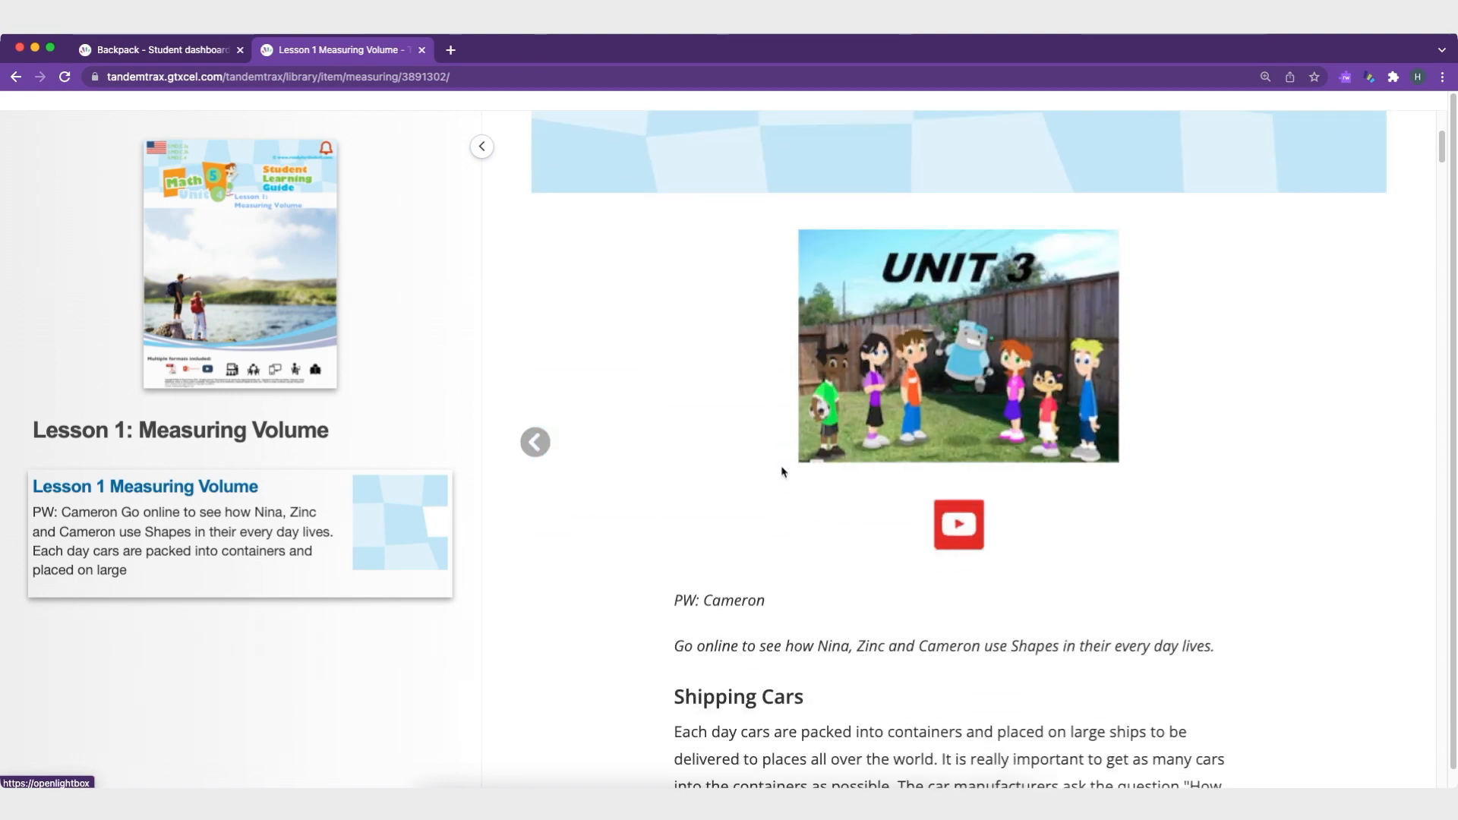
{"action": "scroll", "coordinate": [781, 470], "scroll_direction": "down", "scroll_amount": 8}
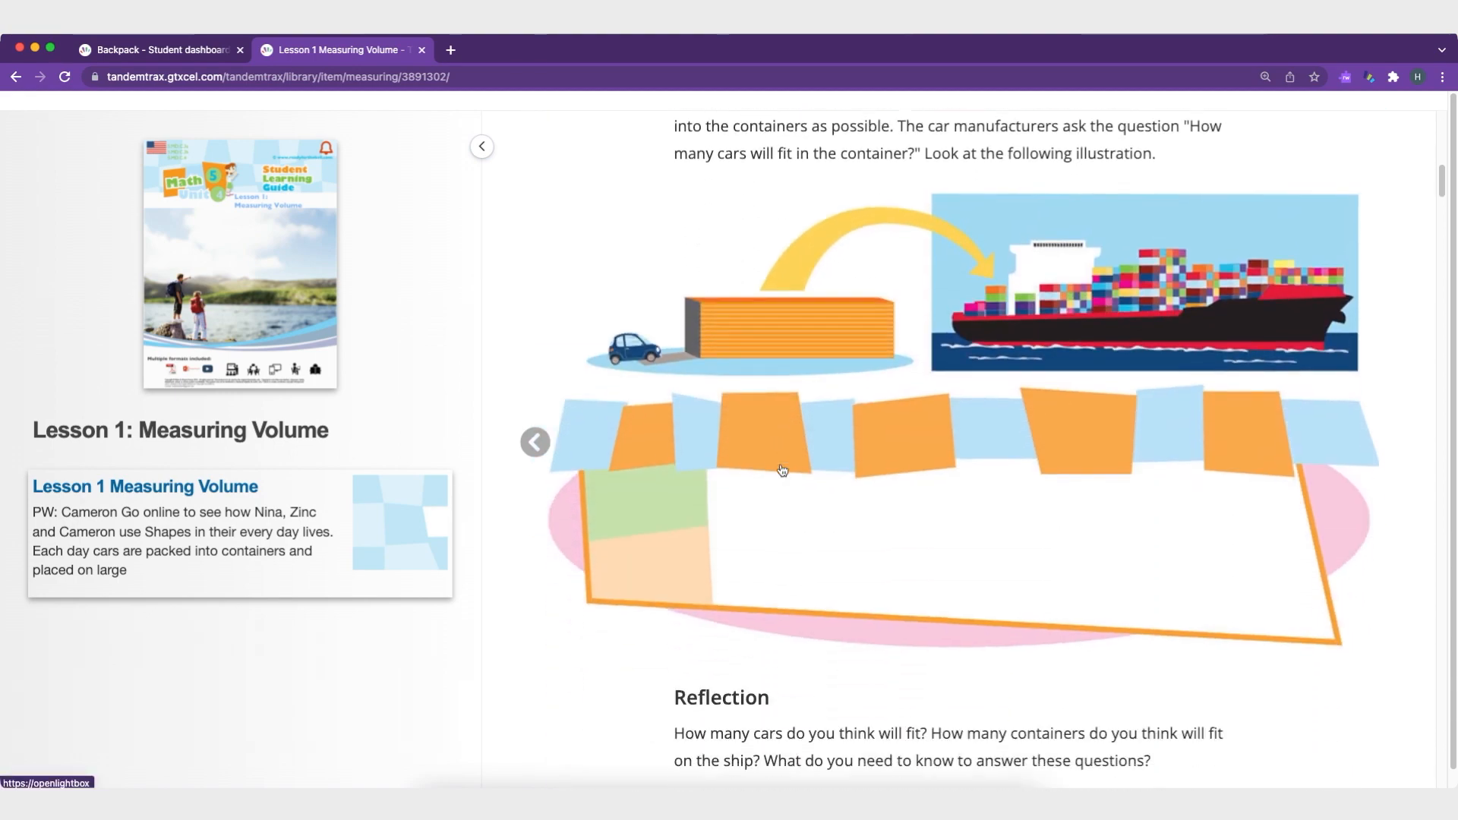
{"action": "scroll", "coordinate": [782, 469], "scroll_direction": "down", "scroll_amount": 10}
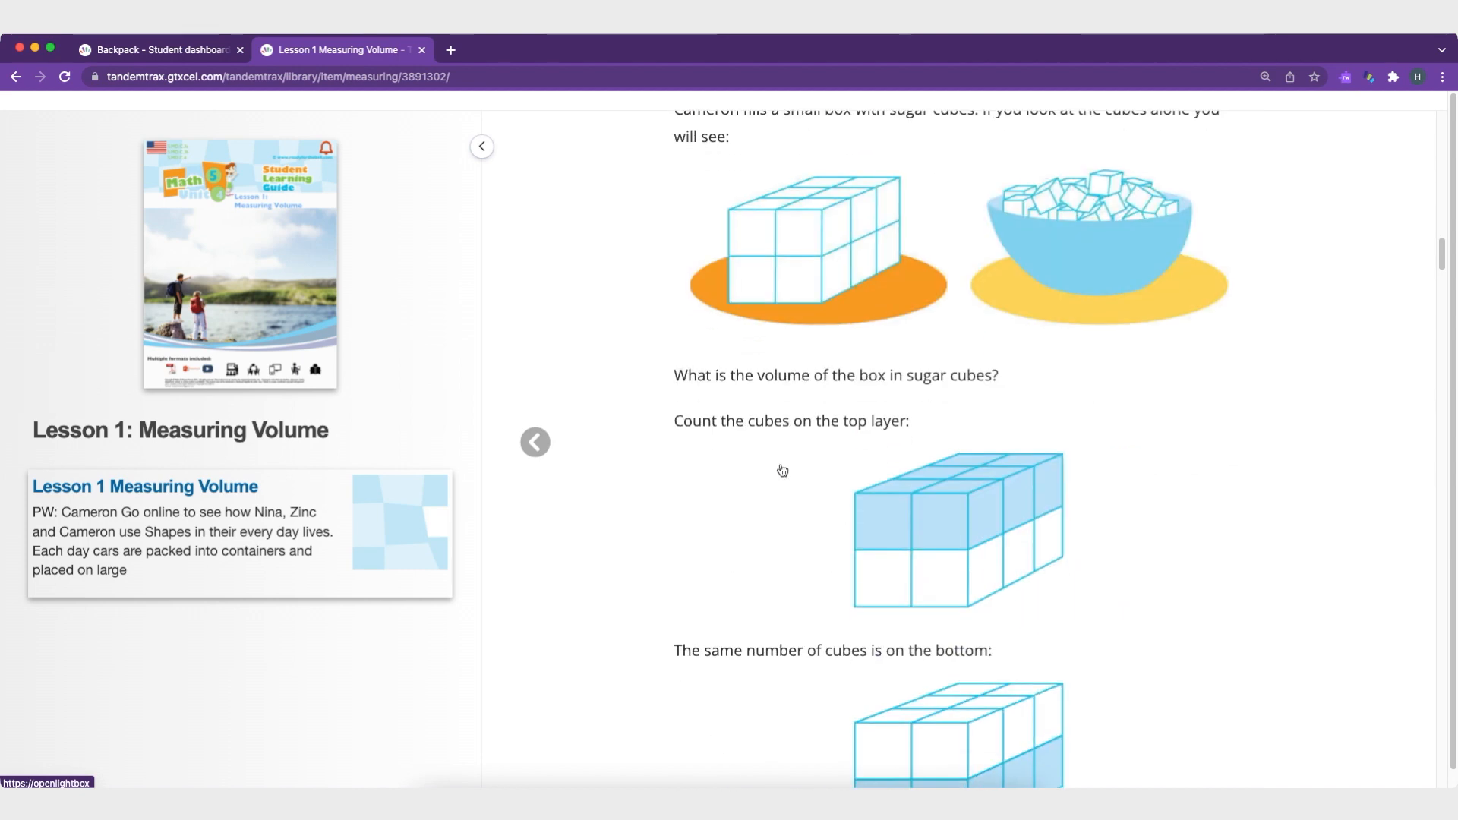
{"action": "scroll", "coordinate": [781, 484], "scroll_direction": "down", "scroll_amount": 5}
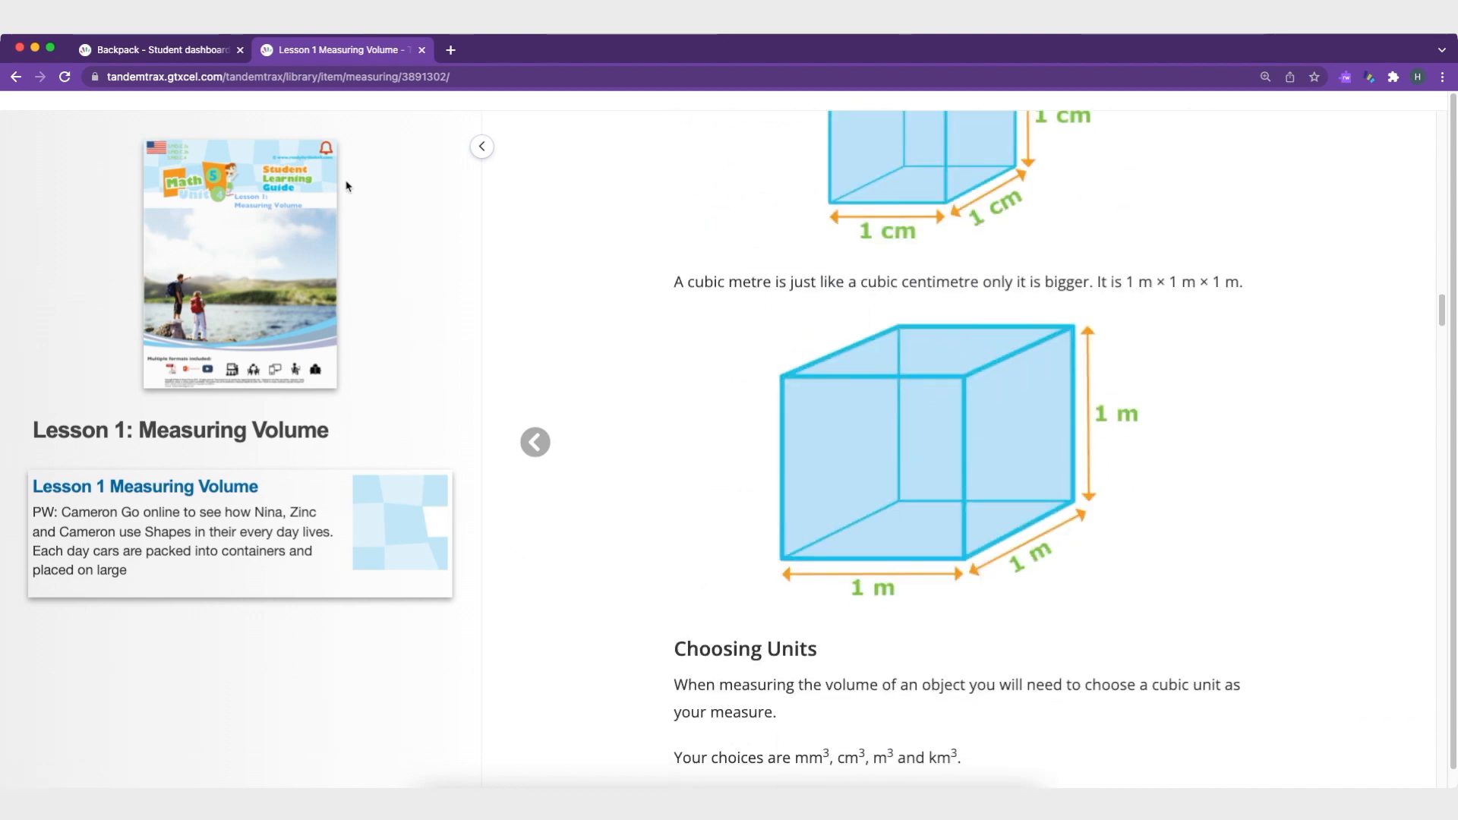
{"action": "key", "text": "super+w"}
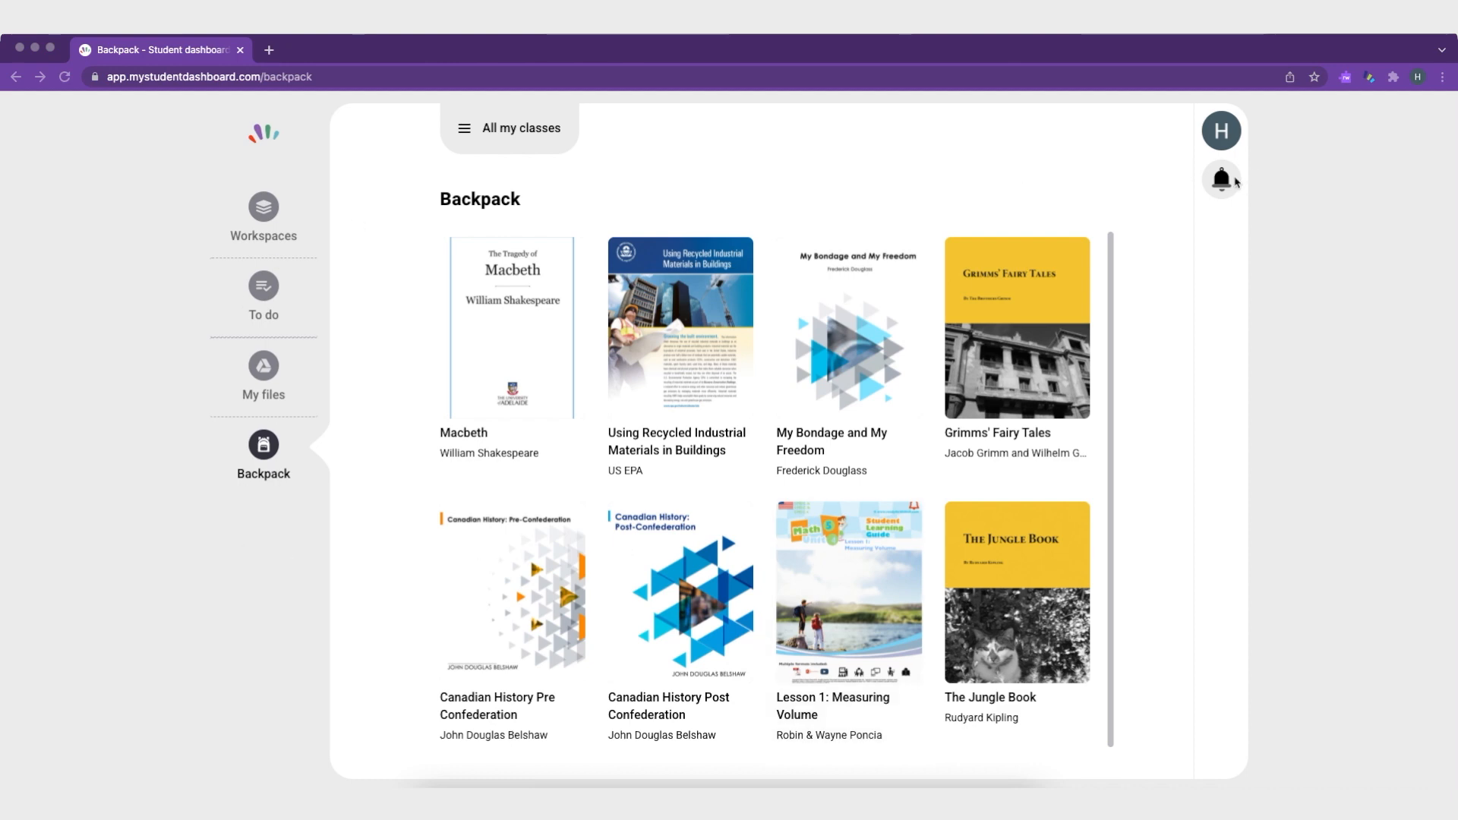
- Filter the notifications to Announcements, view the permission slips reminder in Google Classroom, and close it
{"action": "left_click", "coordinate": [1222, 180]}
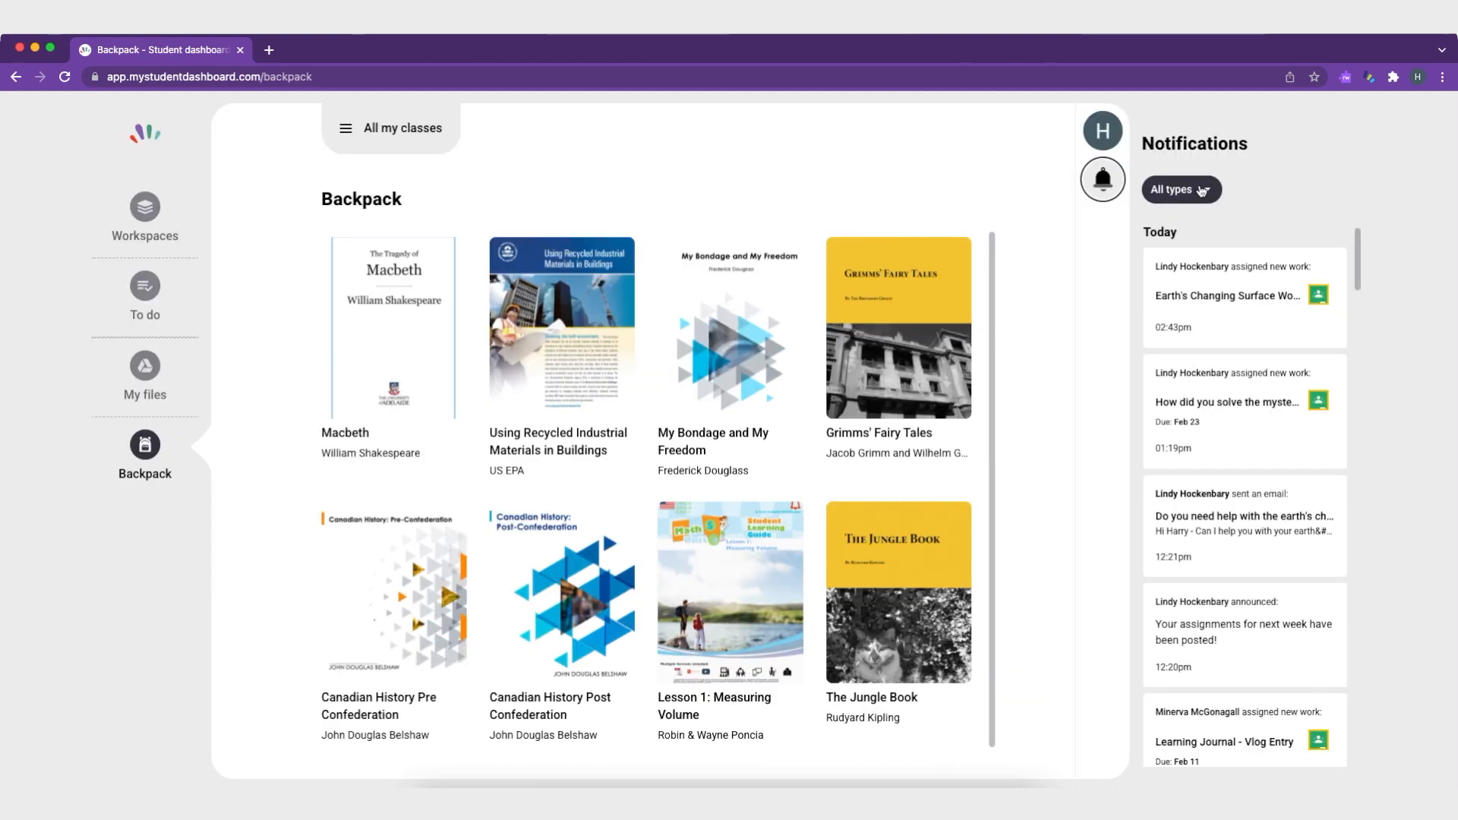
{"action": "left_click", "coordinate": [1204, 191]}
{"action": "left_click", "coordinate": [1197, 259]}
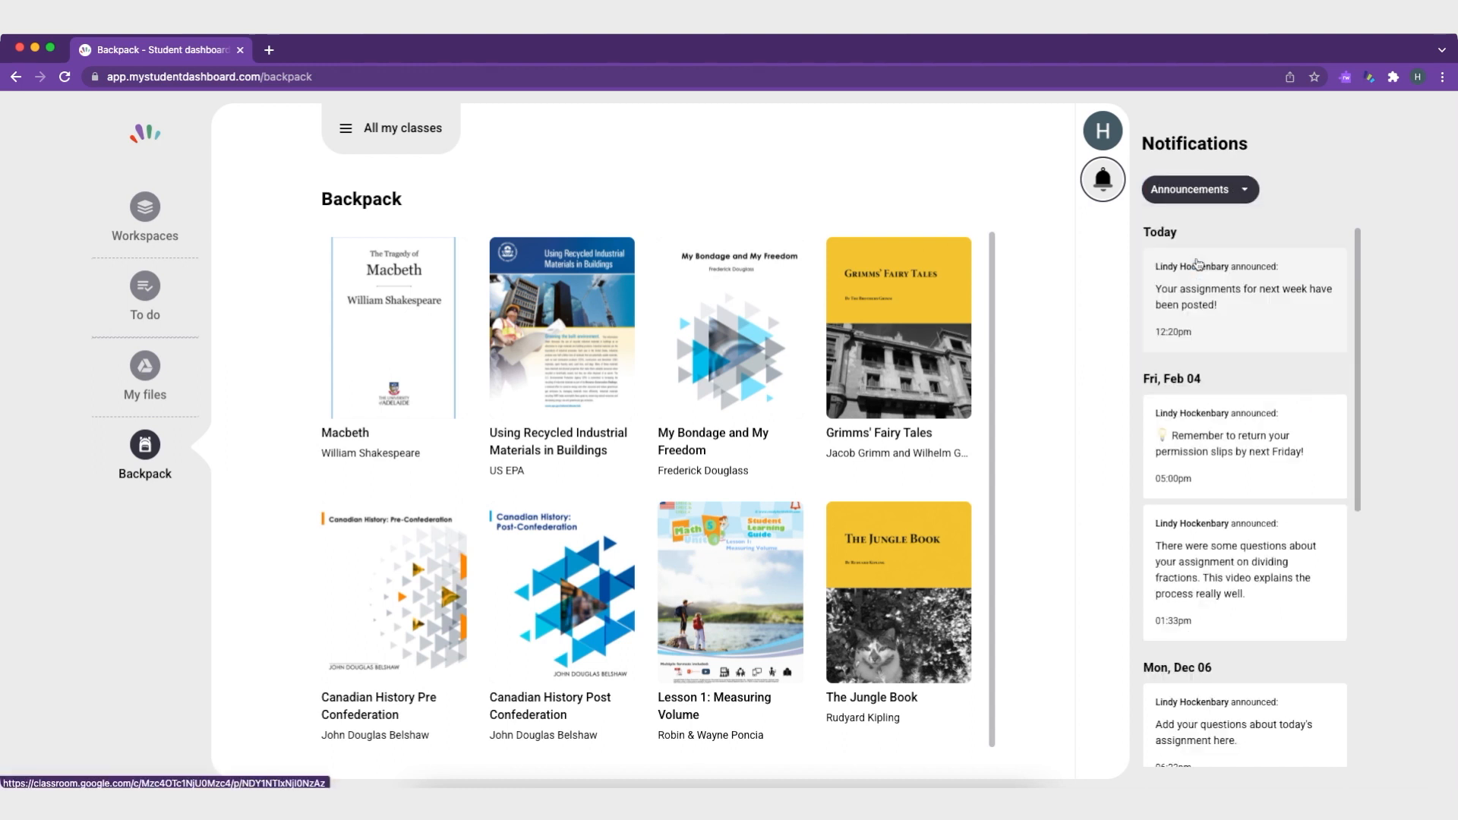
{"action": "left_click", "coordinate": [1252, 440]}
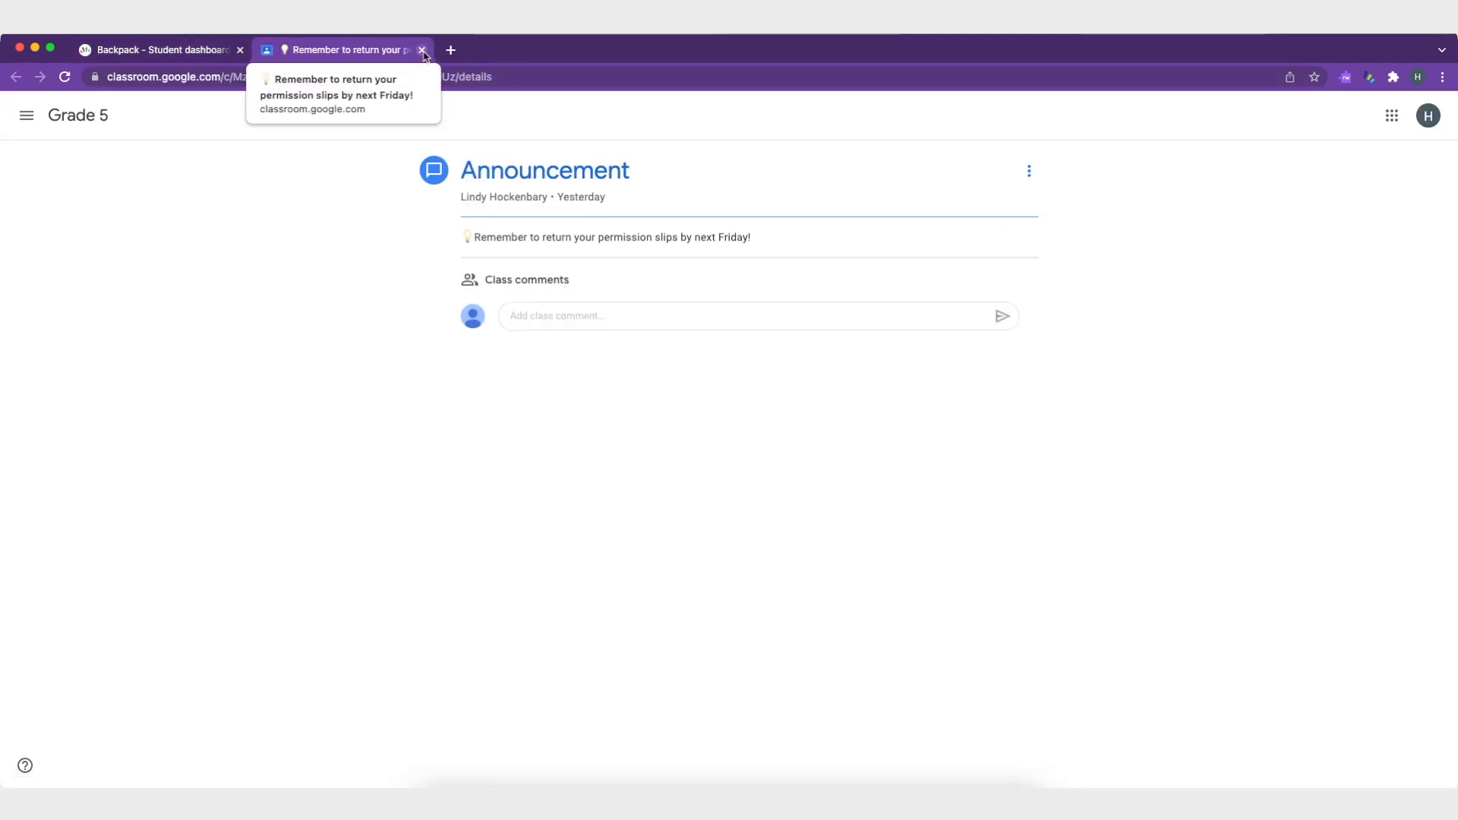
{"action": "left_click", "coordinate": [423, 50]}
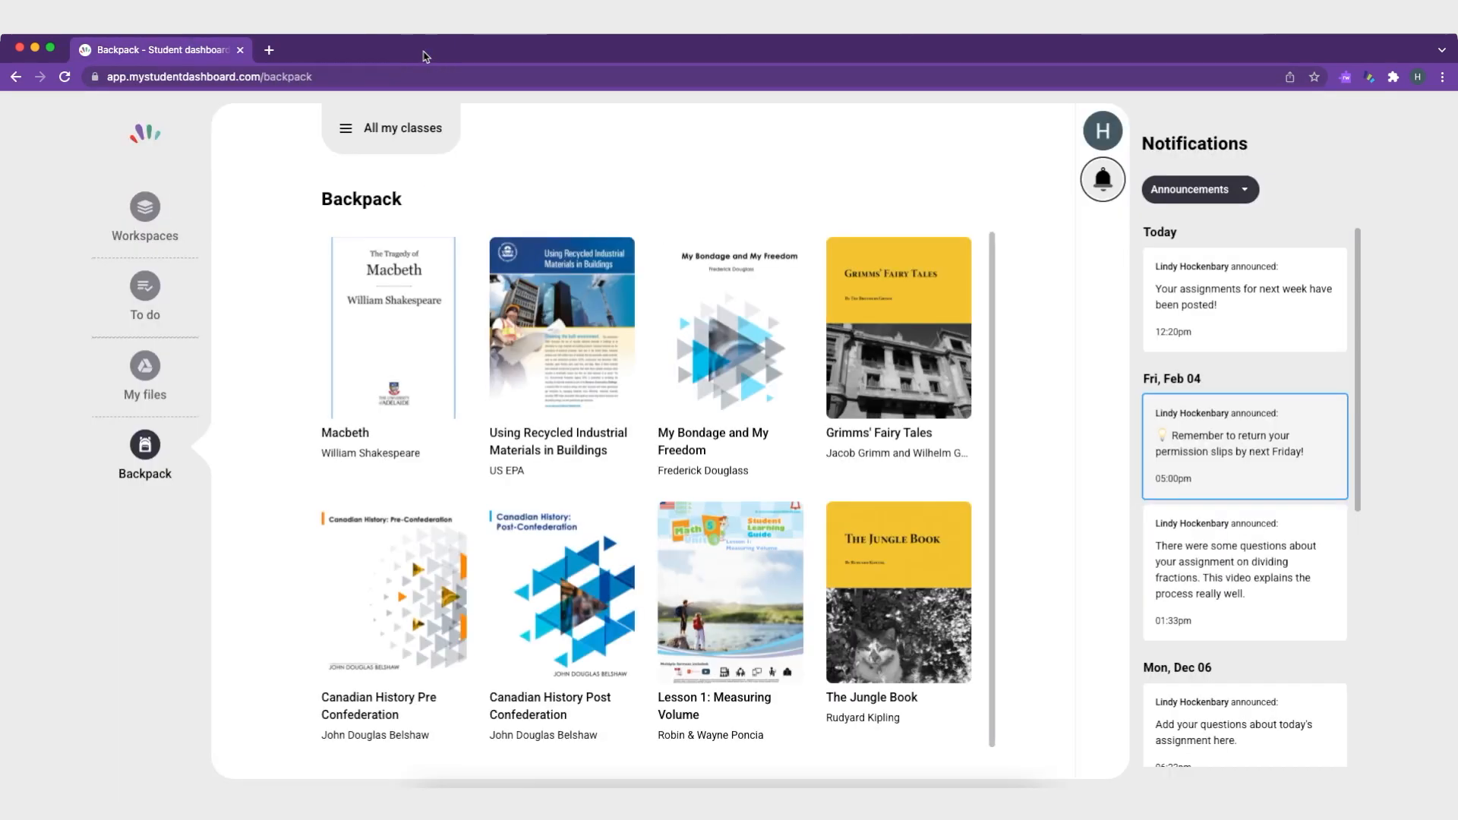
- Filter the notifications to Emails, read the message about the earth's changing surface project, and close it and the notifications
{"action": "left_click", "coordinate": [1244, 190]}
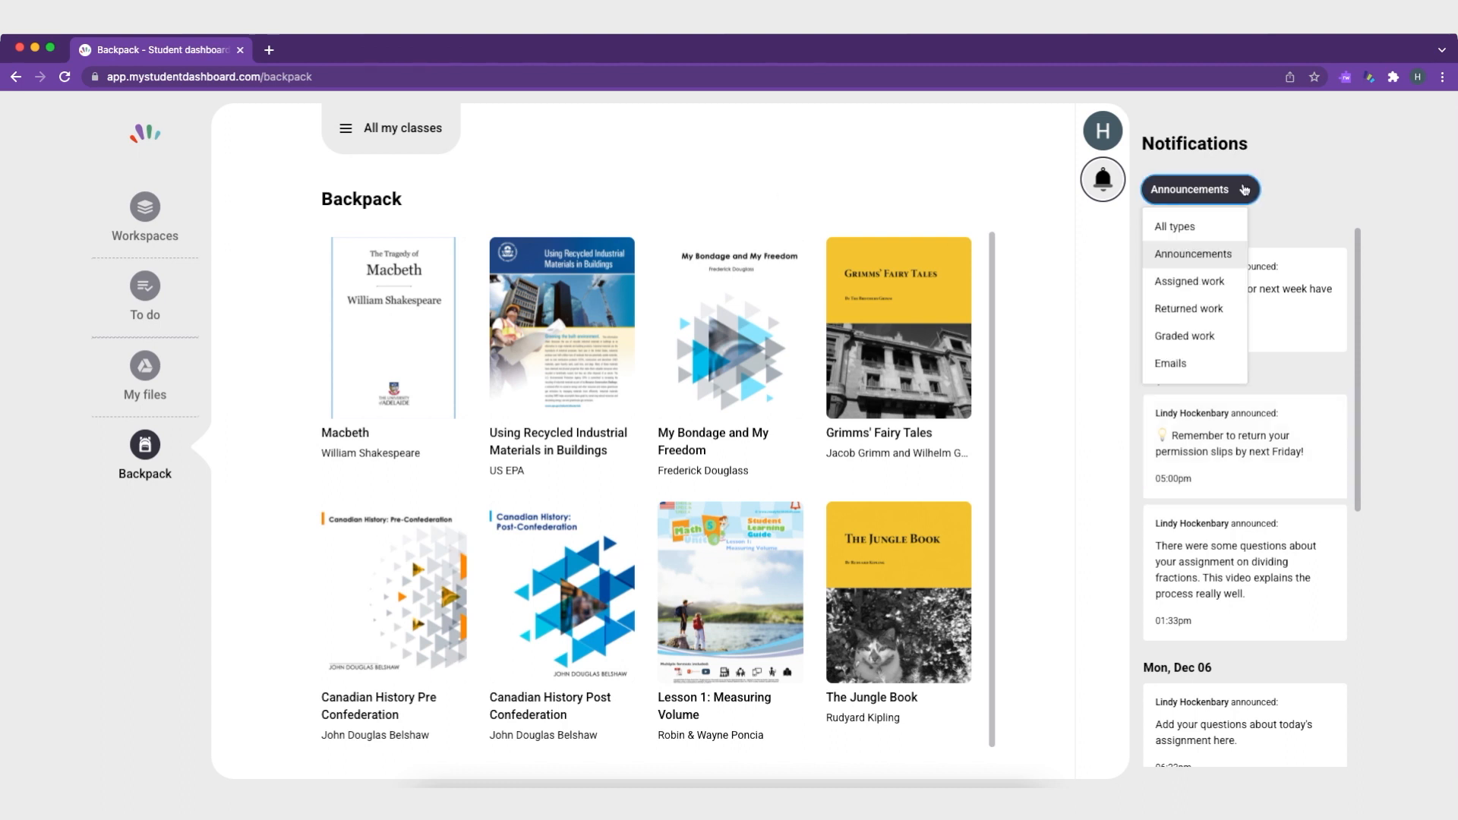
{"action": "left_click", "coordinate": [1210, 362]}
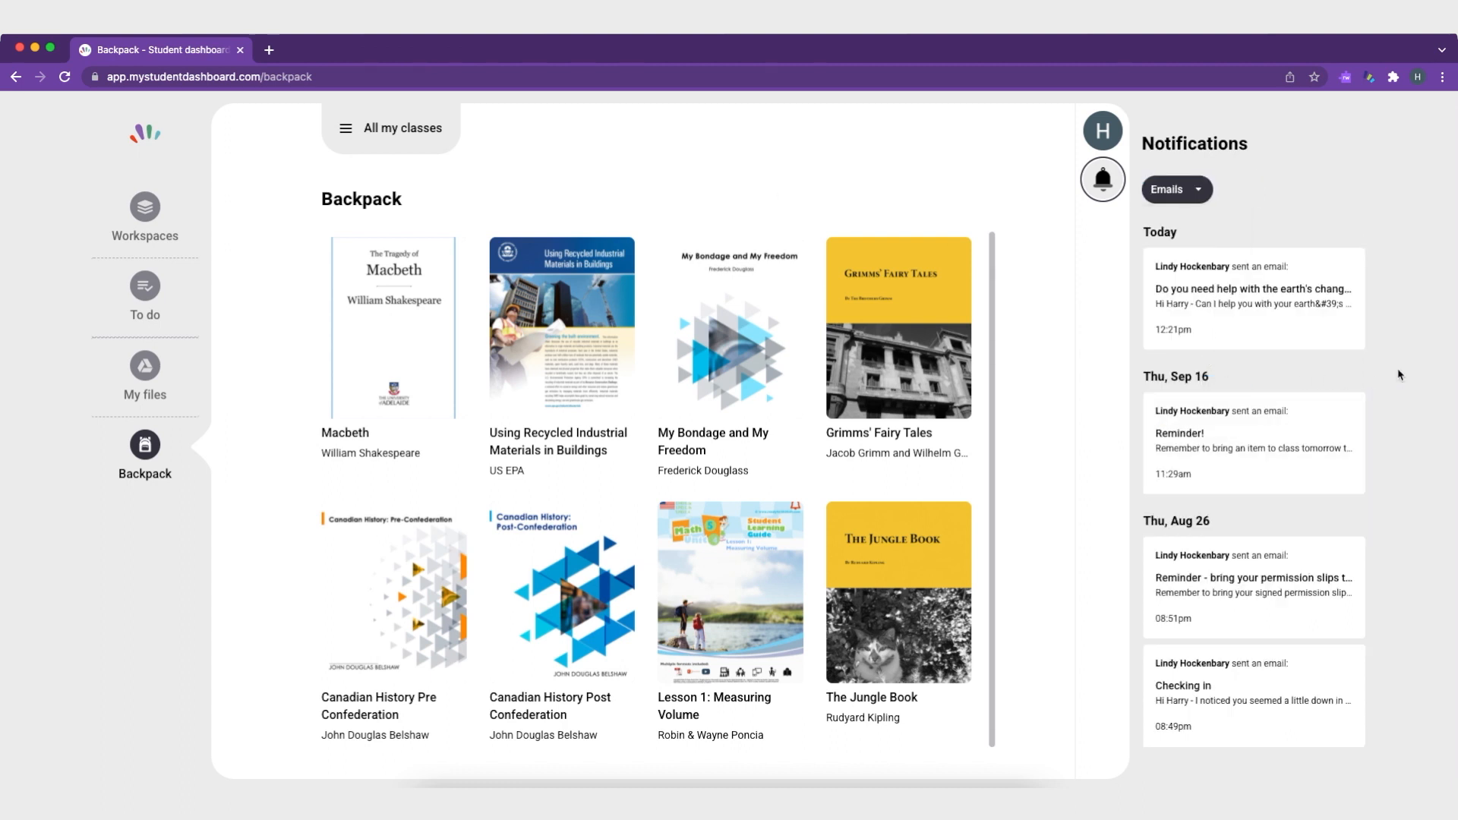
{"action": "left_click", "coordinate": [1262, 294]}
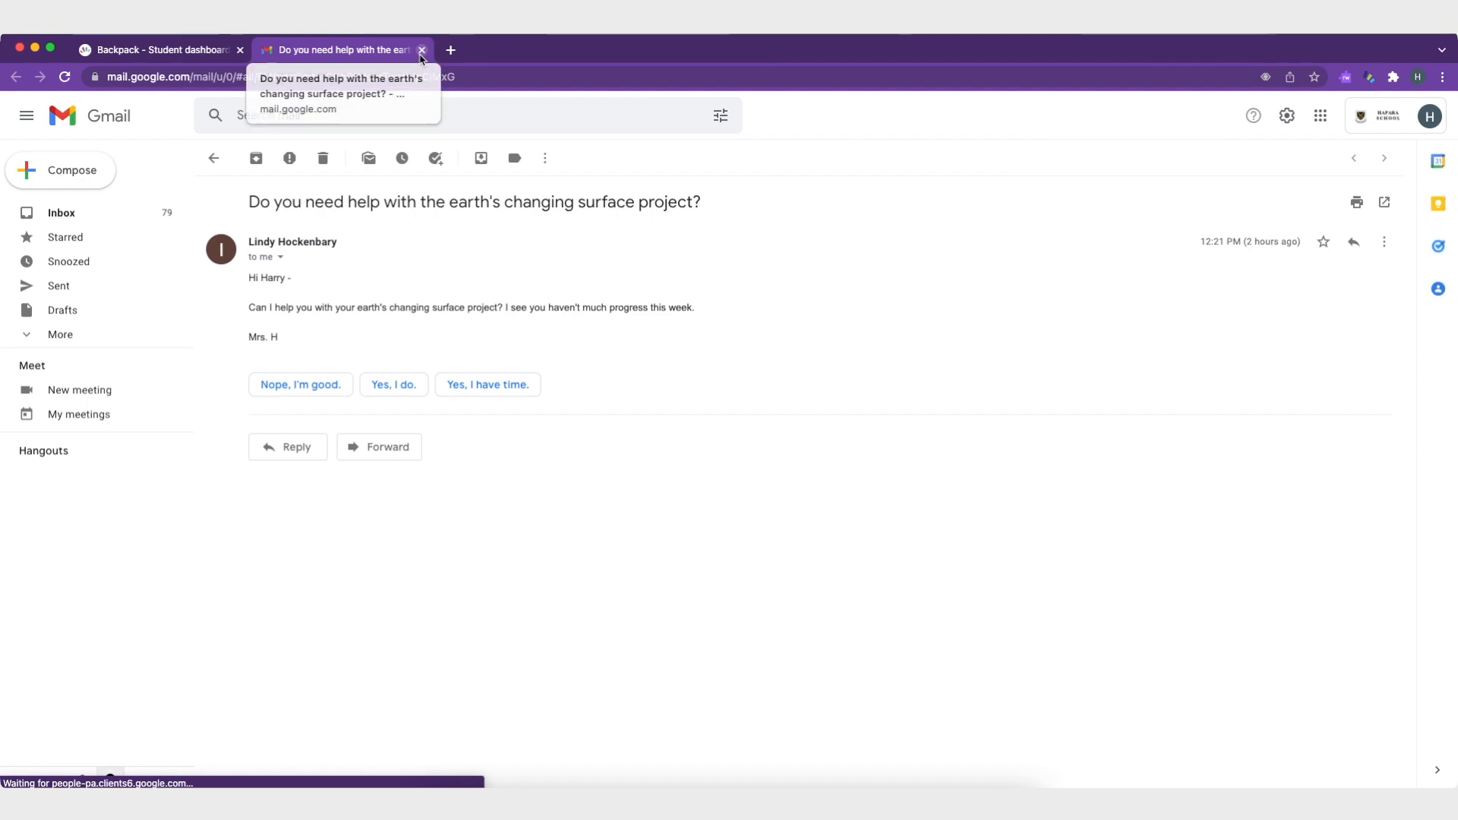
{"action": "left_click", "coordinate": [422, 50]}
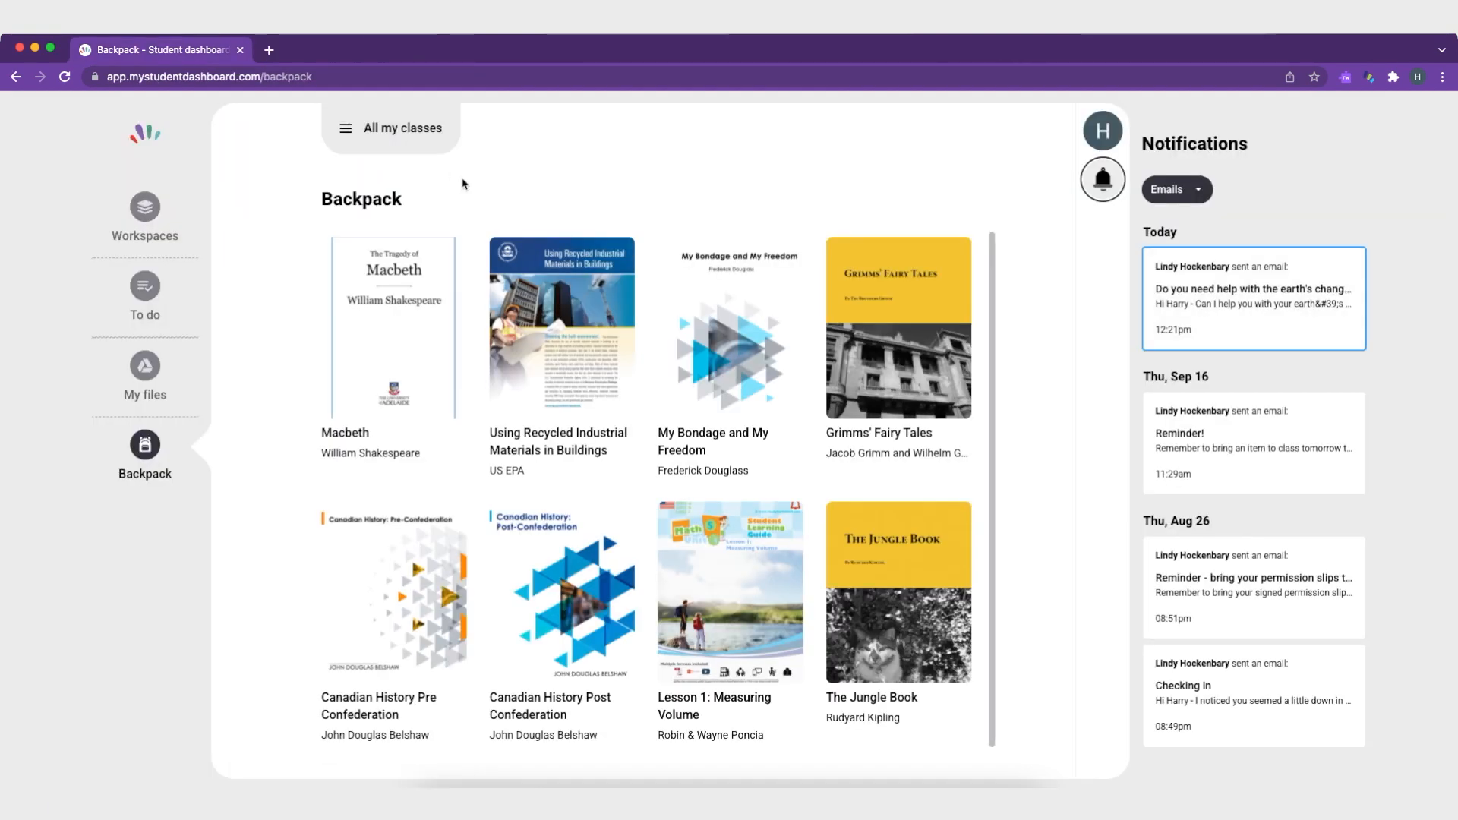
{"action": "left_click", "coordinate": [1105, 192]}
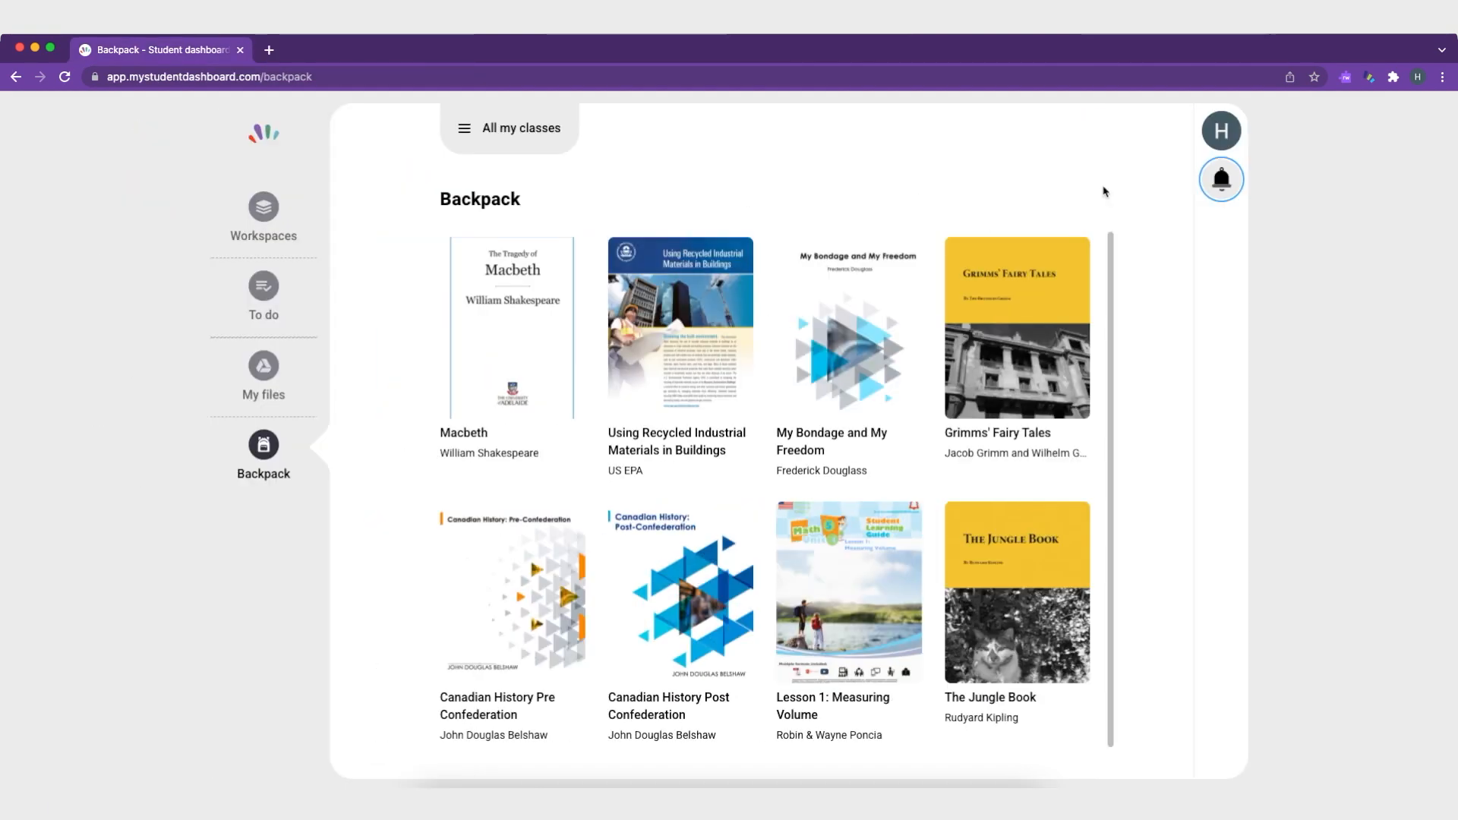